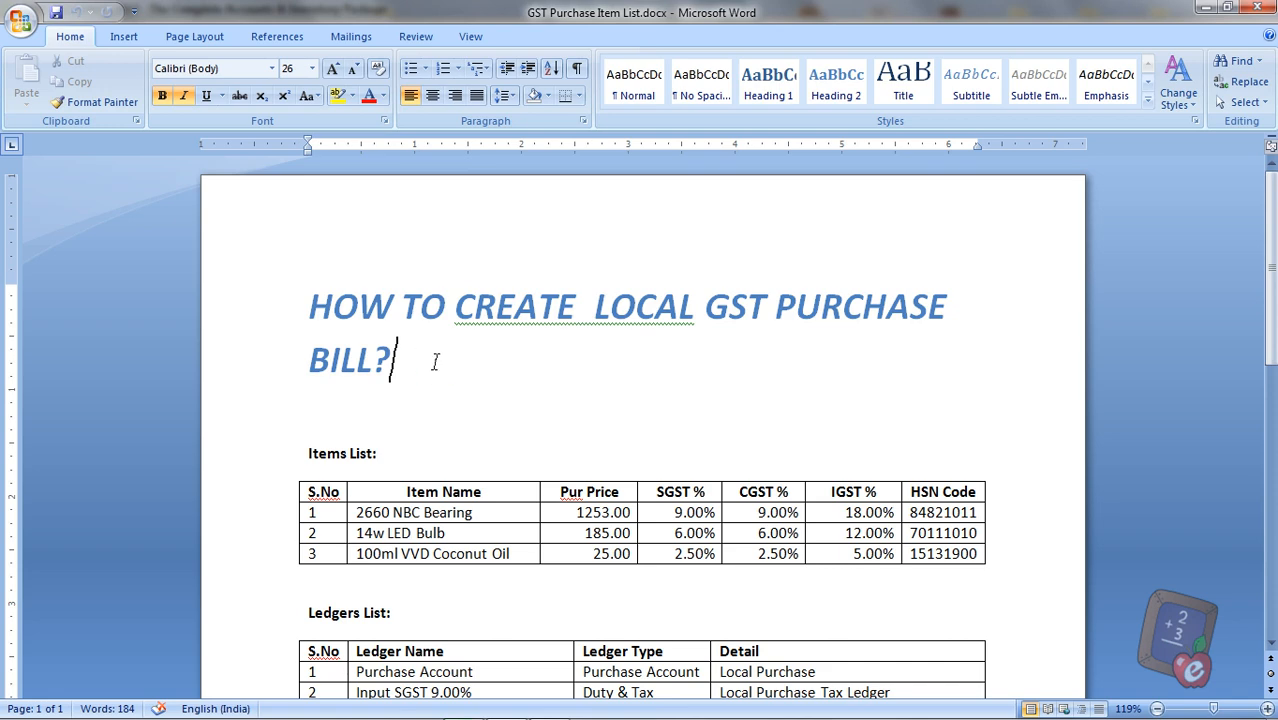
Step: Review the item rows of the Items List in the Word document GST Purchase Item List.docx
click(1203, 8)
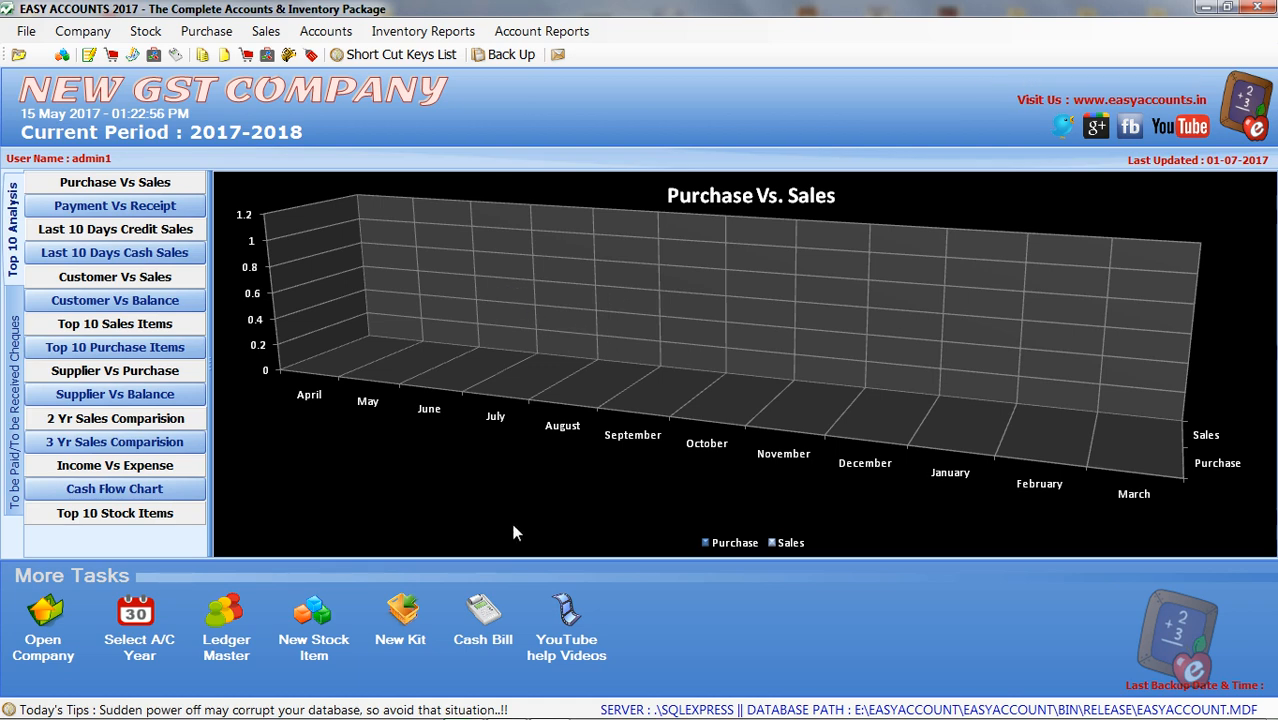
key(super)
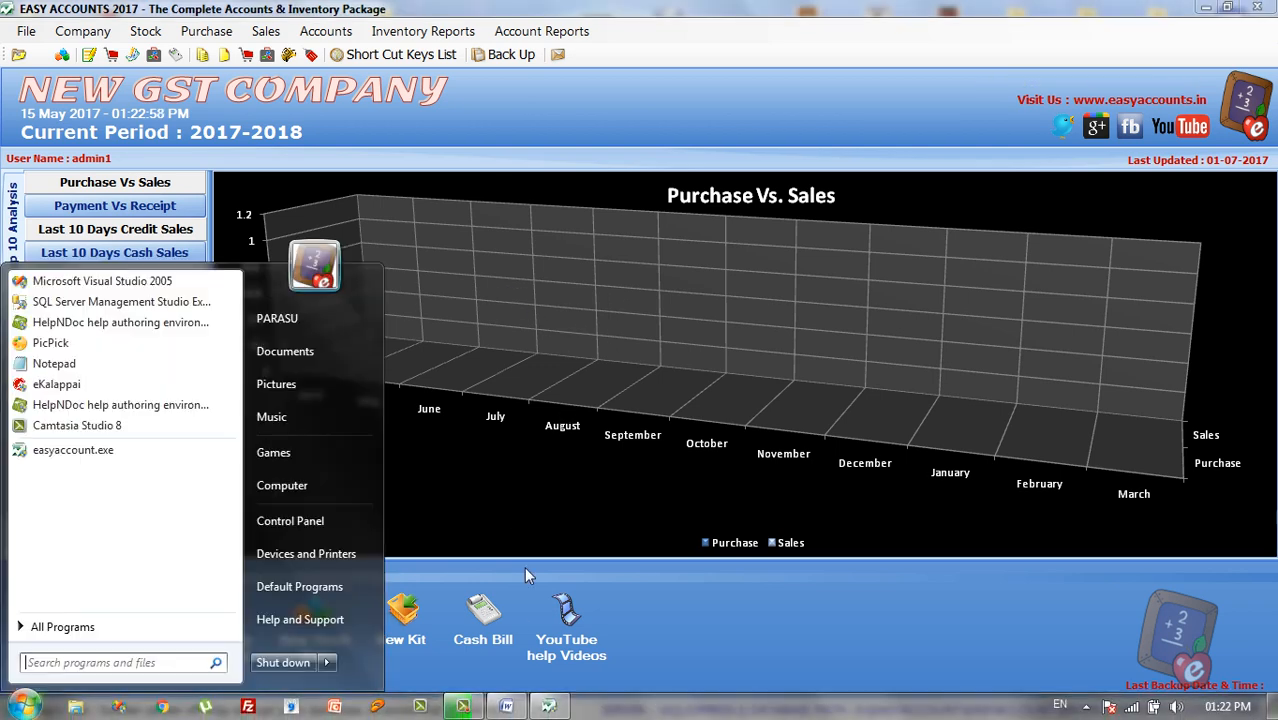
click(506, 706)
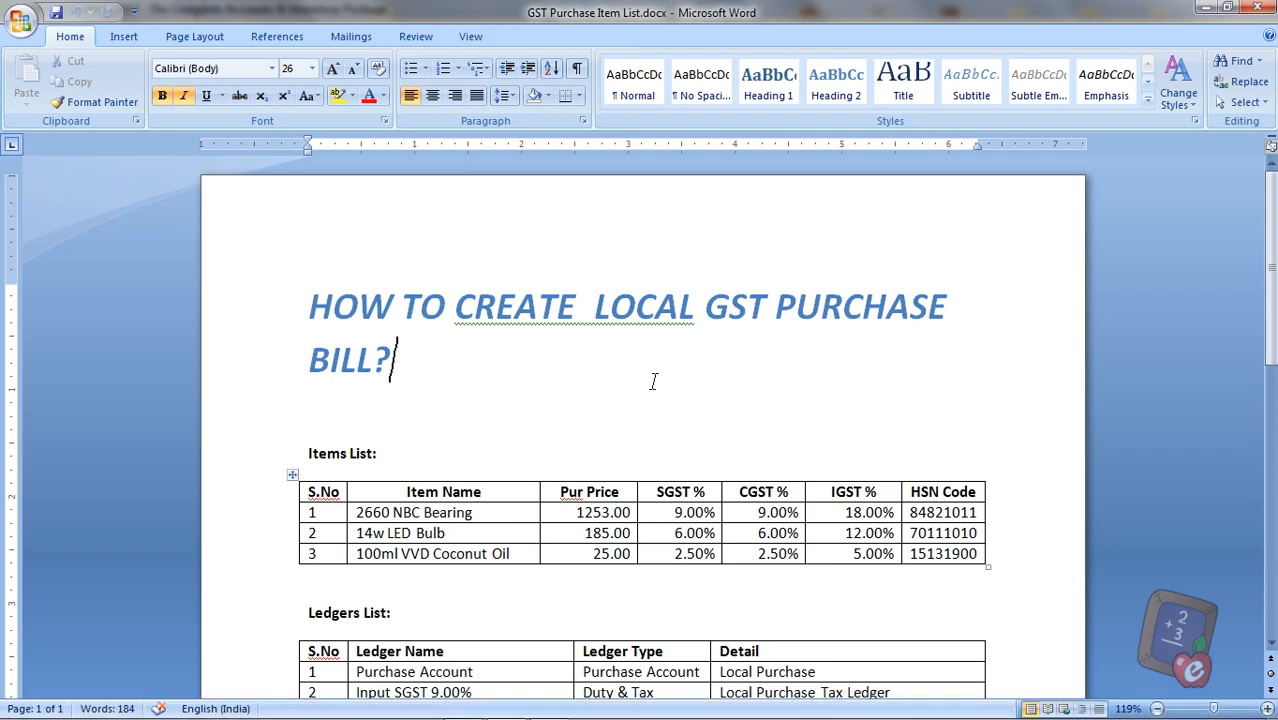
scroll(449, 380, down, 3)
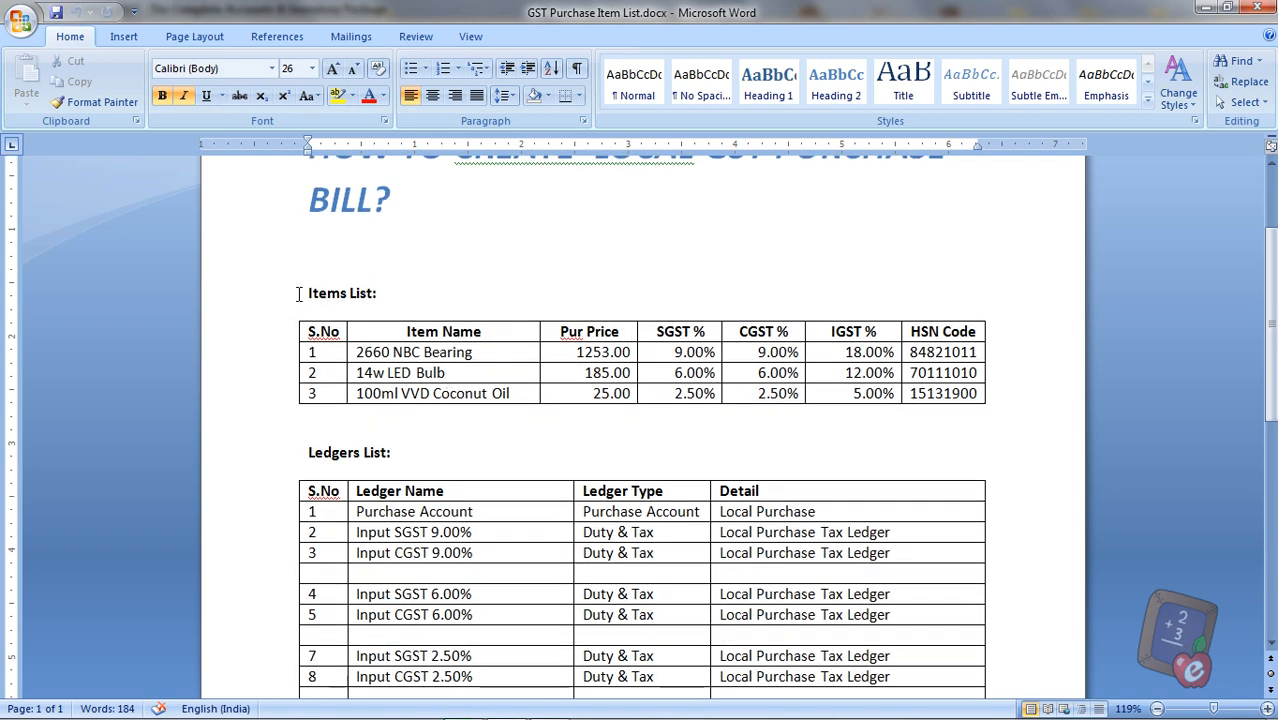
drag(282, 352, 278, 389)
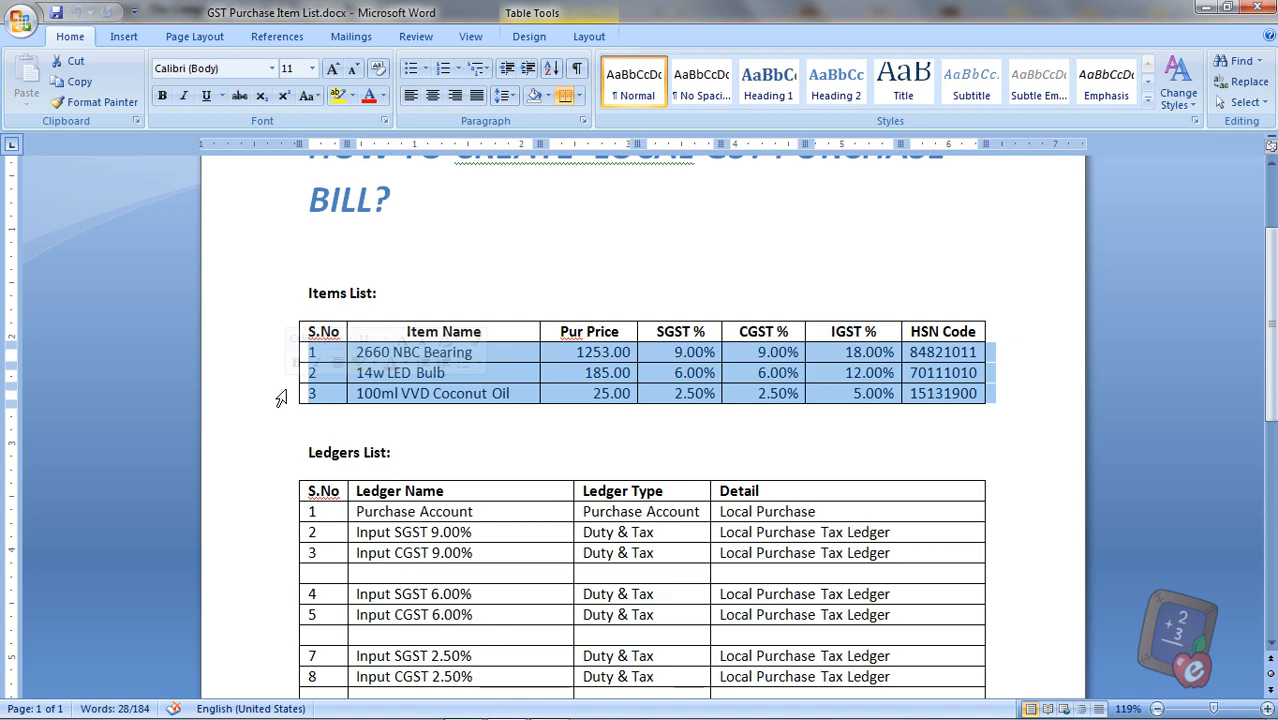
click(967, 262)
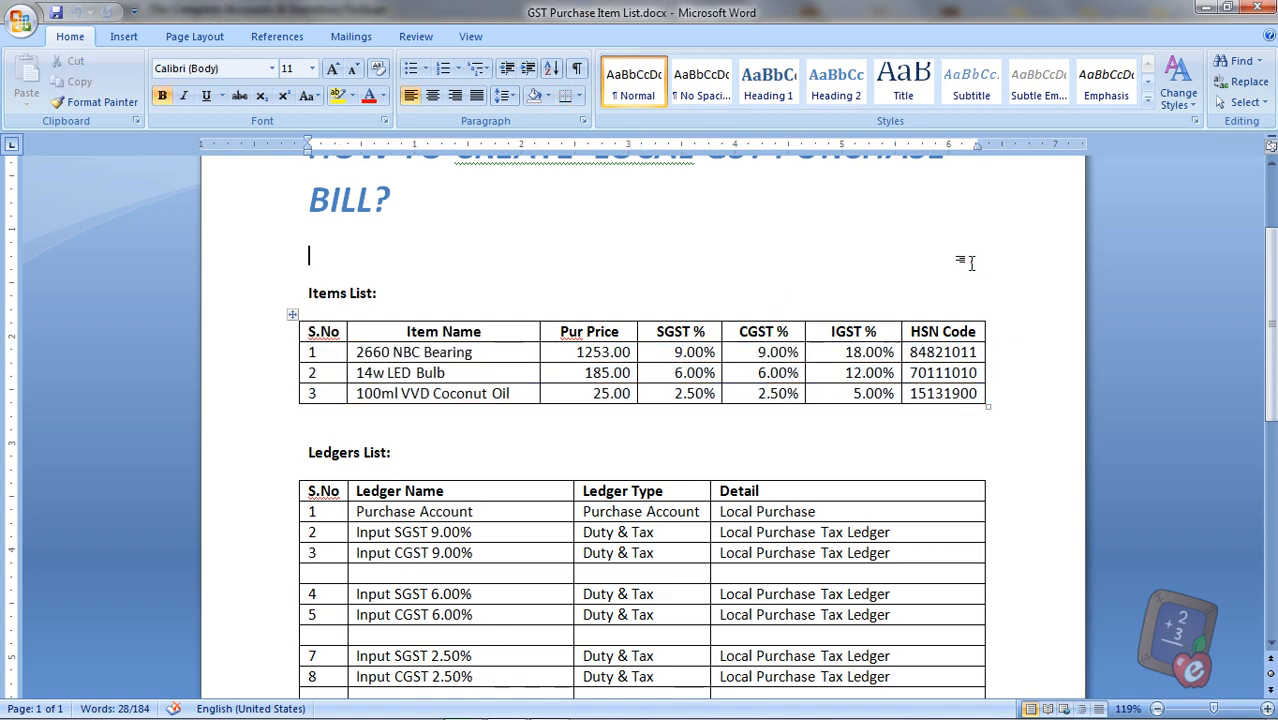
Step: Switch to Easy Accounts 2017 and open the Item Master for stock items
click(1204, 8)
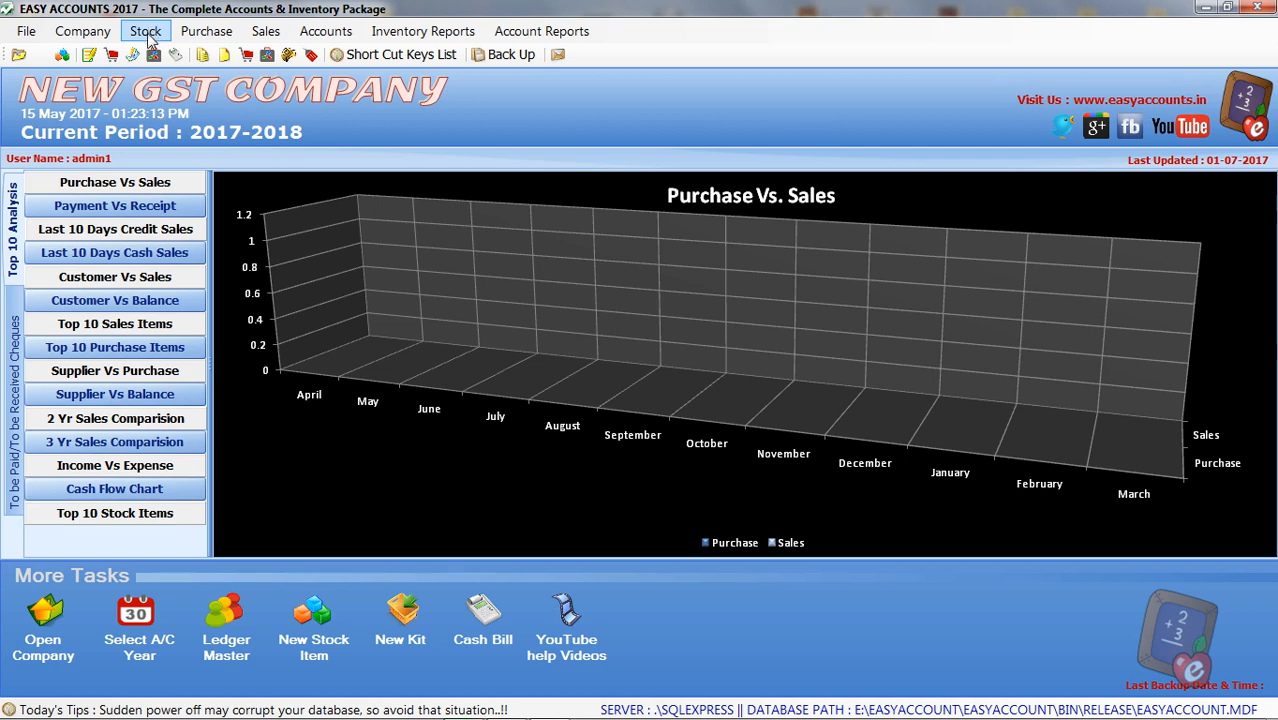
click(147, 33)
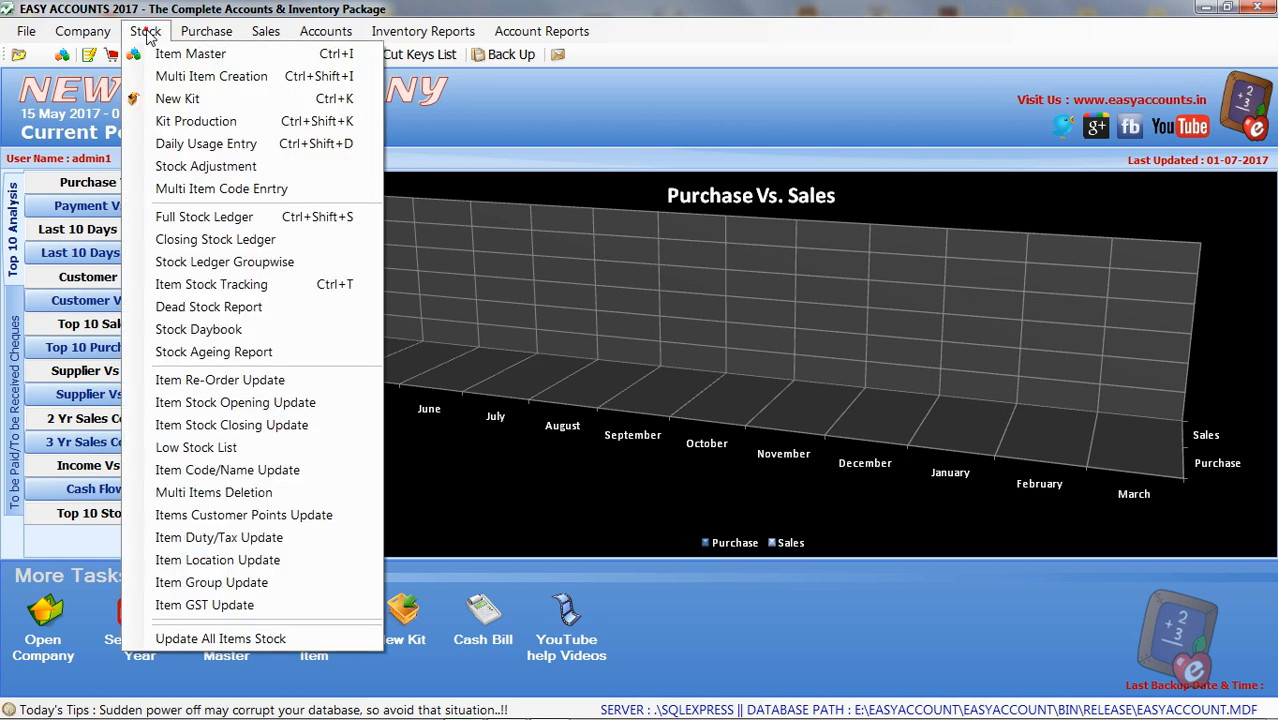
click(240, 56)
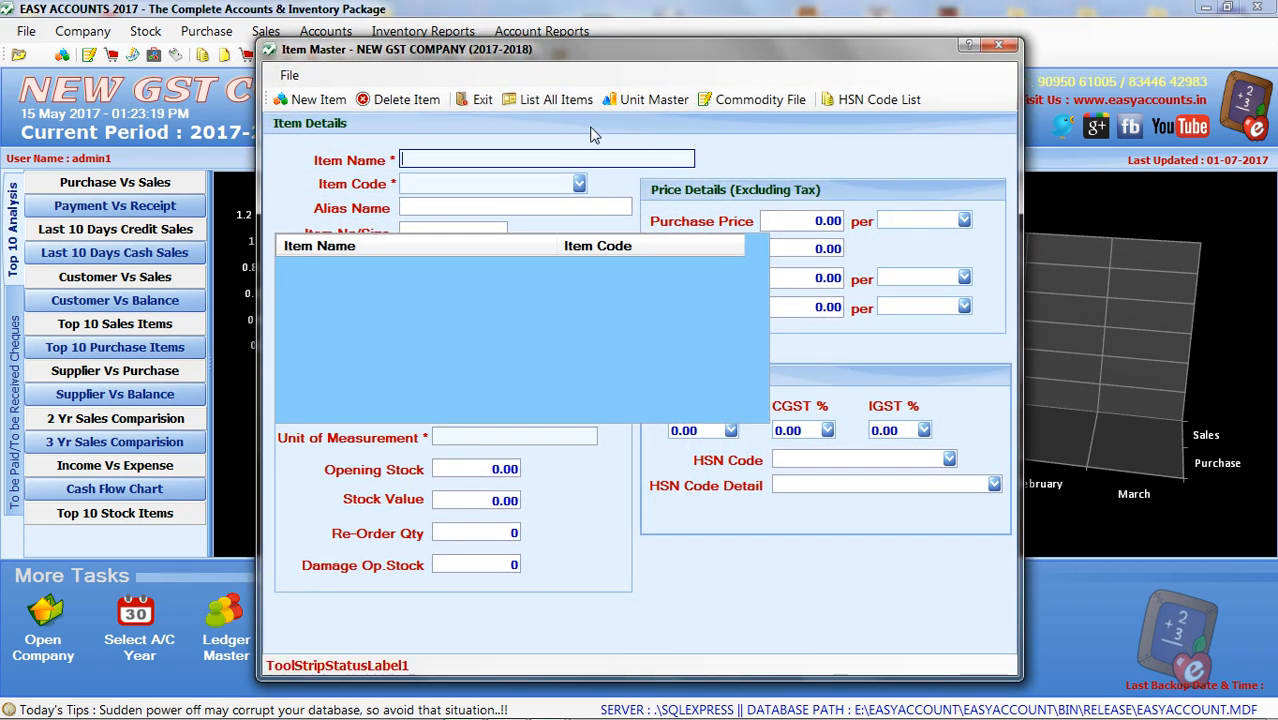
Step: Check the Items List in Word, return to Easy Accounts, and enter 2660 NBC BEARING as the item name
key(alt+Tab)
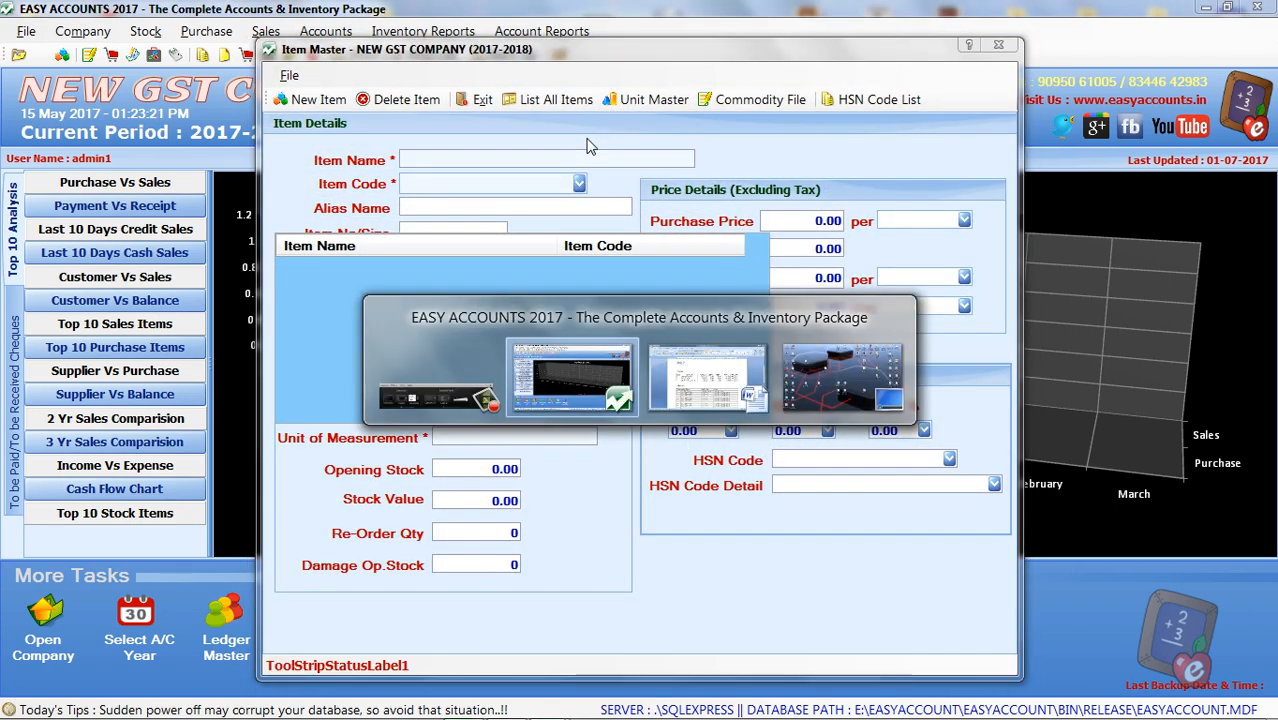
key(alt+Tab)
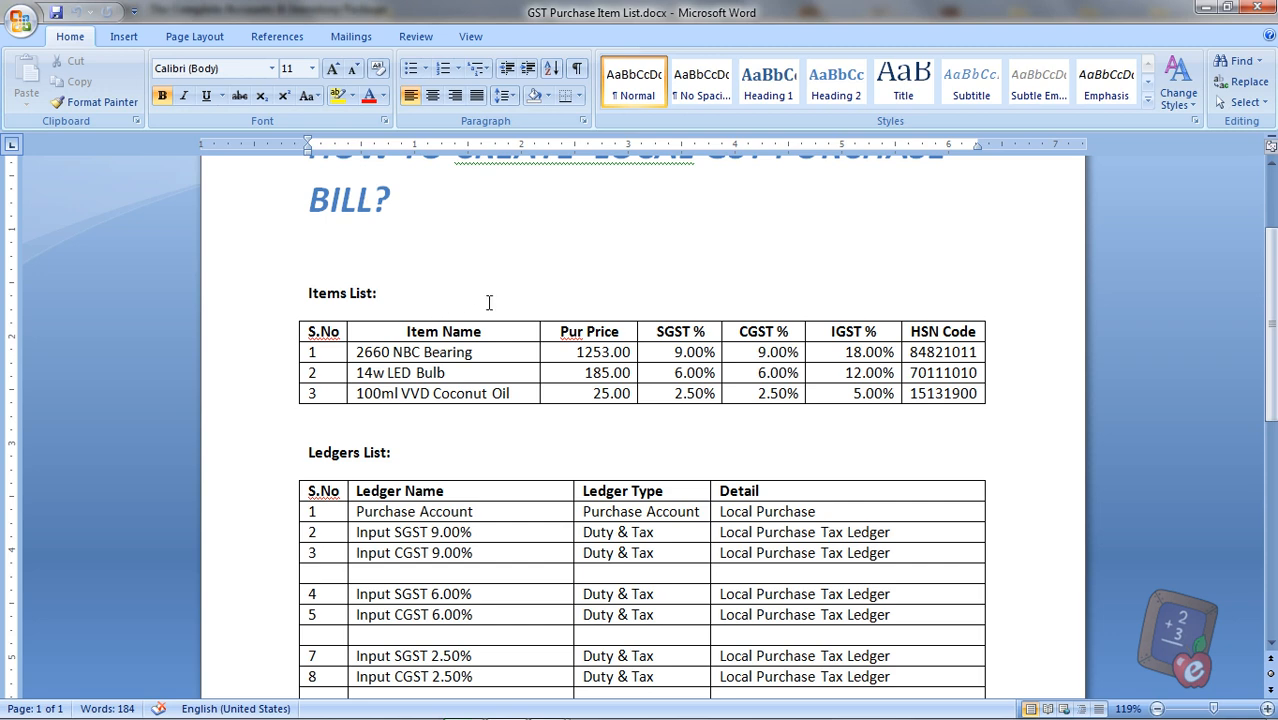
scroll(534, 299, down, 1)
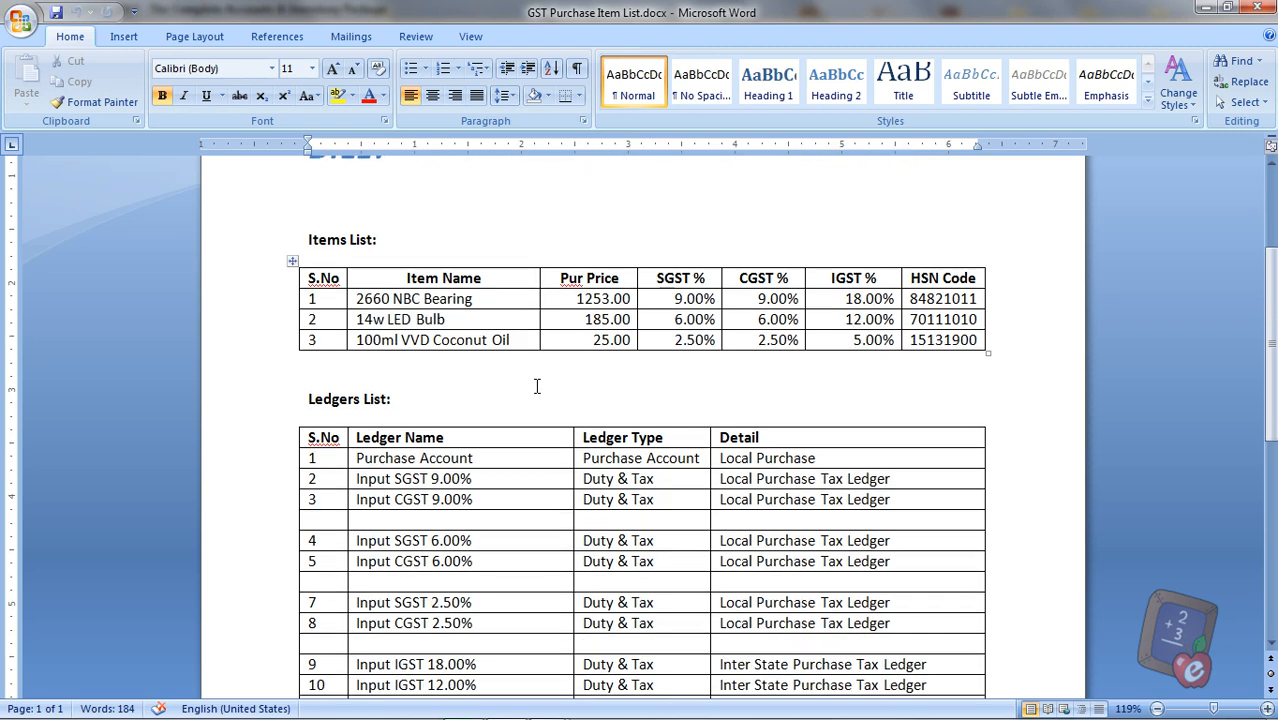
key(alt+Tab)
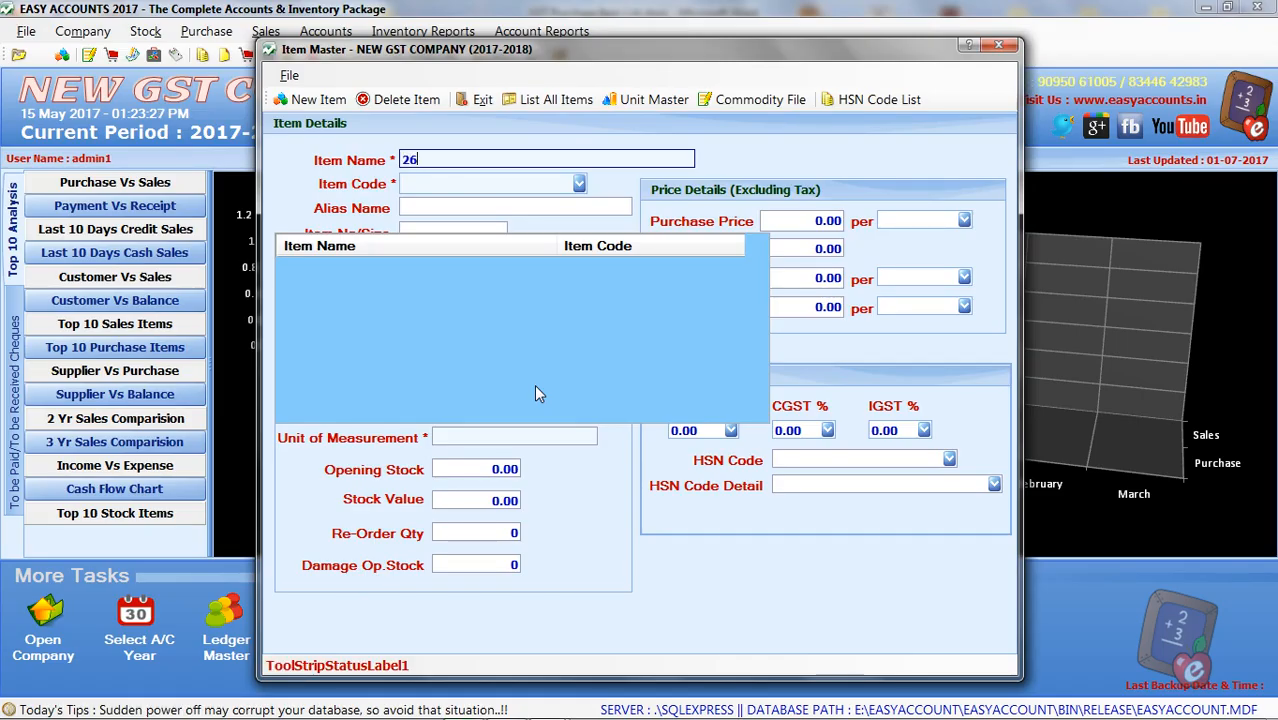
text(60 Nb)
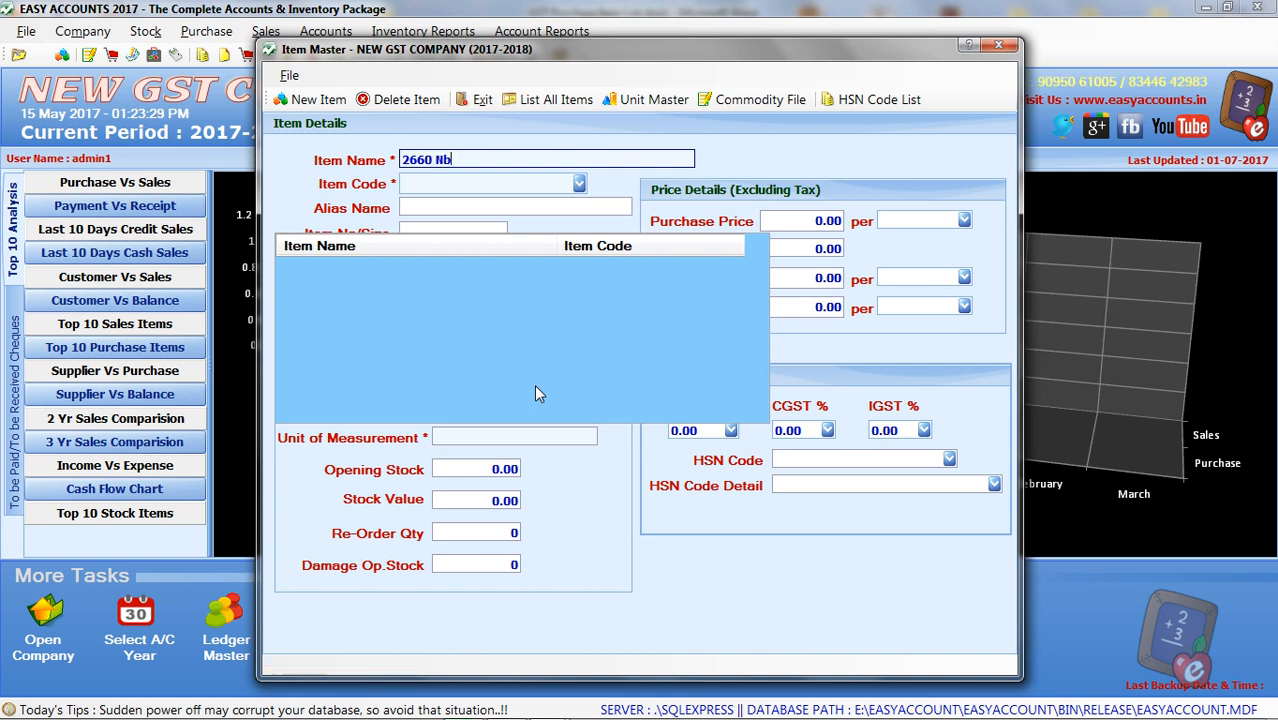
key(BackSpace)
text(BC BEARING)
key(Return)
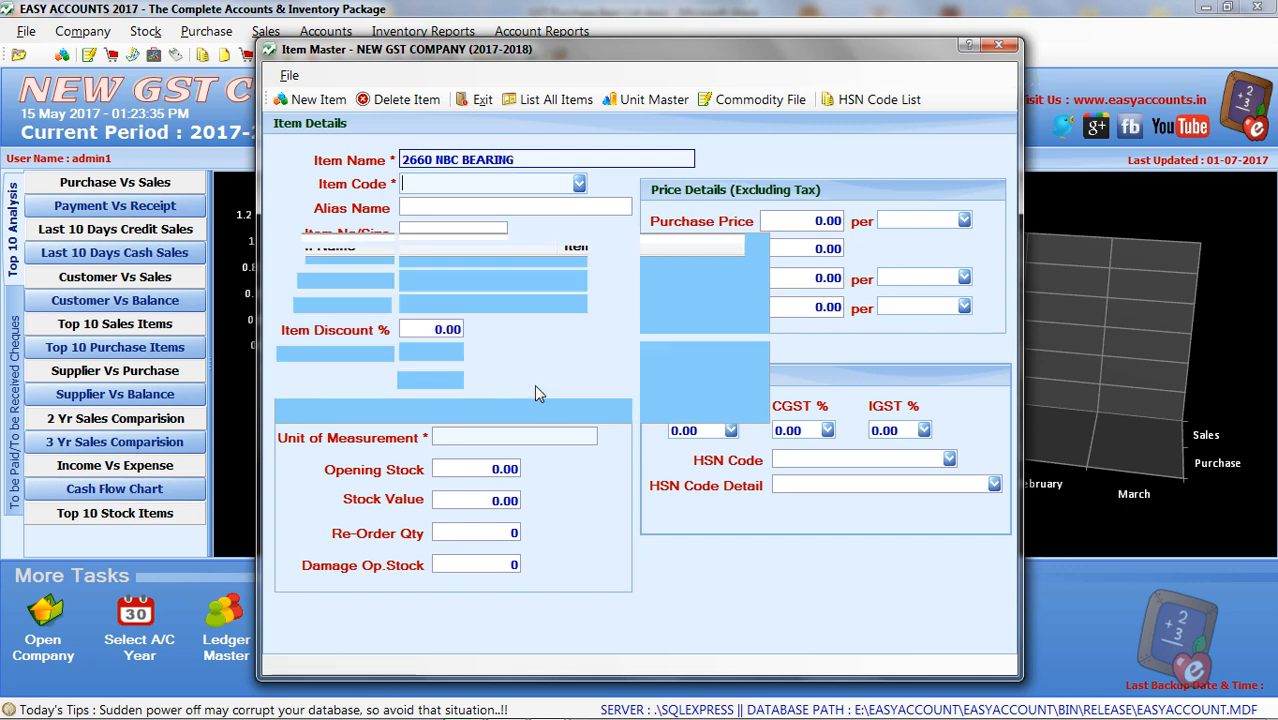
Step: Set the item code to 2660, accept the item name as alias, and leave the item number/size blank
text(26)
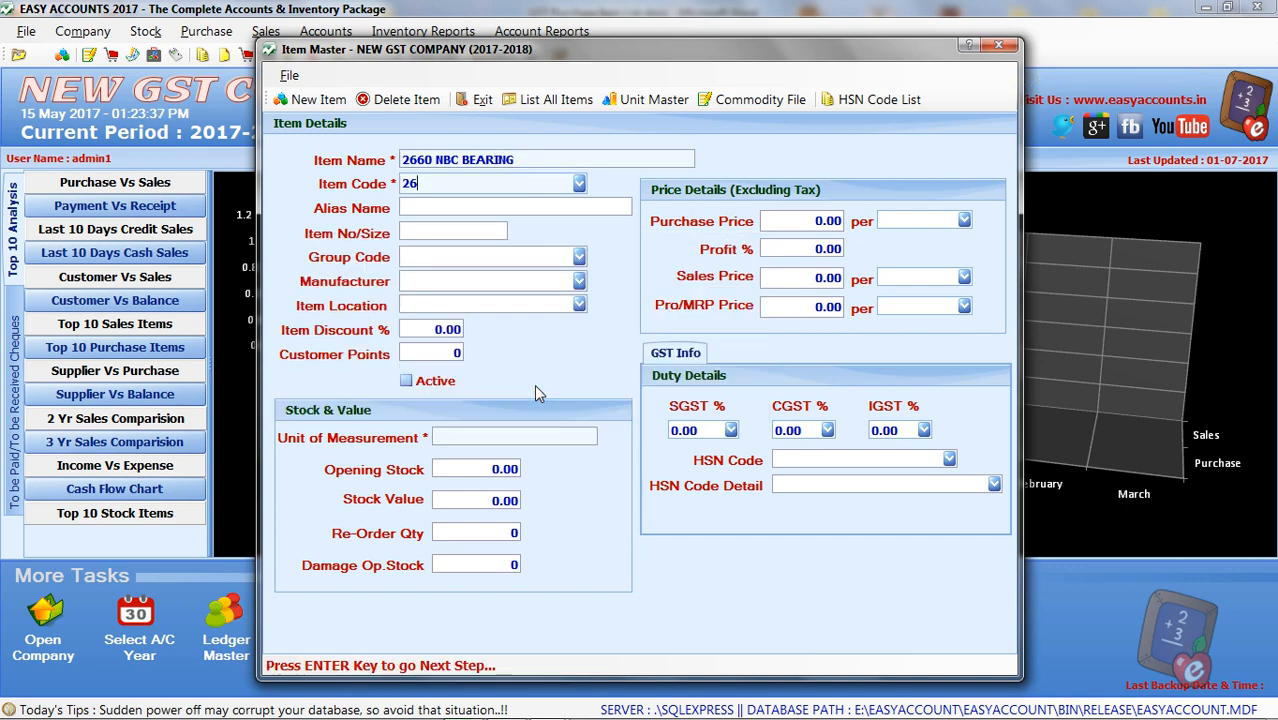
text(60)
key(Return)
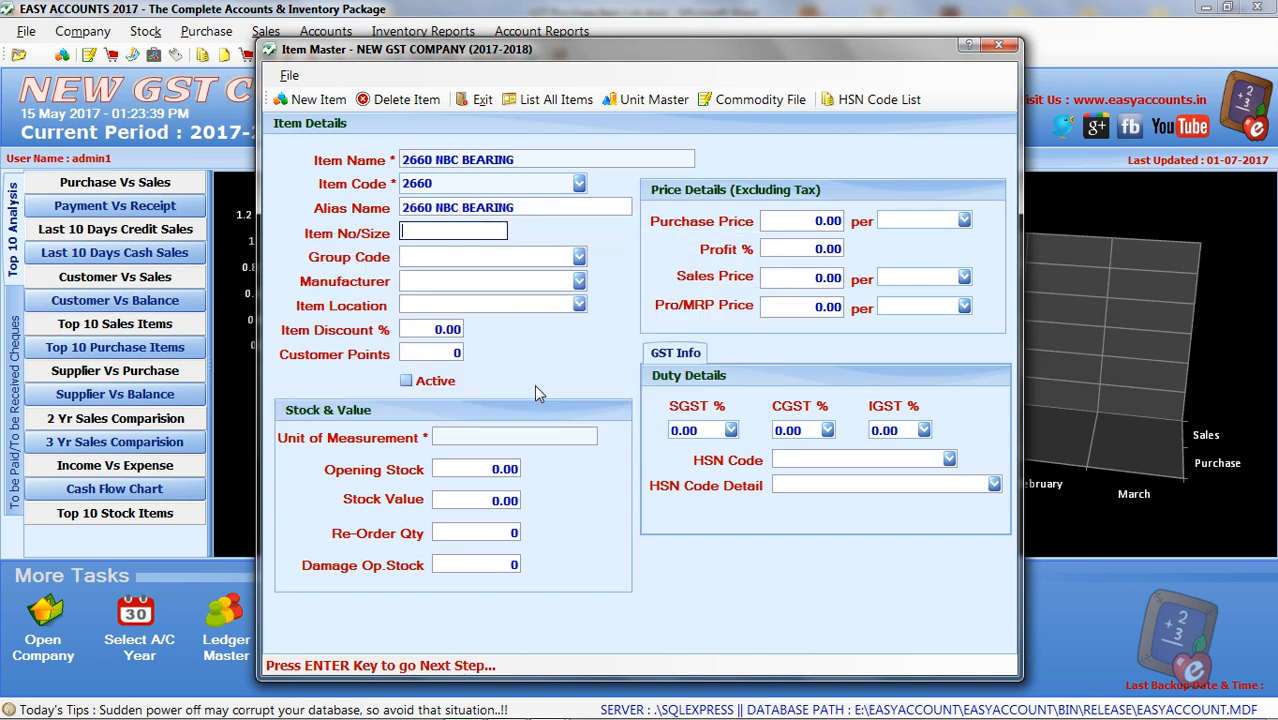
key(Return)
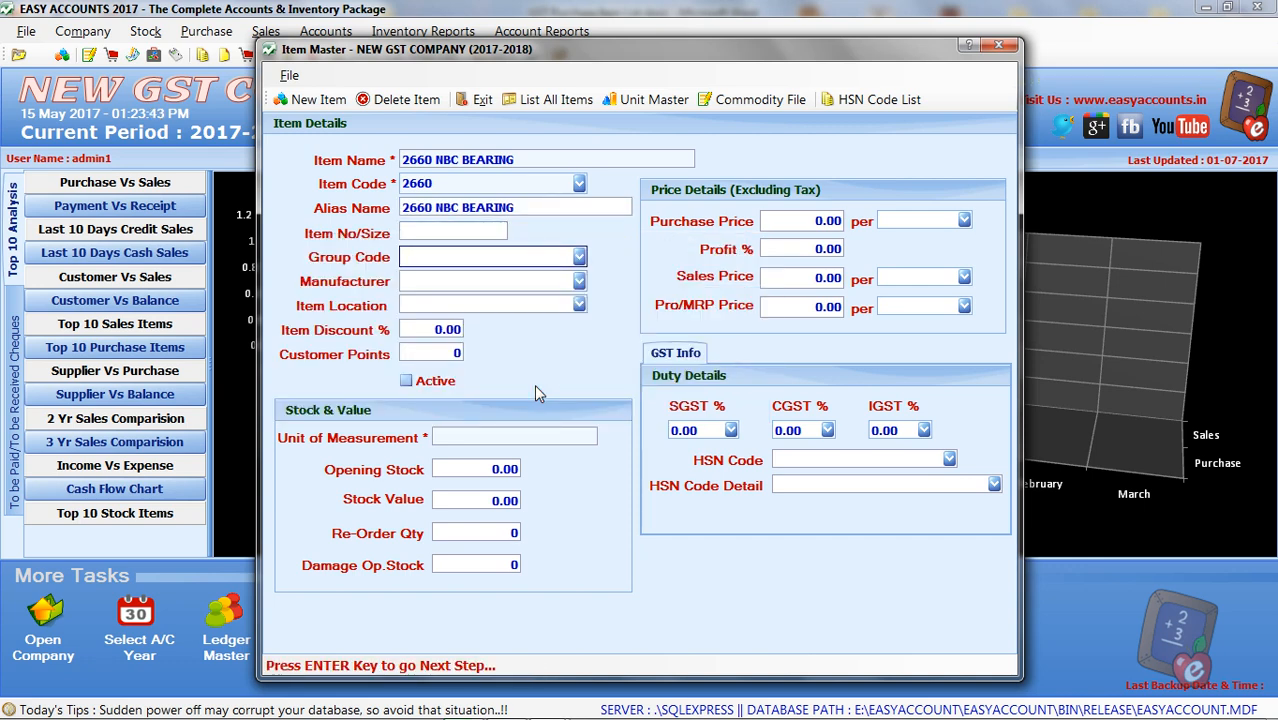
Step: Set the group code to BEARING and the manufacturer to NBC, keeping the default location, discount and customer points
text(BEARING)
key(Return)
text(NB)
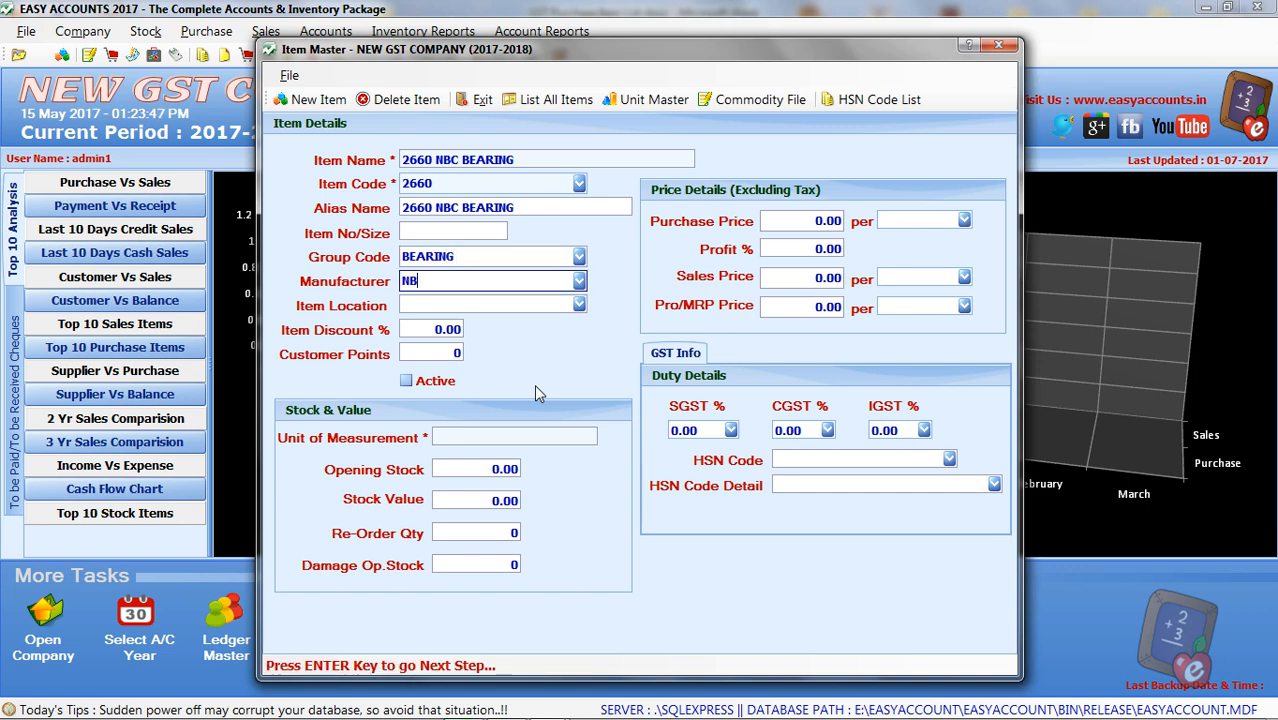
text(C)
key(Return)
key(Return)
key(Return)
key(Return)
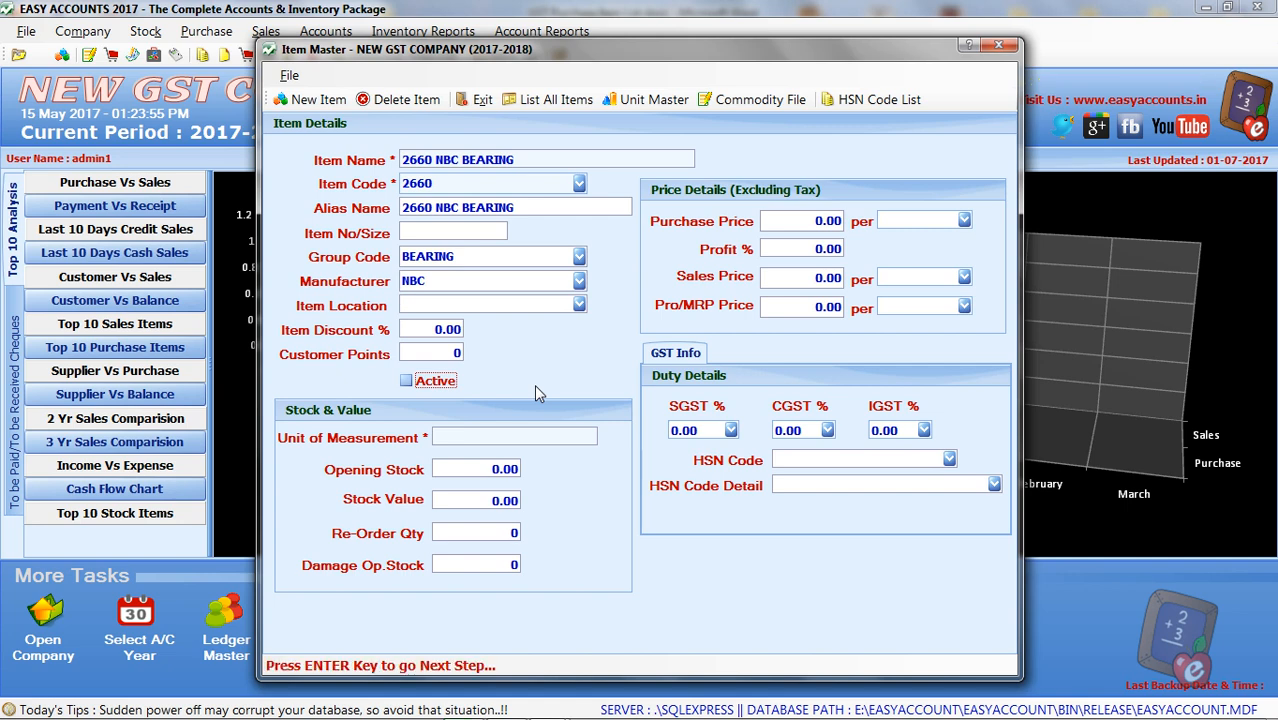
Step: Mark the item as active and set its unit of measurement to Nos, keeping the default stock values
key(space)
key(Return)
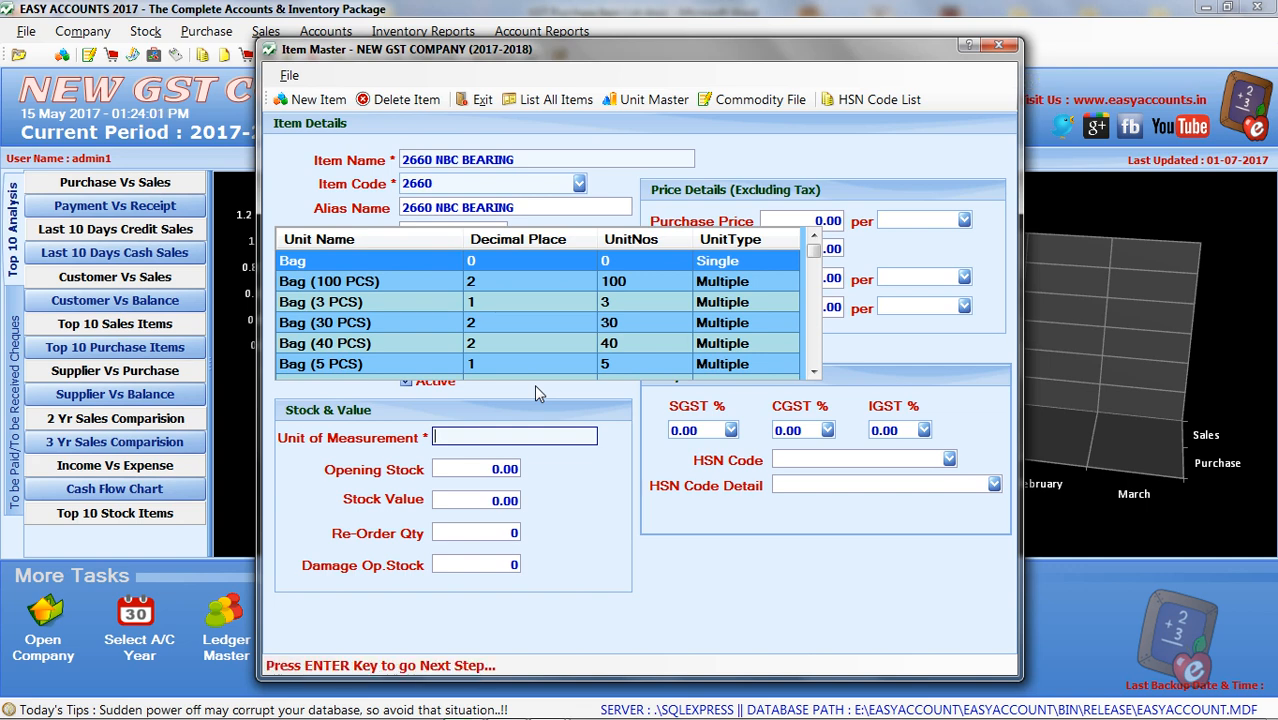
text(N)
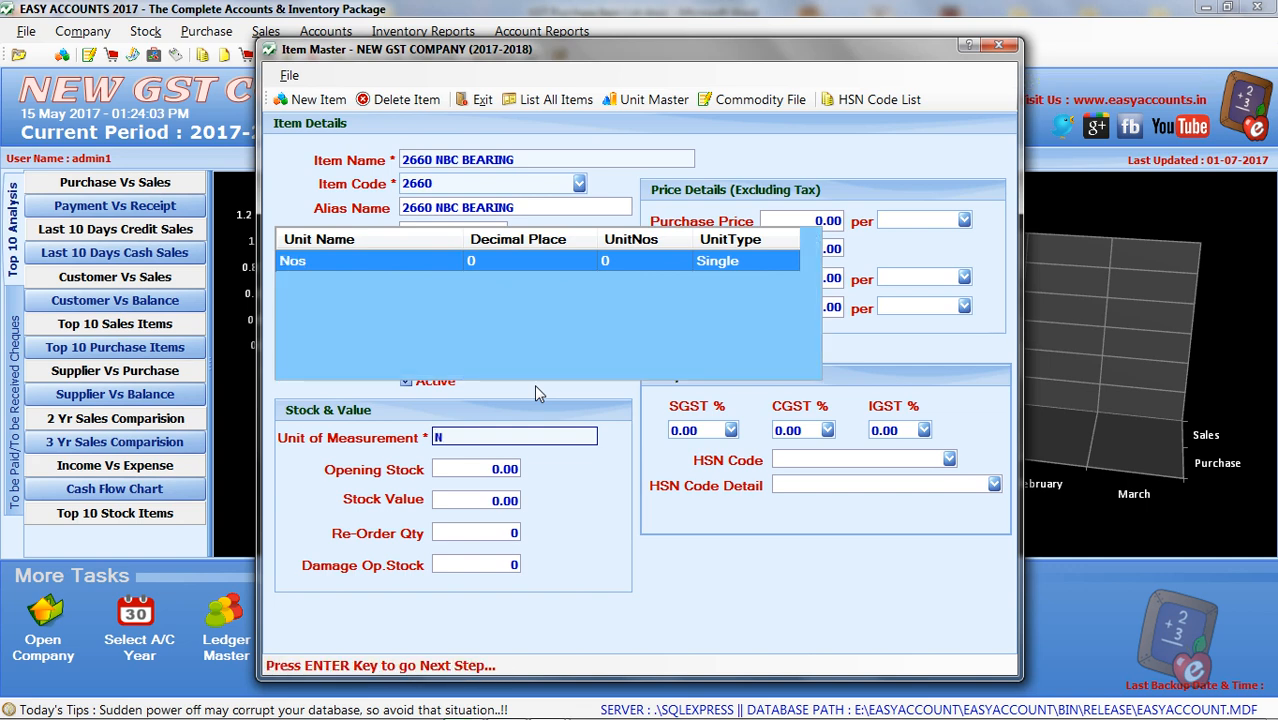
key(Return)
key(Return)
key(Return)
key(Return)
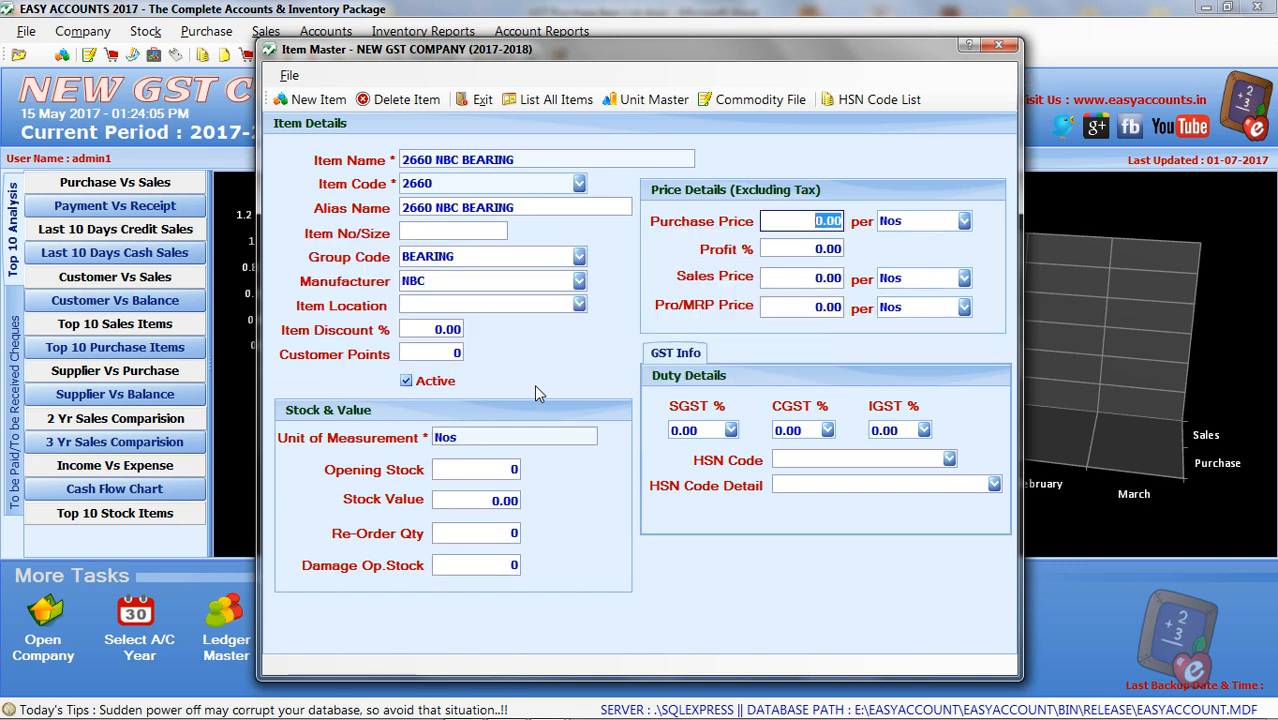
Step: Check the bearing's price in the Word list, and in Easy Accounts set the purchase price to 1253.00 and profit to 10%
key(alt+Tab)
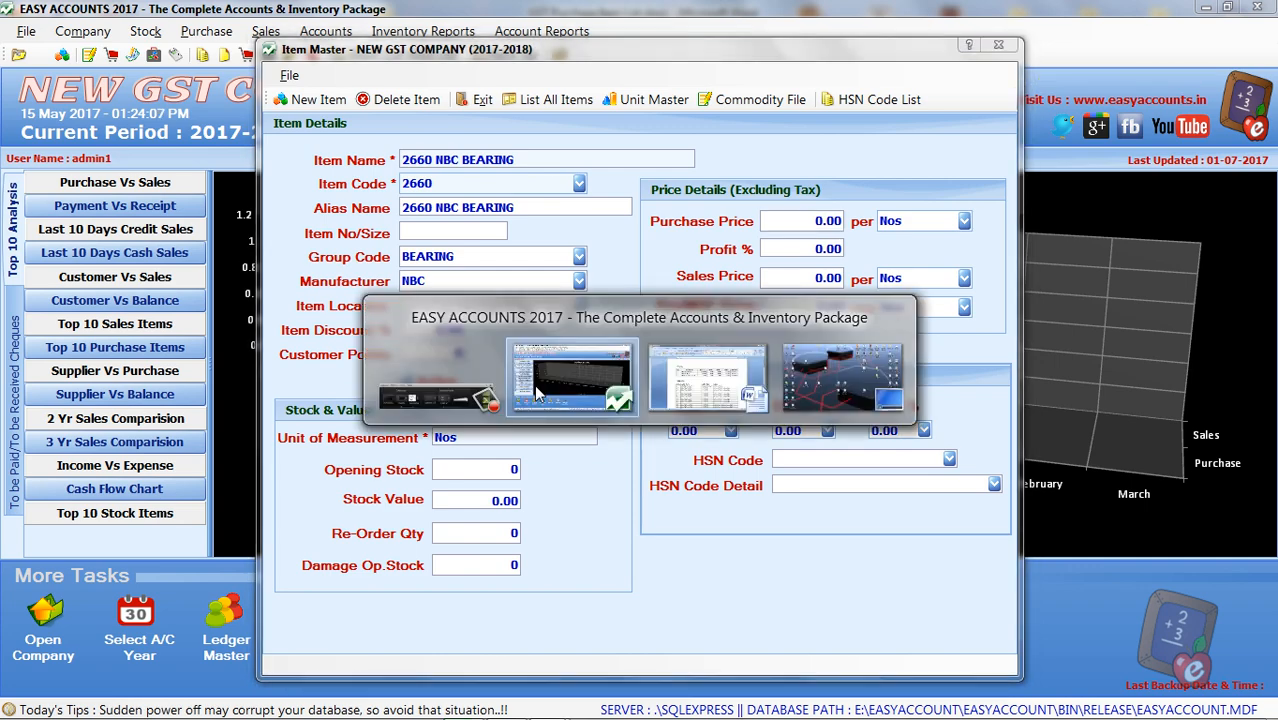
key(alt+Tab)
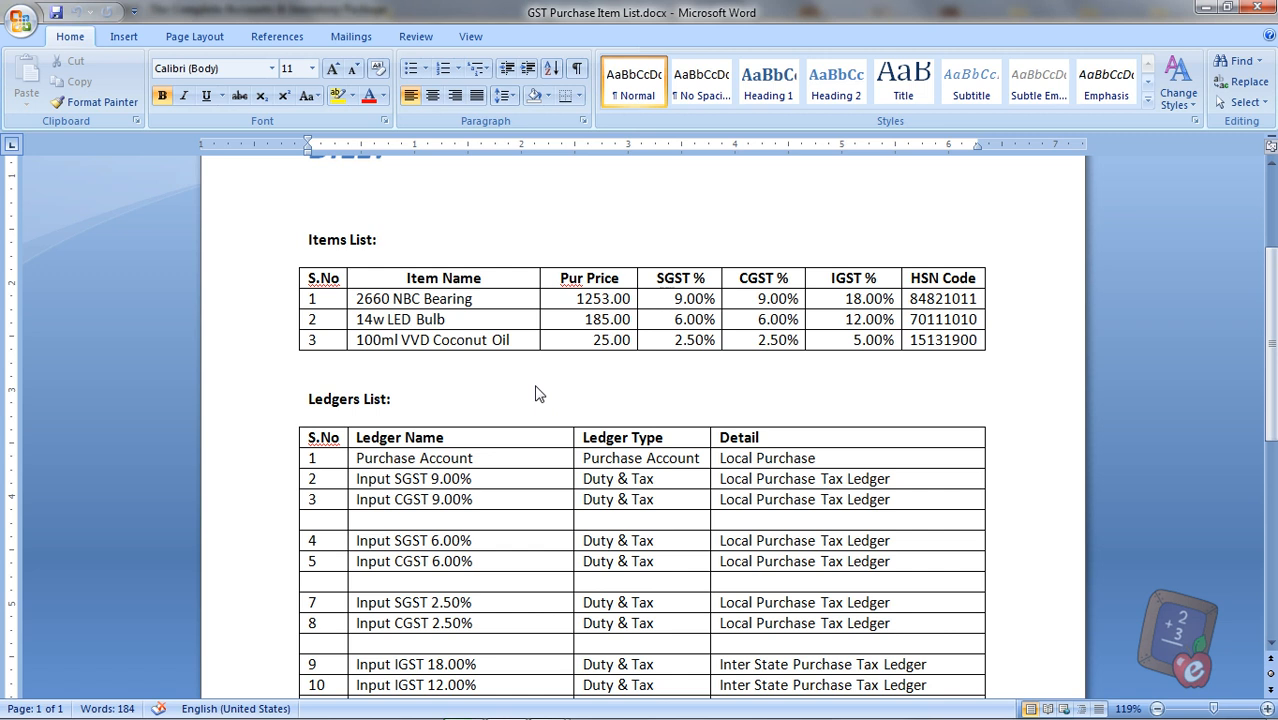
key(alt+Tab)
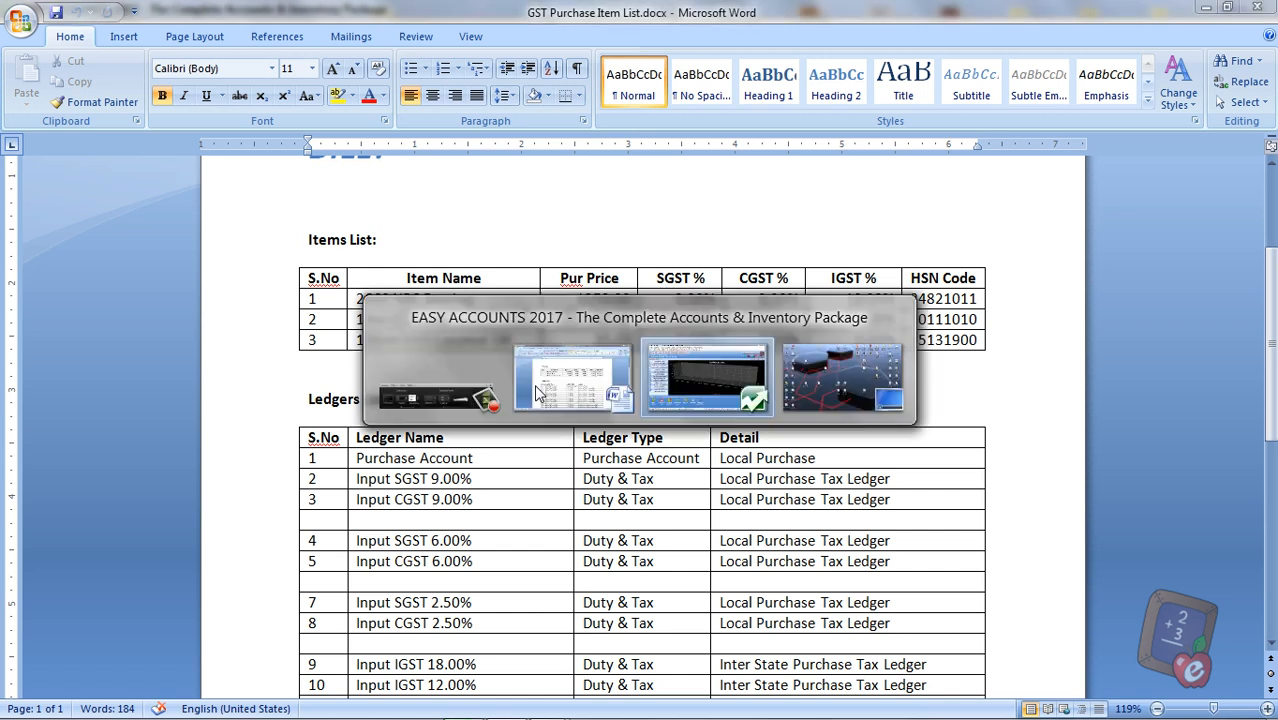
text(1253)
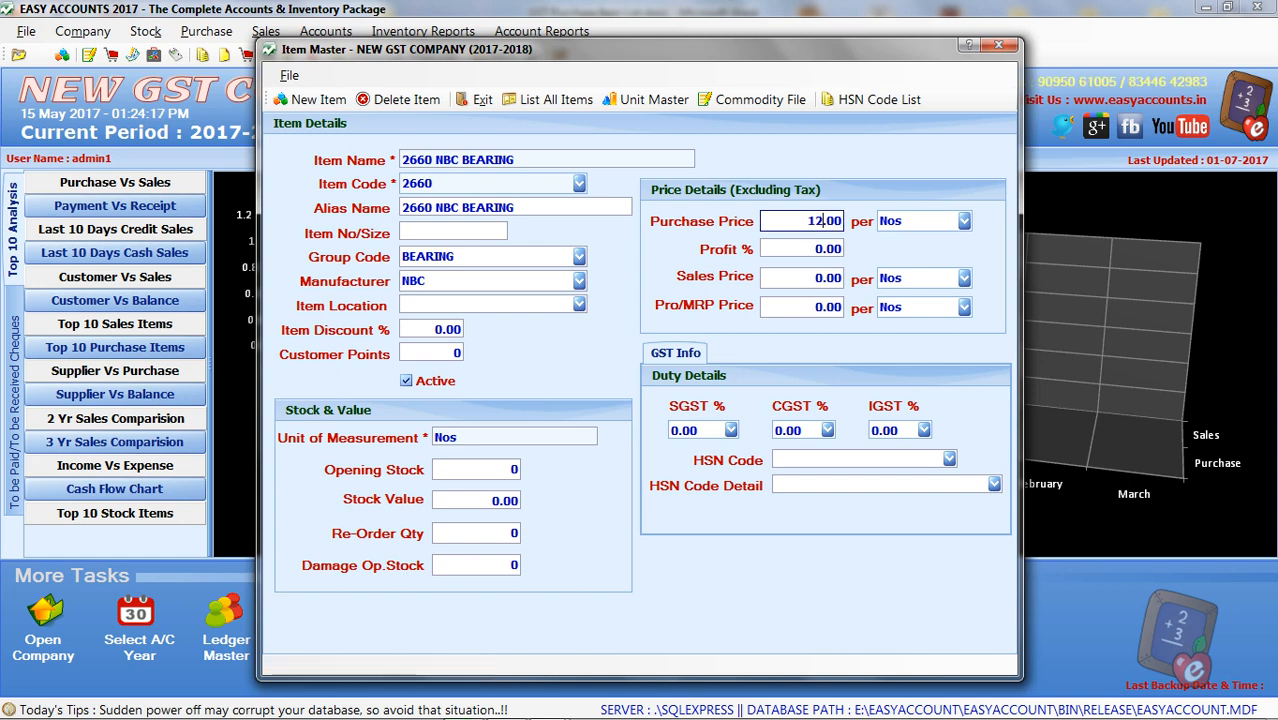
key(Return)
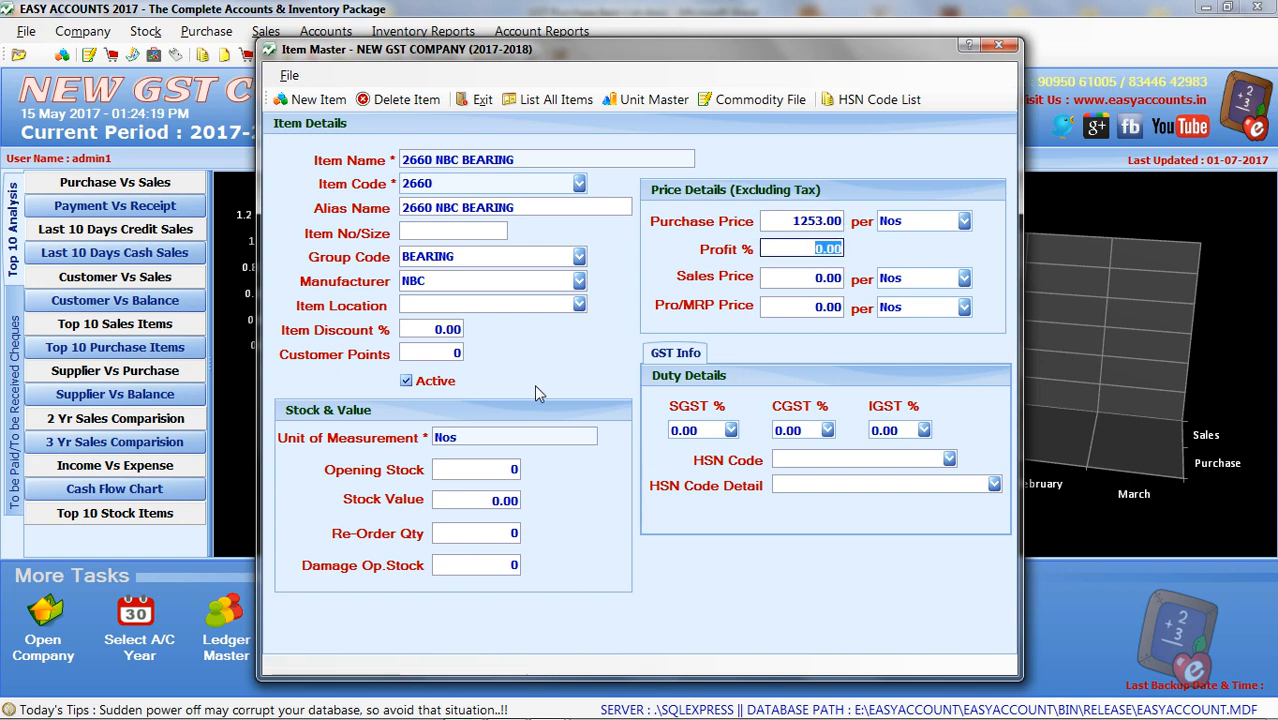
text(10)
key(Return)
key(Return)
key(Return)
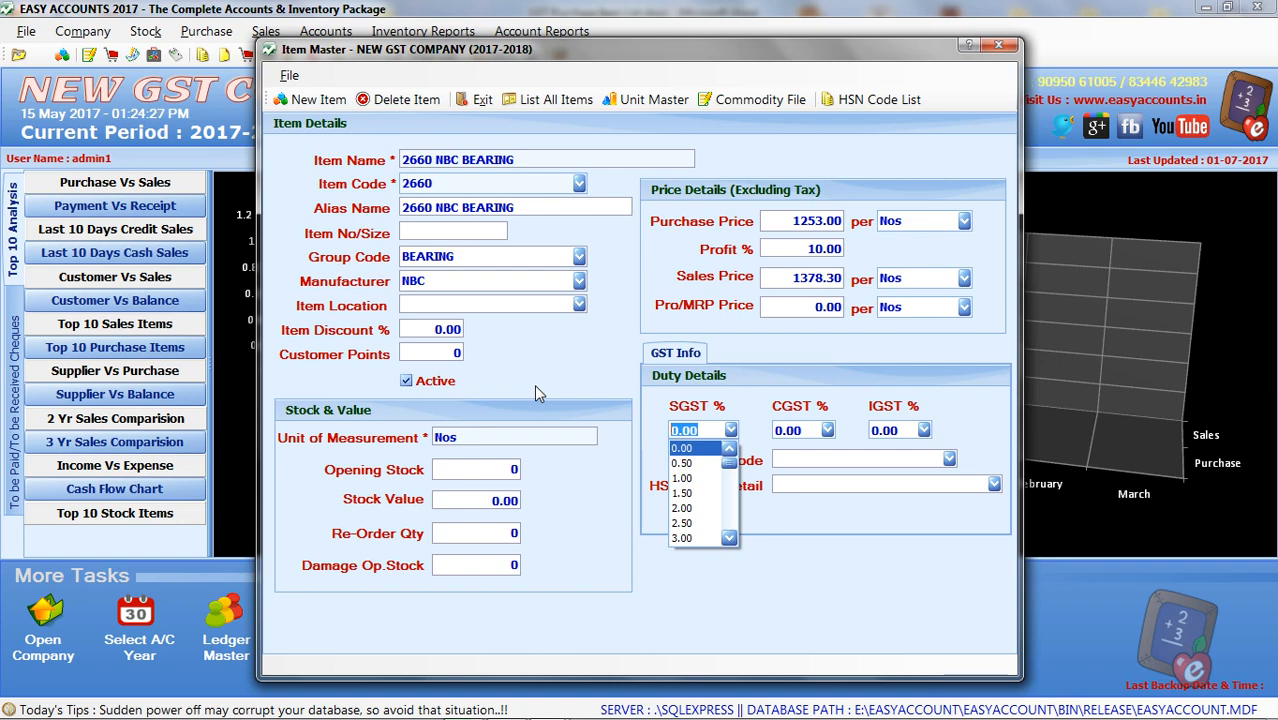
Step: Check the bearing's GST rates in the Word list, and in Easy Accounts set SGST to 9%, CGST to 9% and IGST to 18%
key(alt+Tab)
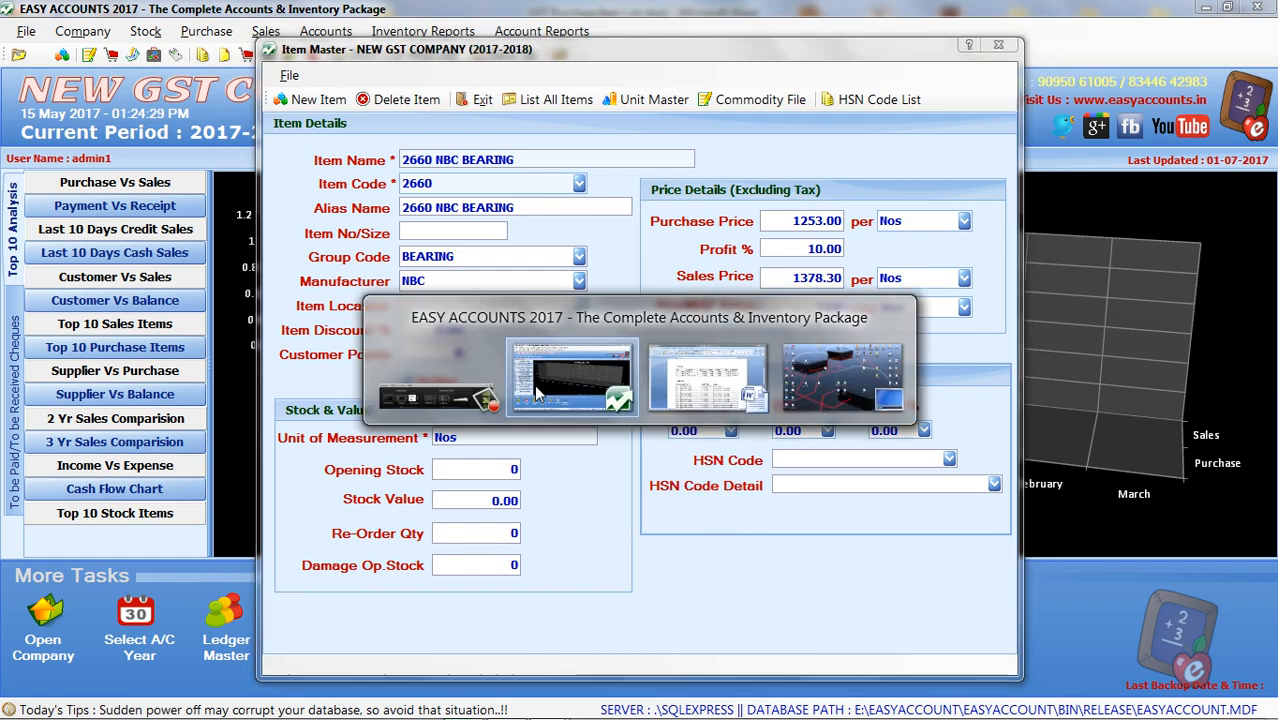
key(alt+Tab)
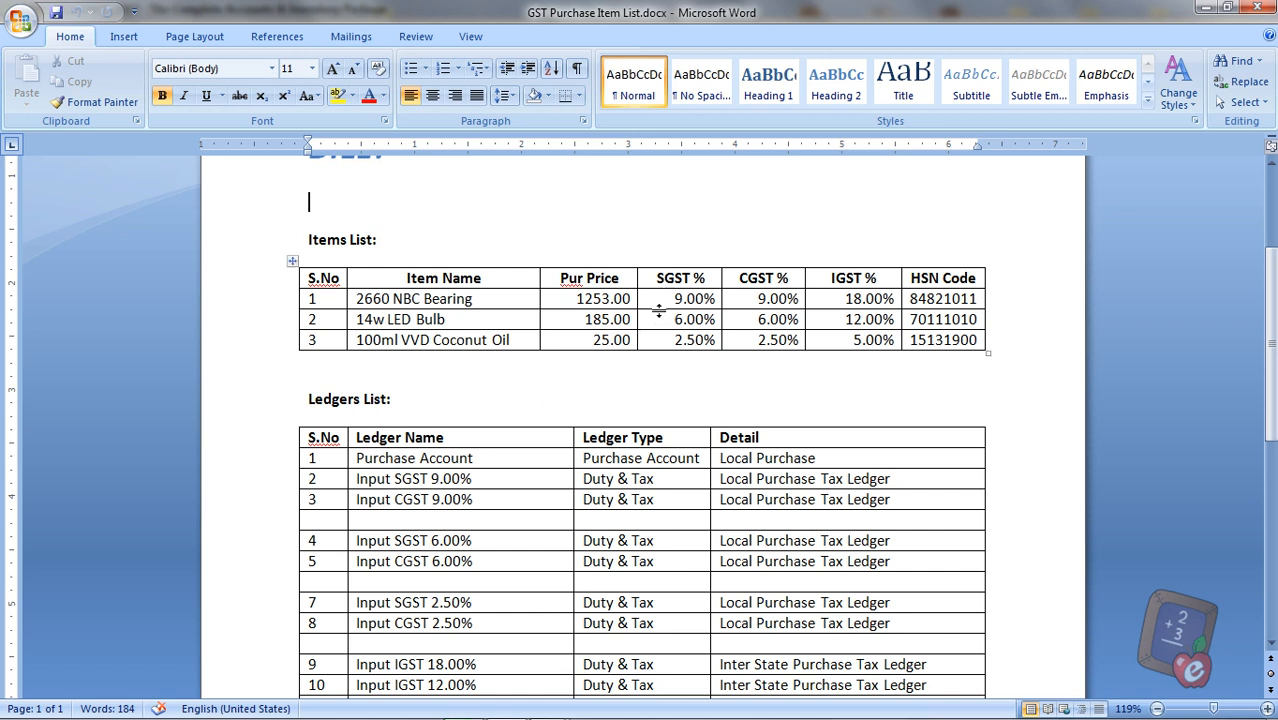
drag(729, 310, 1050, 295)
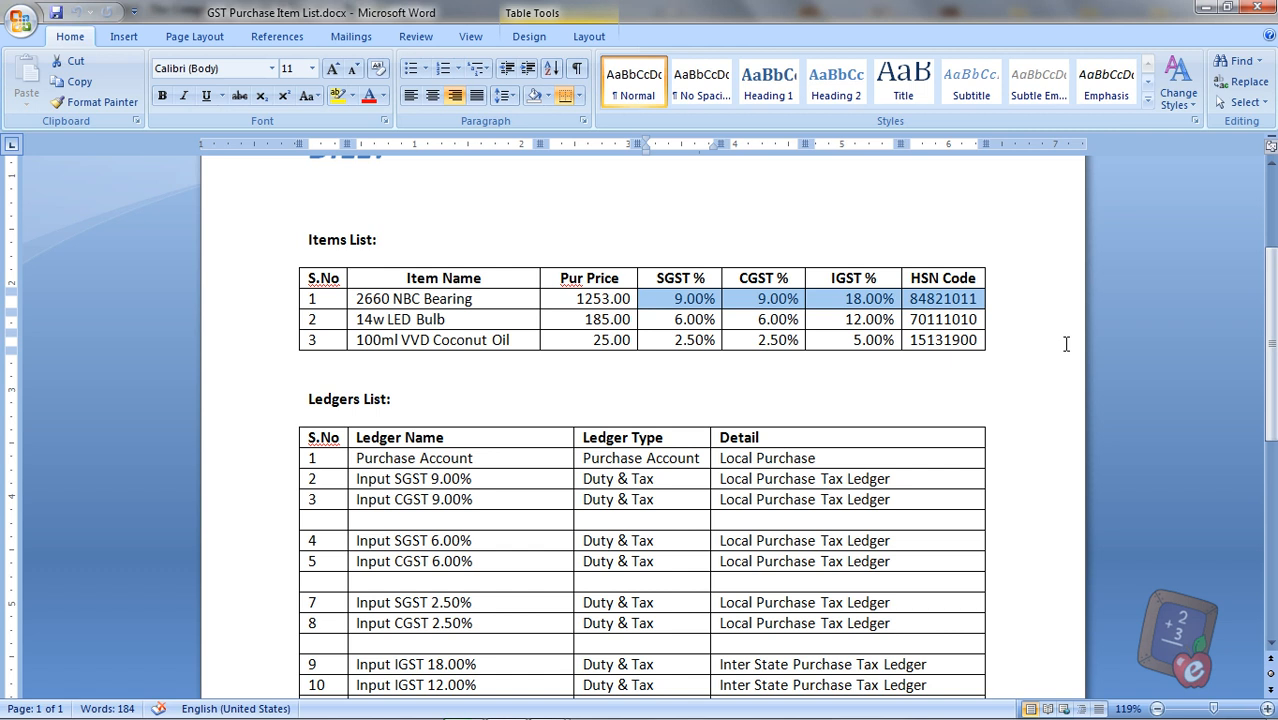
key(alt+Tab)
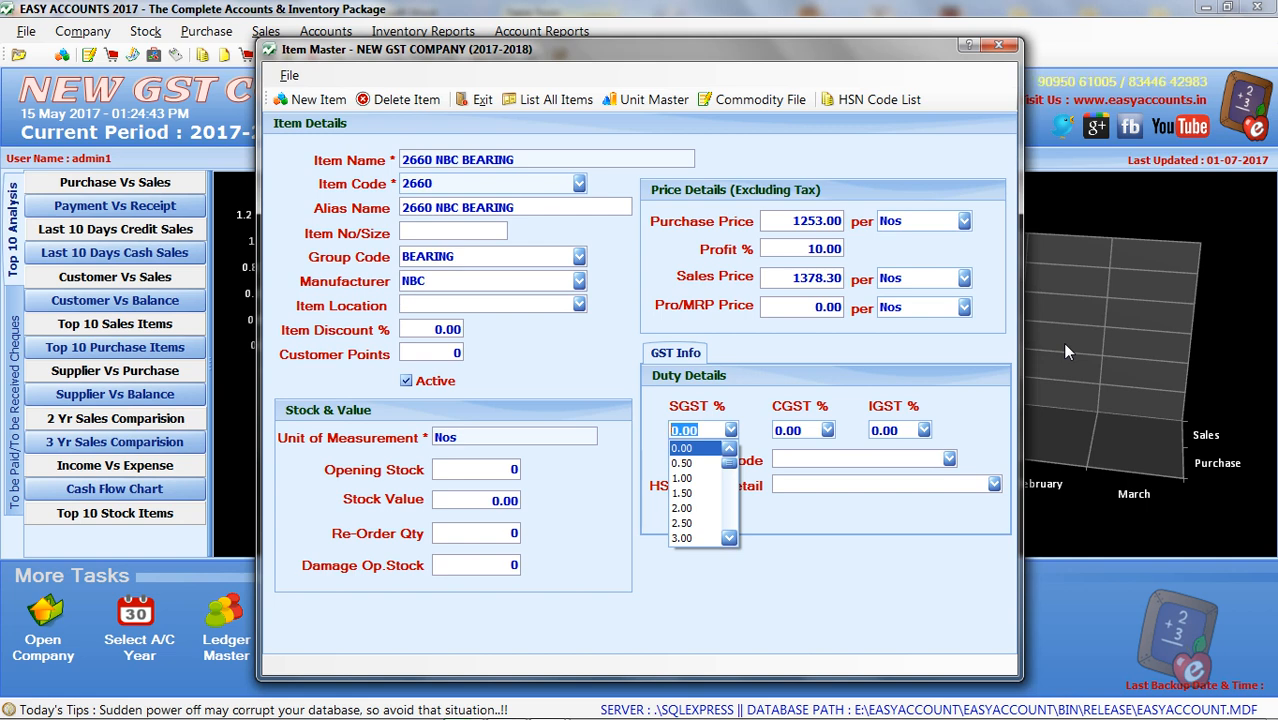
text(9)
key(Tab)
text(9)
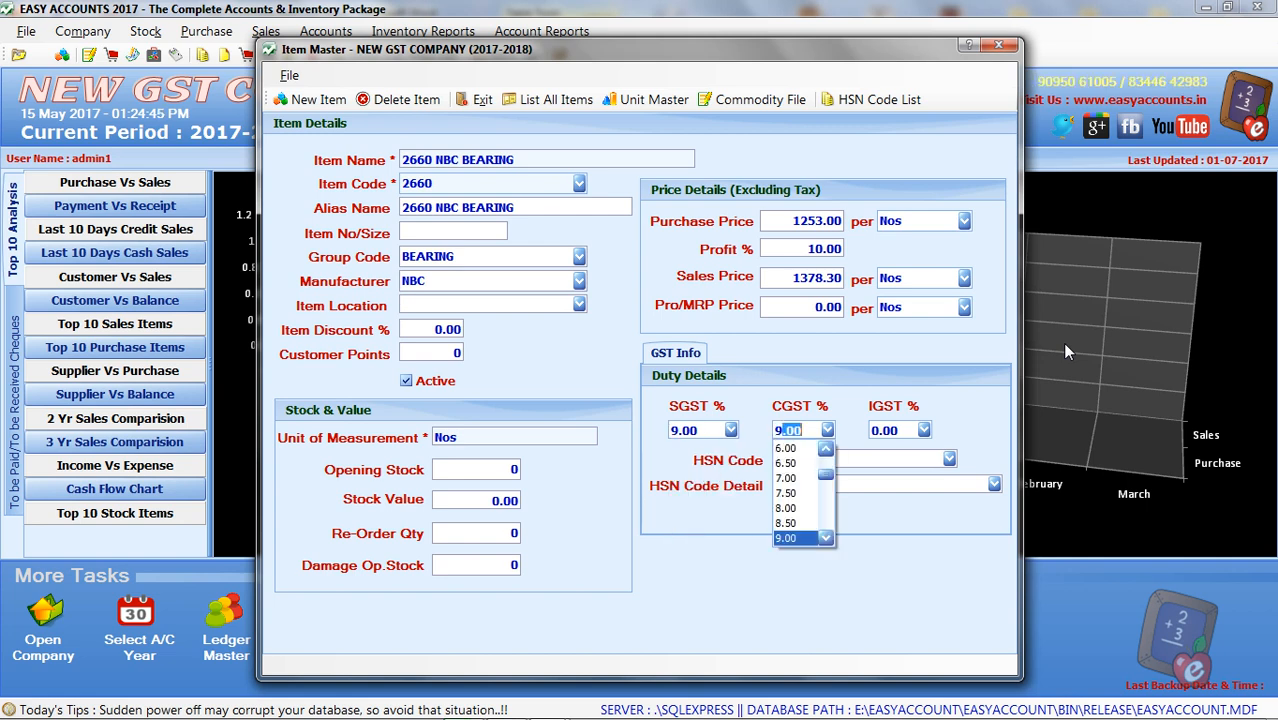
key(Tab)
text(18)
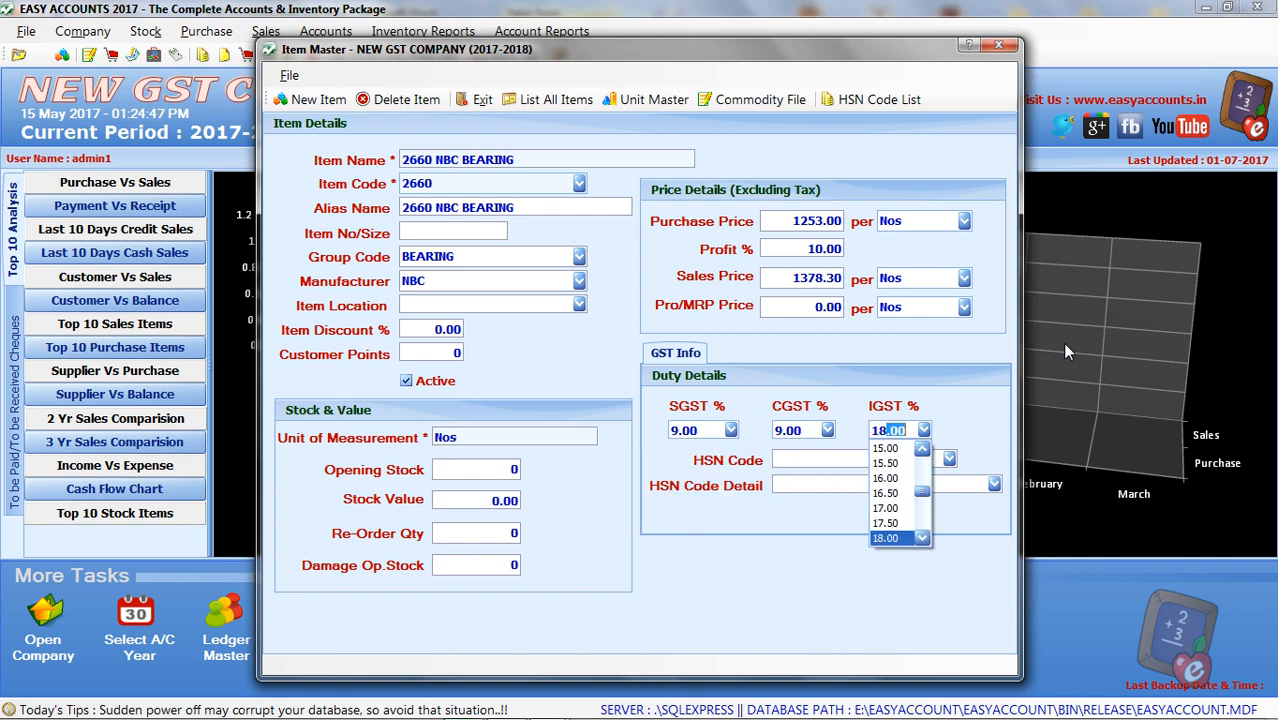
Step: Check the bearing's HSN code in the Word list, and in Easy Accounts set it to 84821011 and save the new item
key(Tab)
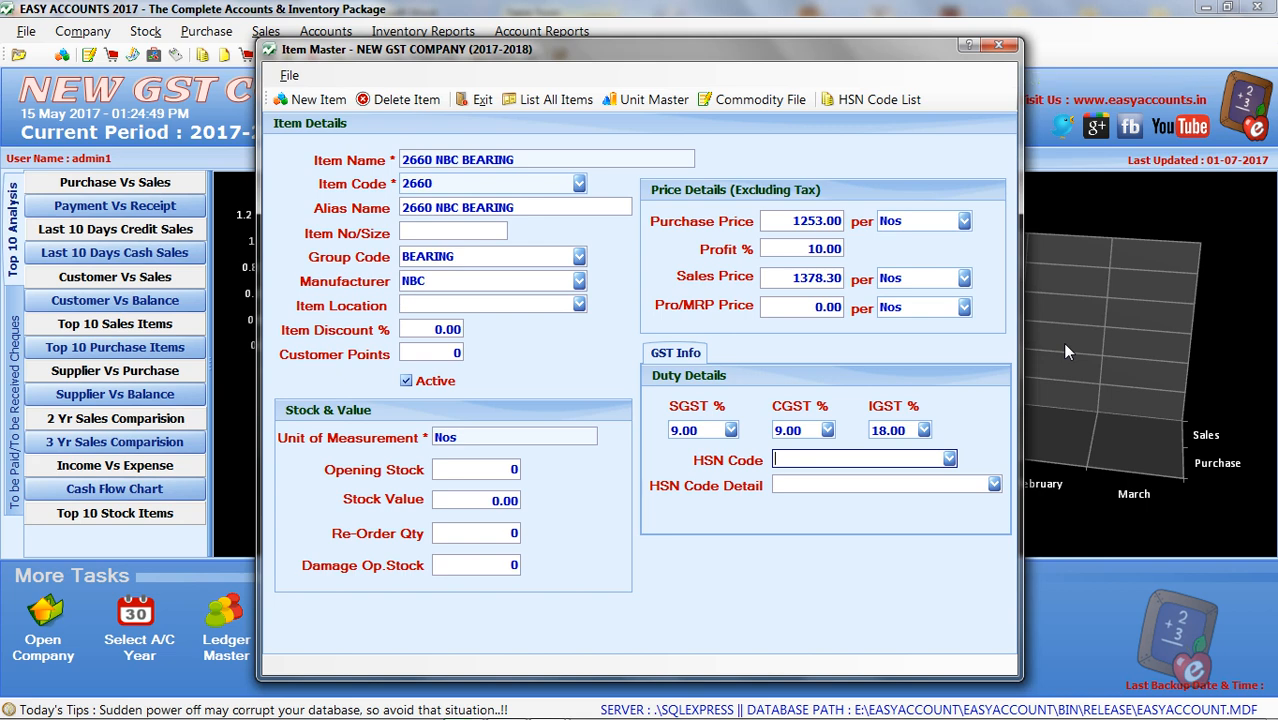
key(alt+Tab)
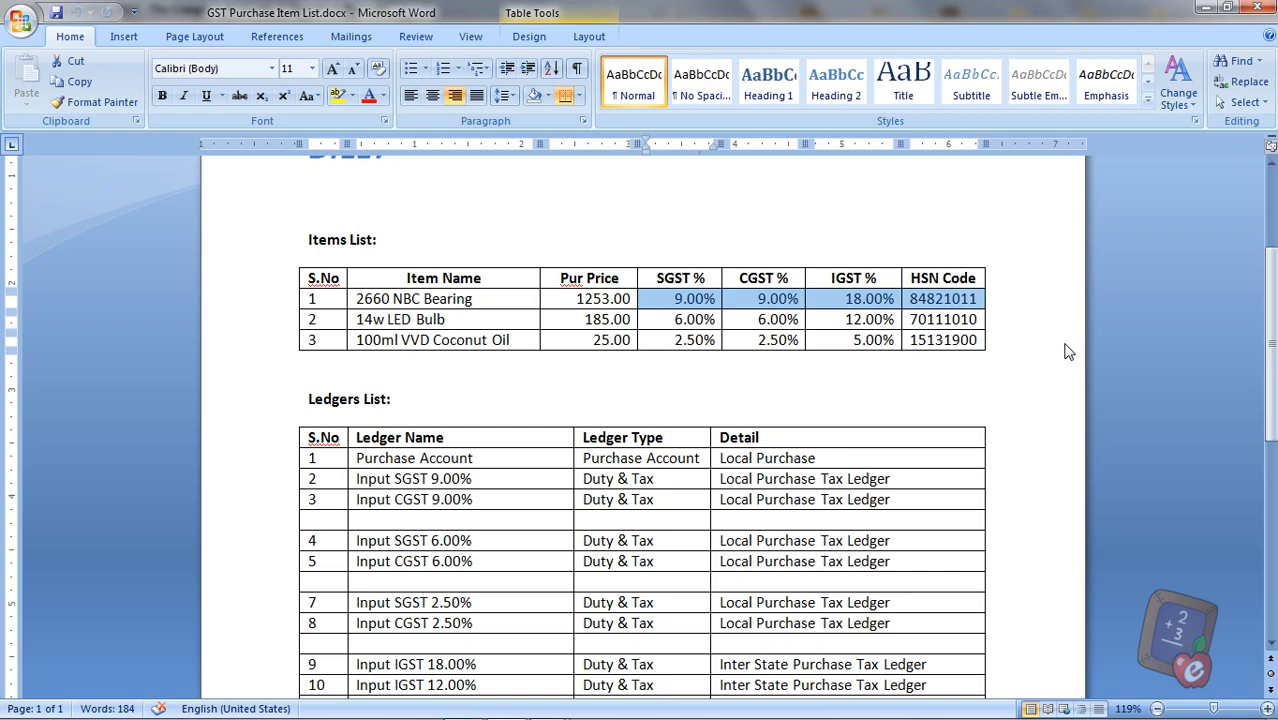
key(alt+Tab)
text(84821011)
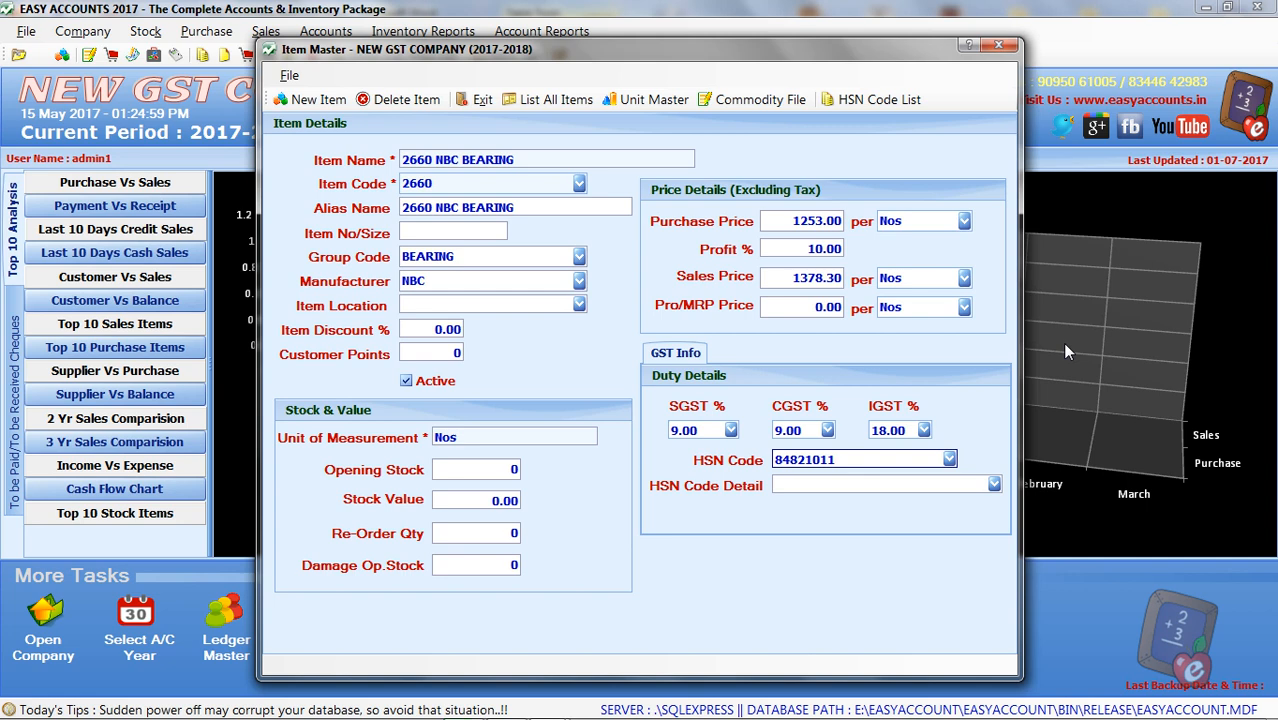
key(Tab)
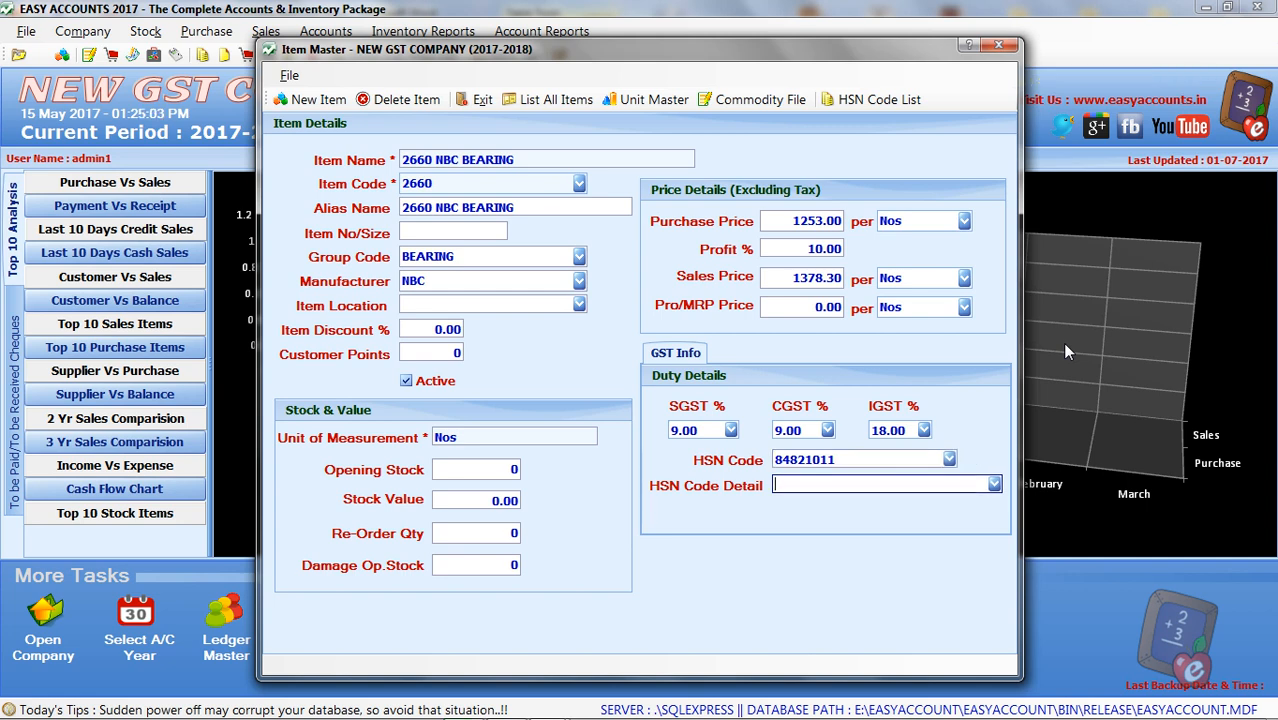
key(Return)
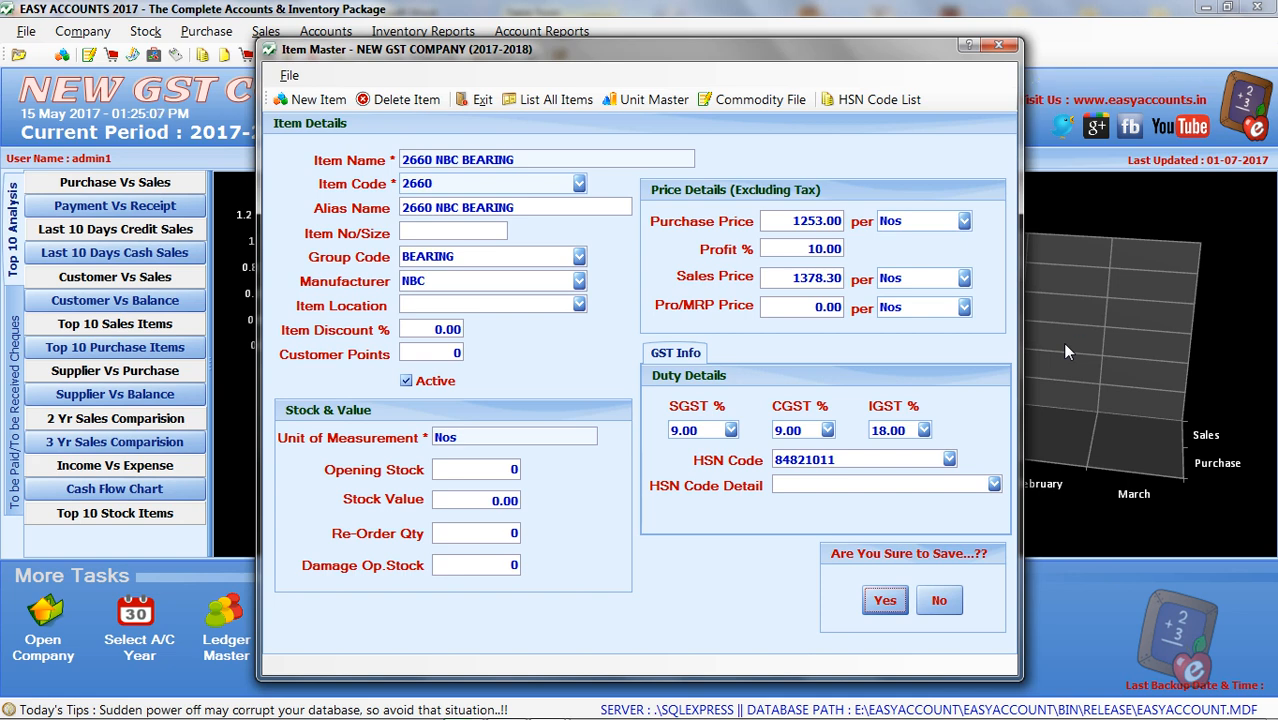
key(Return)
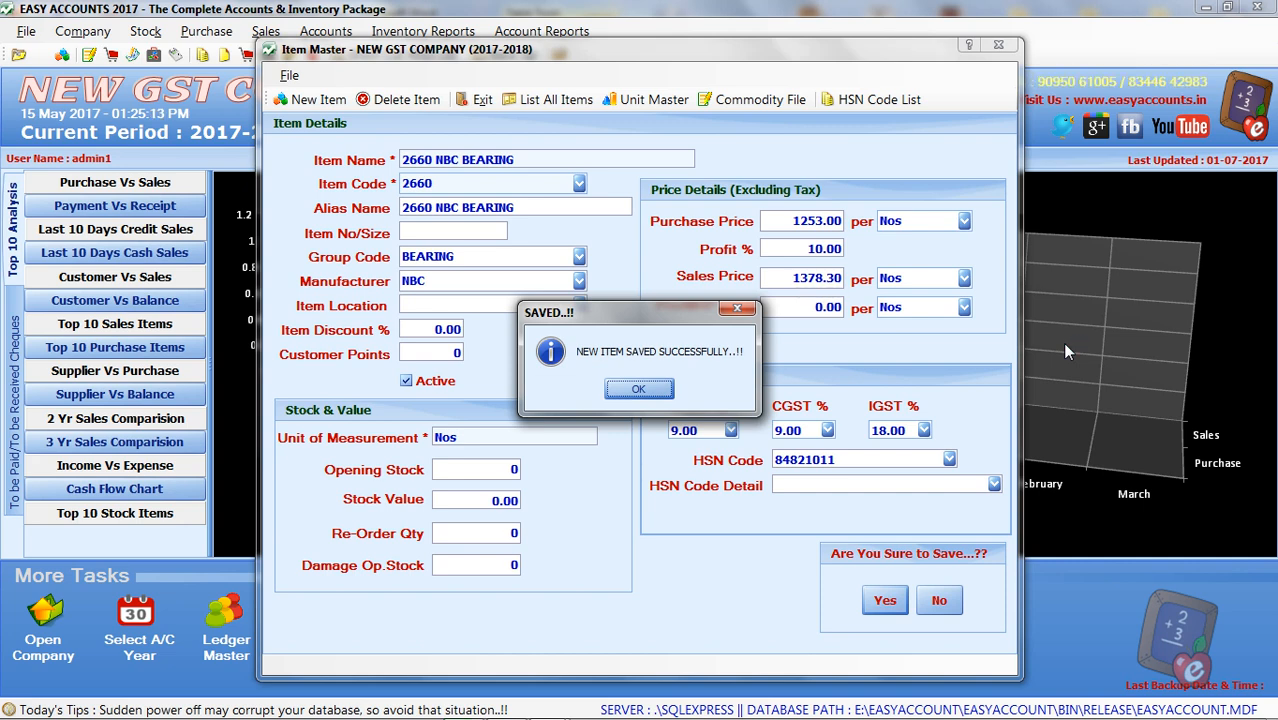
key(Return)
Step: Check the second item in the Word list, and in Easy Accounts name the new item 14W LED BULB with item code LED BULB and matching alias
key(alt+Tab)
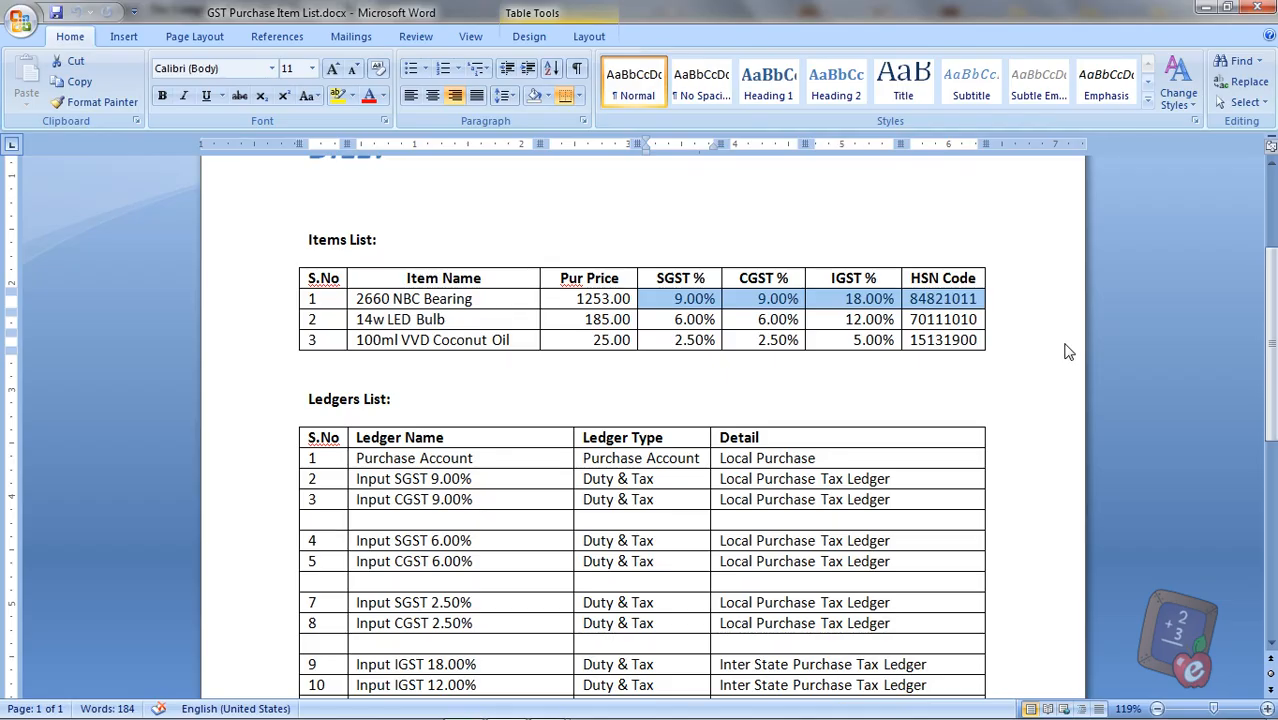
key(alt+Tab)
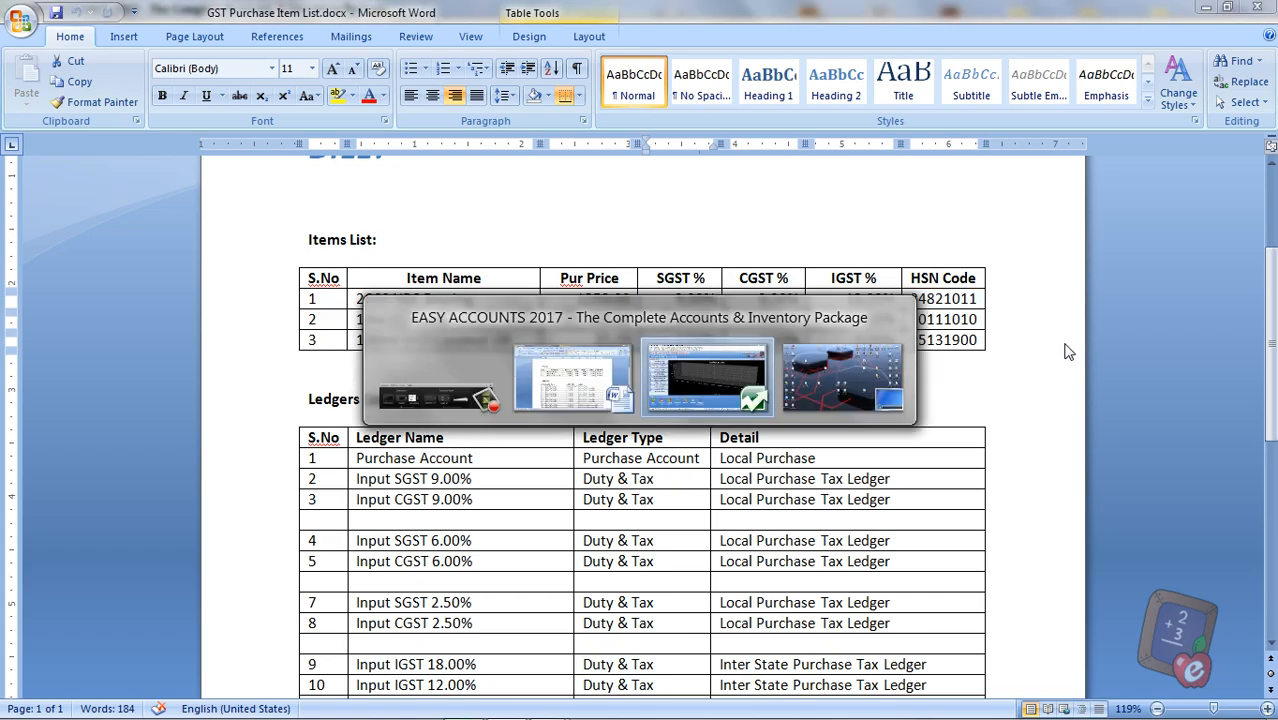
text(14)
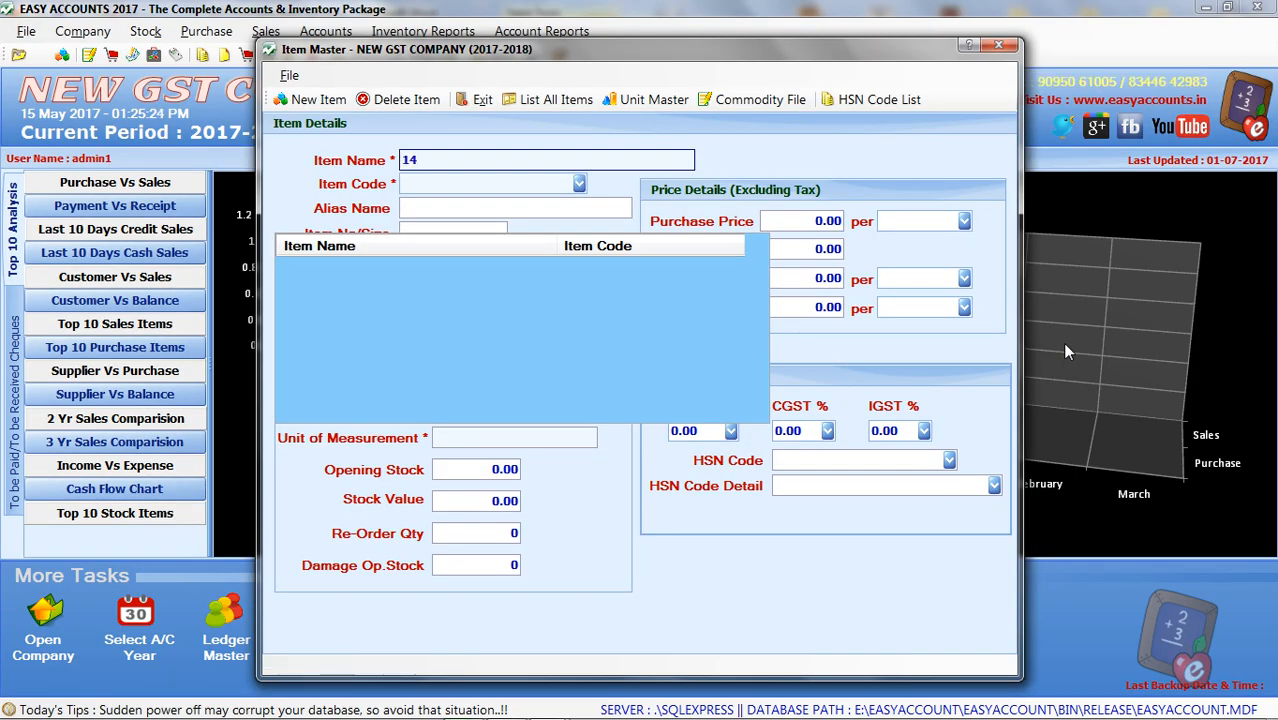
text(W LED BULB)
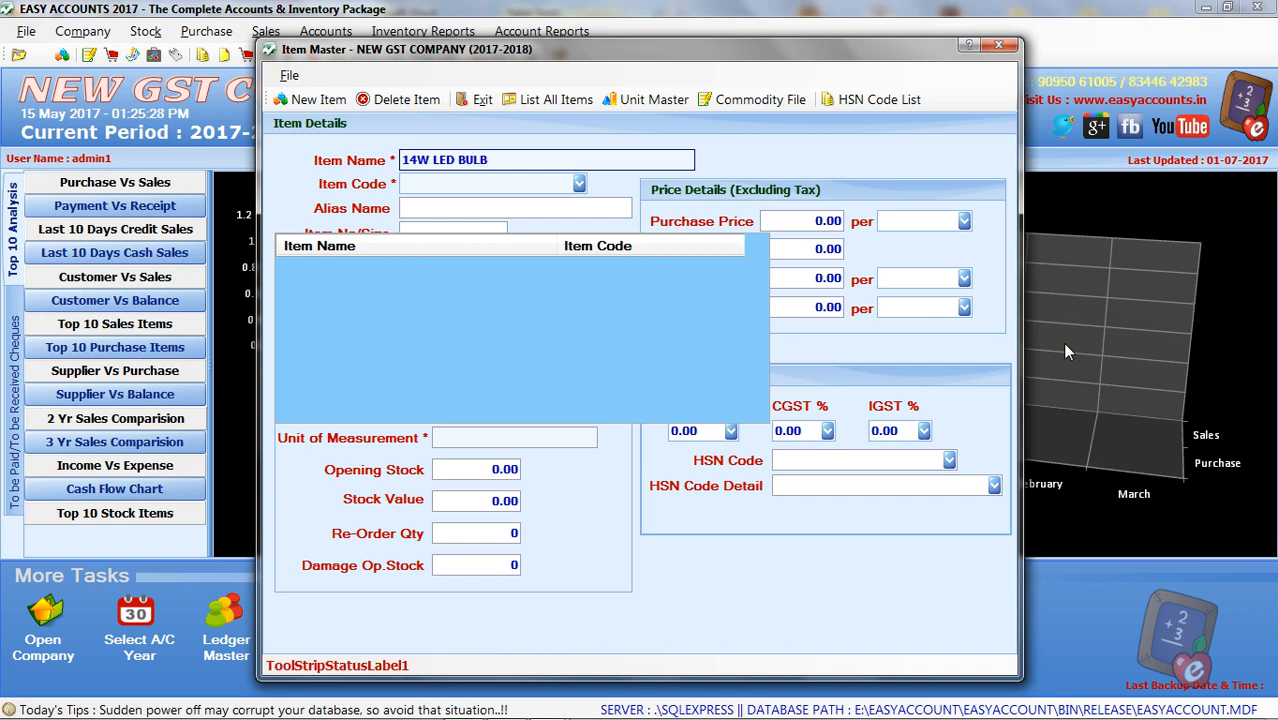
key(Return)
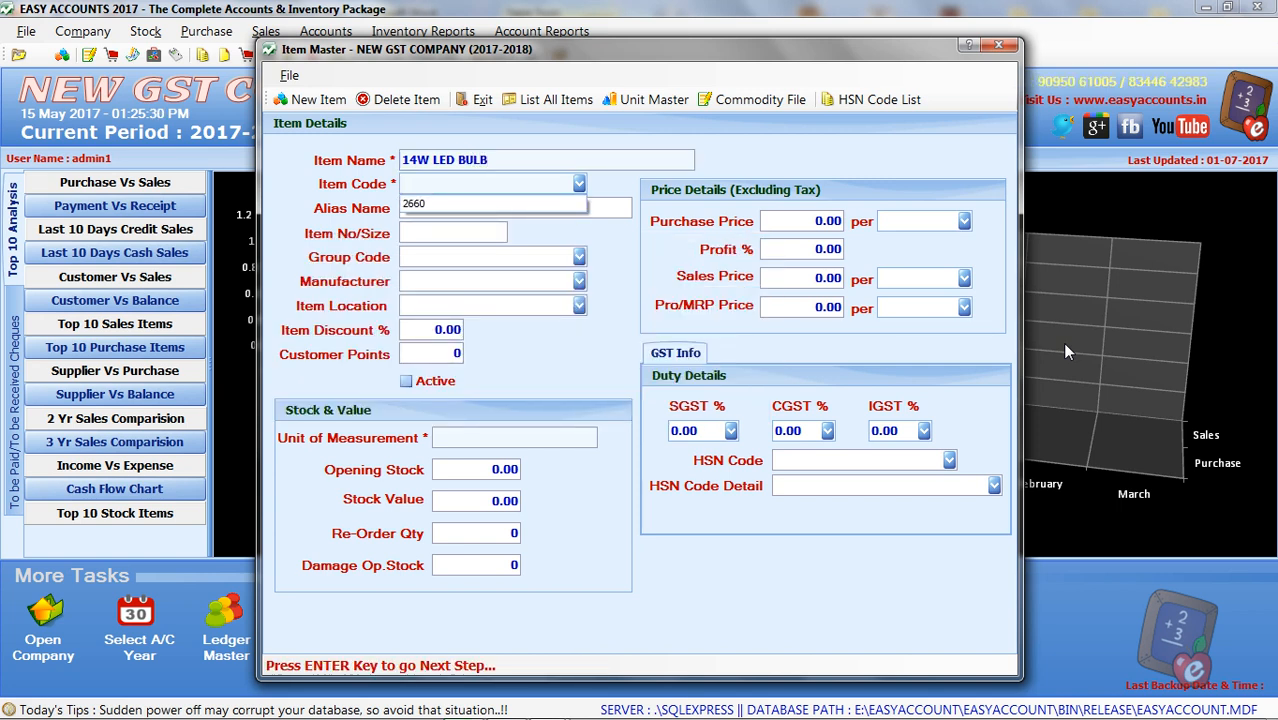
text(LED BULB)
key(Return)
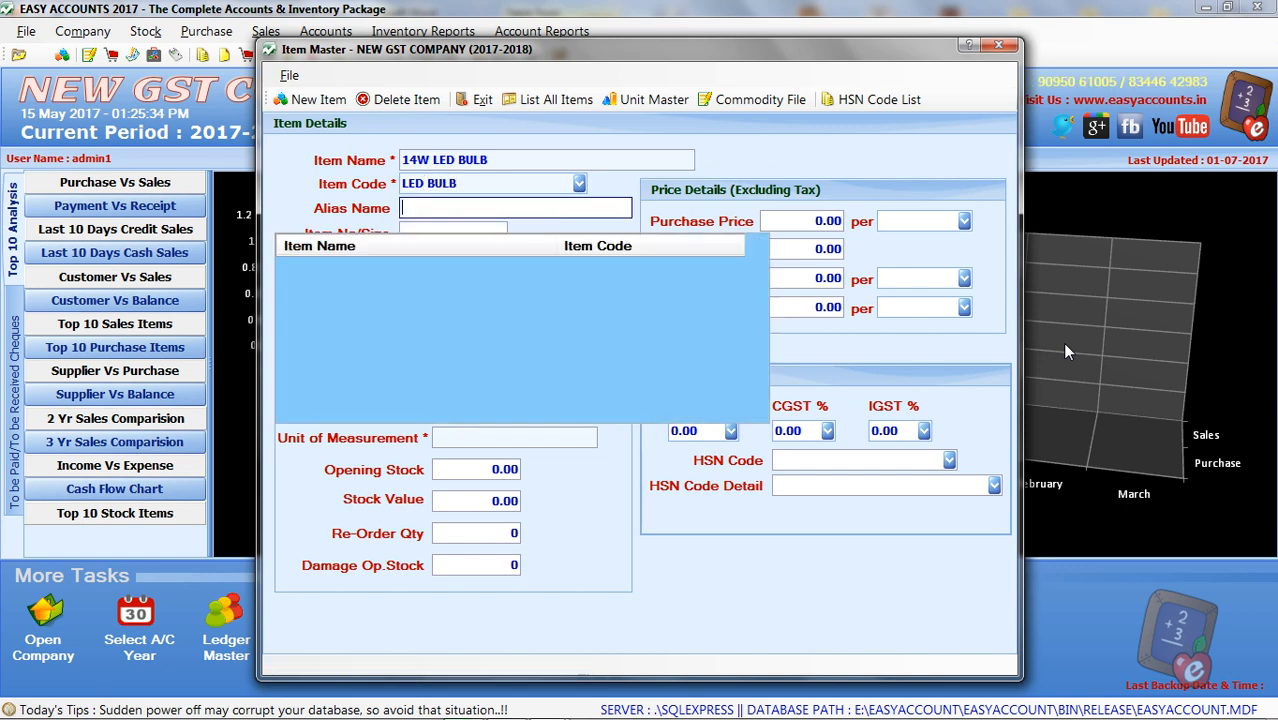
key(Return)
key(Return)
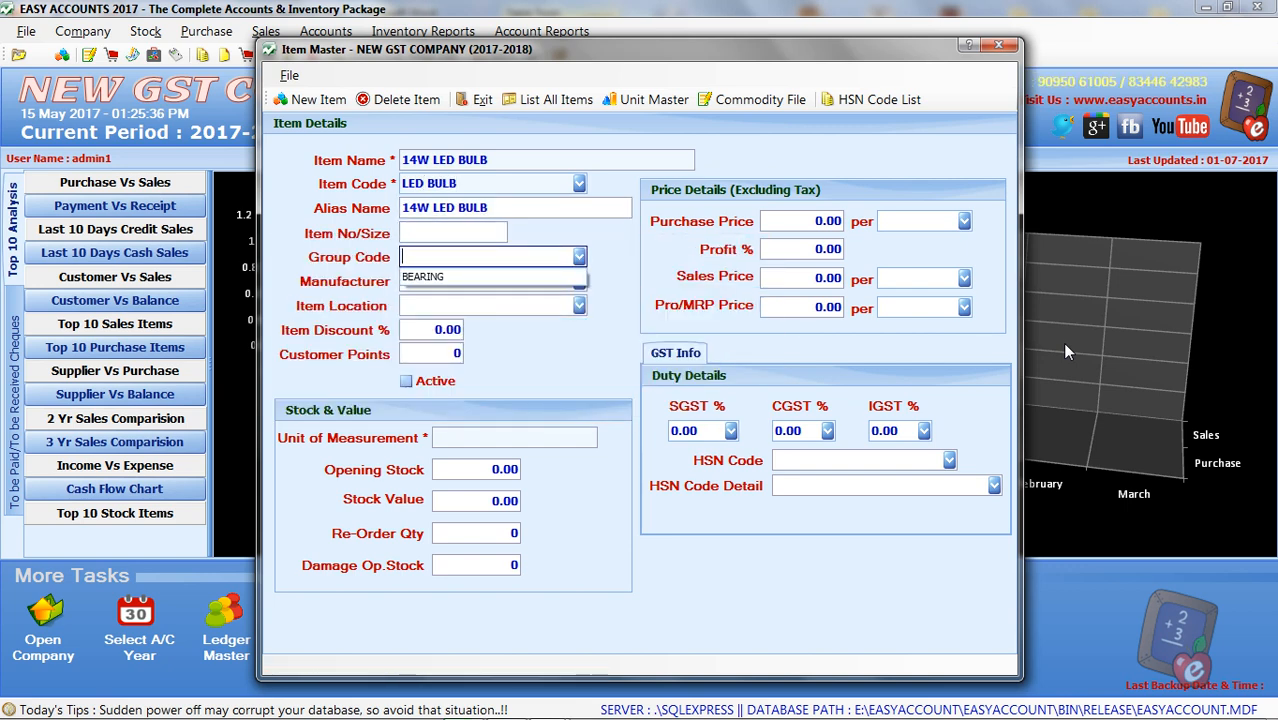
Step: Set the LED bulb's group code to BULB, leaving manufacturer and location blank and keeping the default discount and customer points
text(BULB)
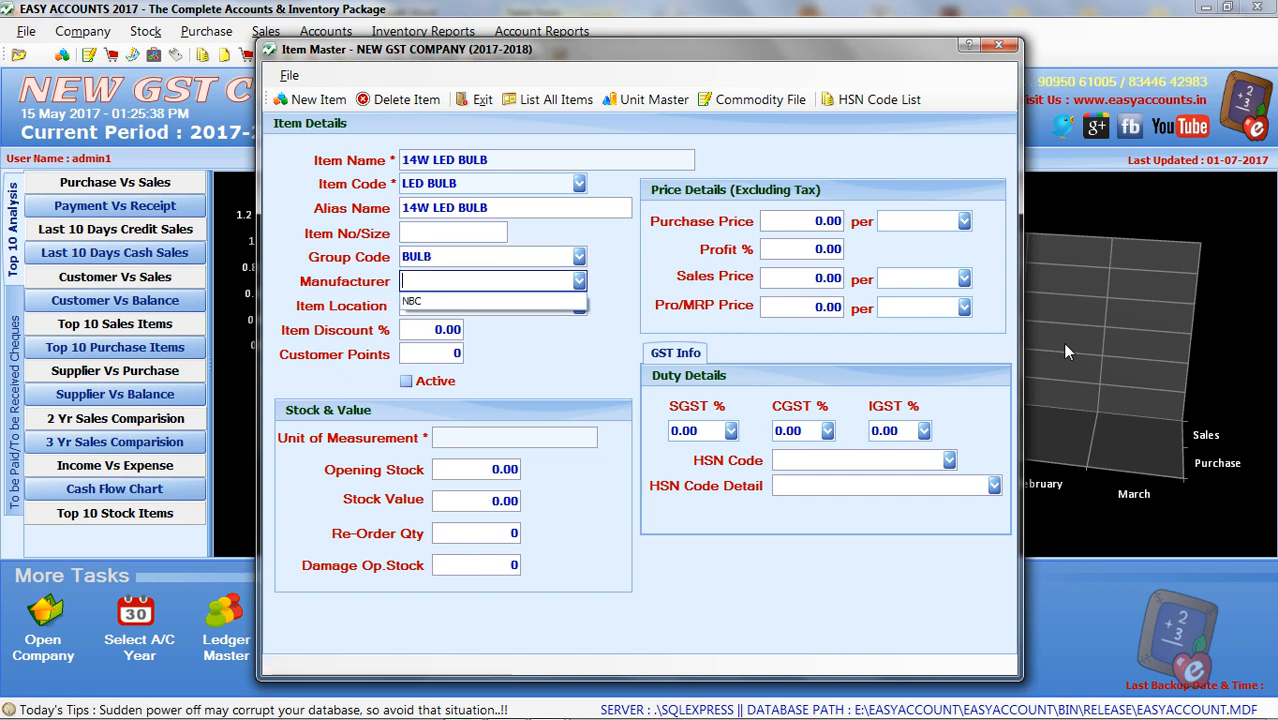
key(Return)
key(Return)
key(Return)
key(Return)
key(Return)
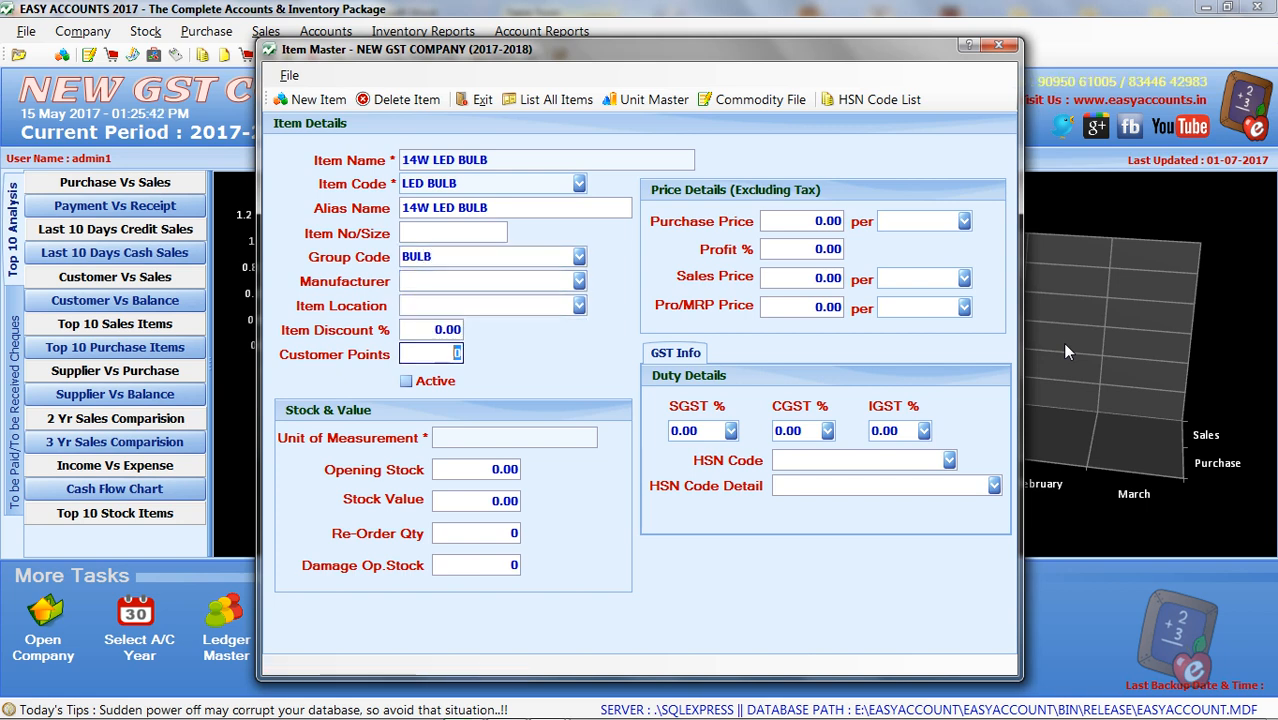
Step: Mark the LED bulb as active and set its unit of measurement to Nos, keeping the default stock values
key(space)
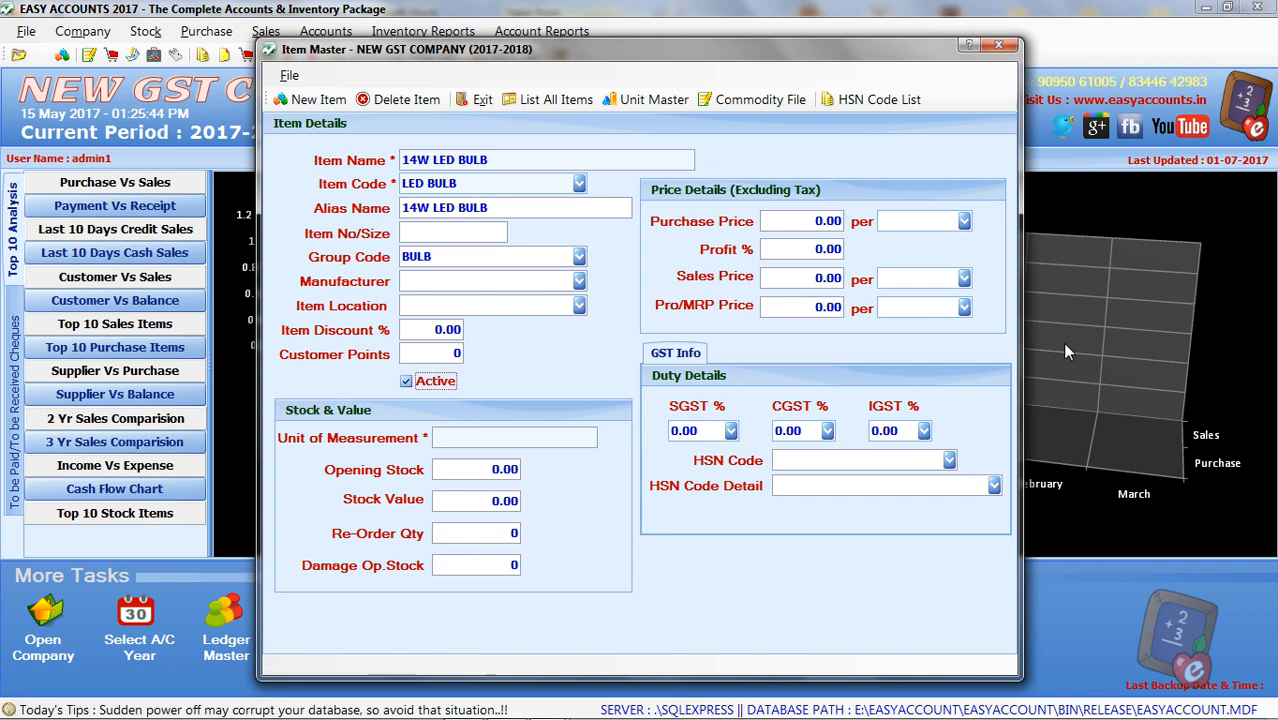
key(Return)
text(N)
key(Return)
key(Return)
key(Return)
key(Return)
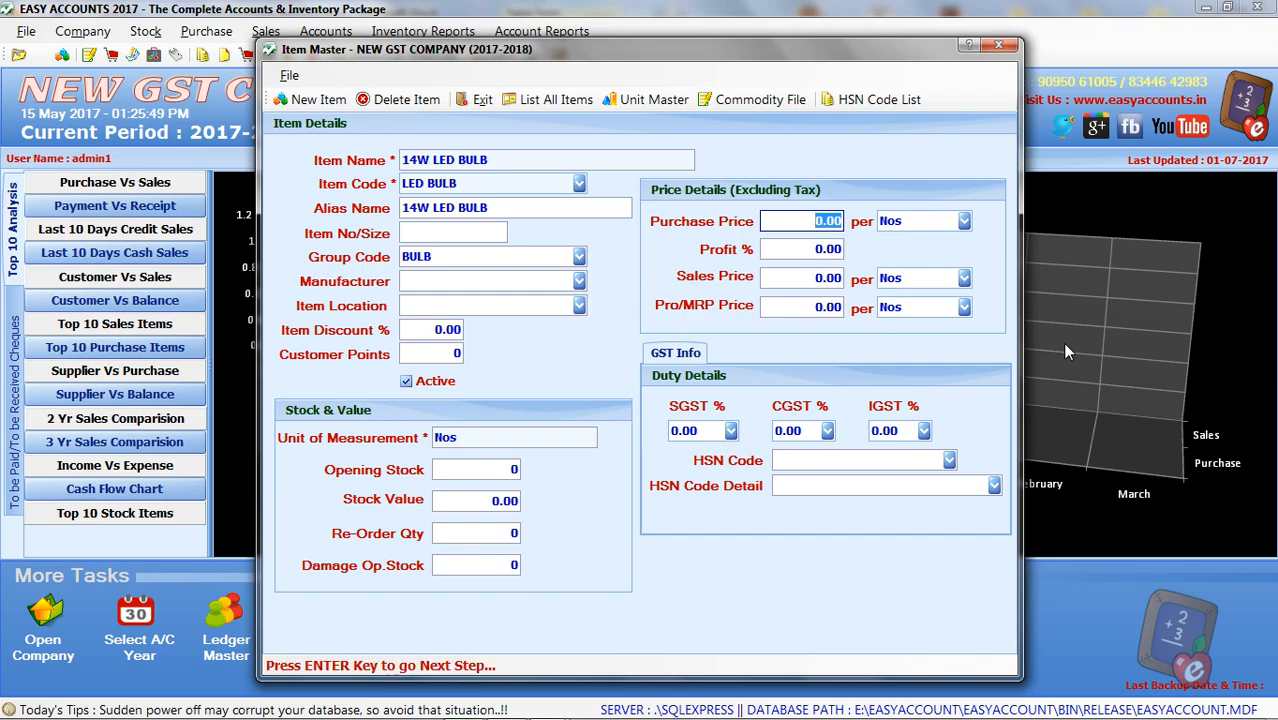
Step: Check the LED bulb's row in the Word list, and in Easy Accounts set the purchase price to 185.00 and profit to 10%
key(alt+Tab)
key(alt+Tab)
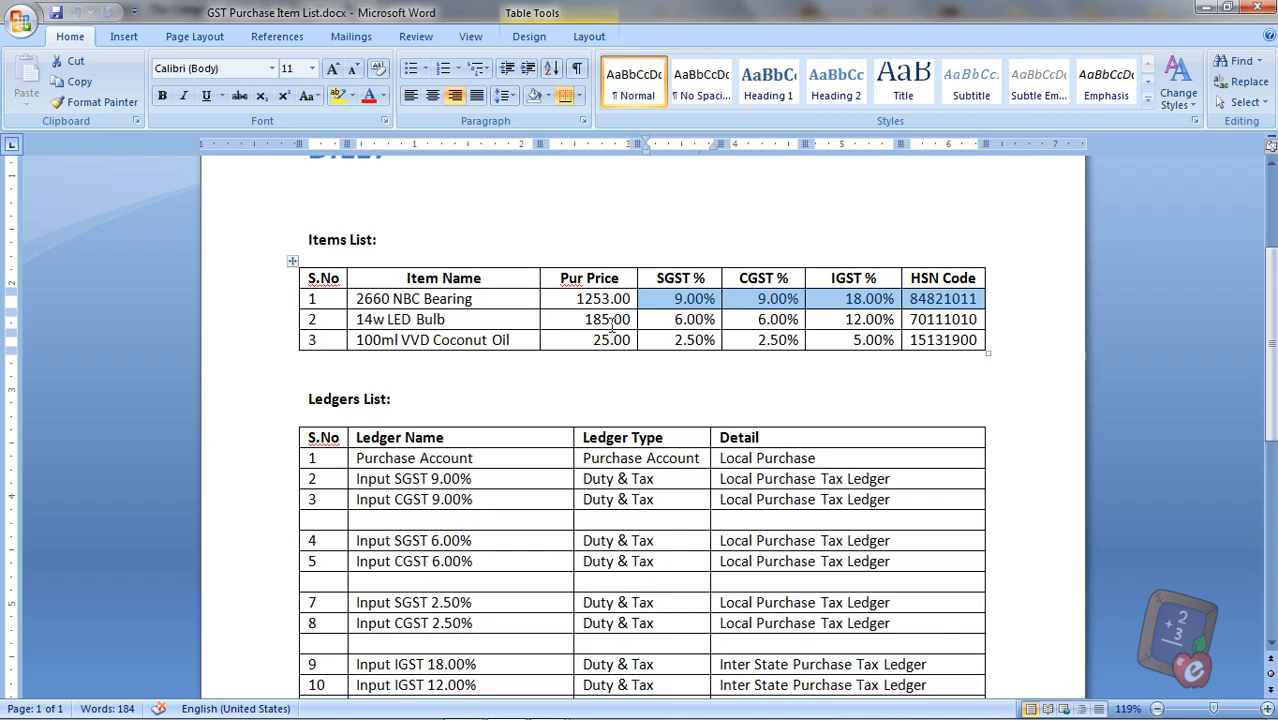
drag(580, 319, 938, 321)
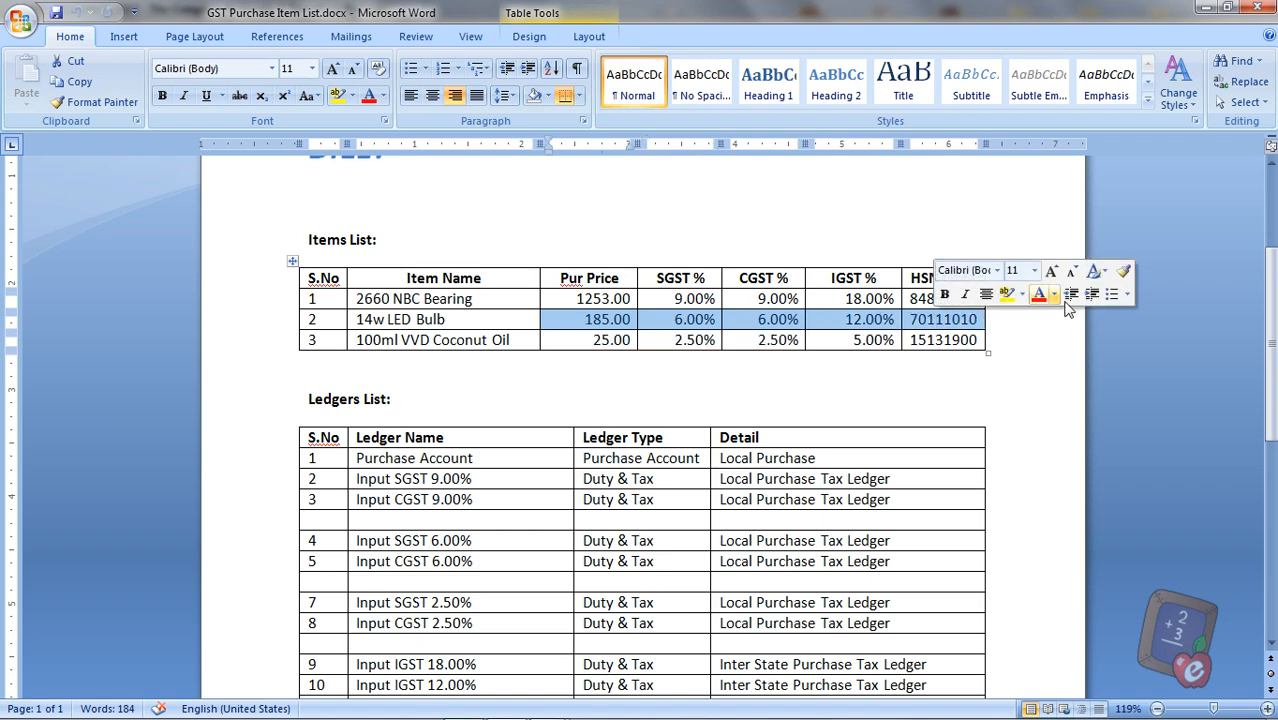
key(alt+Tab)
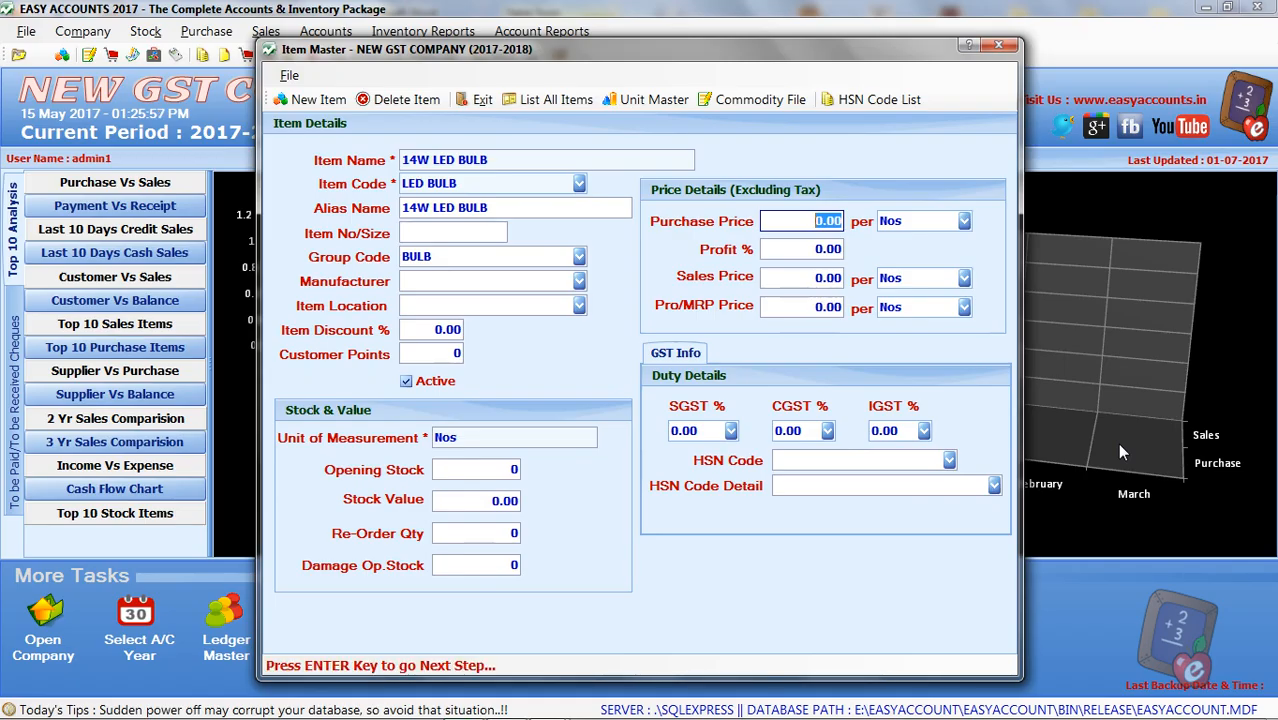
text(185)
key(Return)
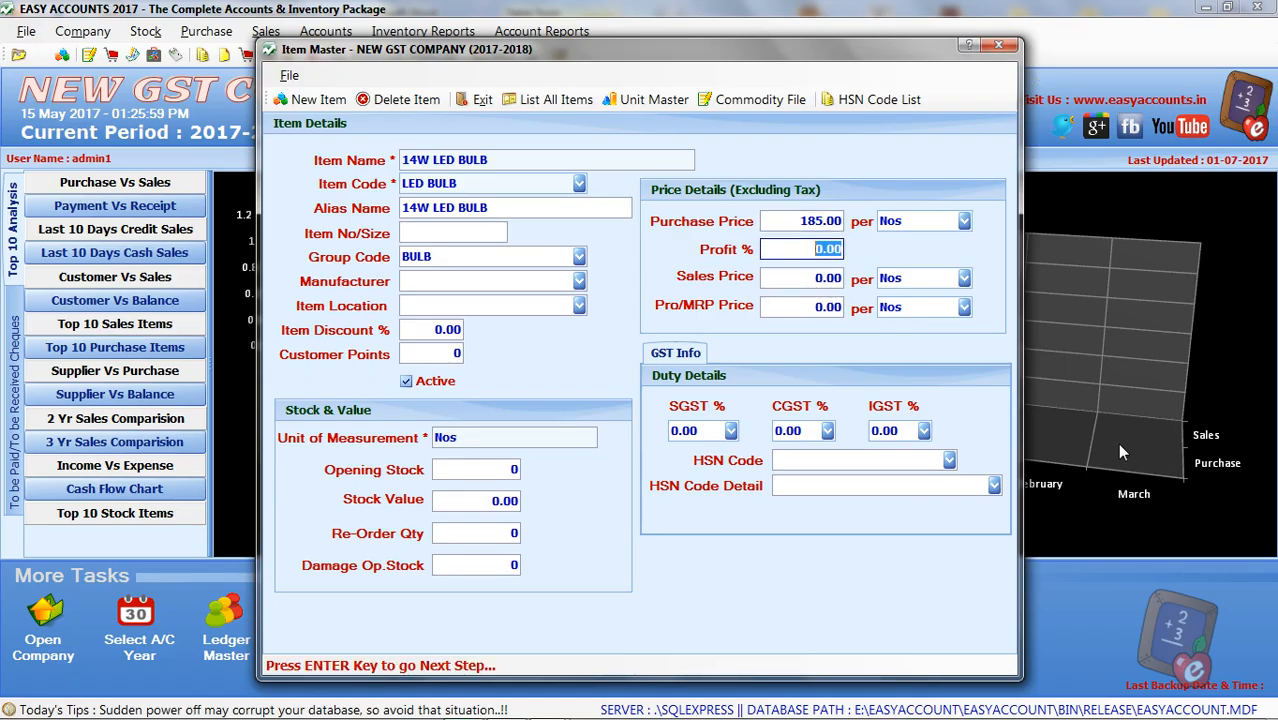
text(10)
key(Return)
key(Return)
key(Return)
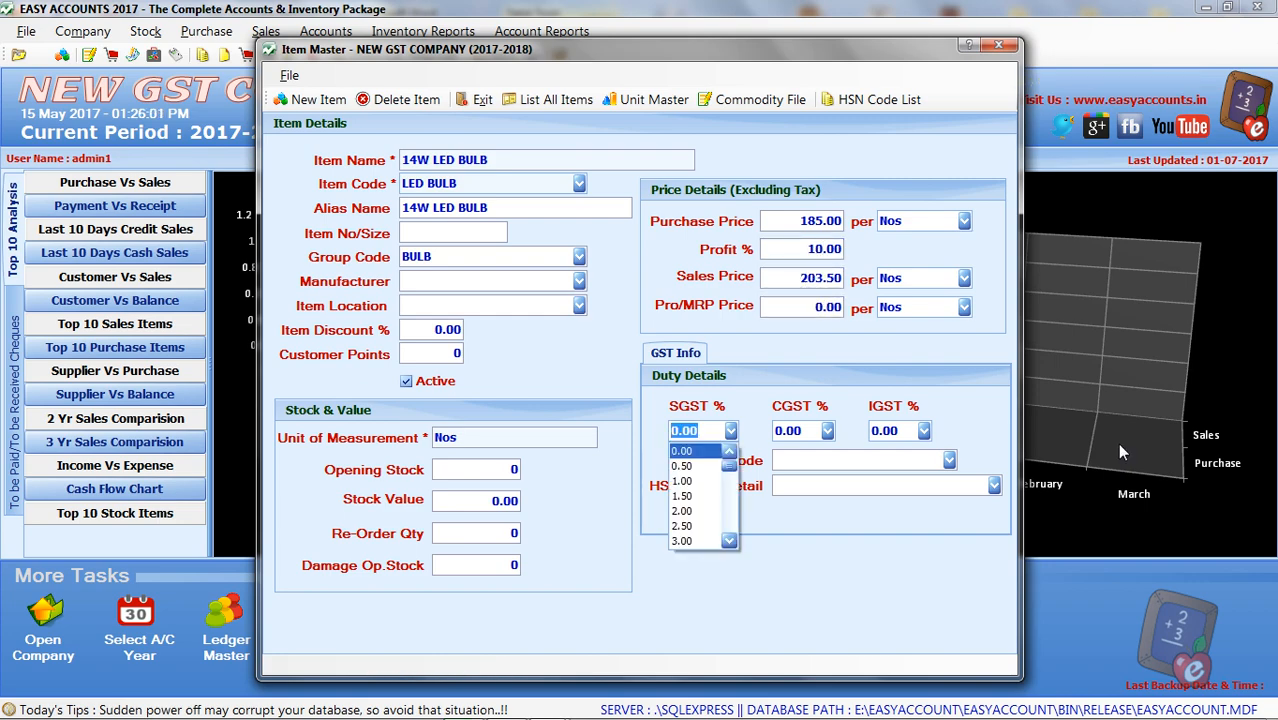
Step: Check the LED bulb's GST rates in the Word list, and in Easy Accounts set SGST to 6%, CGST to 6% and IGST to 12%
key(alt+Tab)
key(alt+Tab)
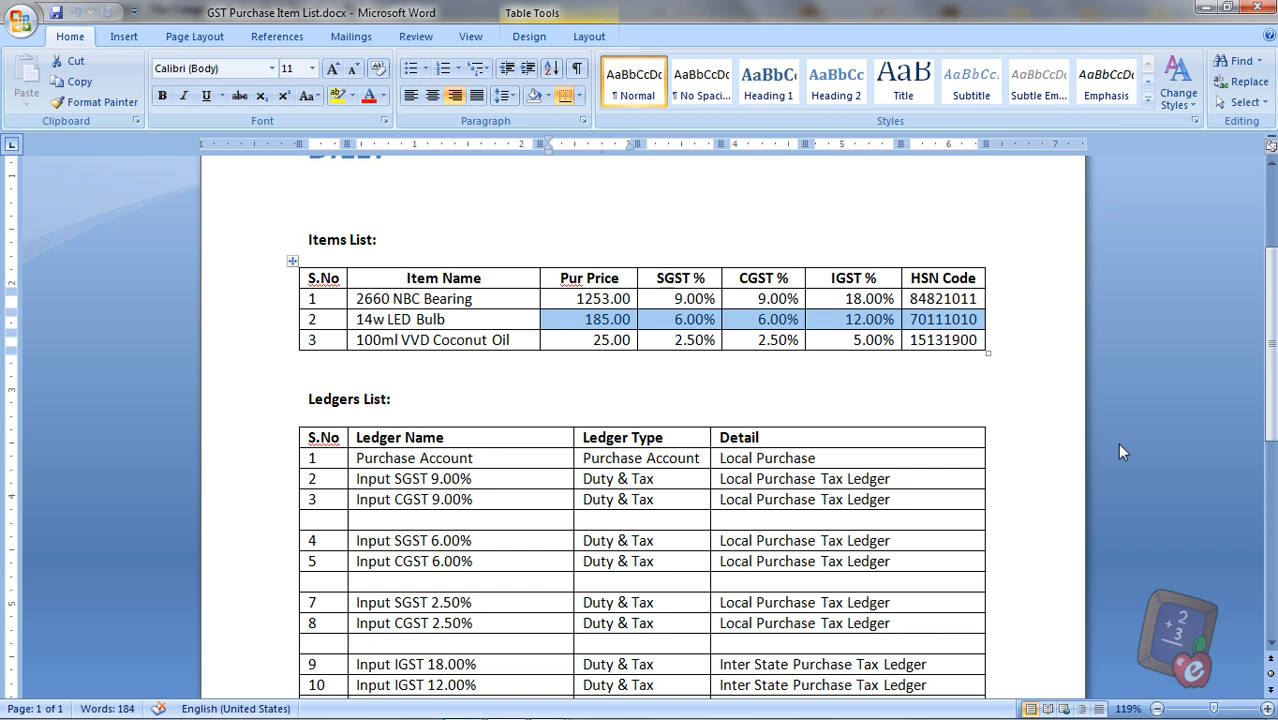
key(alt+Tab)
key(alt+Tab)
key(alt+Tab)
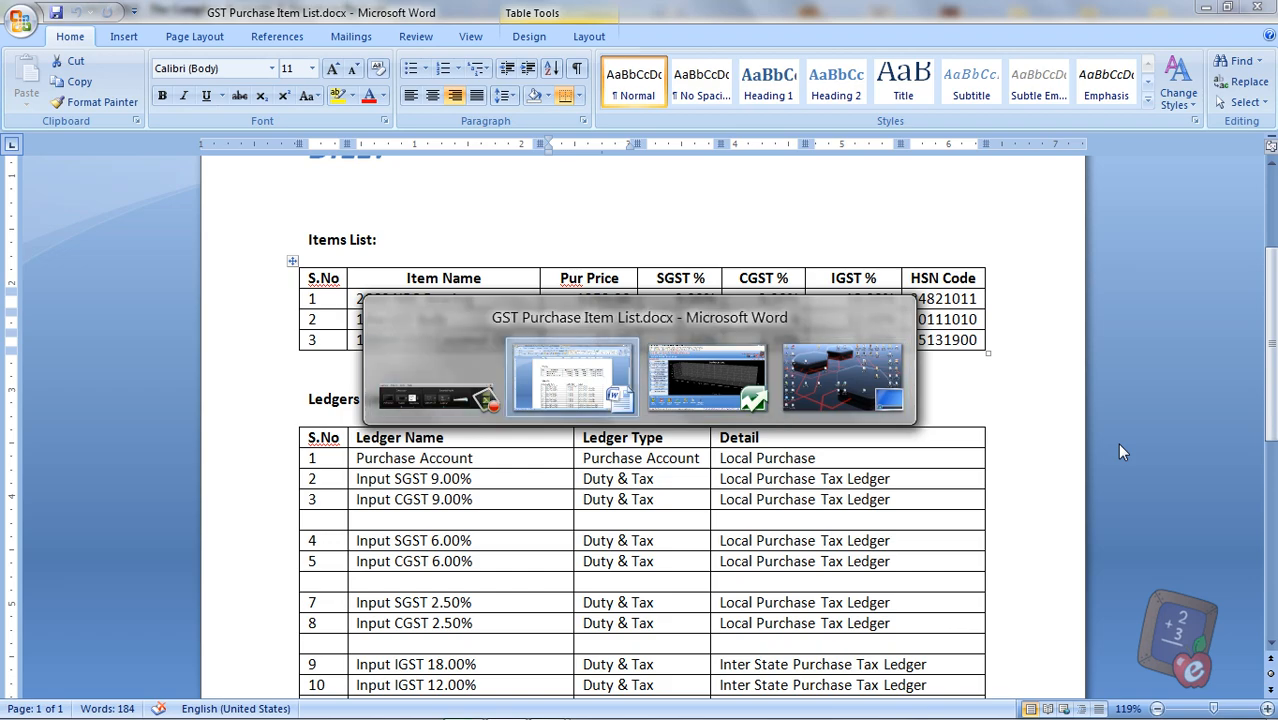
key(alt+Tab)
key(Down)
key(Down)
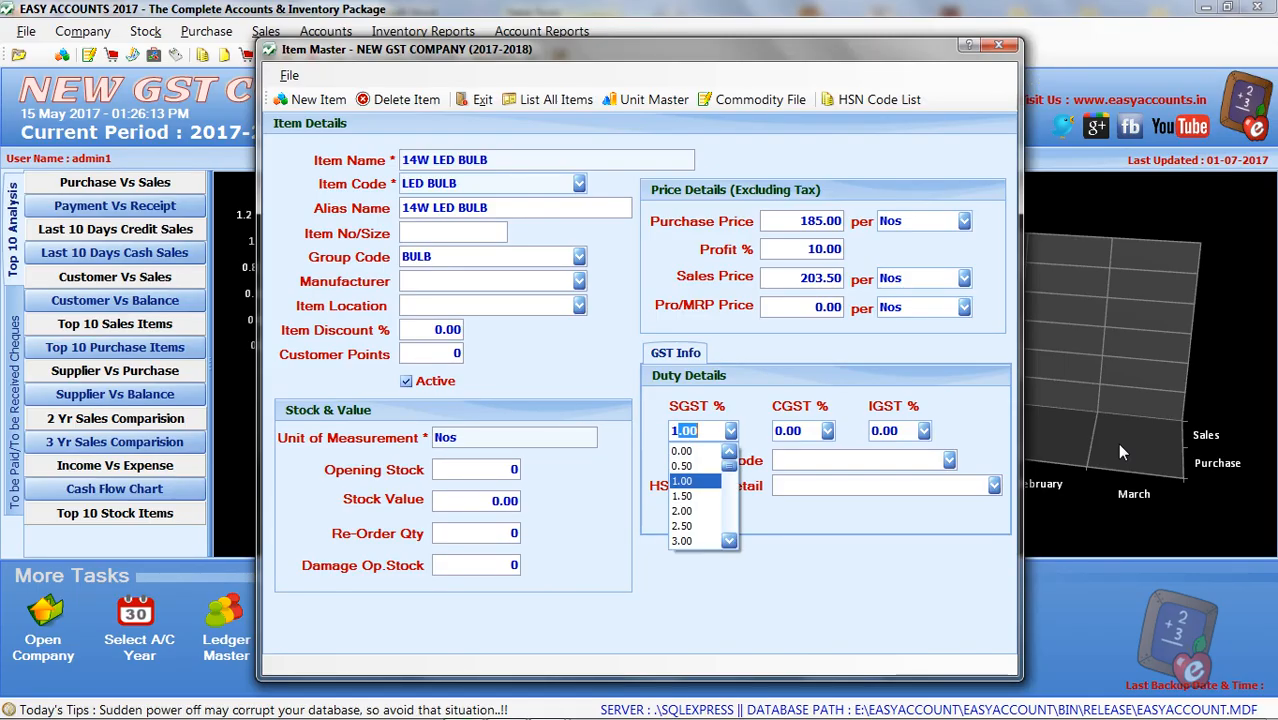
text(6)
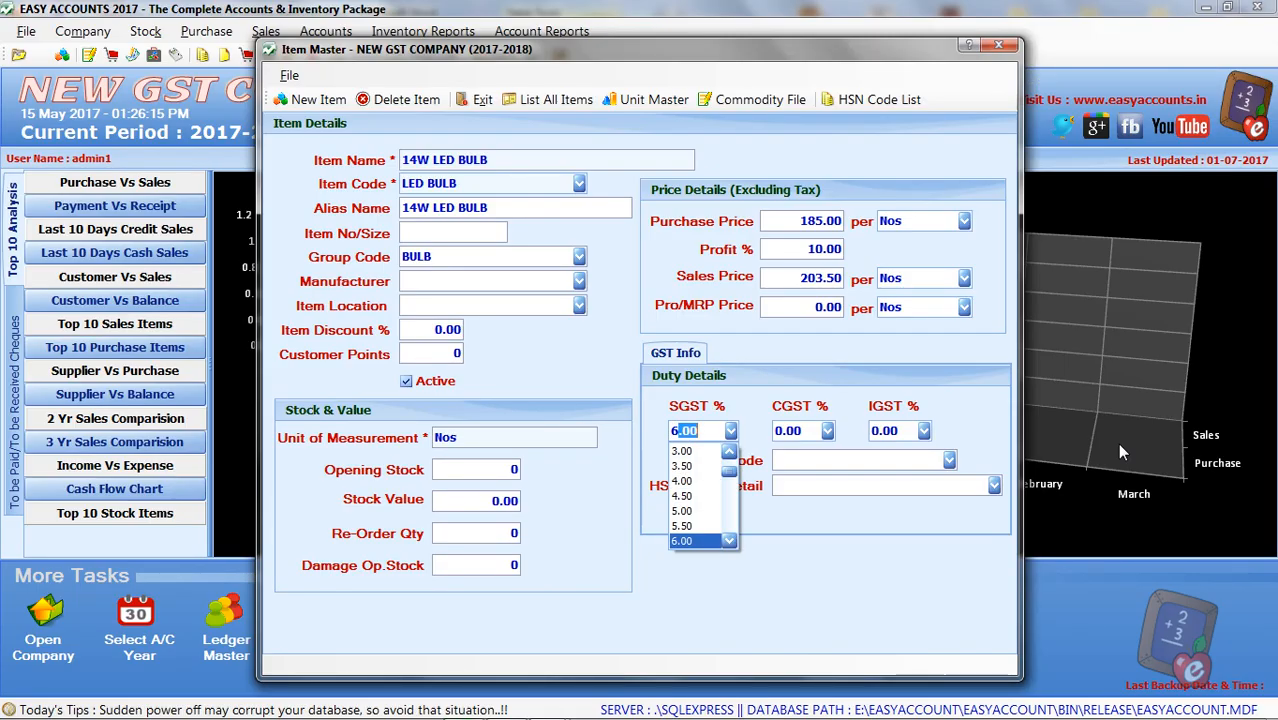
key(Tab)
text(6)
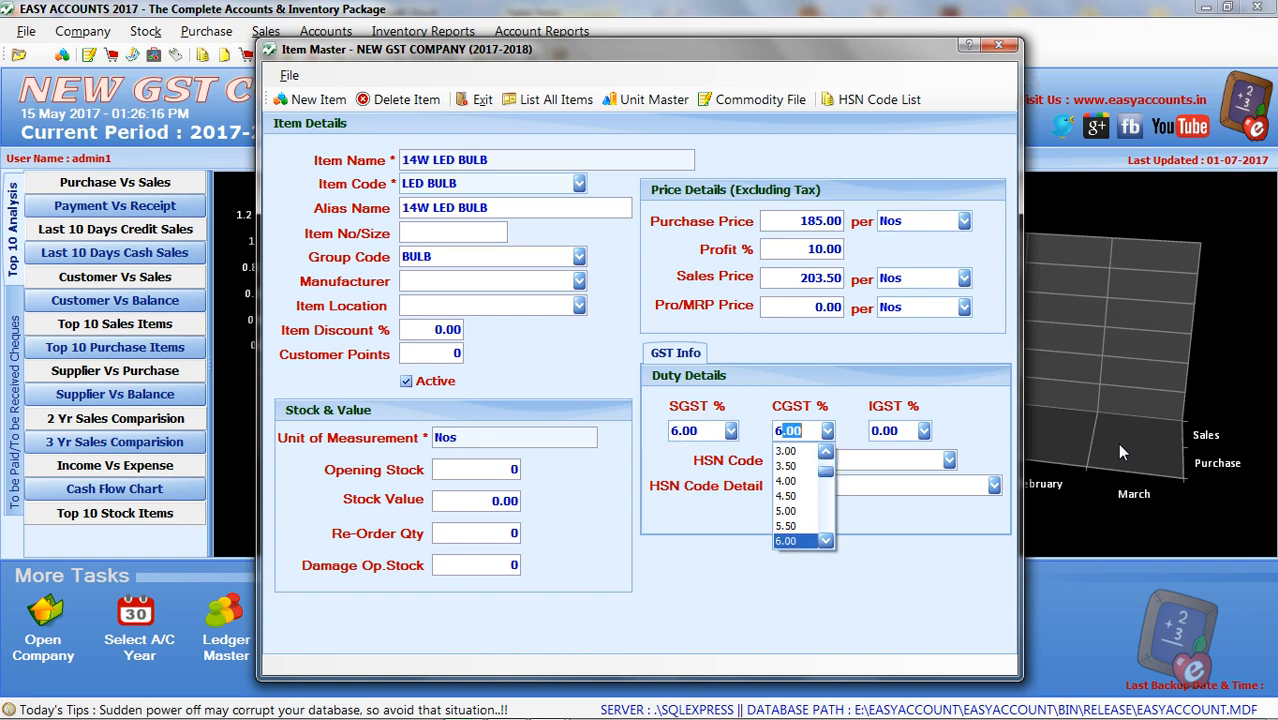
key(Tab)
key(Down)
key(Down)
text(12)
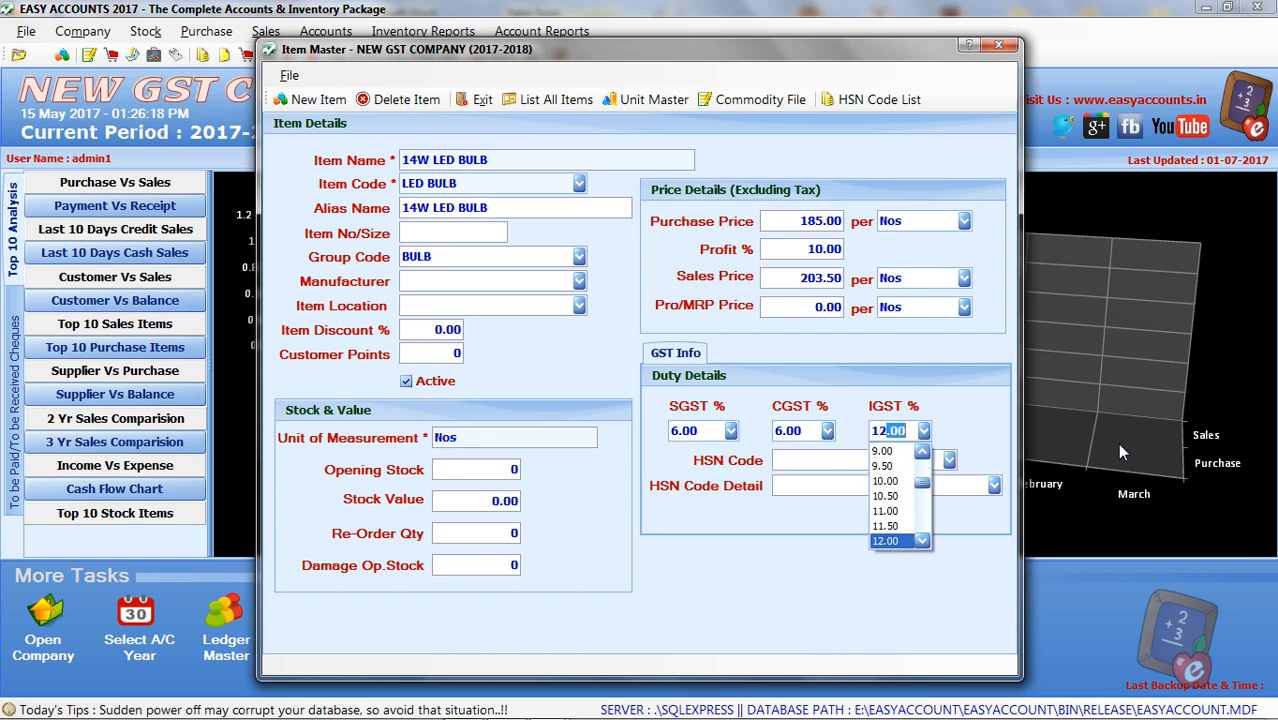
Step: Check the LED bulb's HSN code in the Word list, and in Easy Accounts set it to 70111010 and save the item
key(alt+Tab)
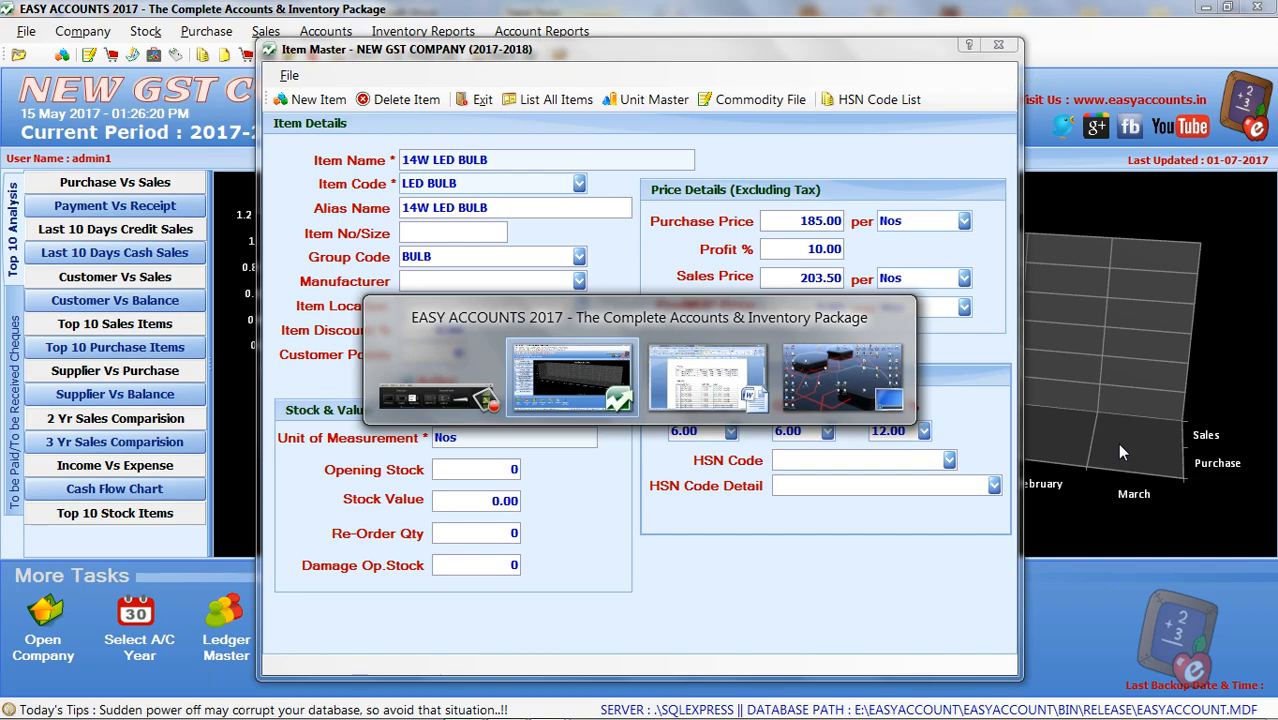
key(alt+Tab)
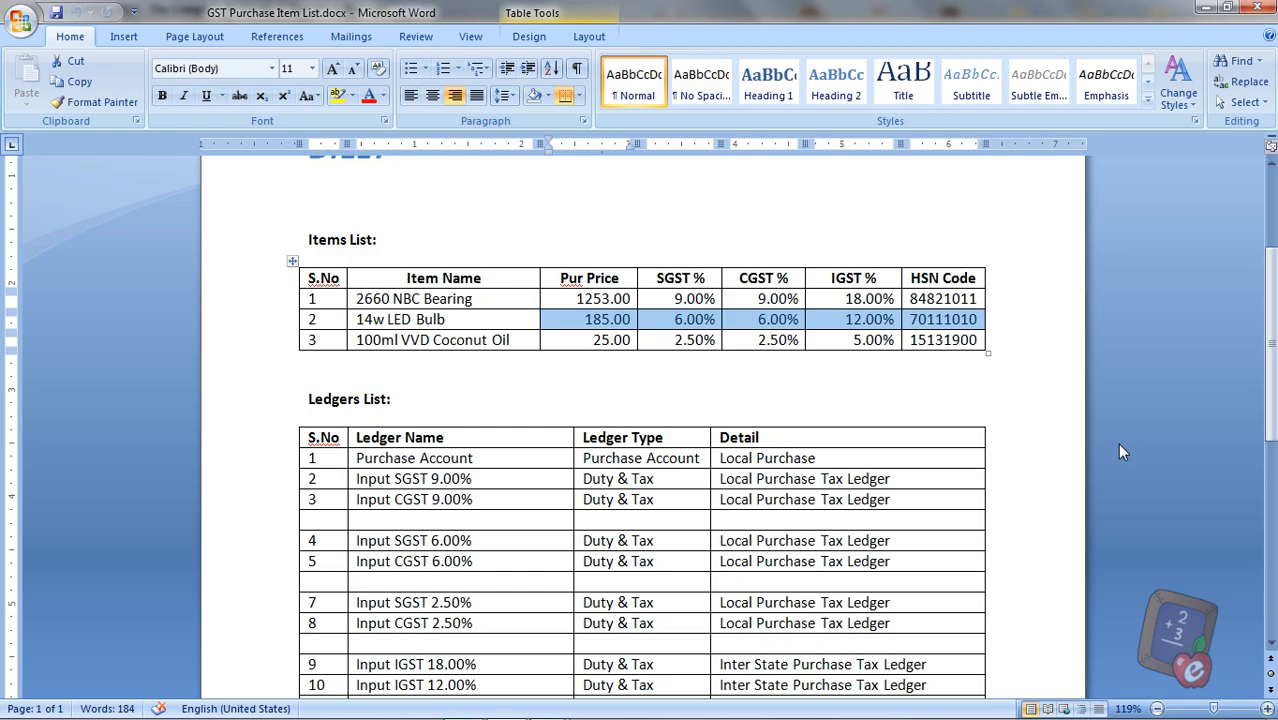
key(alt+Tab)
text(7)
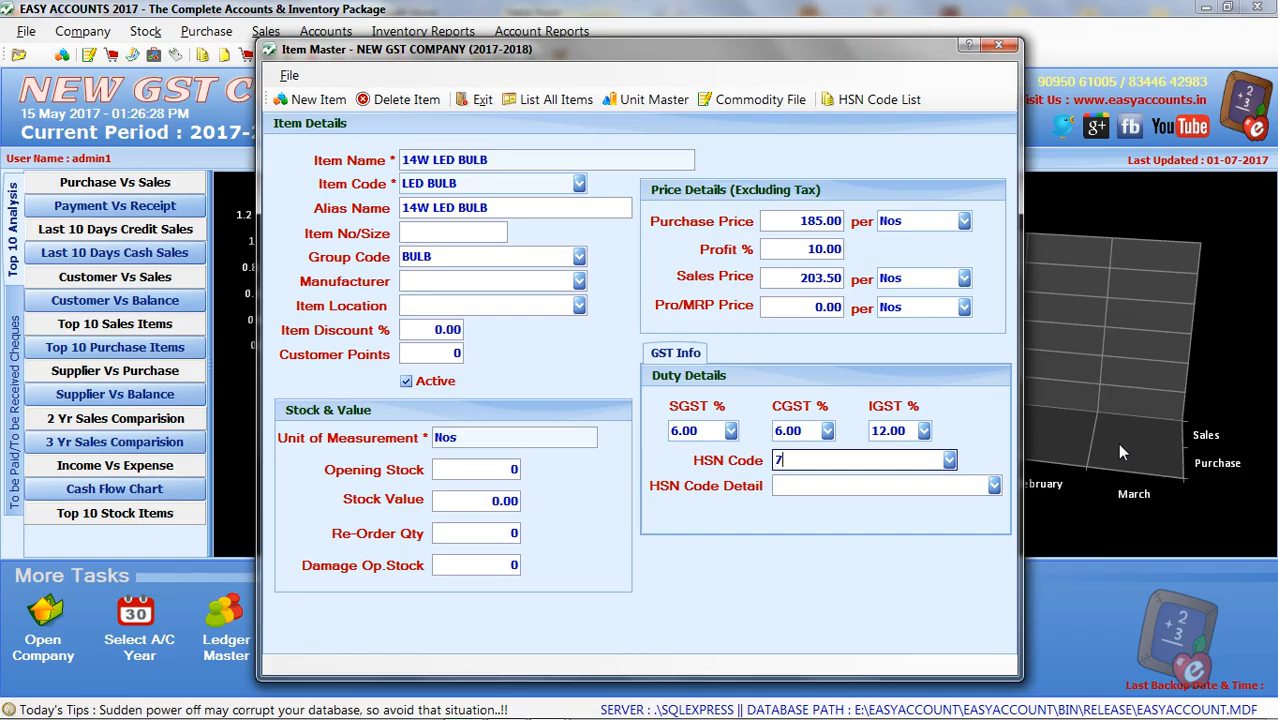
text(0111010)
key(Return)
key(Return)
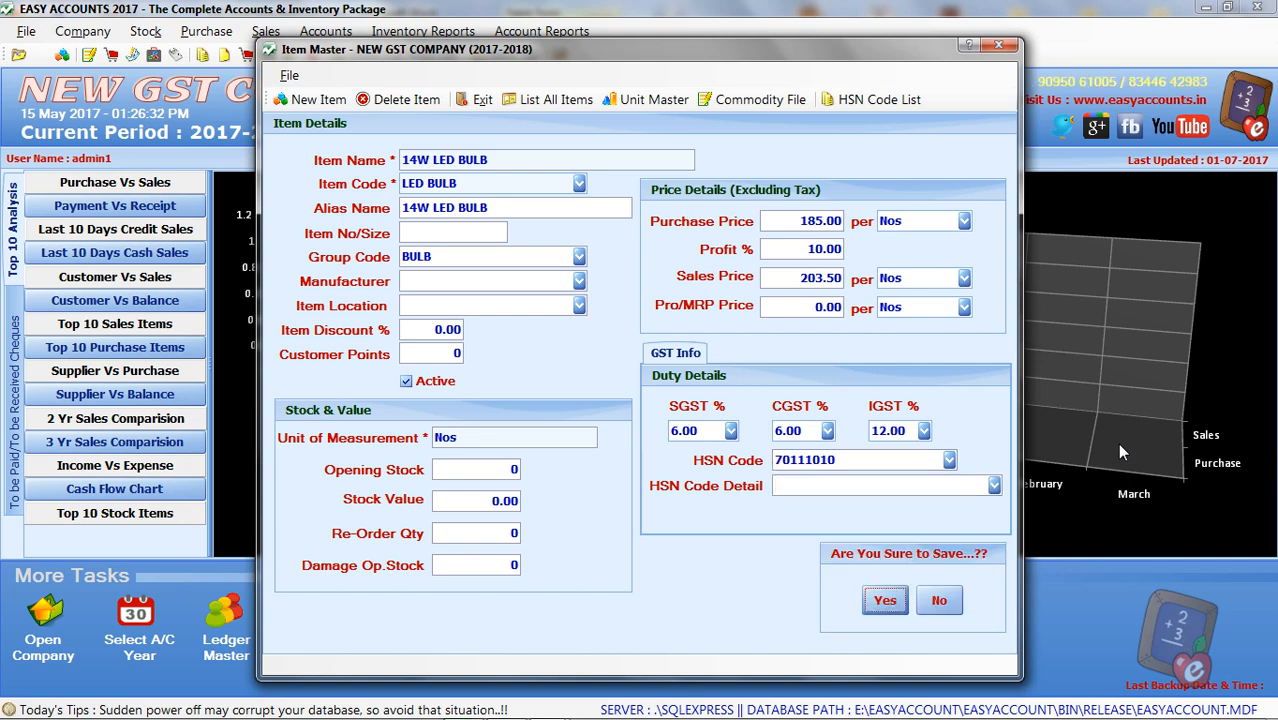
key(Return)
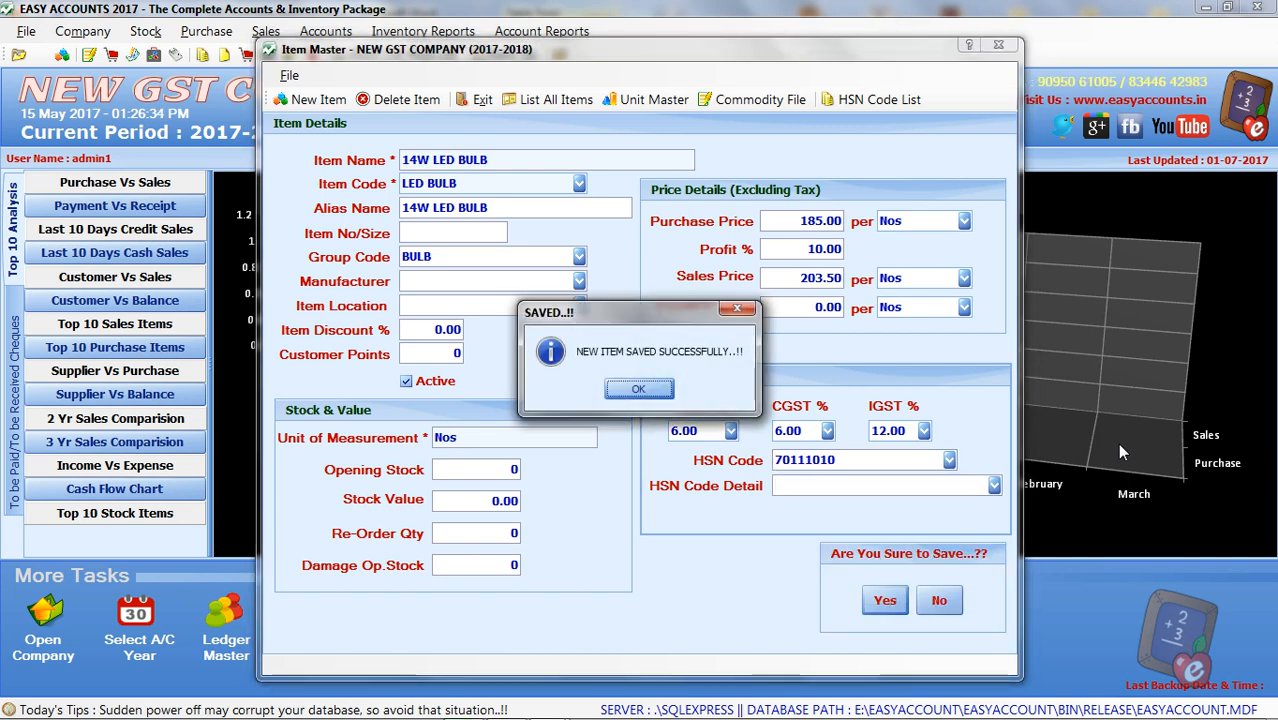
key(Return)
Step: Check the third item's row in the Word list, and in Easy Accounts enter item name 100ML VVD COCONUT OIL and code COCONUT OIL
key(alt+Tab)
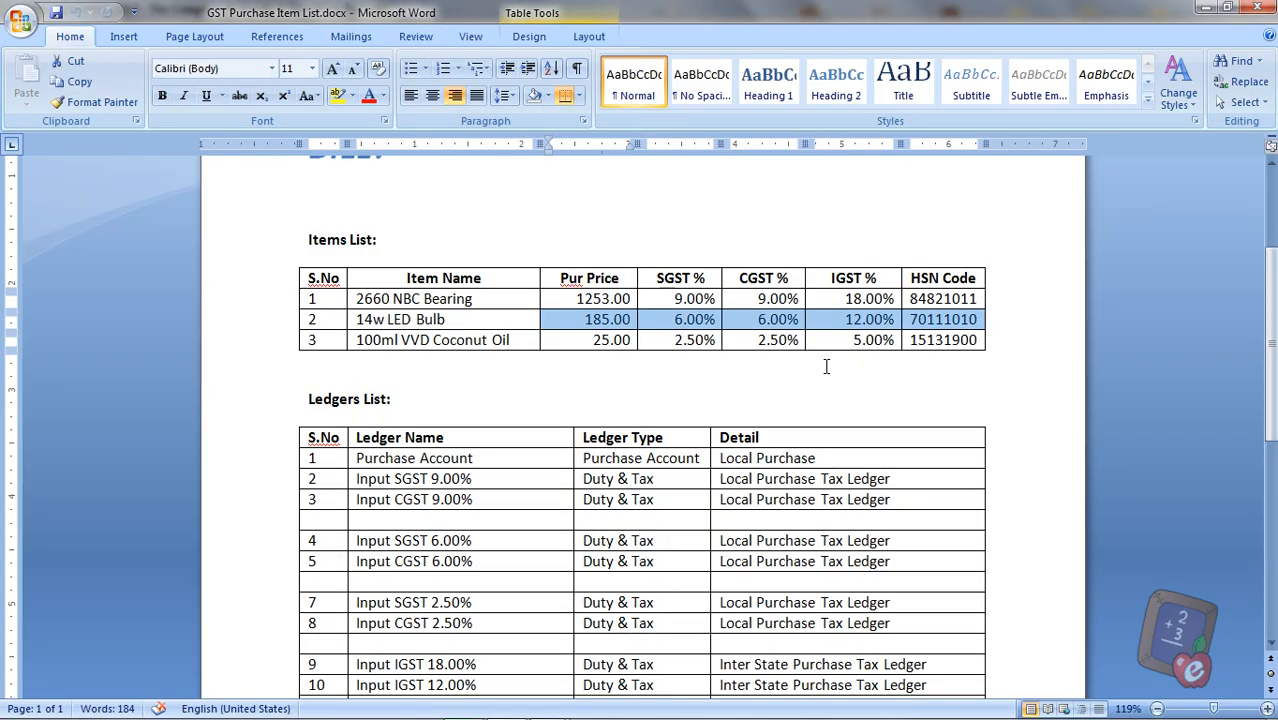
drag(596, 340, 805, 362)
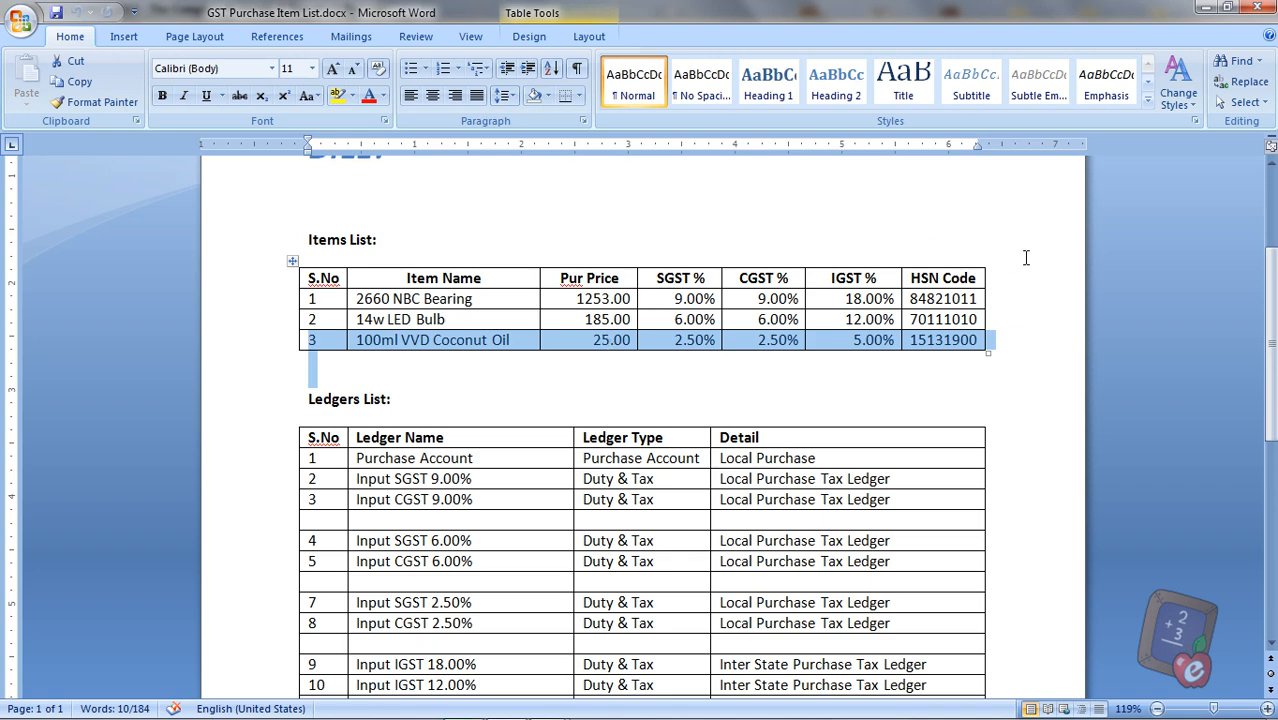
key(alt+Tab)
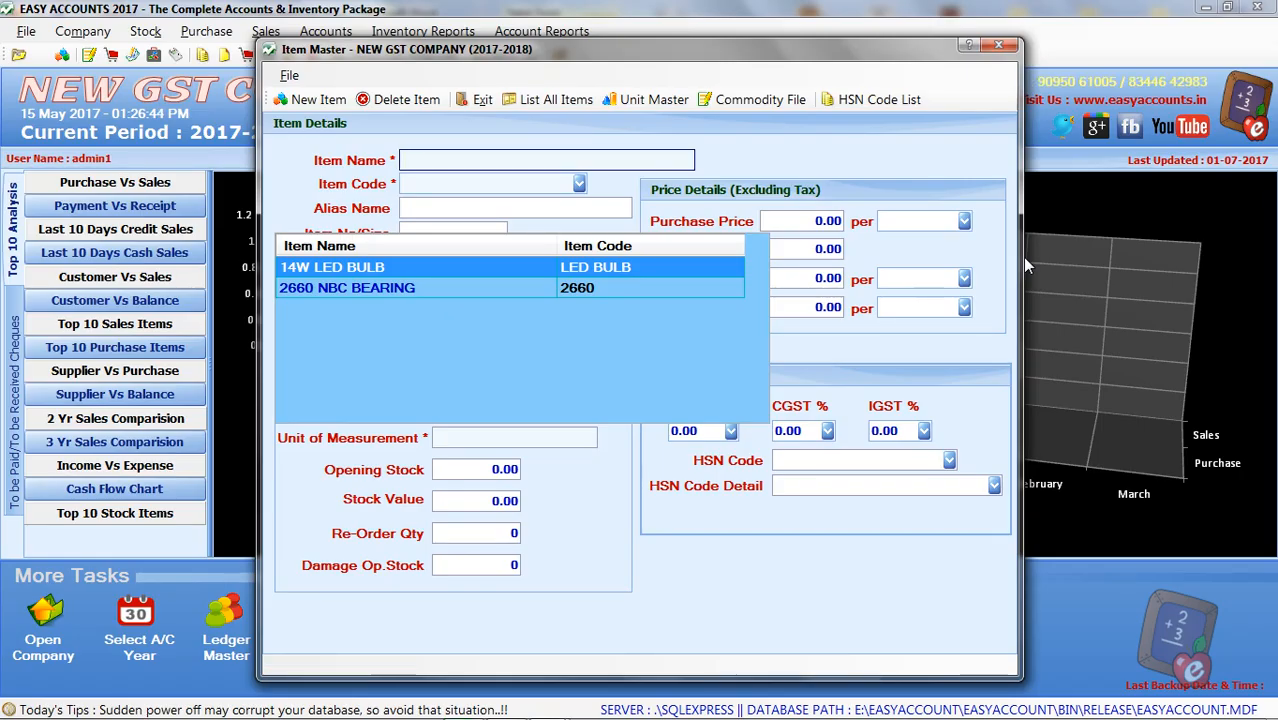
text(100ML)
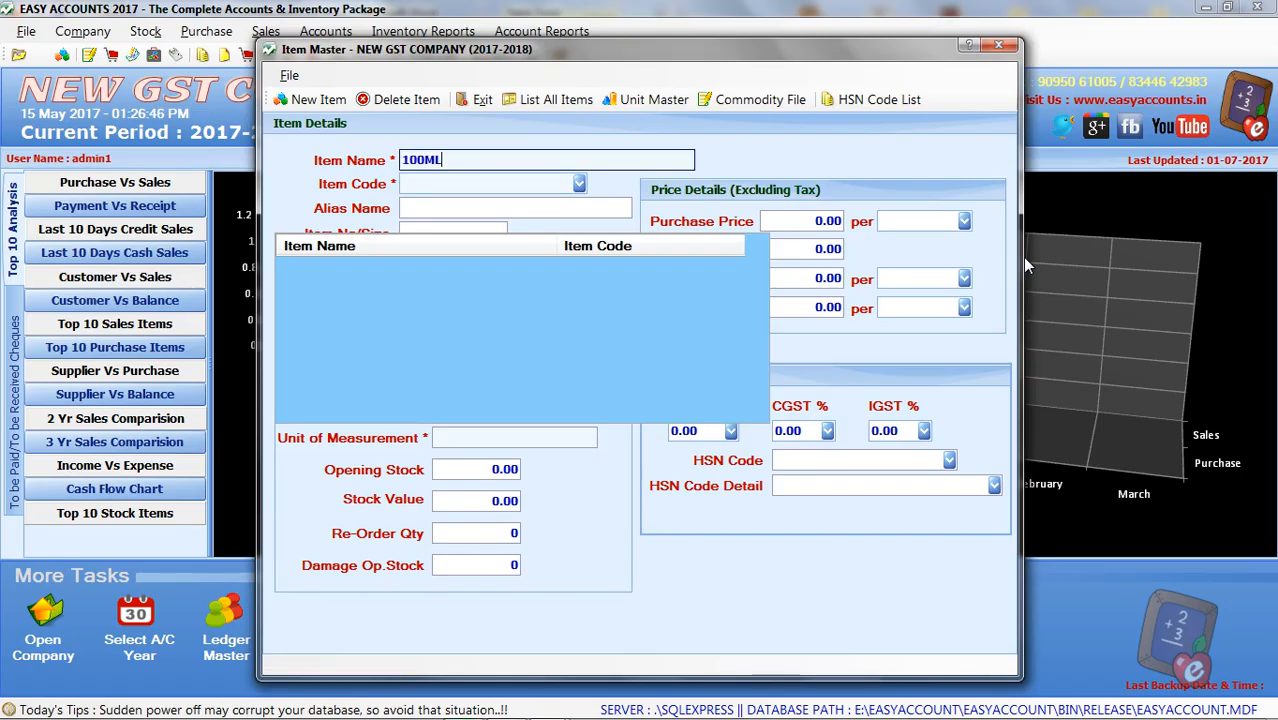
text( VVD COCONUT OIL)
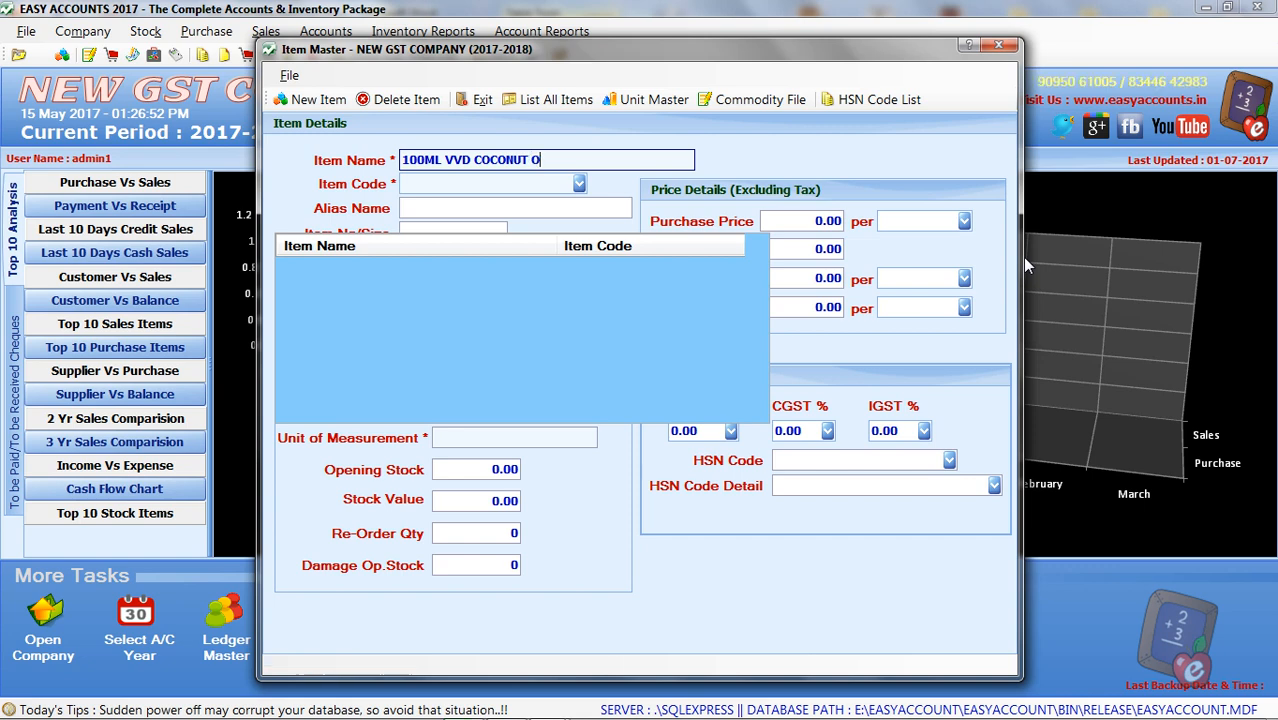
key(Return)
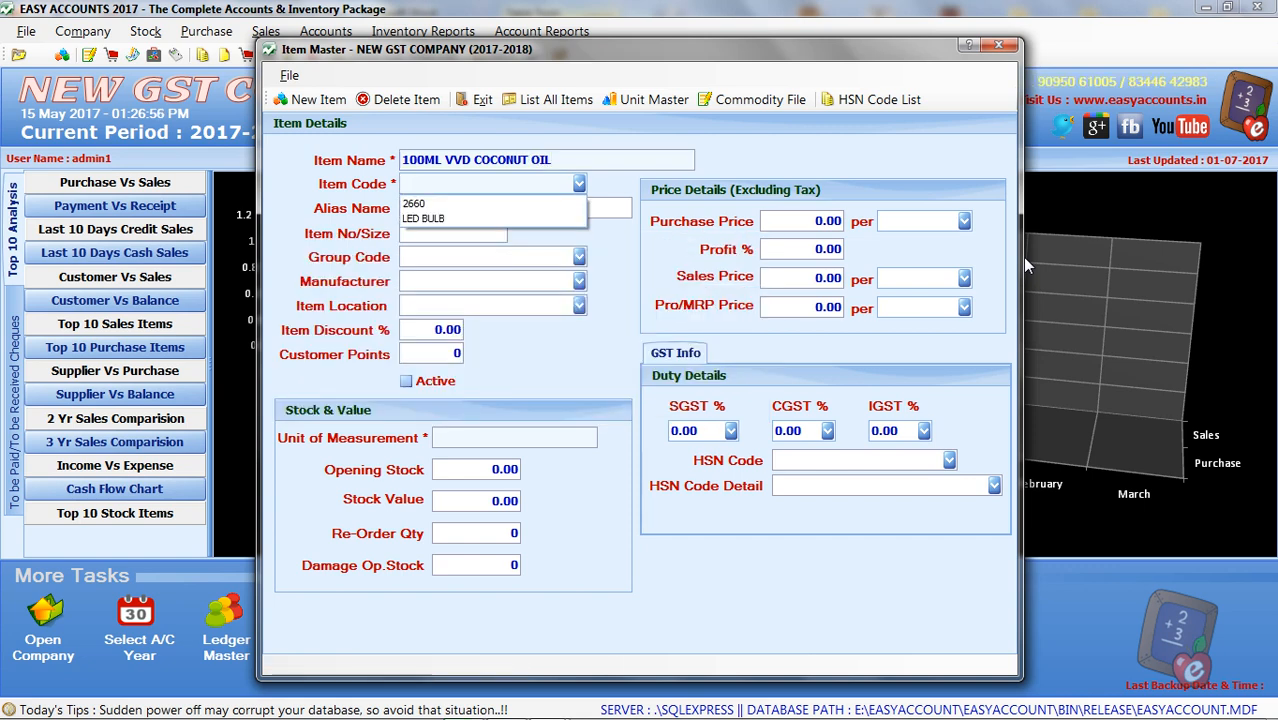
text(COCONUT OIL)
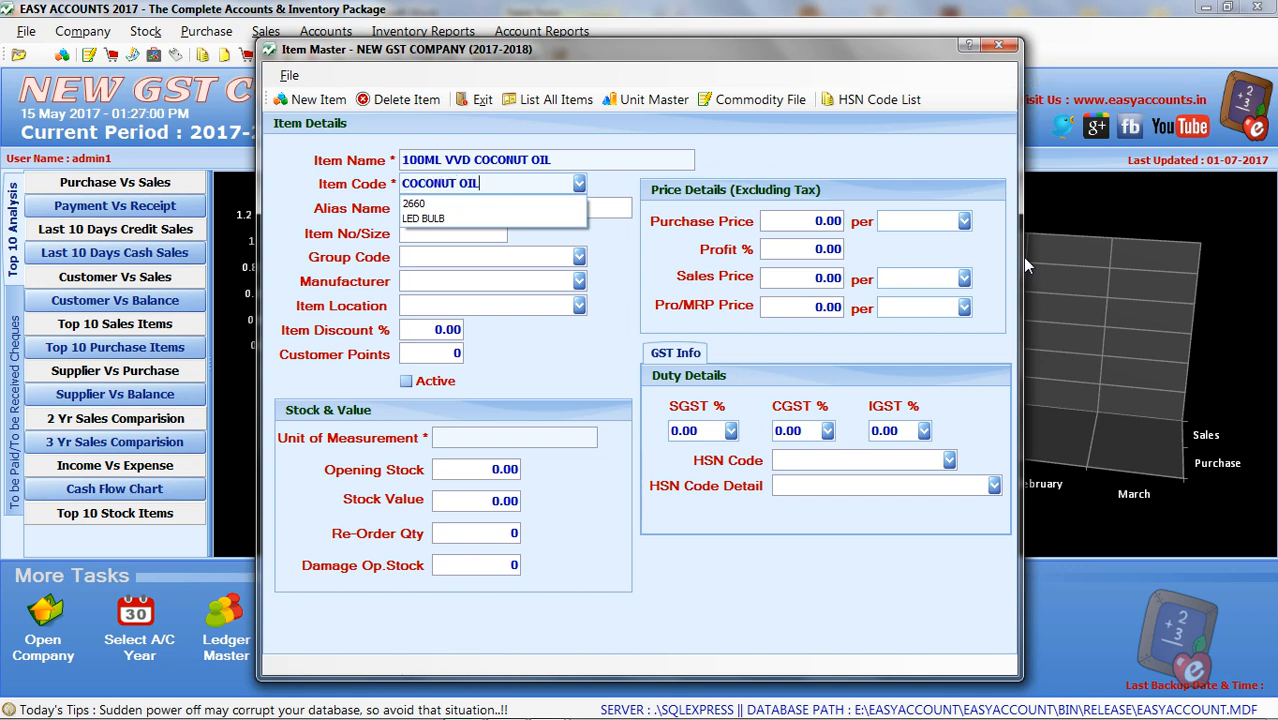
key(Return)
key(Return)
key(Return)
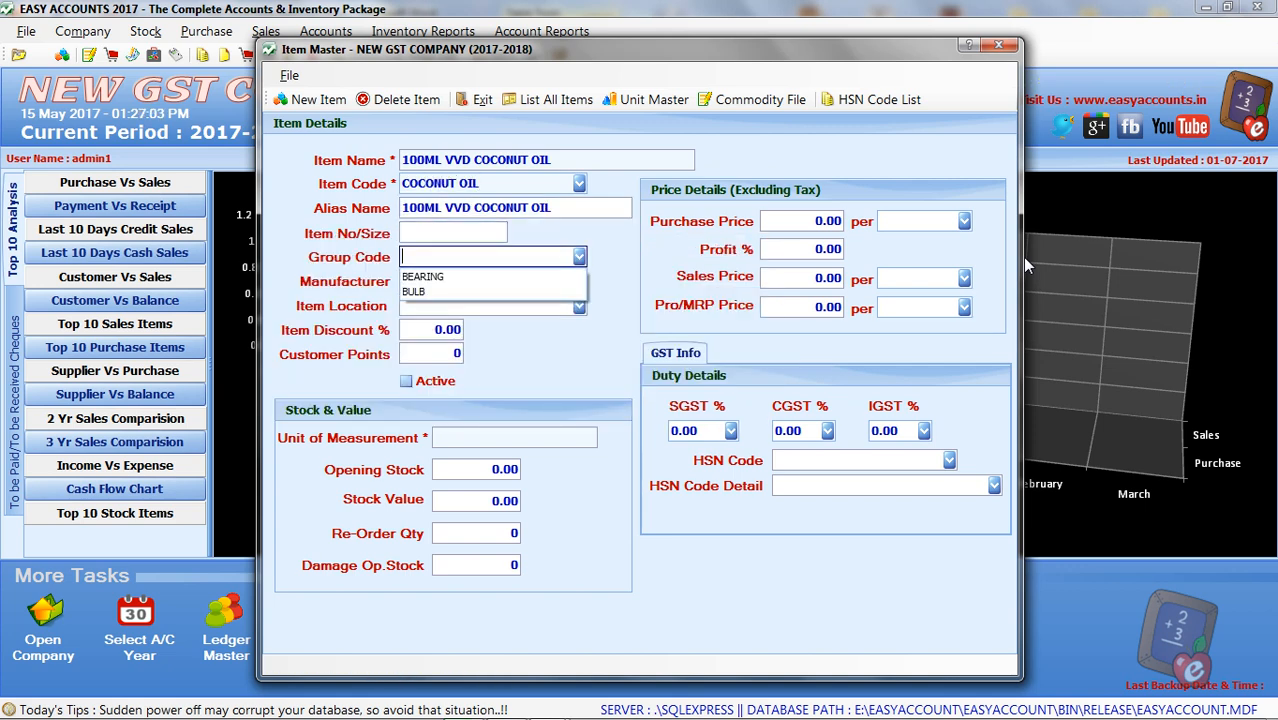
Step: Set the coconut oil's group code to OIL and manufacturer to VVD, leaving location, discount and customer points at their defaults
text(OIL)
key(Return)
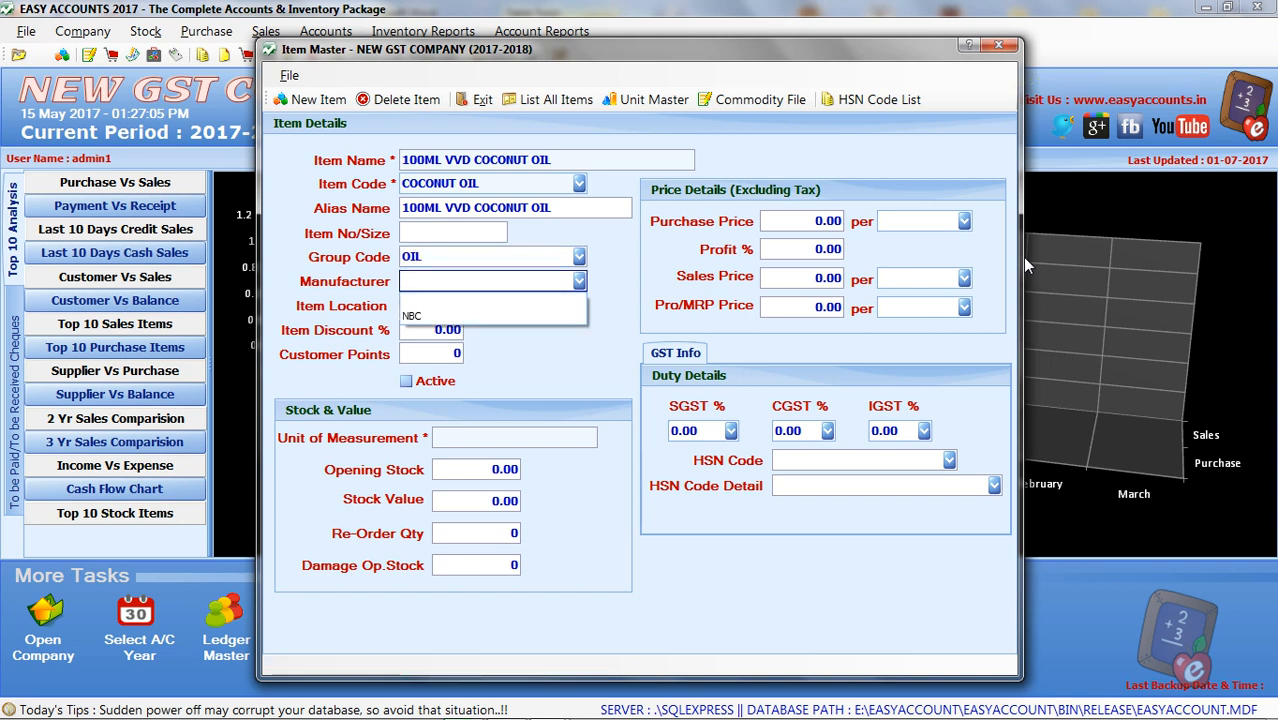
text(VVD)
key(Return)
key(Return)
key(Return)
Step: Mark the coconut oil as active and set its unit of measurement to Nos, keeping the default stock values
key(Return)
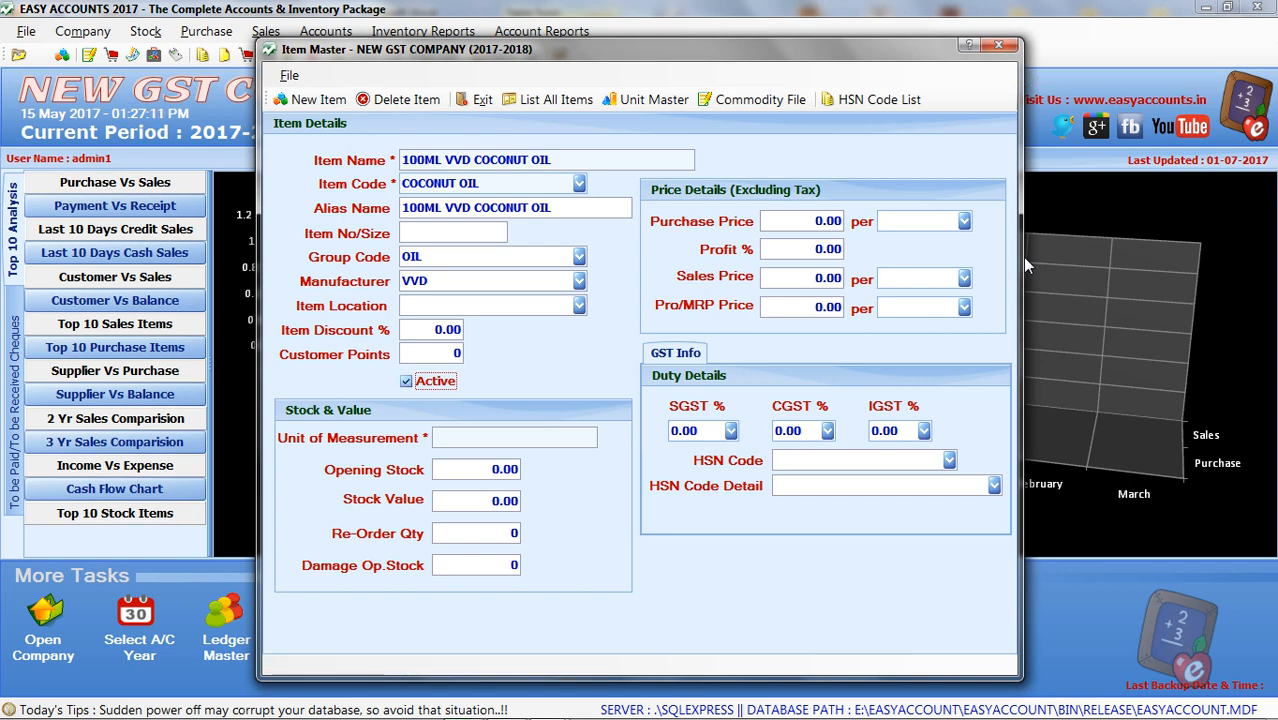
key(Return)
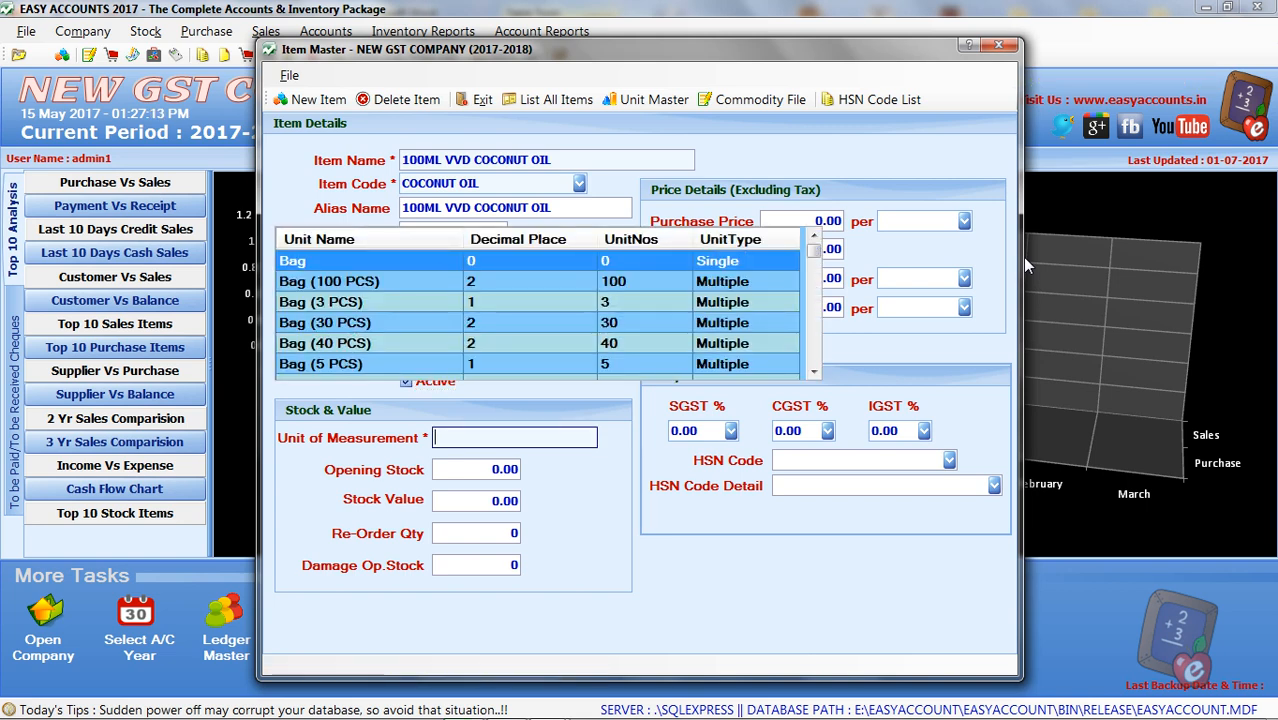
text(Nos)
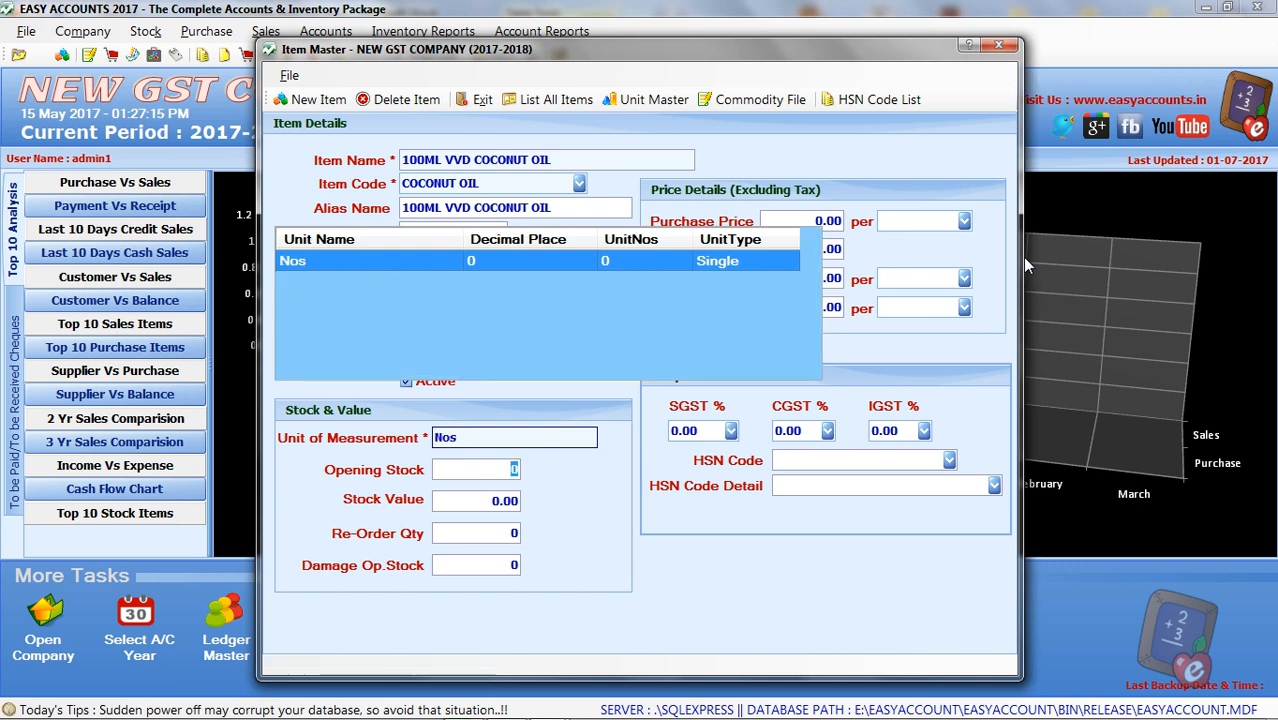
key(Return)
key(Return)
key(Return)
key(Return)
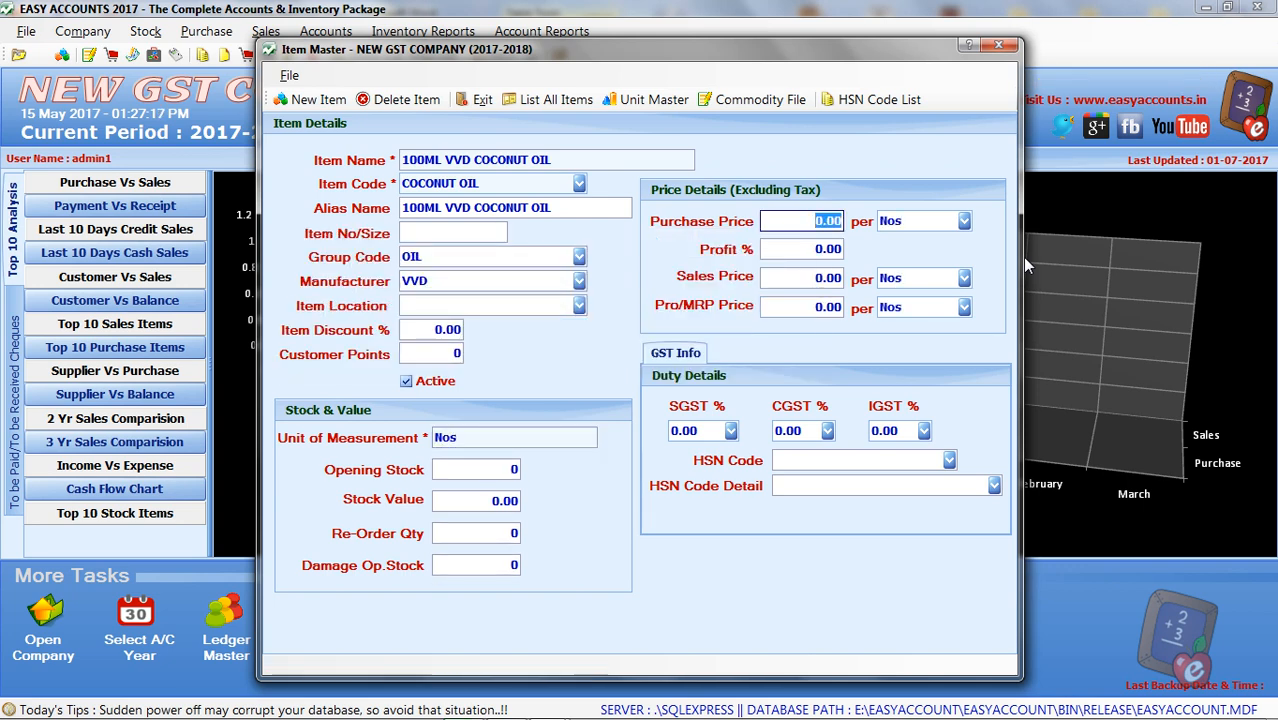
Step: Check the coconut oil's purchase price in the Word list, and in Easy Accounts set it to 25.00 with 10% profit
key(alt+Tab)
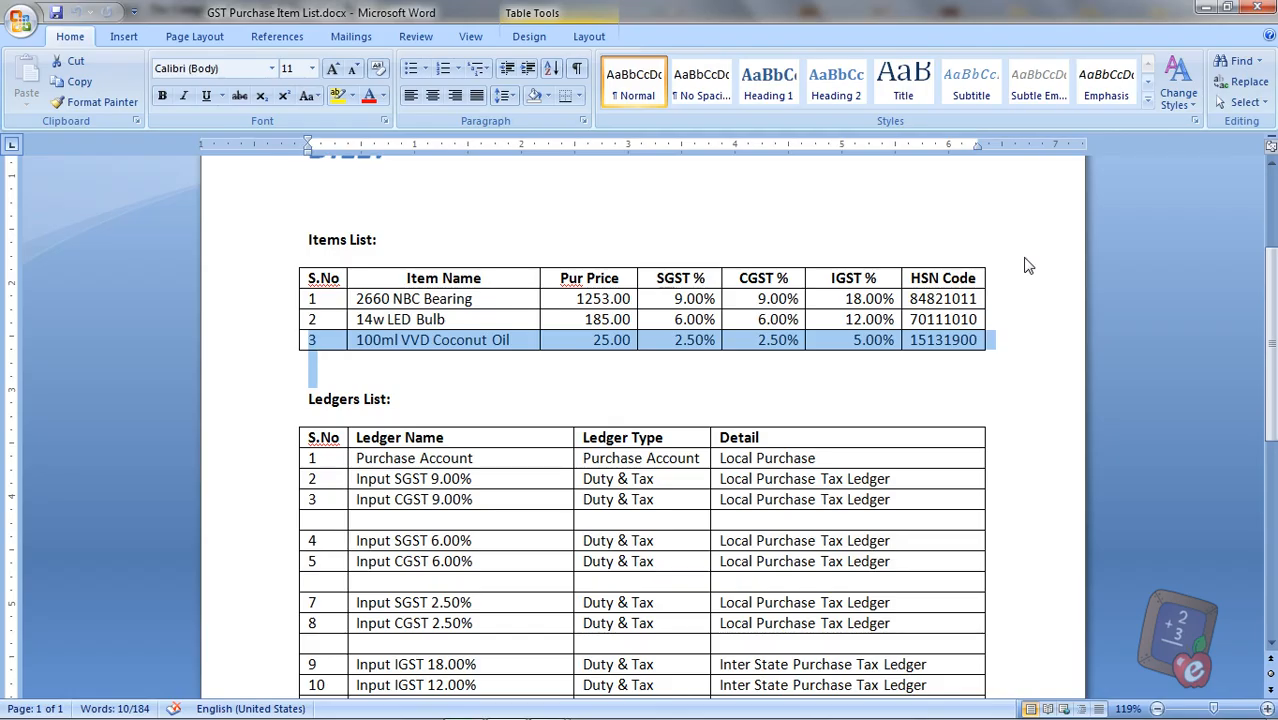
key(alt+Tab)
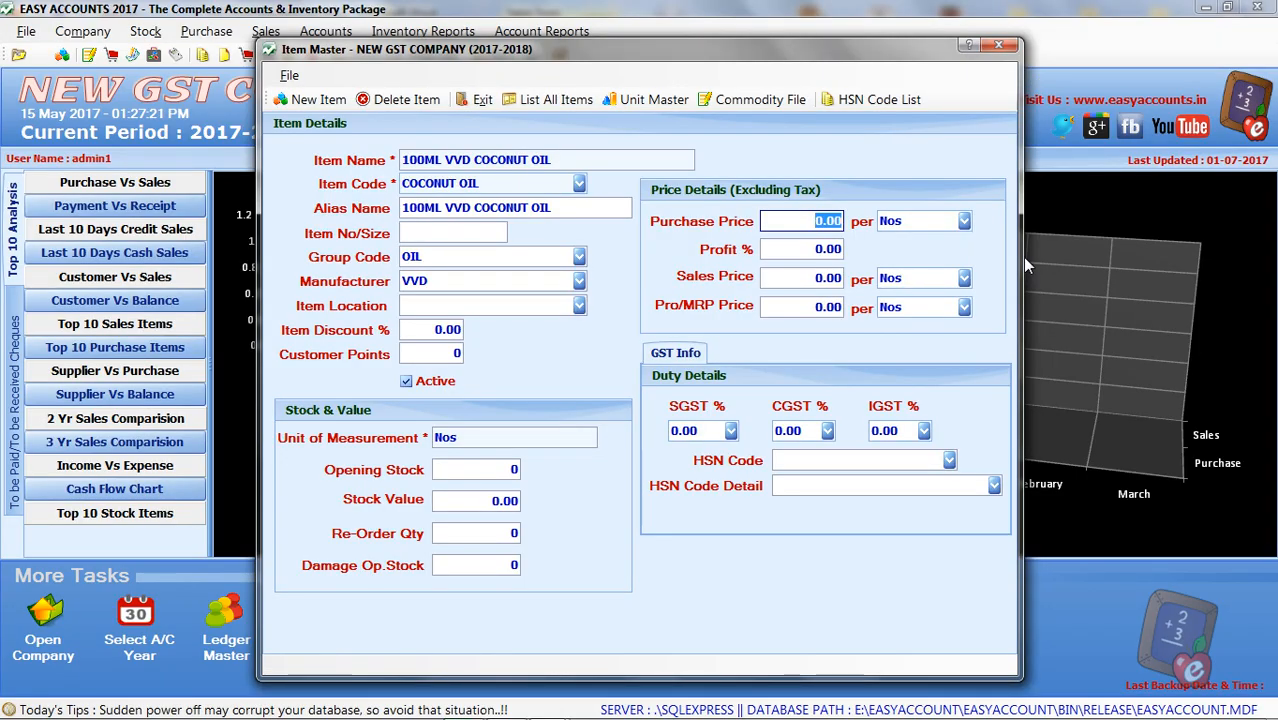
text(25)
key(Return)
text(10)
key(Return)
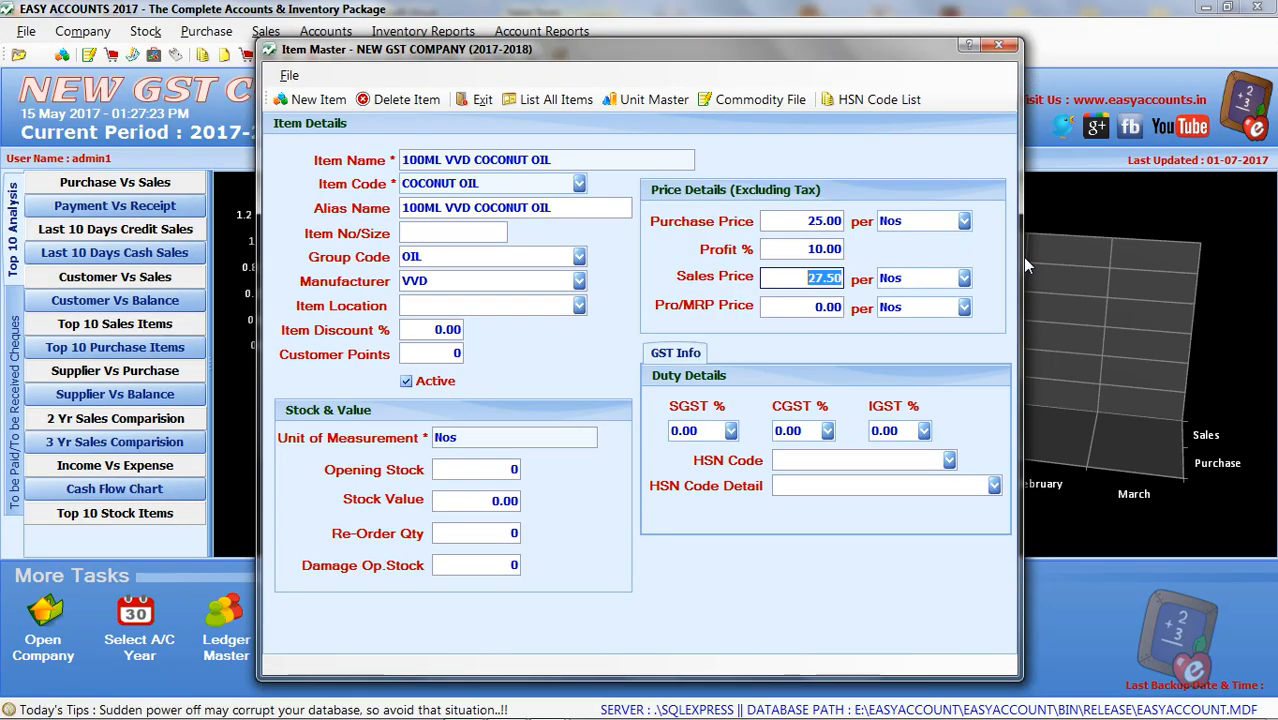
key(Return)
key(Return)
Step: Check the coconut oil's GST rates in the Word list, and in Easy Accounts set SGST to 2.5%, CGST to 2.5% and IGST to 5%
key(alt+Tab)
key(alt+Tab)
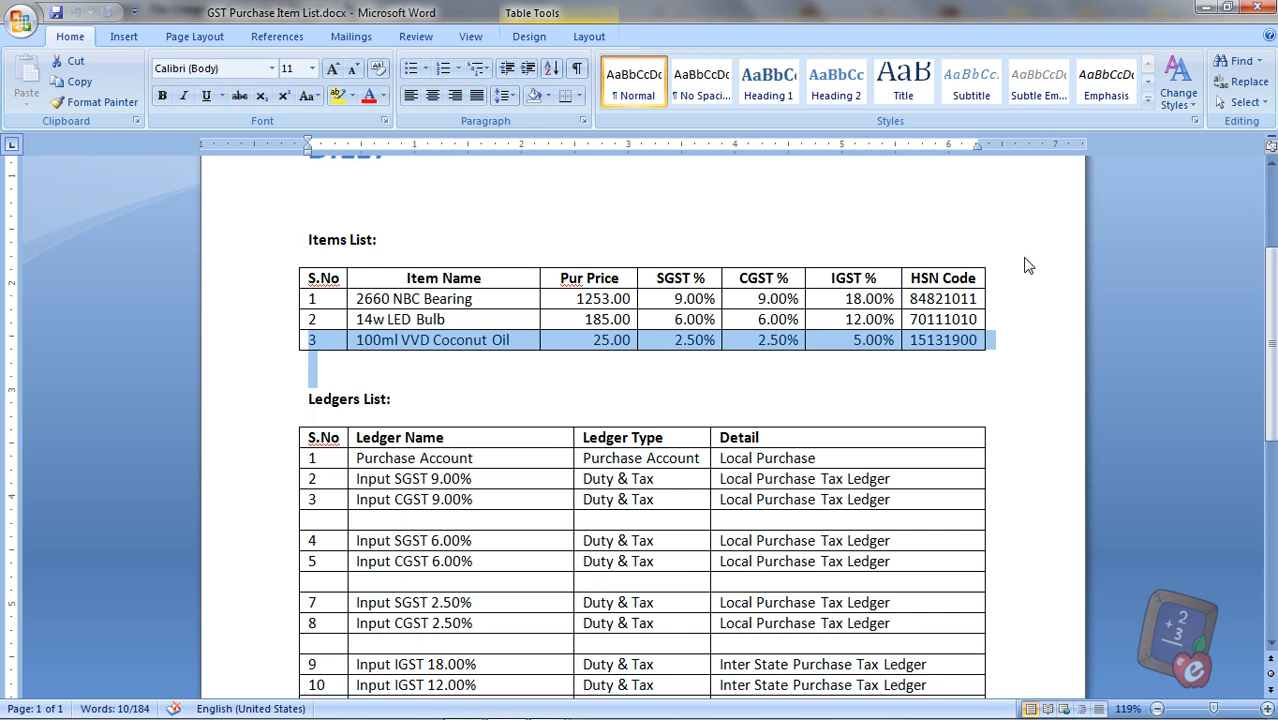
key(alt+Tab)
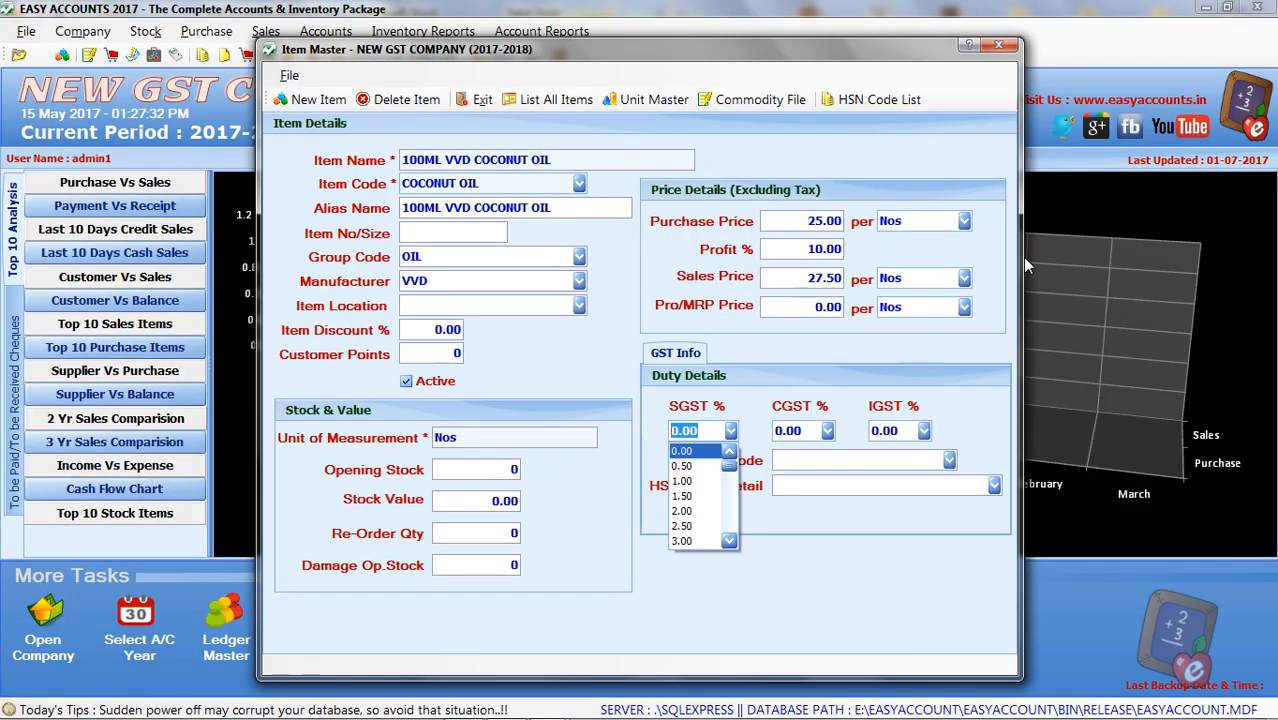
text(2.5)
key(Tab)
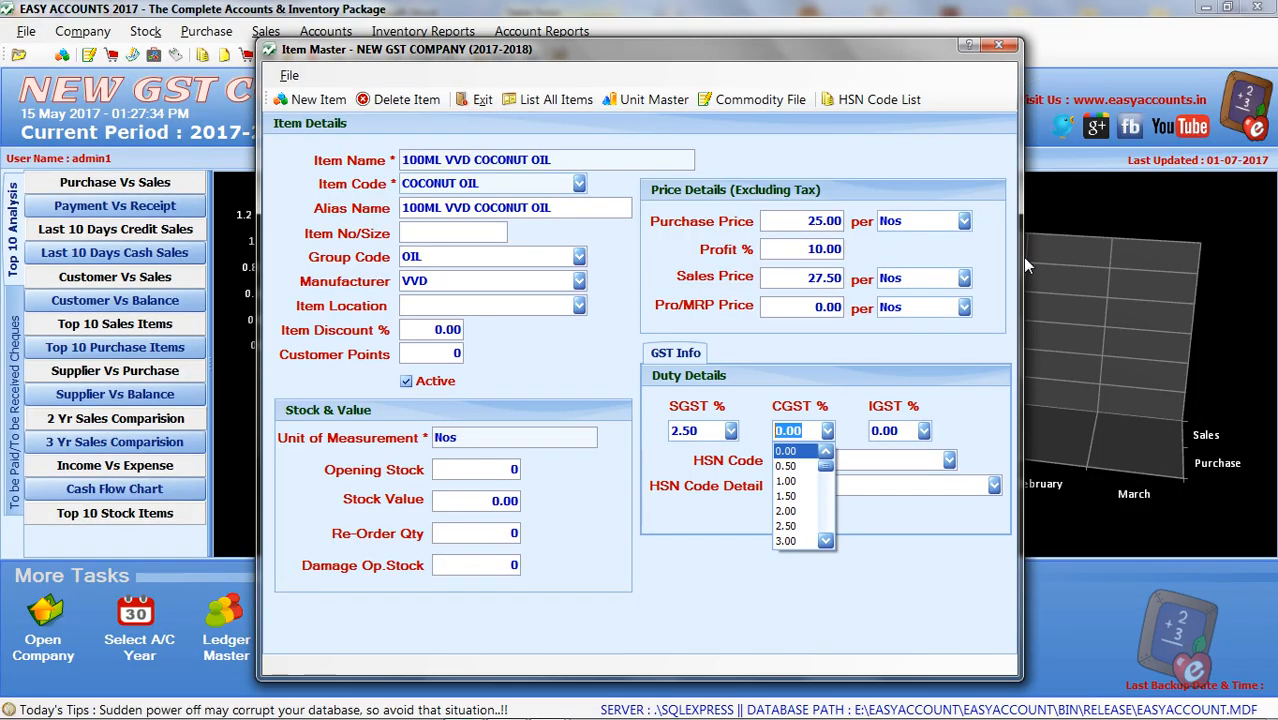
text(2.5)
key(Tab)
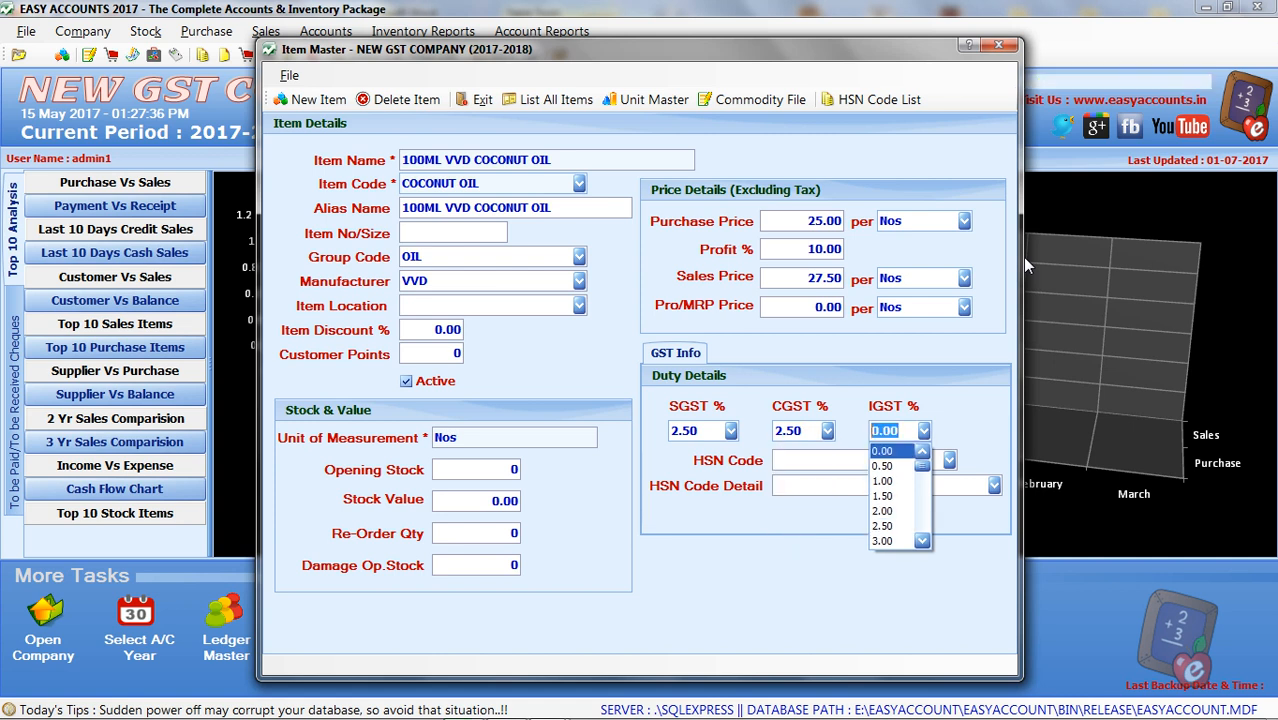
text(5)
key(Tab)
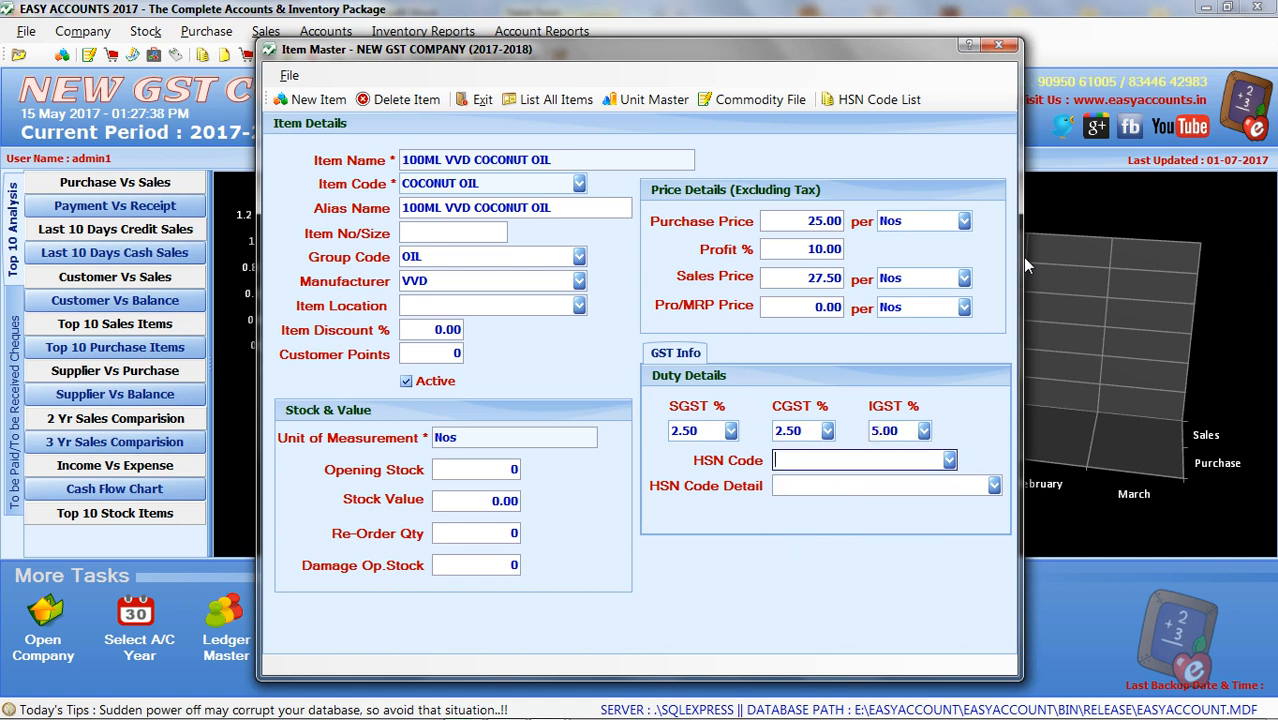
Step: Set the coconut oil's HSN code to 15131900 in Easy Accounts, checking it against the Word list
key(alt+Tab)
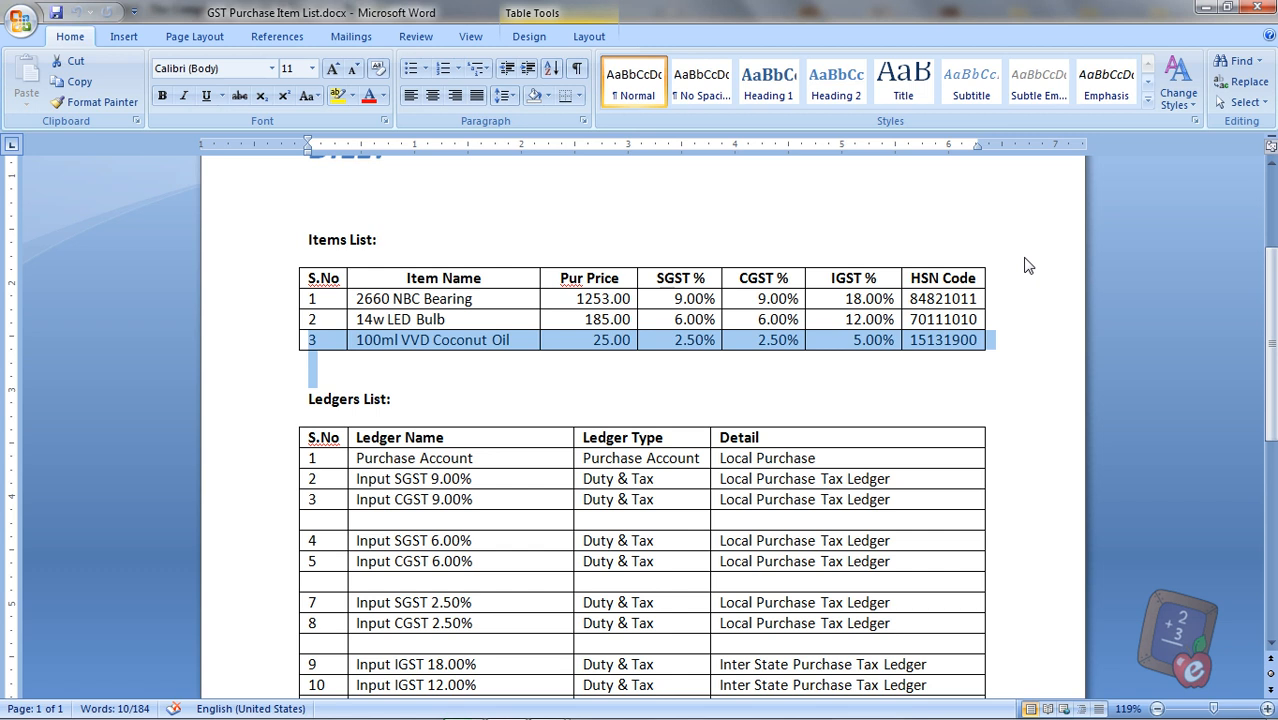
key(alt+Tab)
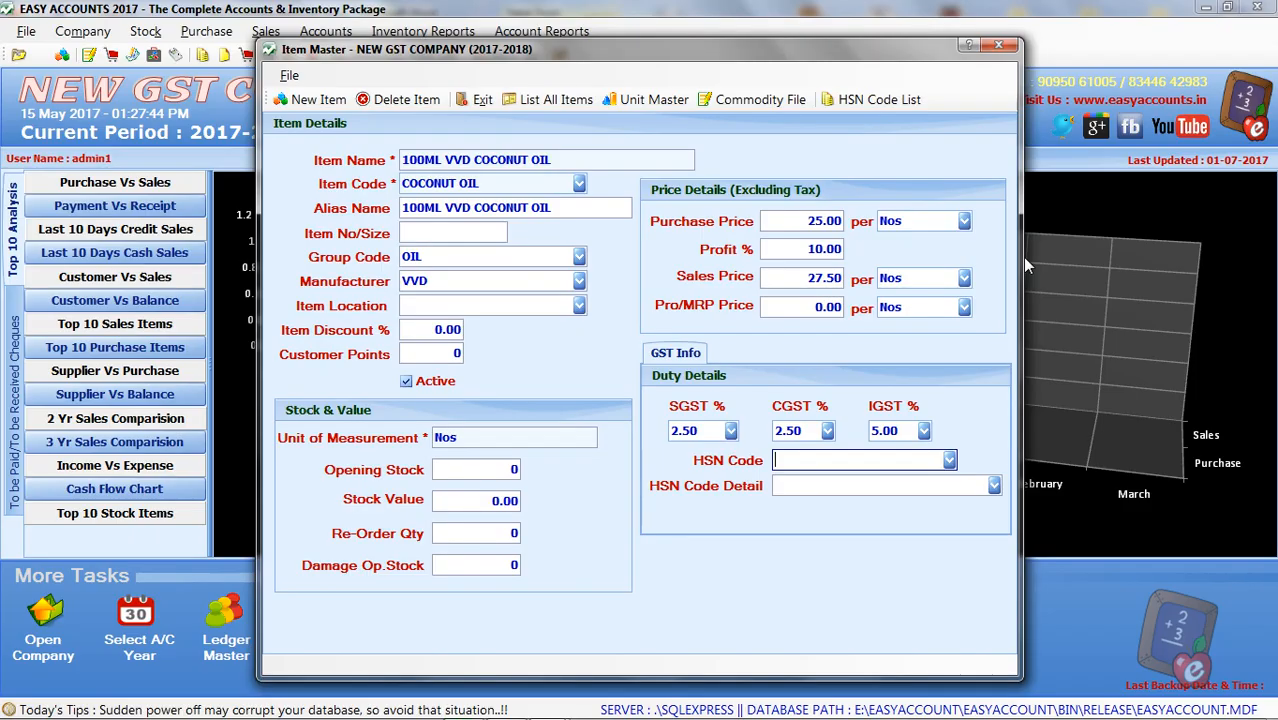
text(15131900)
key(alt+Tab)
key(alt+Tab)
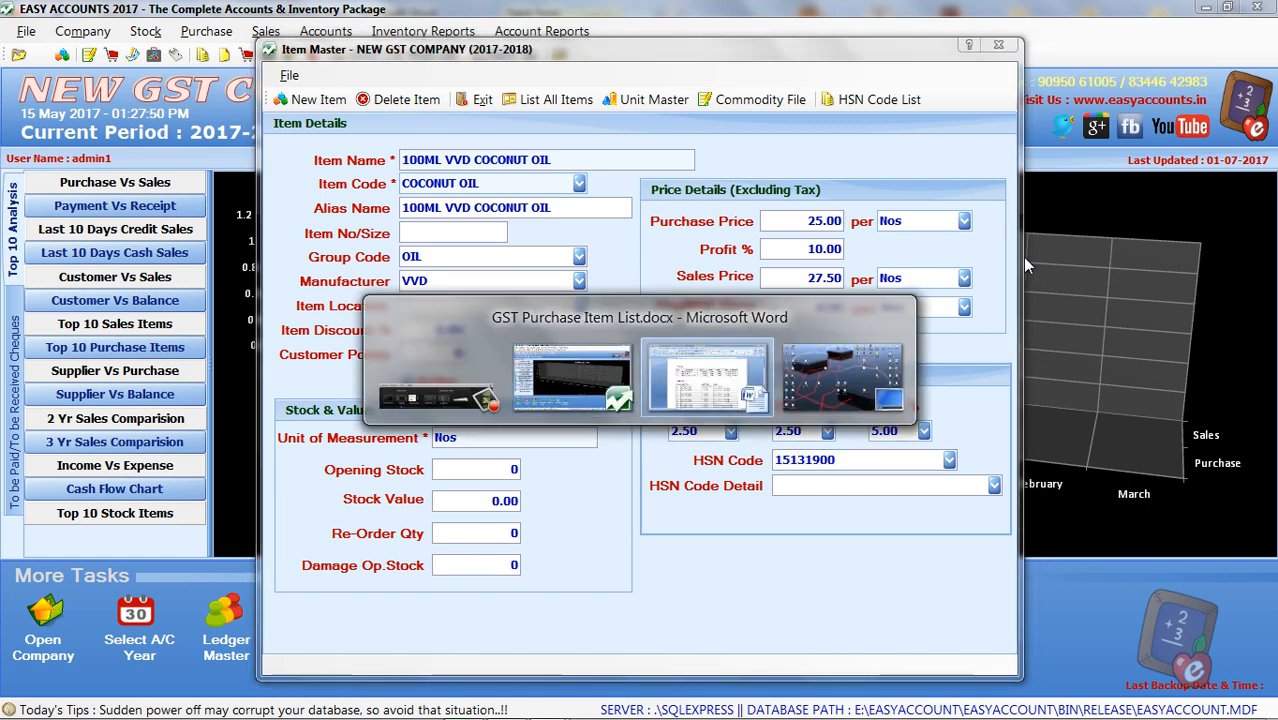
key(alt+Tab)
key(alt+Tab)
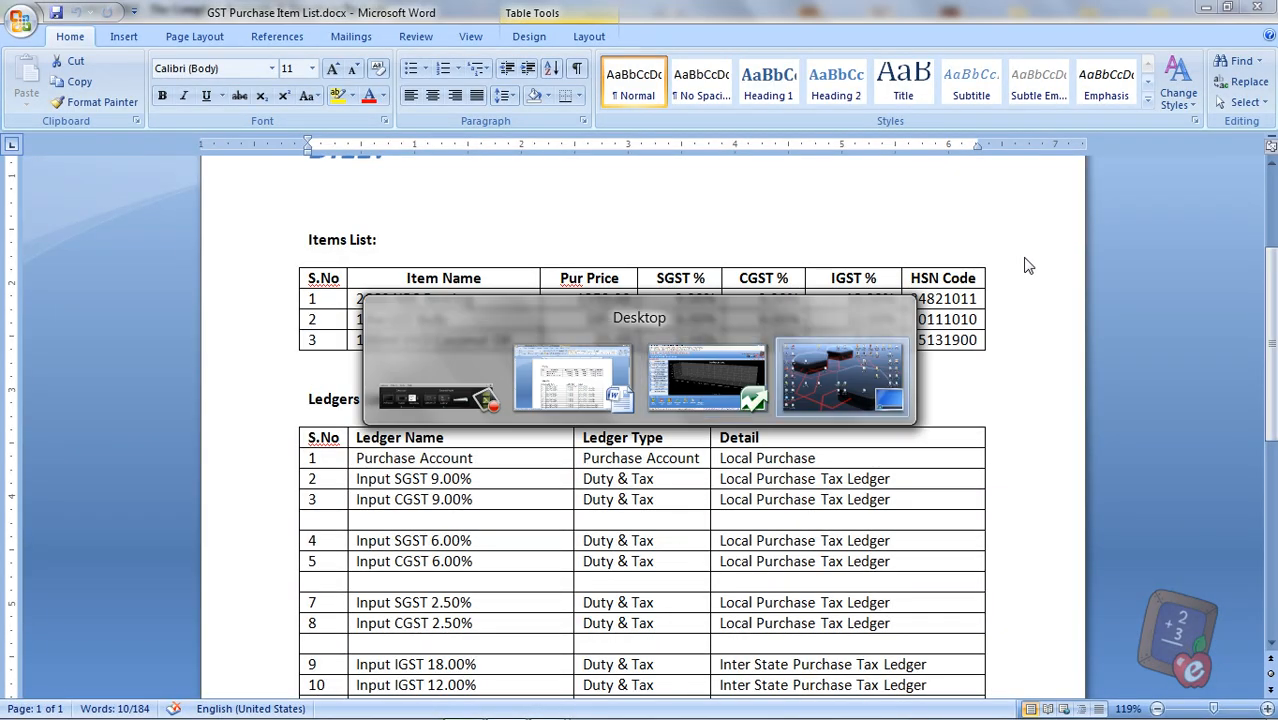
key(alt+shift+Tab)
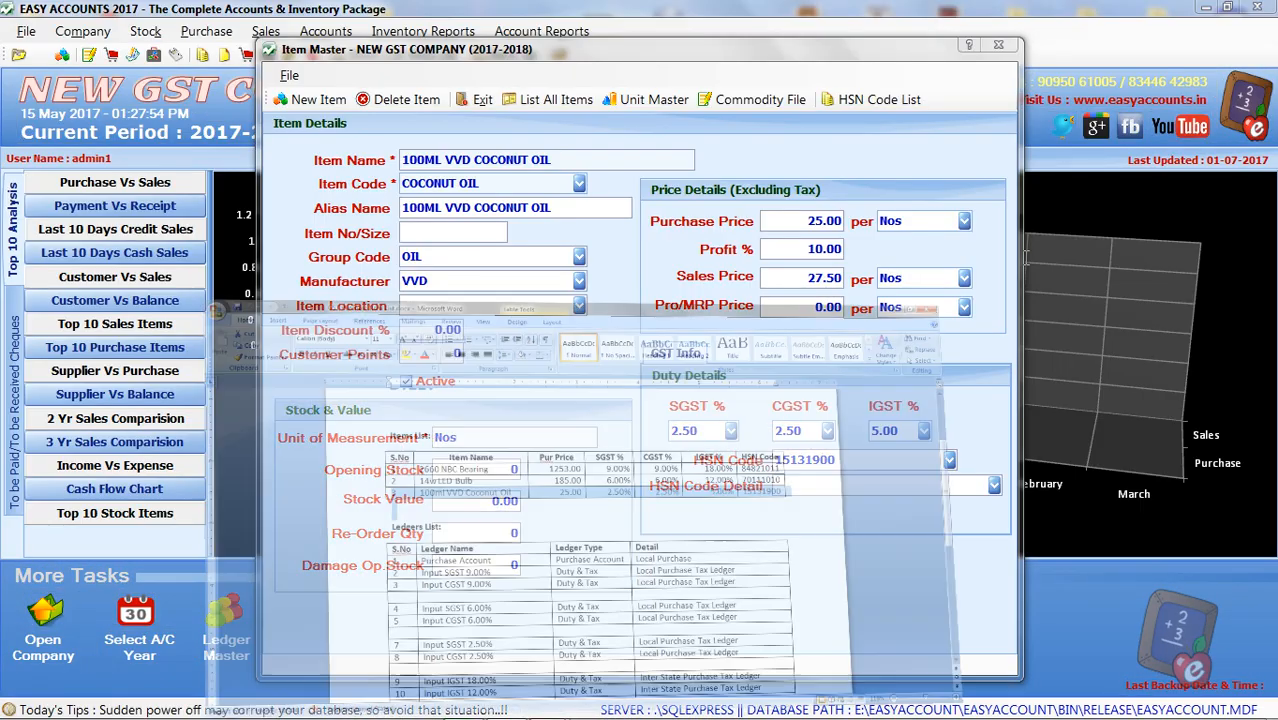
key(alt+Tab)
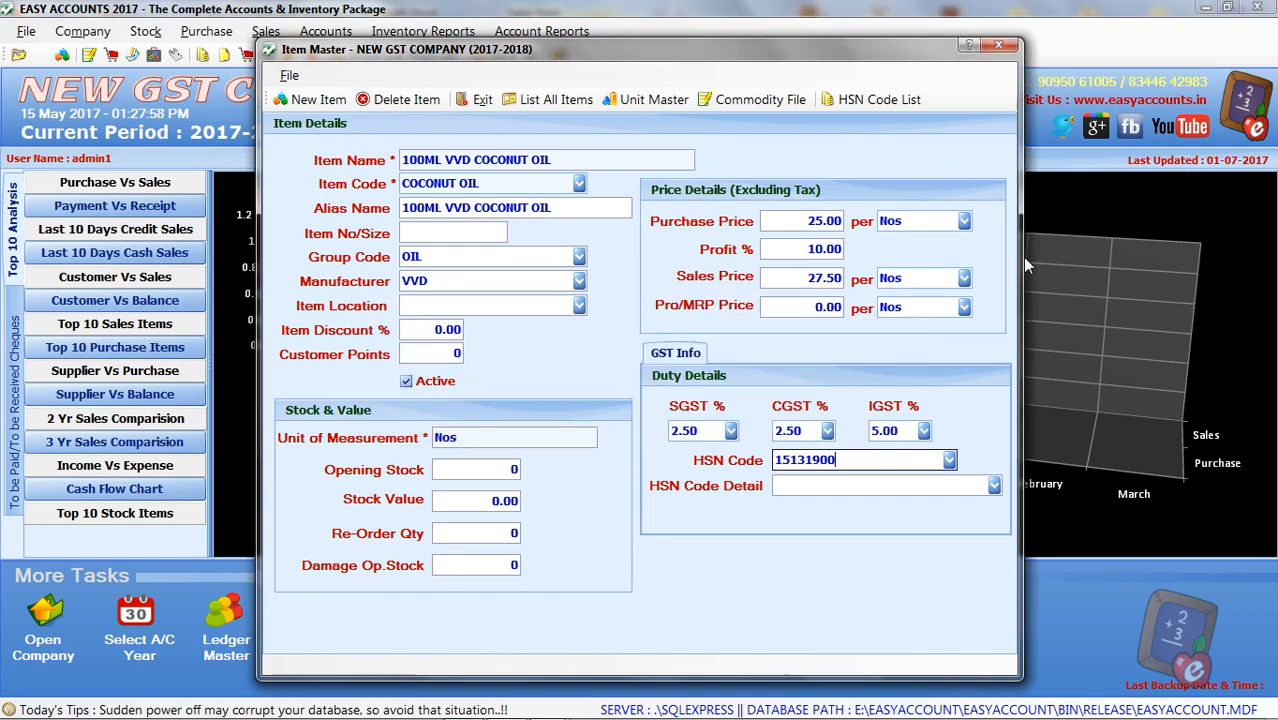
Step: Leave the HSN code detail blank and save the coconut oil item
key(Tab)
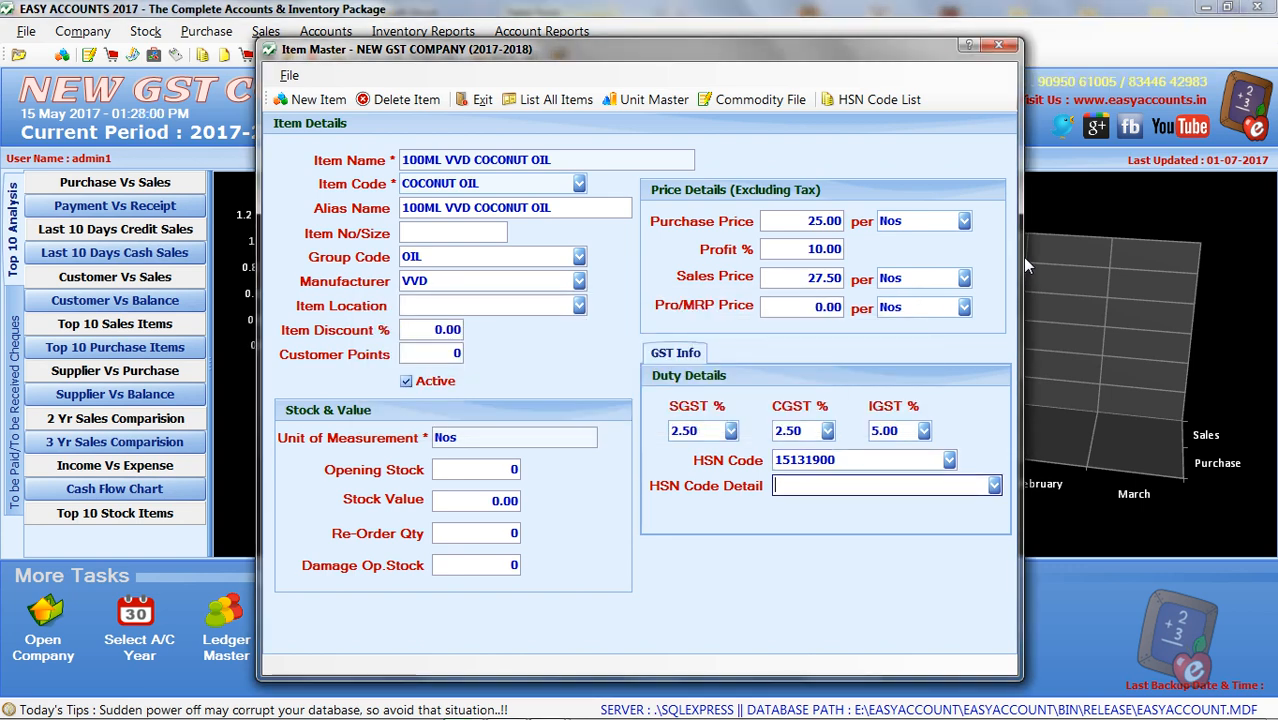
key(Return)
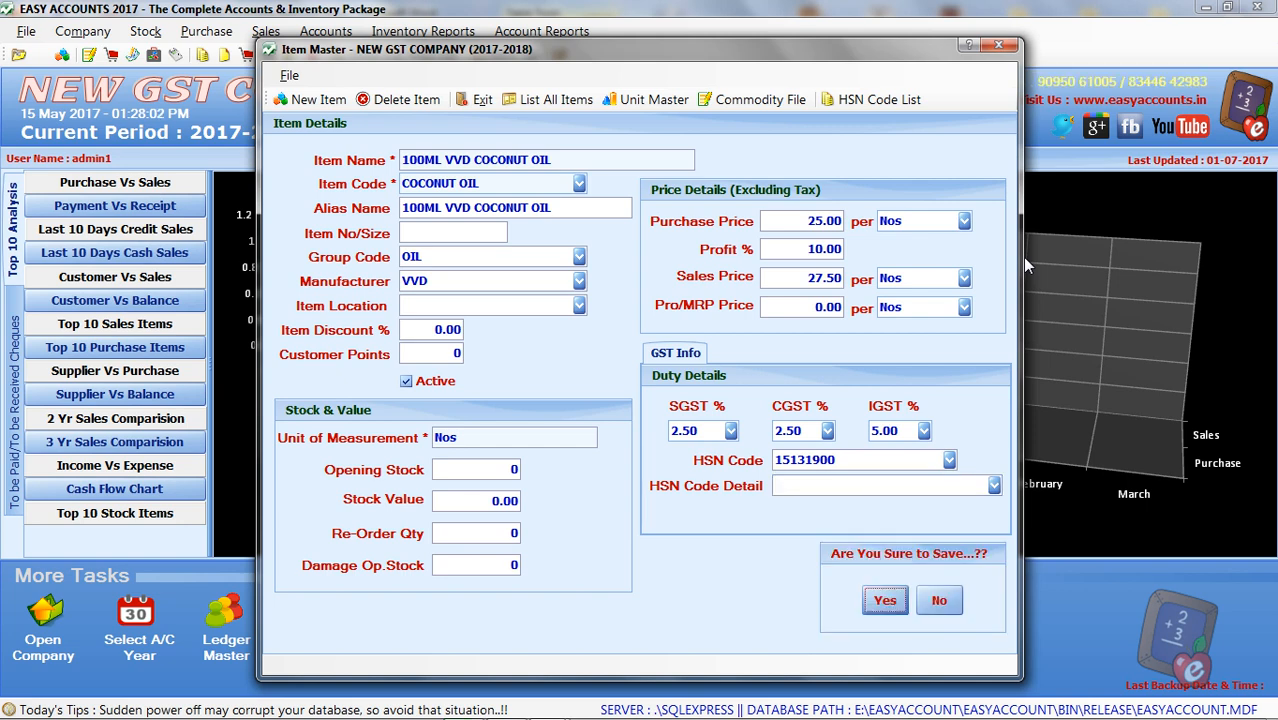
key(Return)
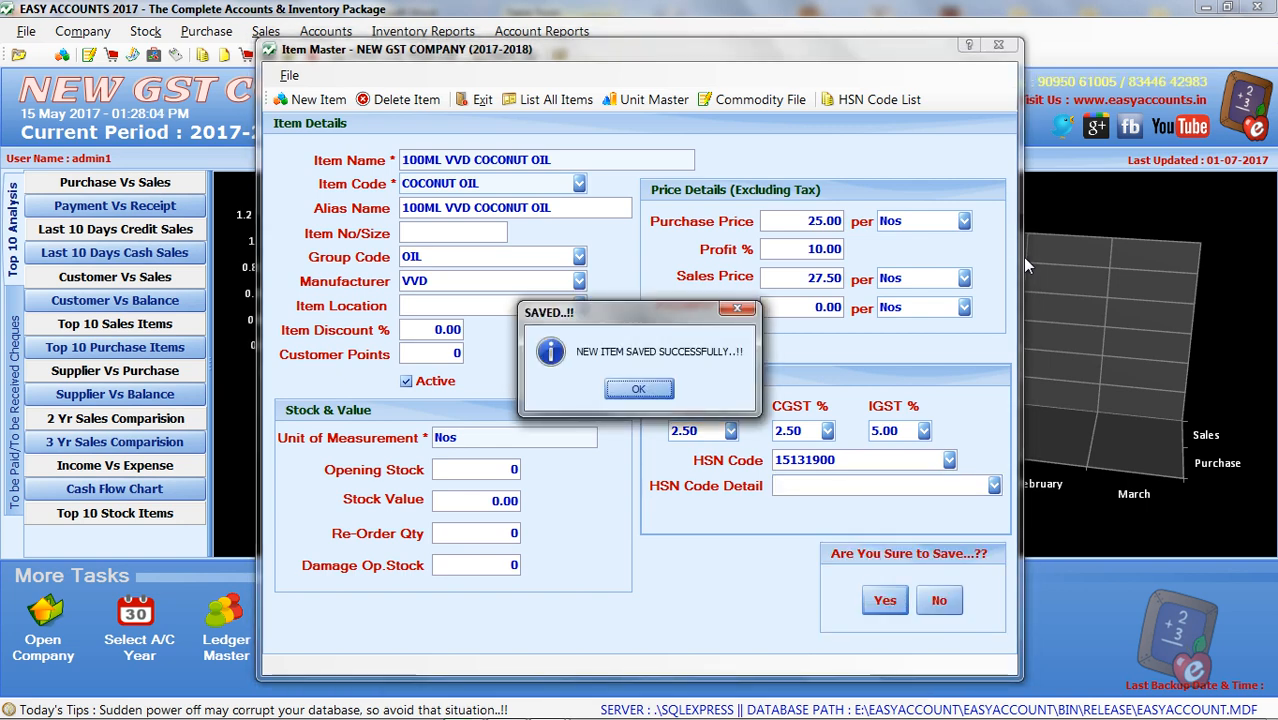
key(Return)
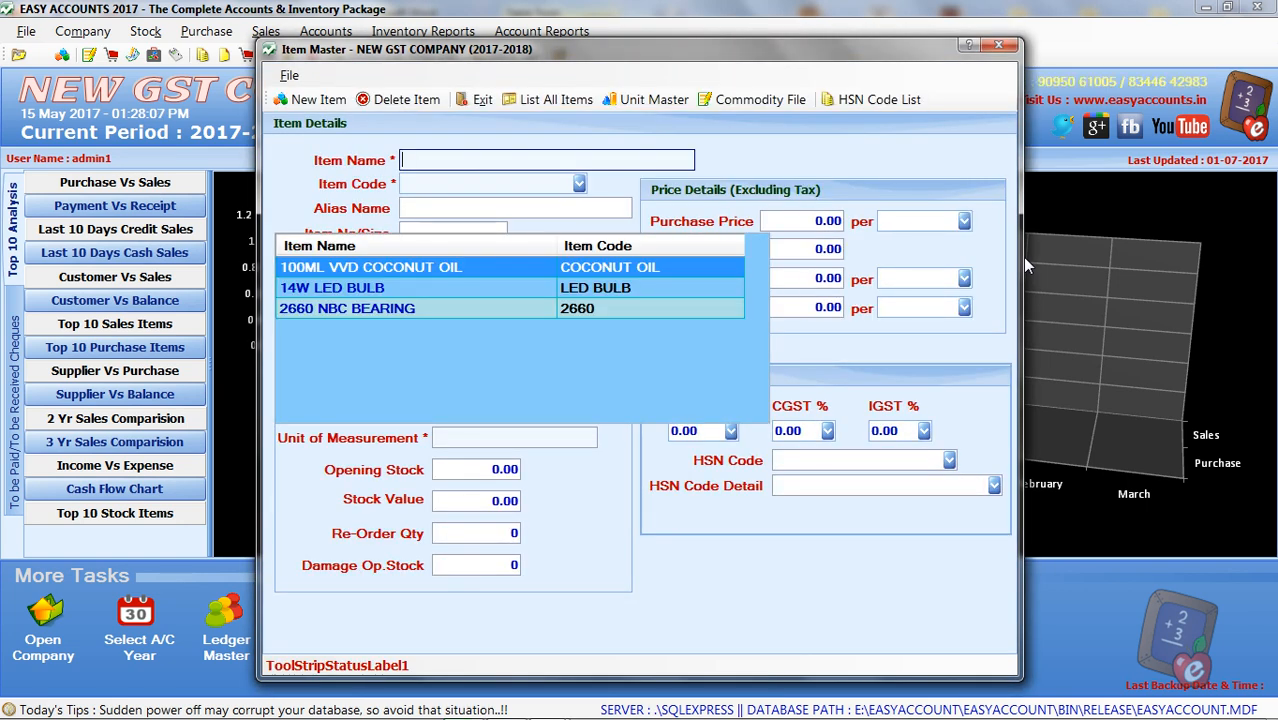
Step: List all stock items, review their units and SGST, CGST and IGST rates, and close the Item Master
click(572, 104)
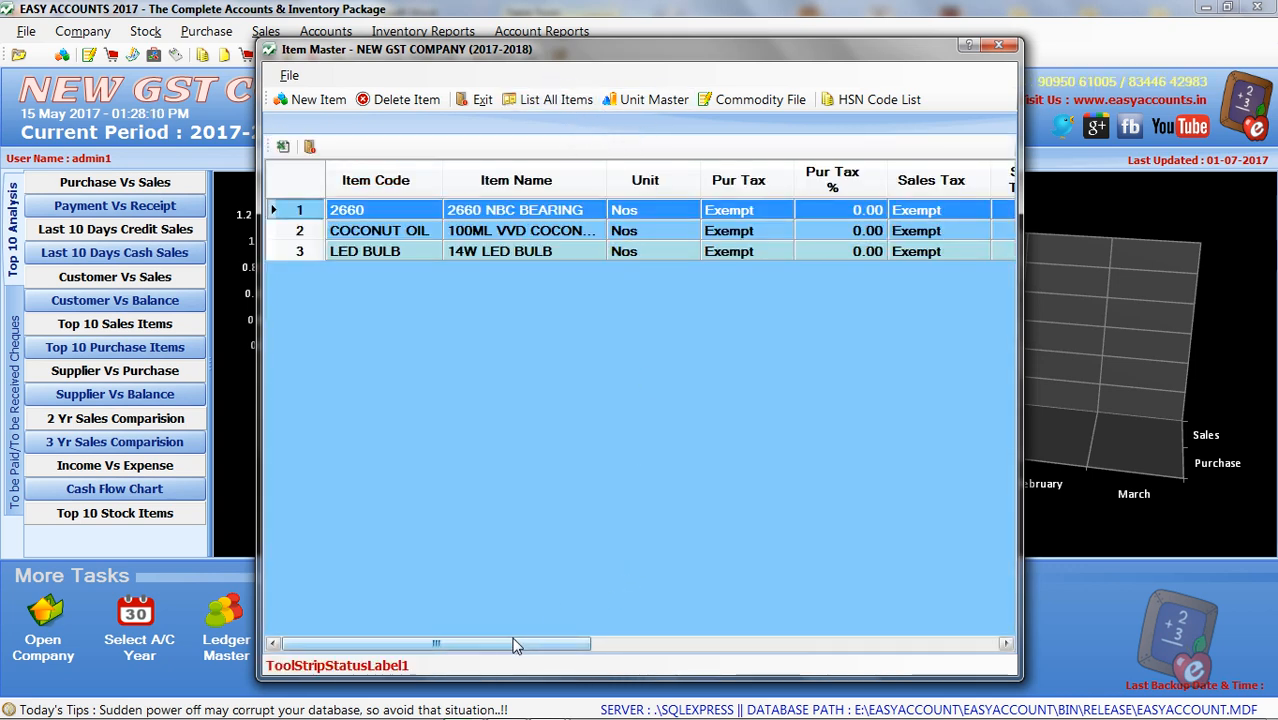
drag(518, 645, 982, 620)
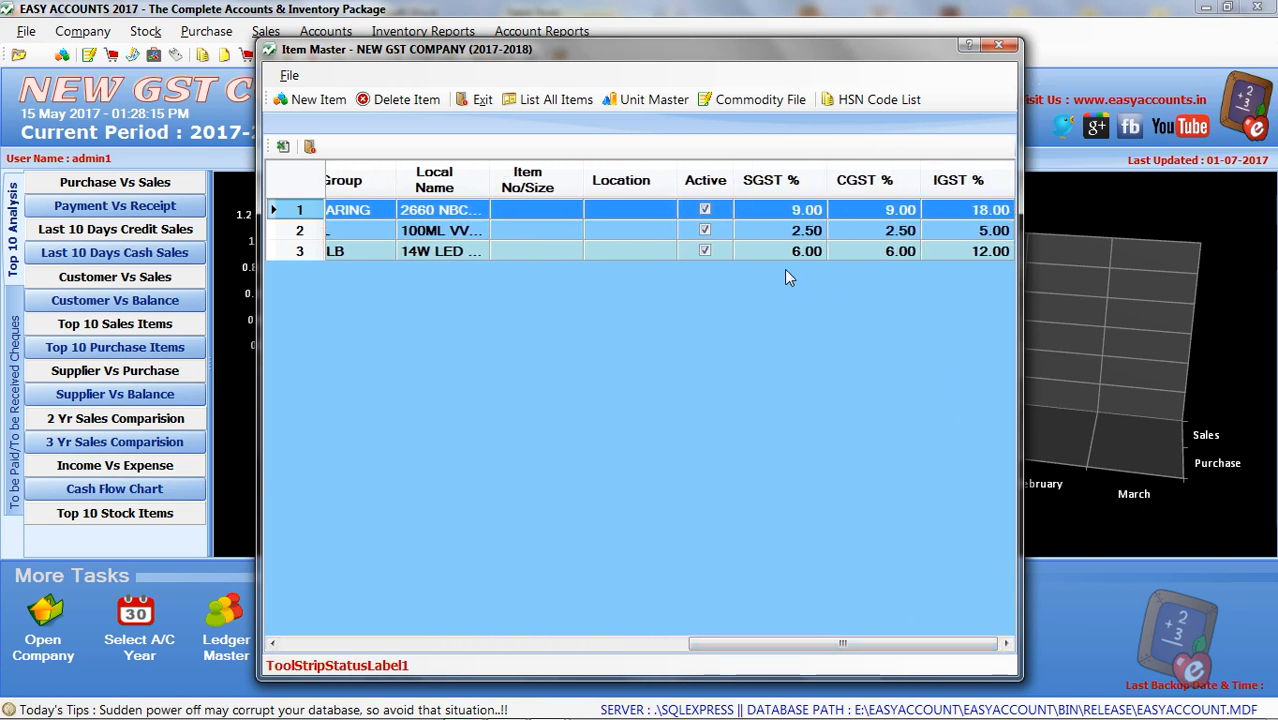
drag(940, 642, 411, 640)
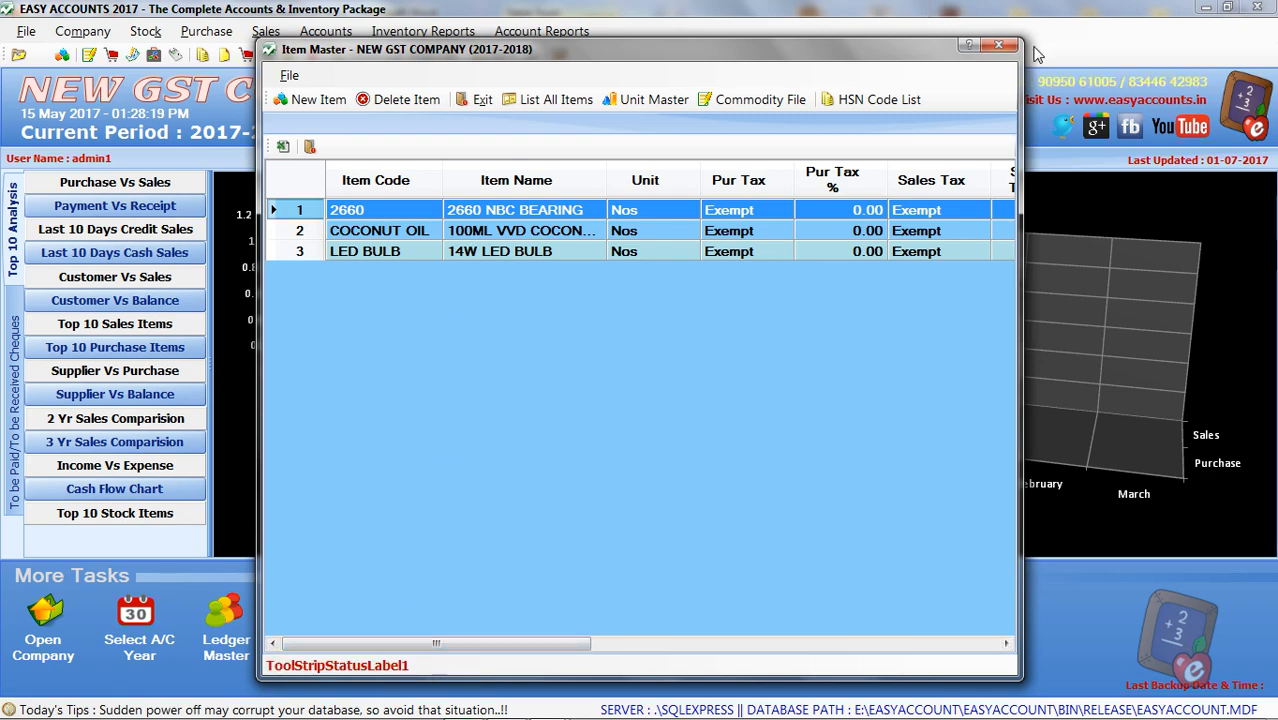
click(998, 45)
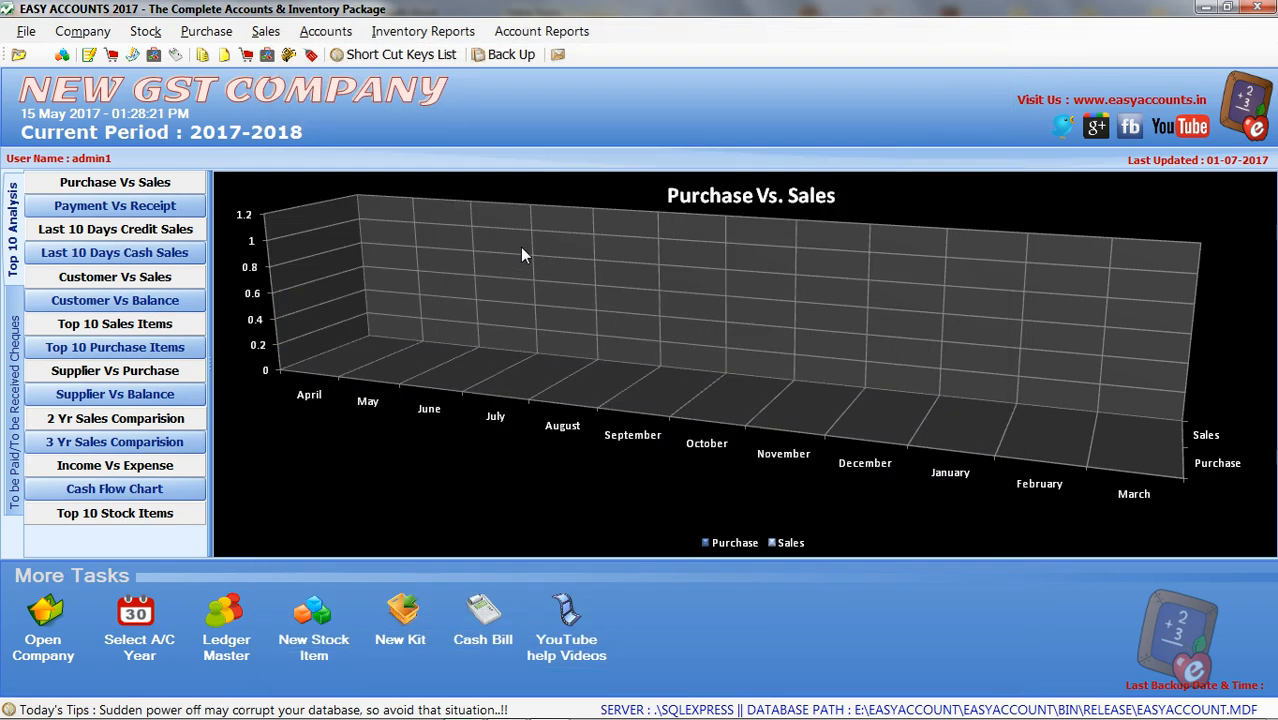
Step: Switch to the Word list and highlight the Purchase Account row in the Ledgers List table
key(alt+Tab)
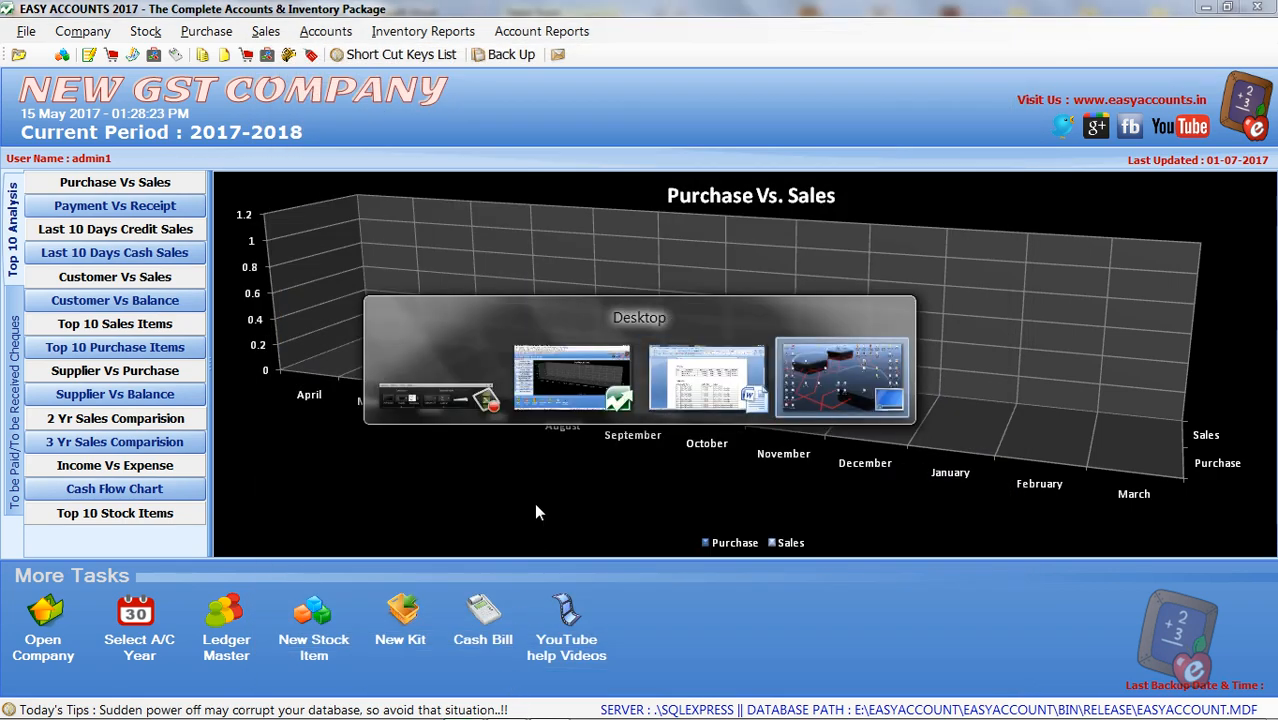
key(alt+Tab)
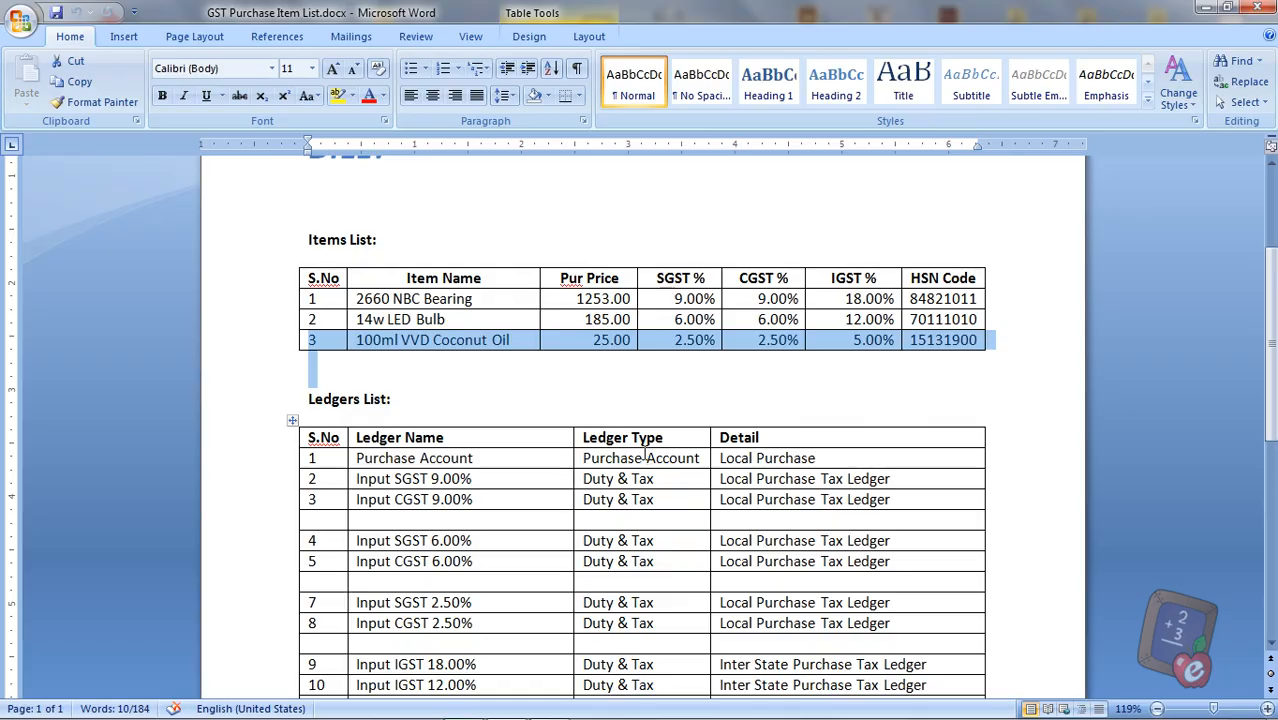
scroll(787, 412, down, 3)
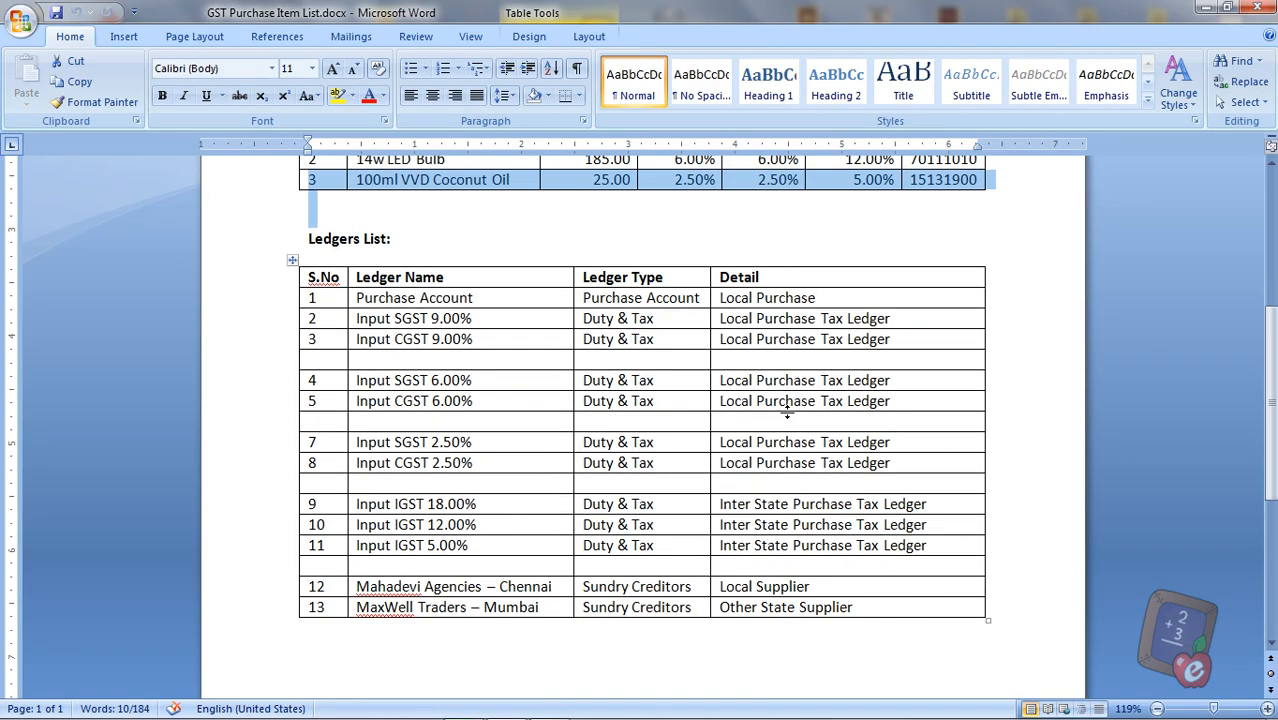
click(553, 374)
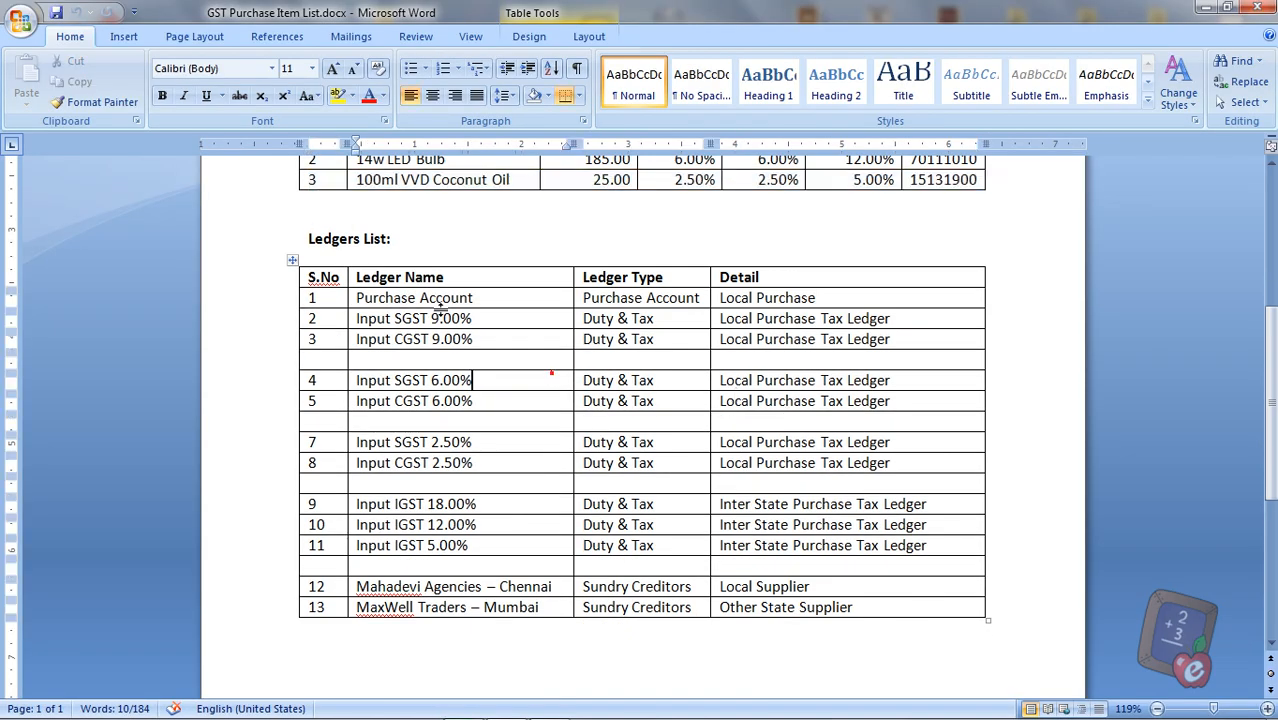
click(287, 303)
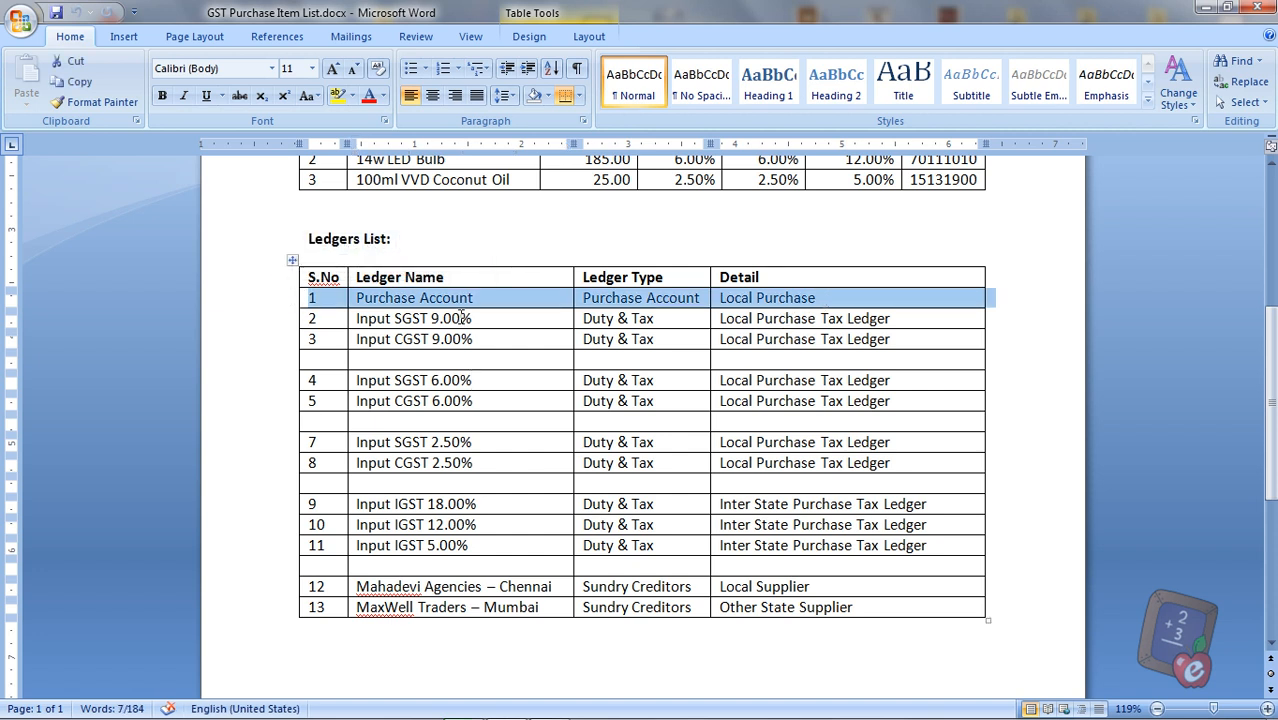
Step: Switch to Easy Accounts, open the Ledger Master and name the new ledger PURCHASE ACCOUNT
key(alt+Tab)
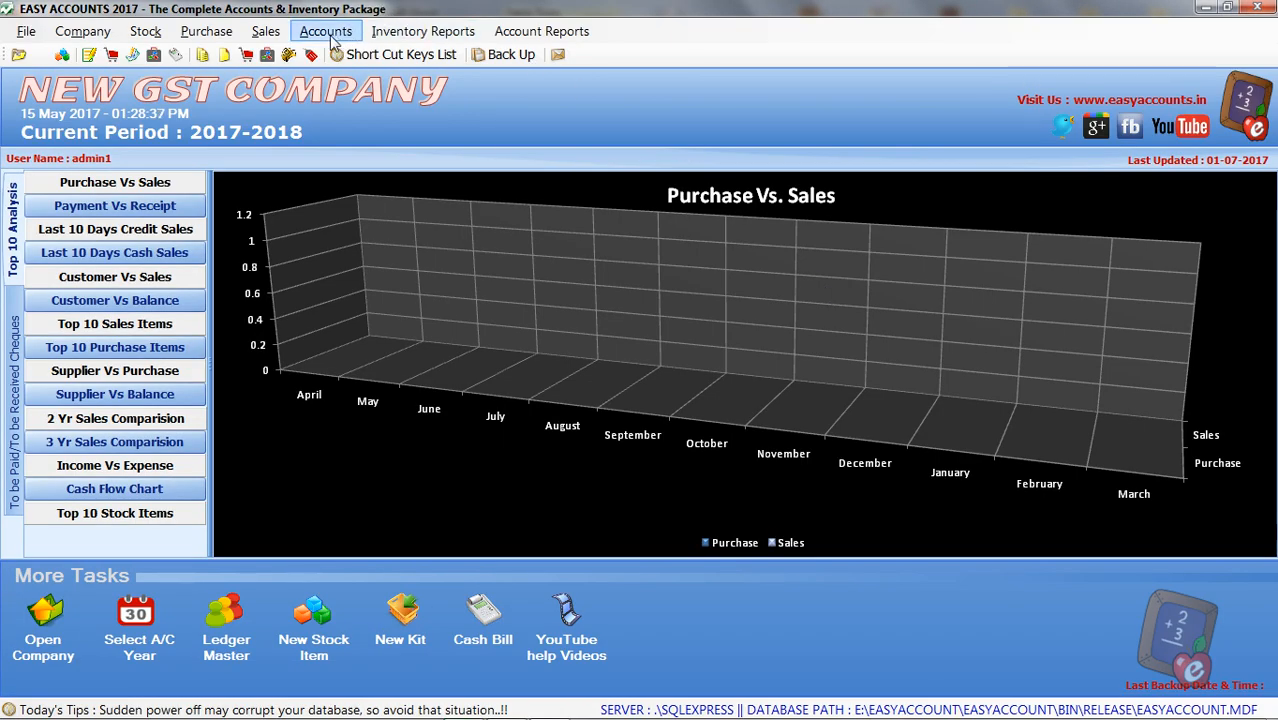
click(328, 33)
mouse_move(400, 54)
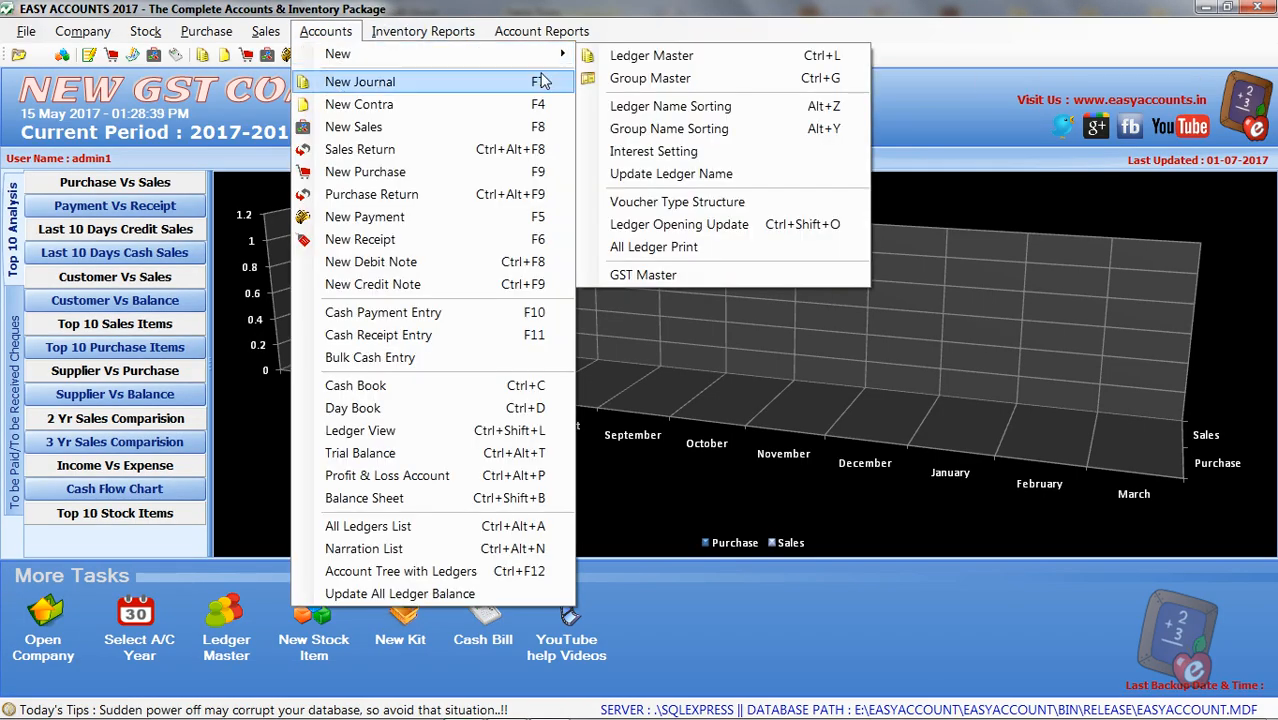
click(843, 62)
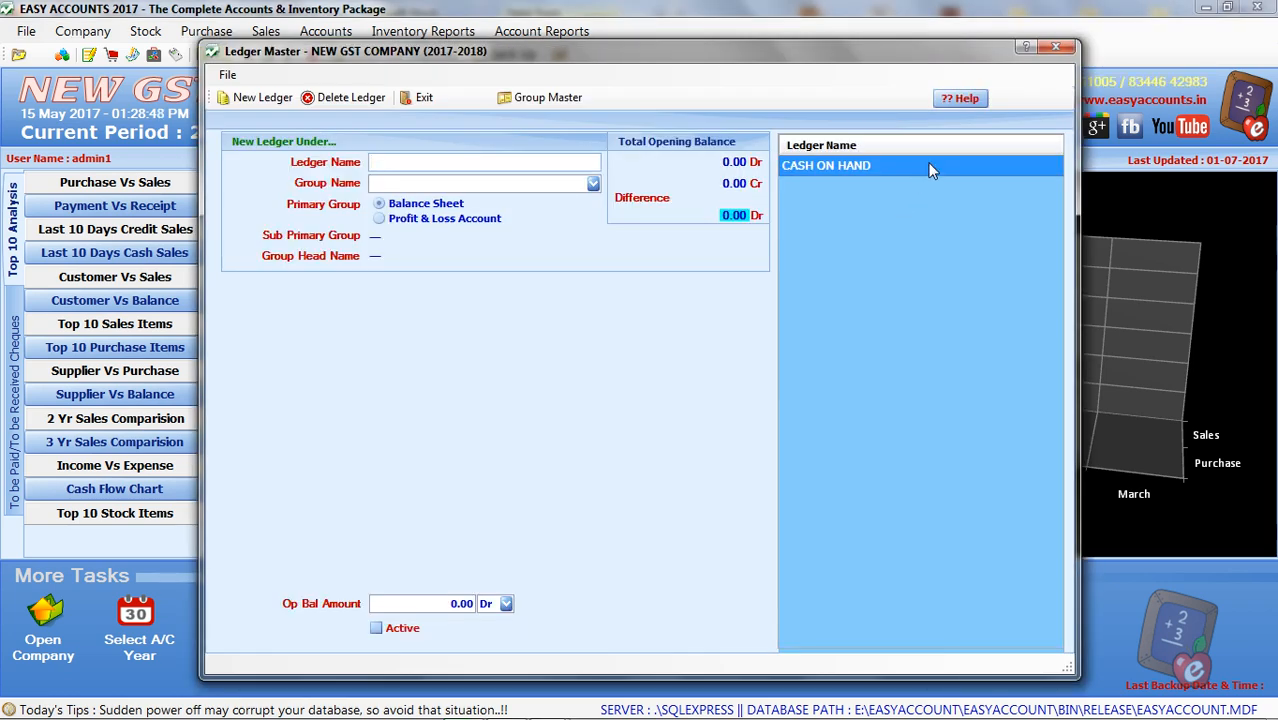
text(P)
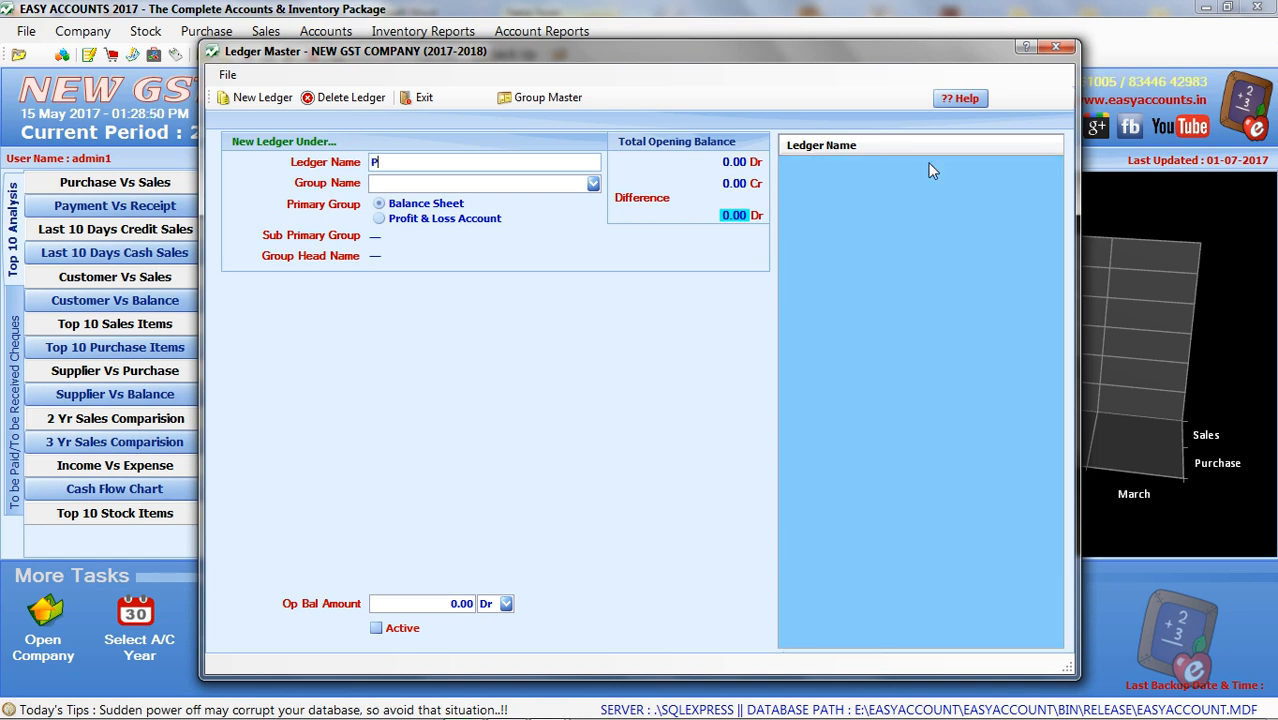
text(URCHASE ACCOUNT)
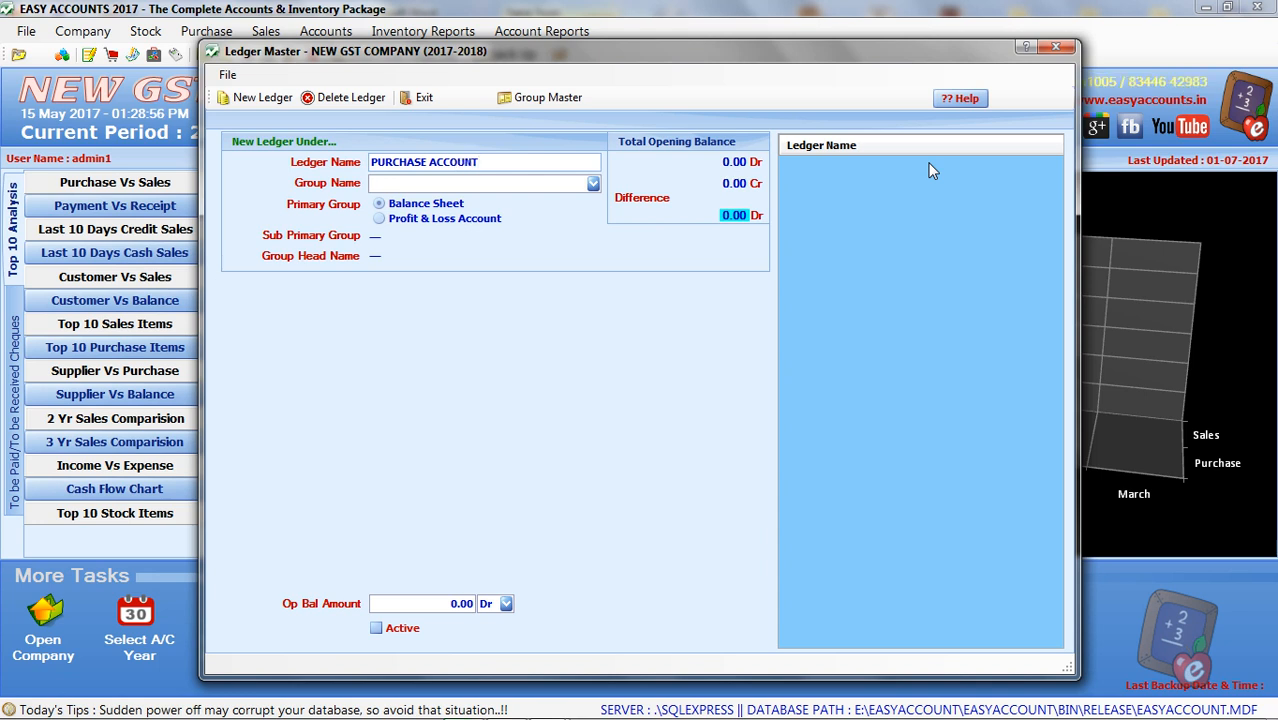
key(Return)
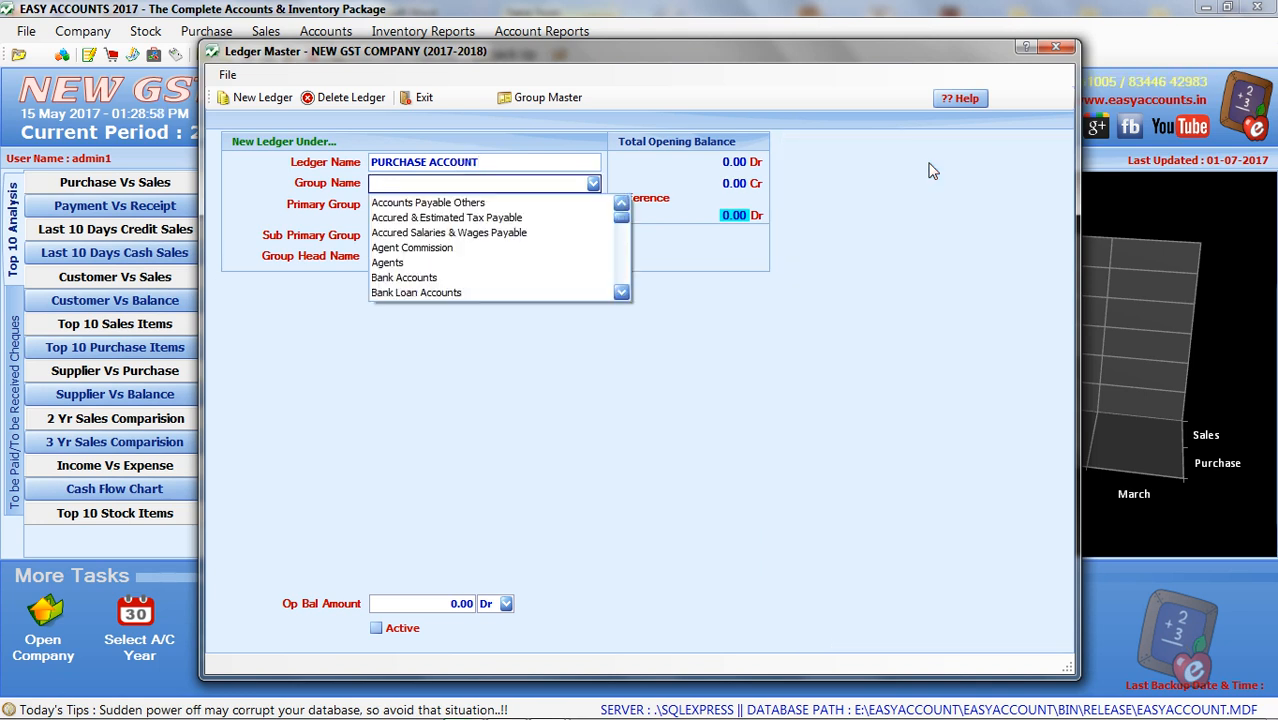
Step: Assign the ledger to the Purchase Account group, leave its opening balance at 0.00, keep it active and save it
text(pu)
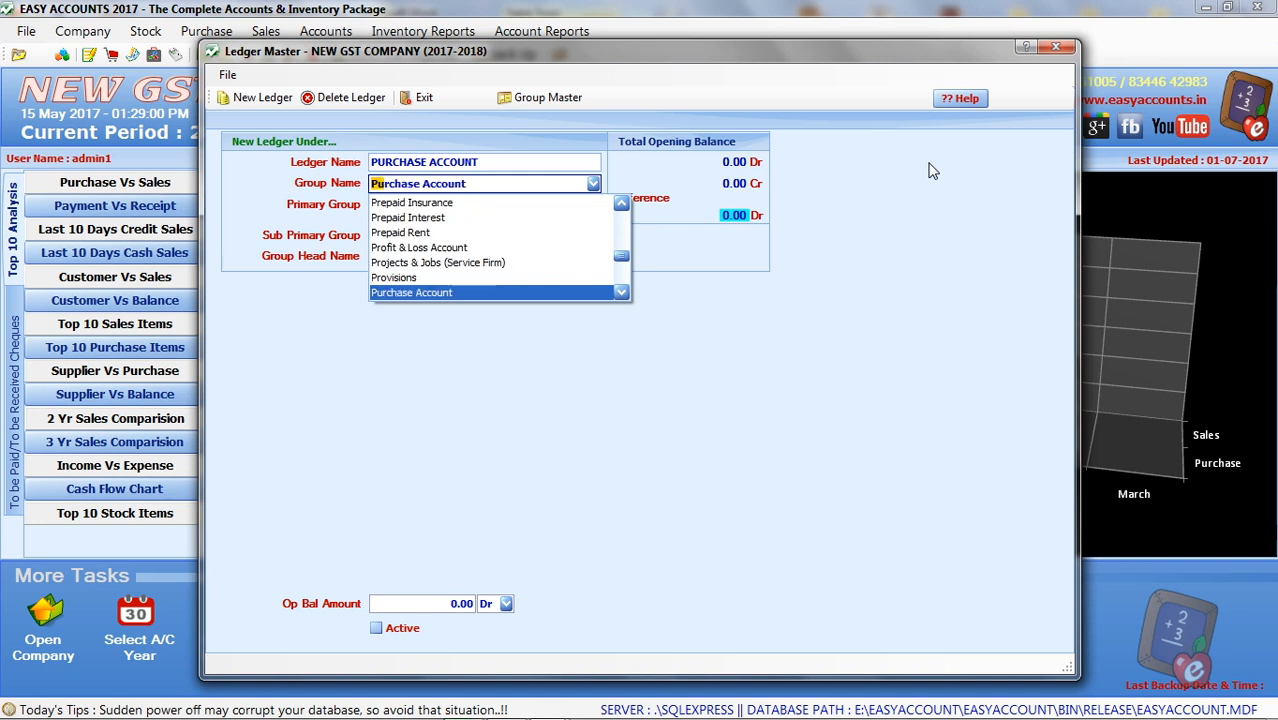
key(Down)
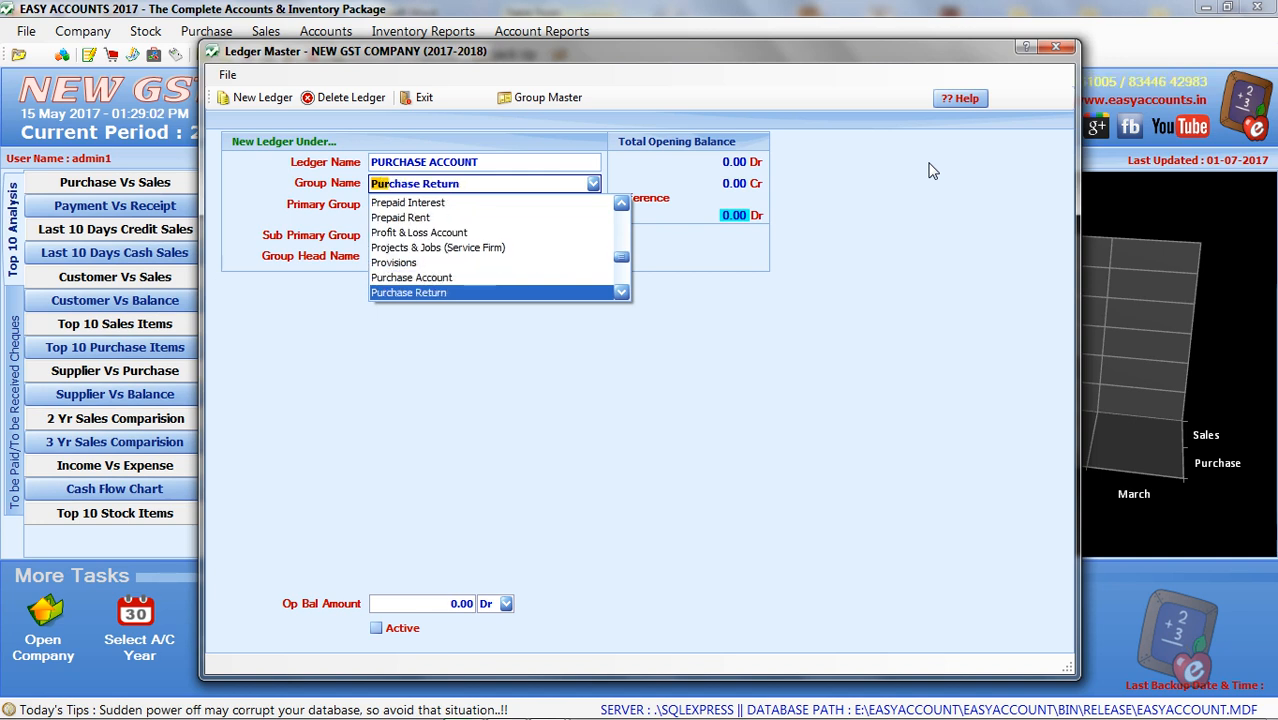
key(Up)
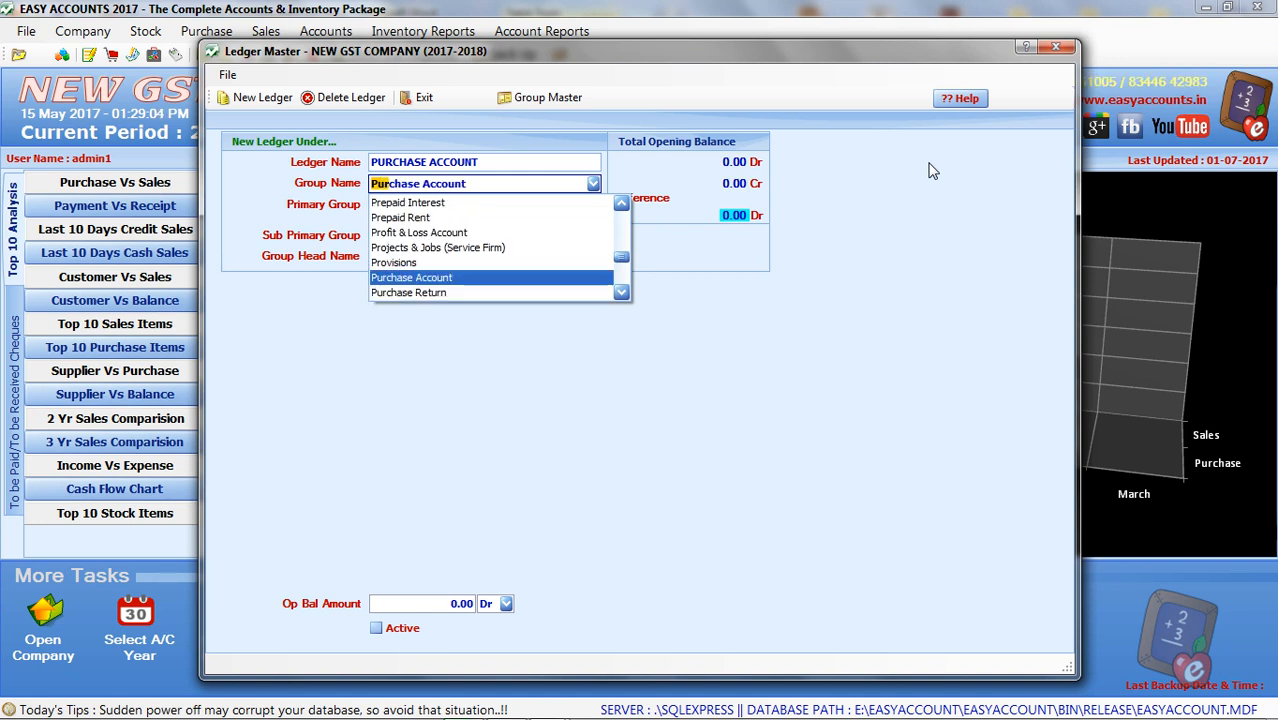
key(Return)
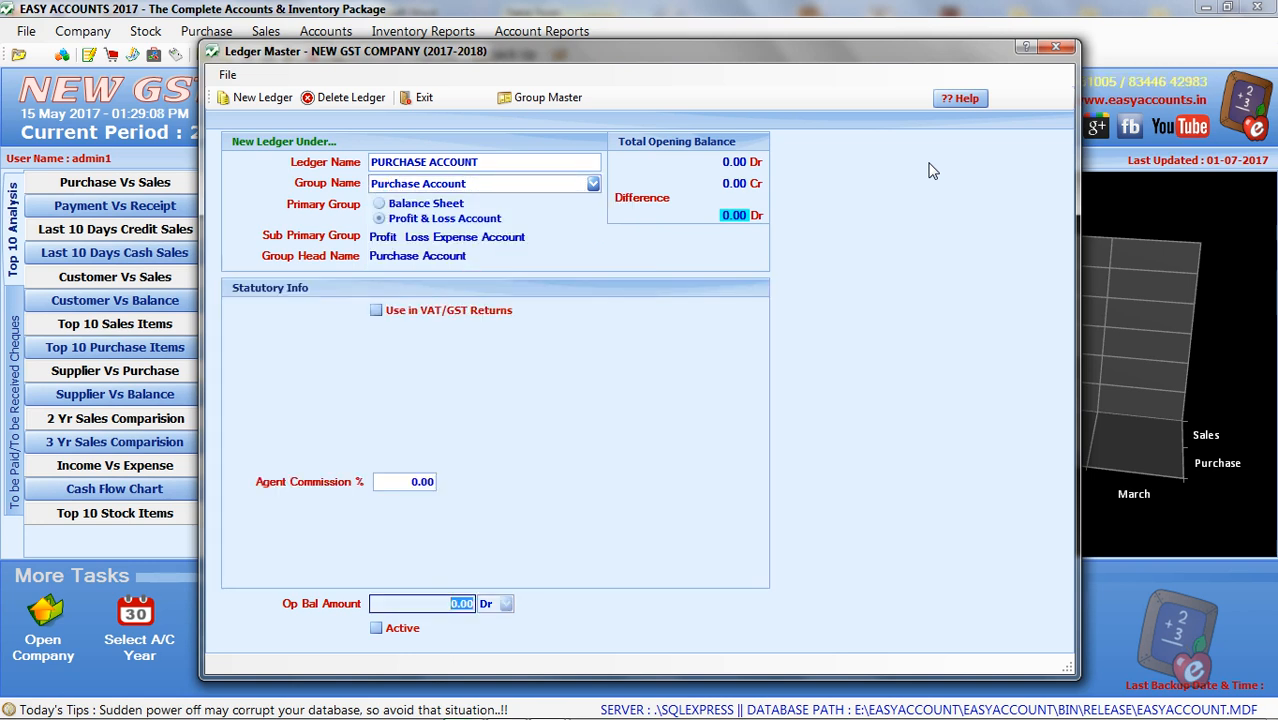
key(Return)
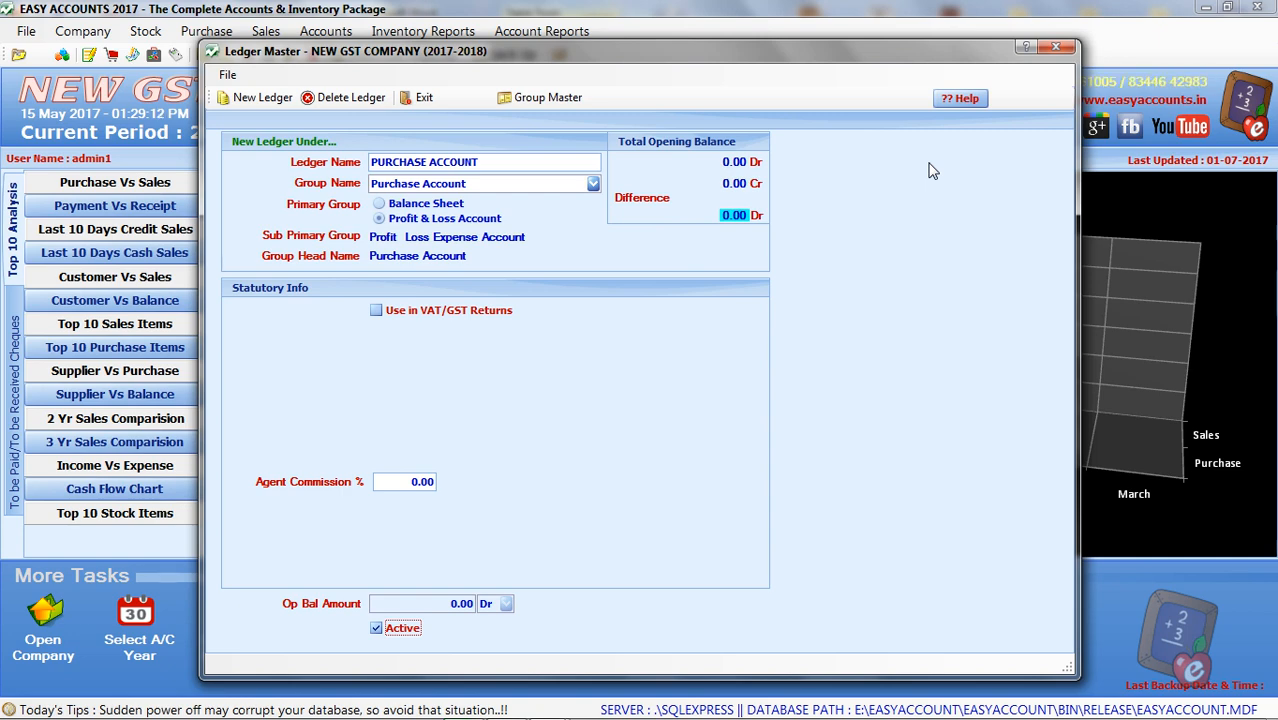
key(Return)
key(Return)
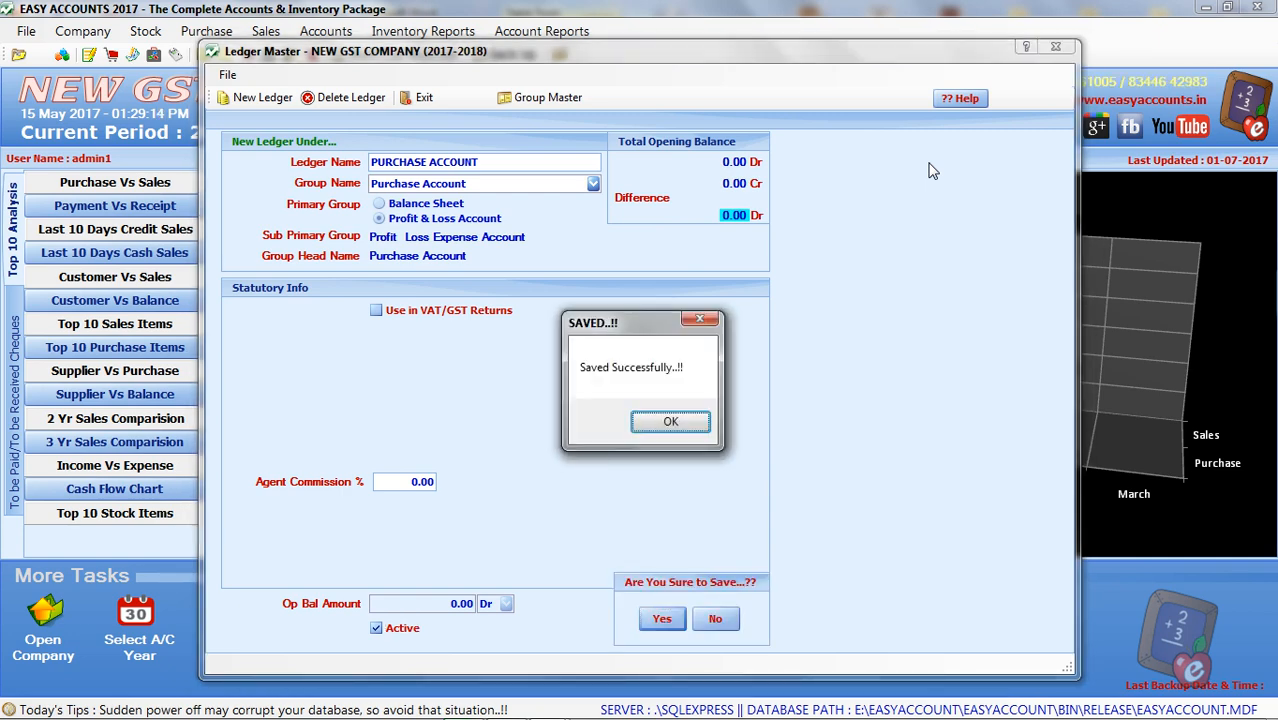
key(Return)
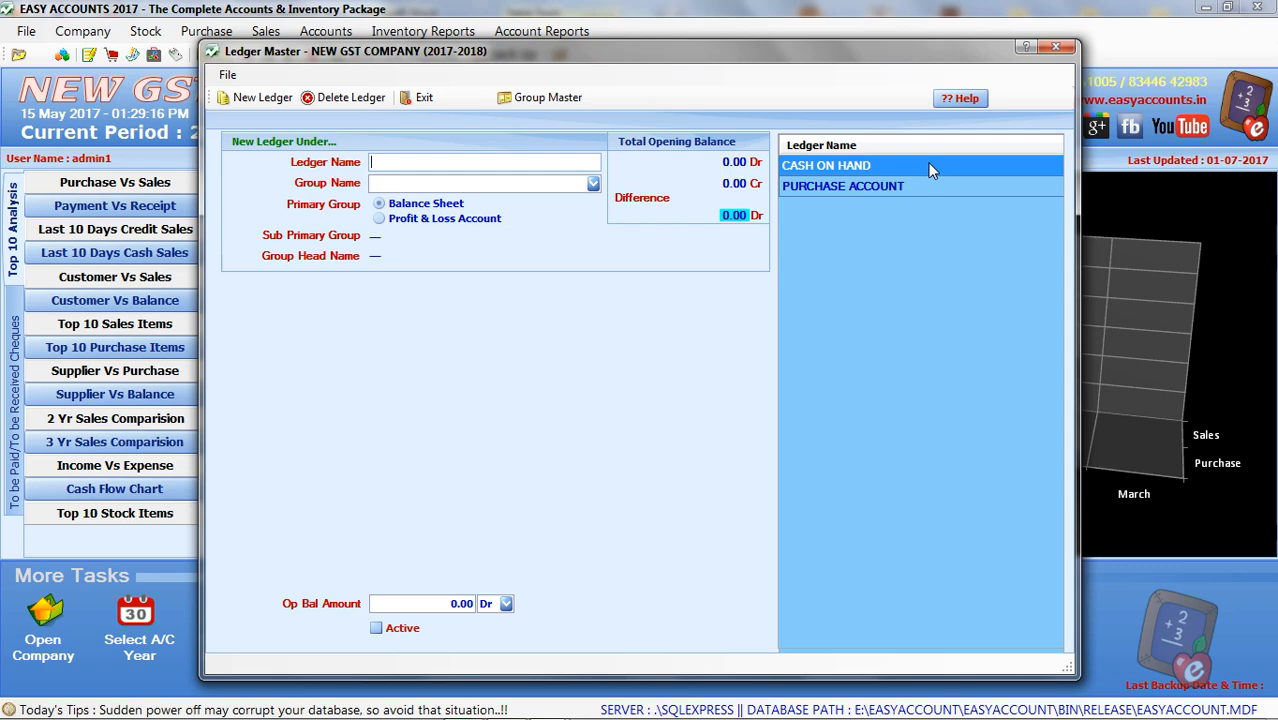
Step: Switch to the Word list and highlight the Input SGST 9.00% and Input CGST 9.00% ledger names
key(alt+Tab)
key(alt+Tab)
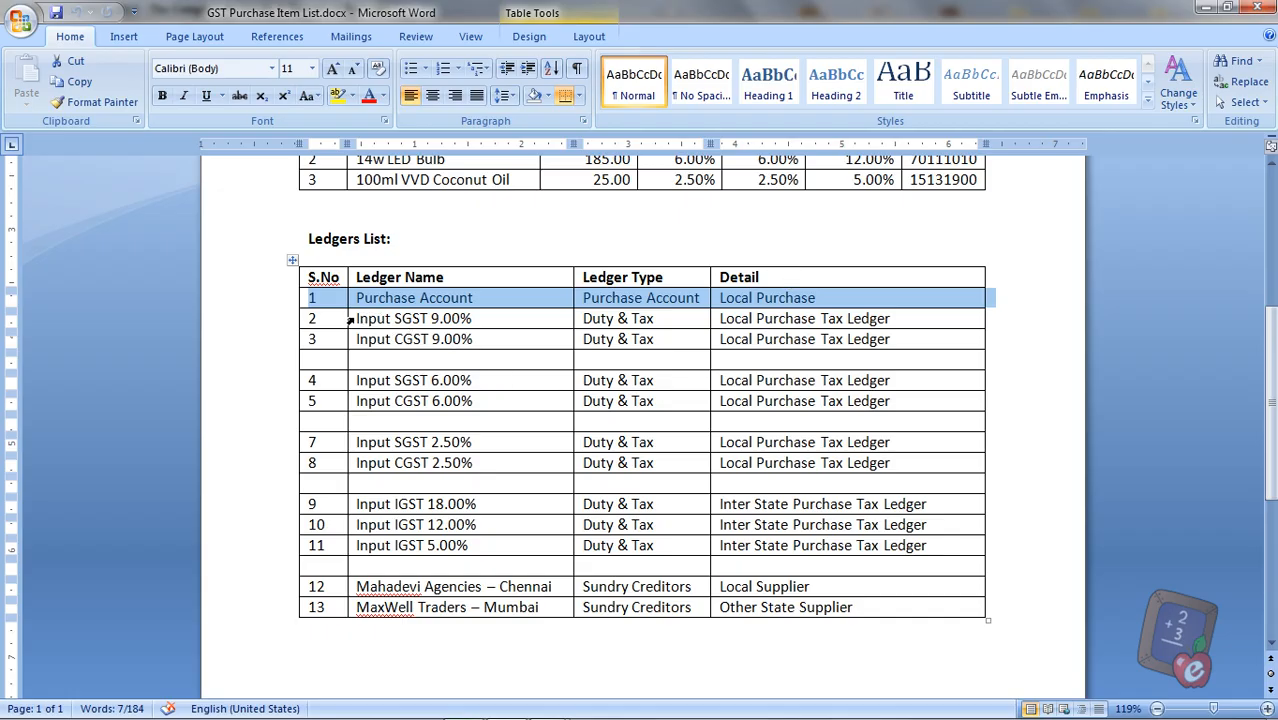
drag(350, 320, 345, 337)
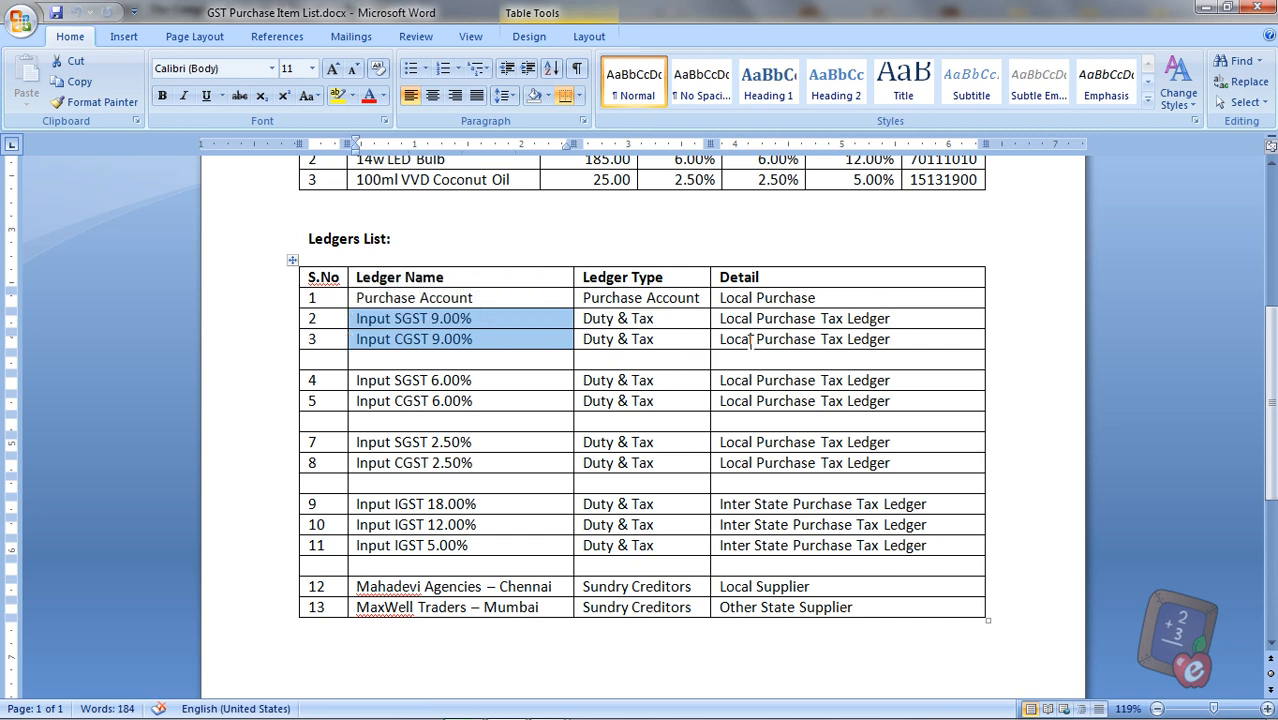
Step: Switch back to Easy Accounts, close the Ledger Master and open the GST Master
key(alt+Tab)
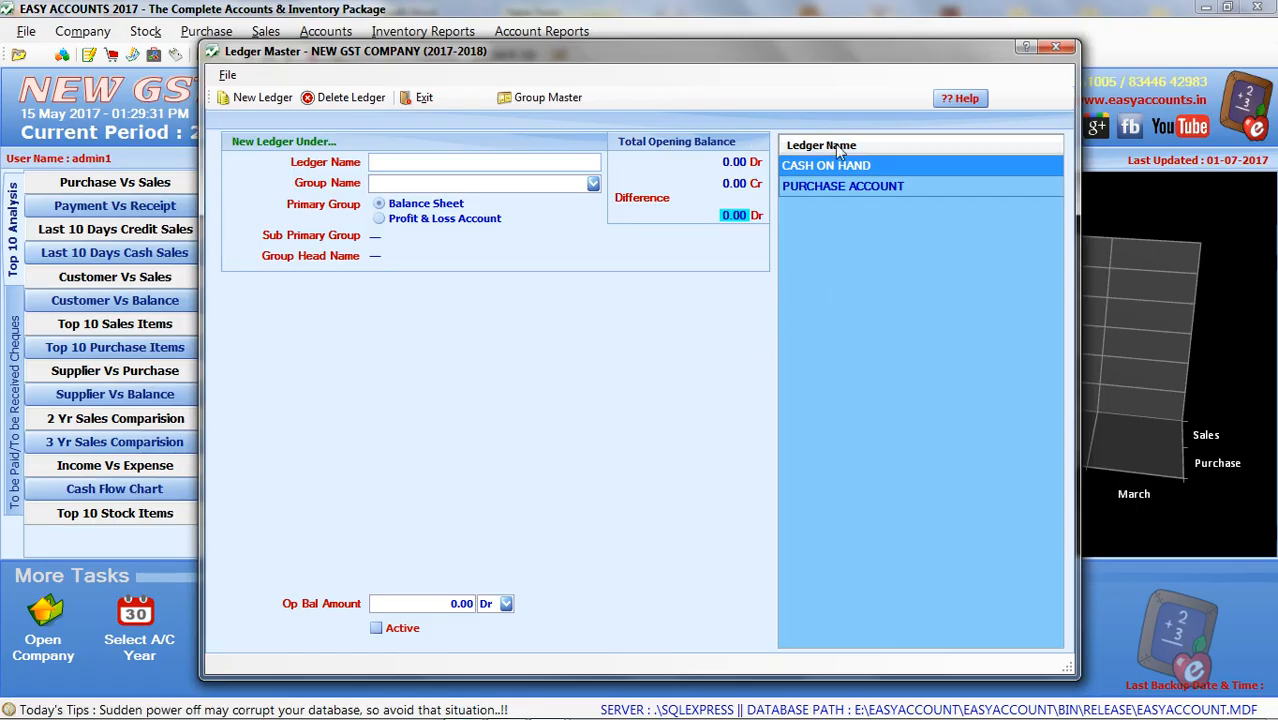
click(1056, 47)
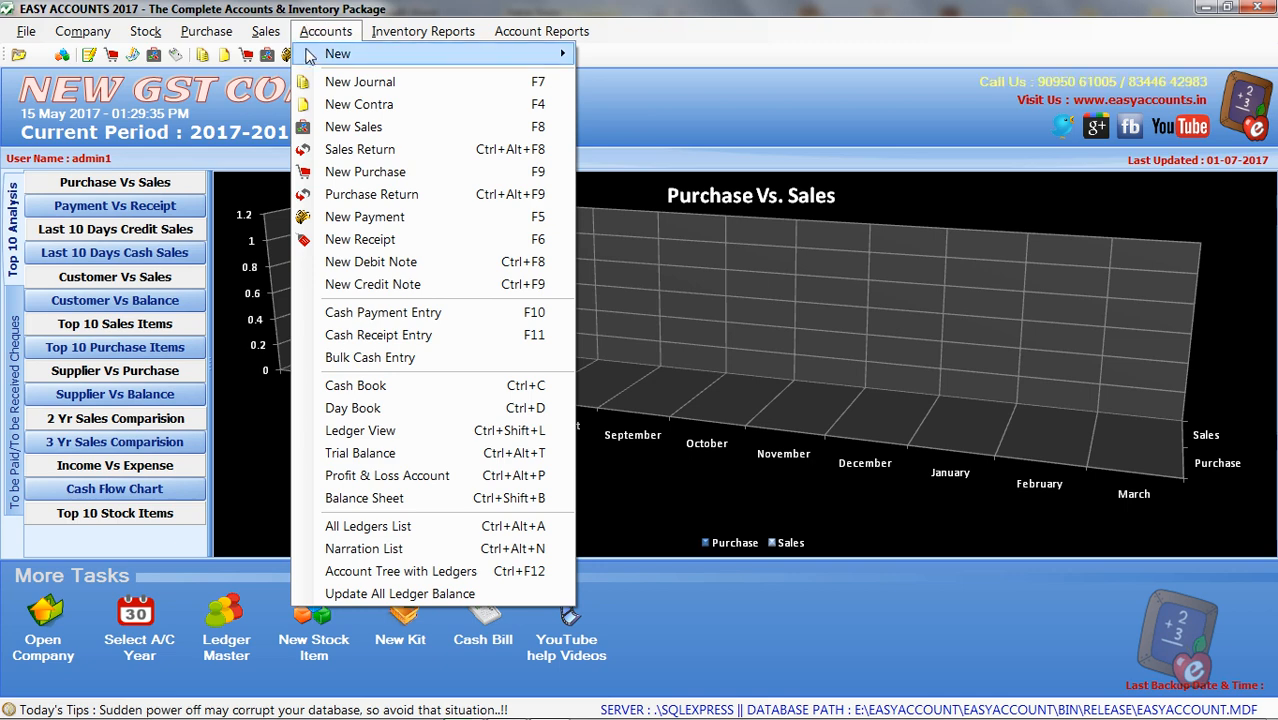
mouse_move(335, 53)
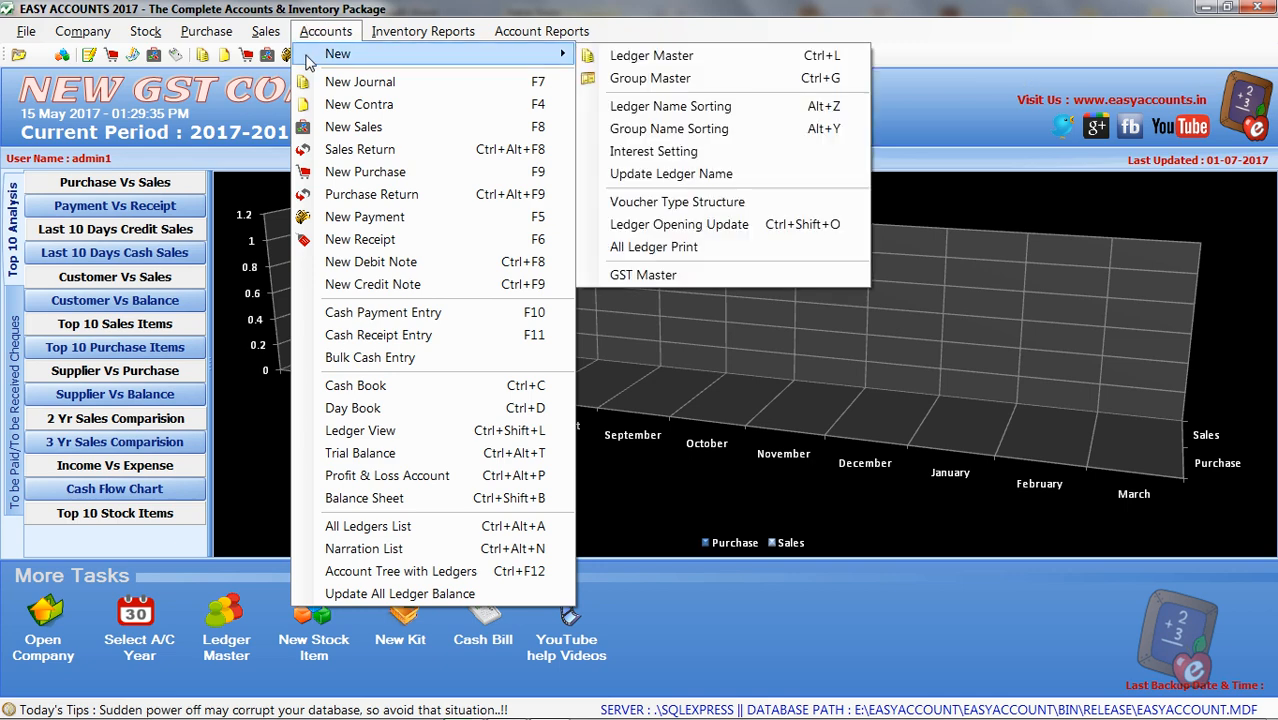
click(652, 277)
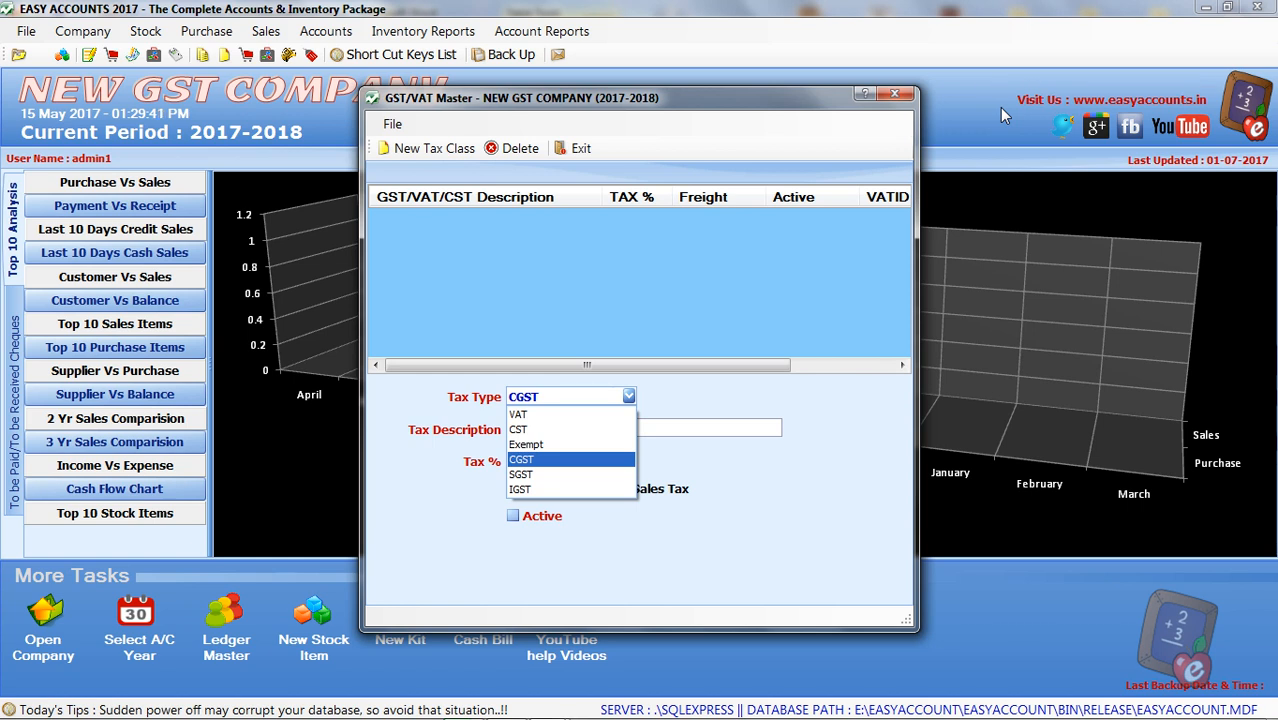
Step: Look through the available tax types and choose CGST for the new tax class
key(Up)
key(Down)
key(Up)
key(Up)
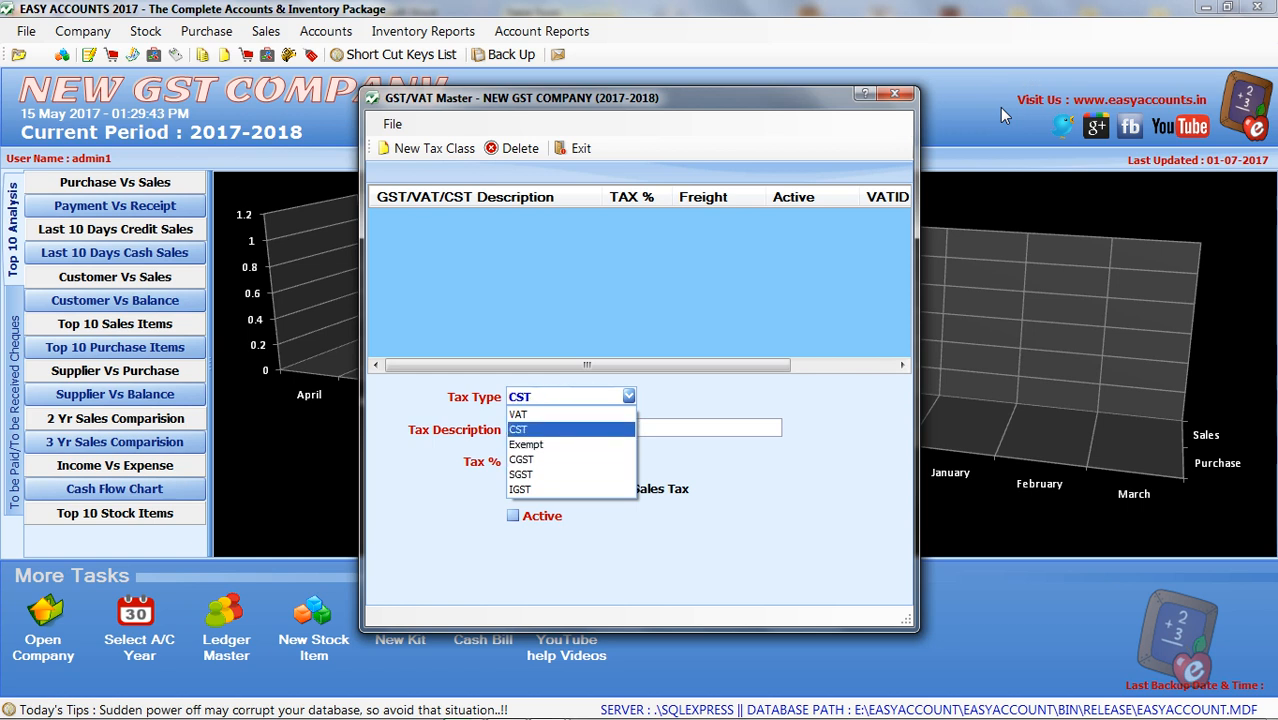
key(Up)
key(Down)
key(Down)
key(Down)
key(Down)
key(Up)
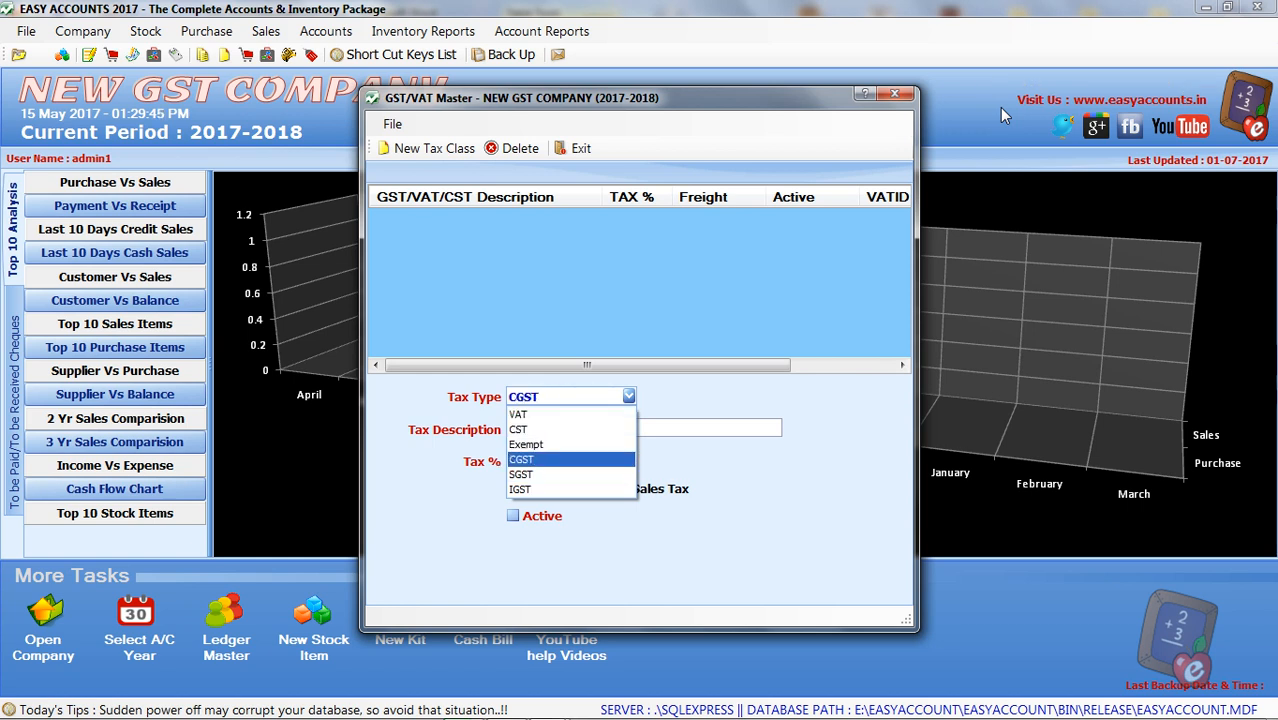
key(Down)
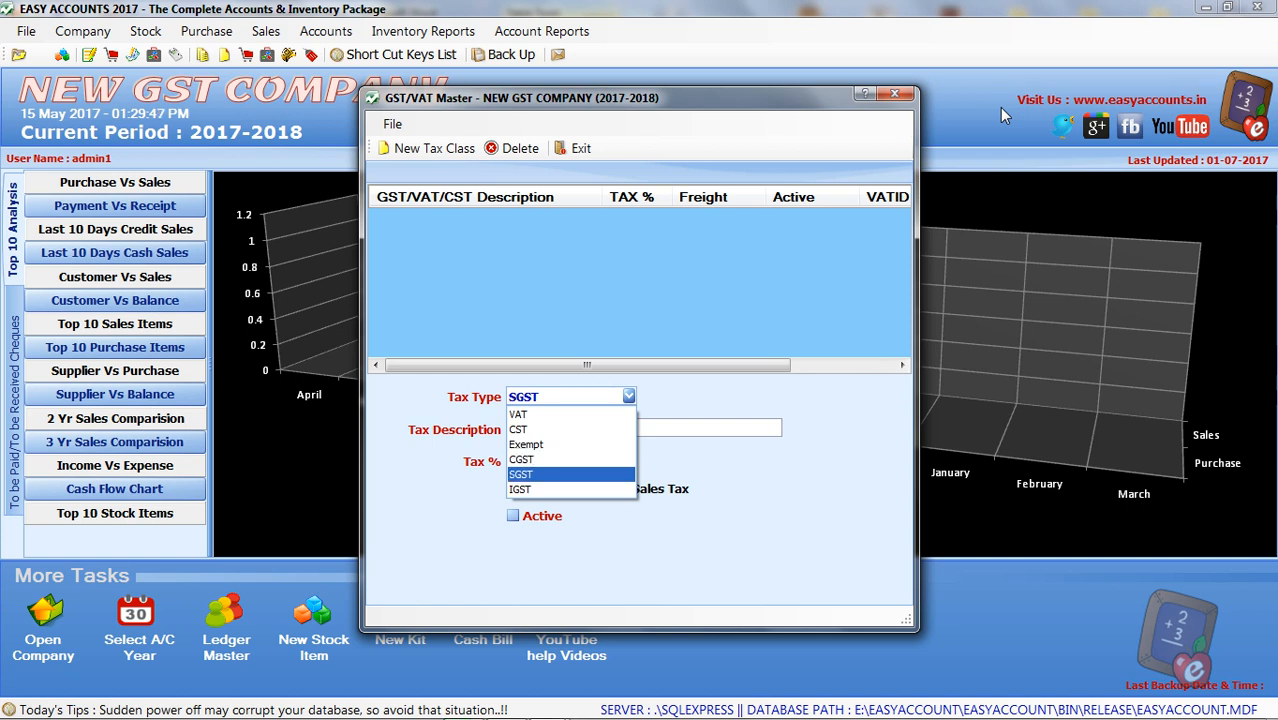
key(Down)
key(Up)
key(Up)
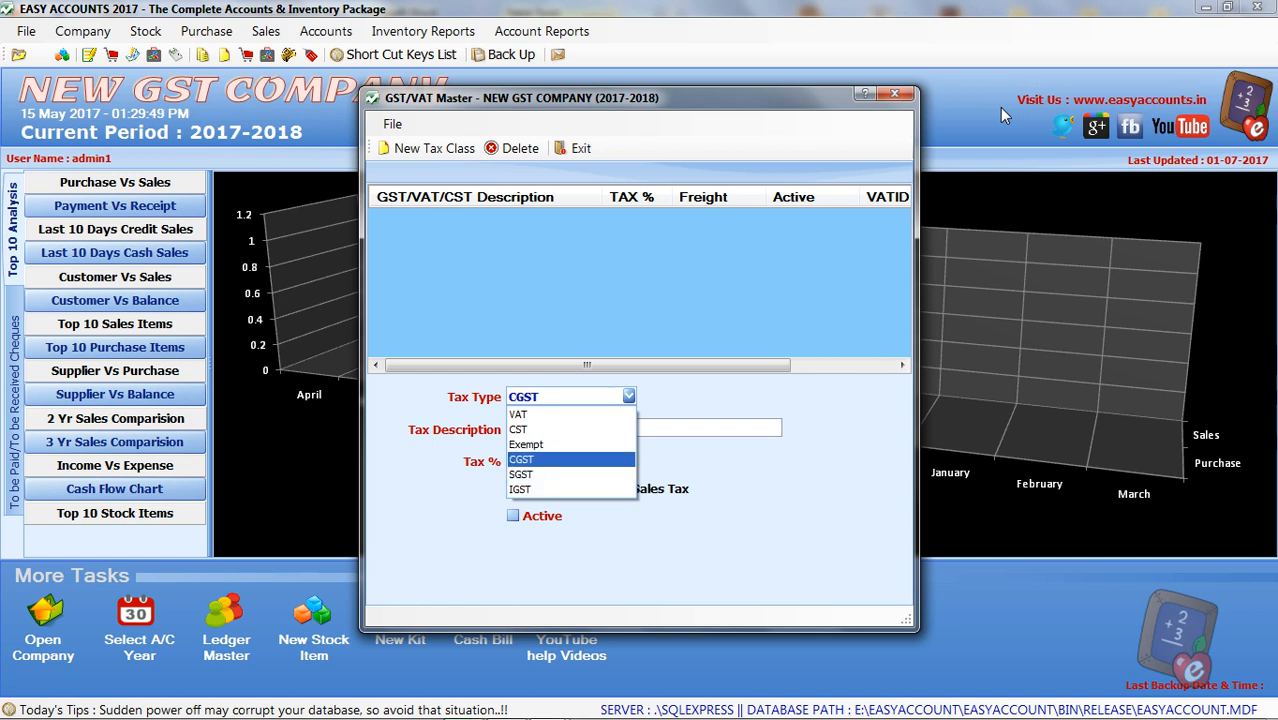
key(Return)
Step: Check the ledger name in the Word list and enter INPUT CGST 9.00% as the tax description in the GST Master
key(alt+Tab)
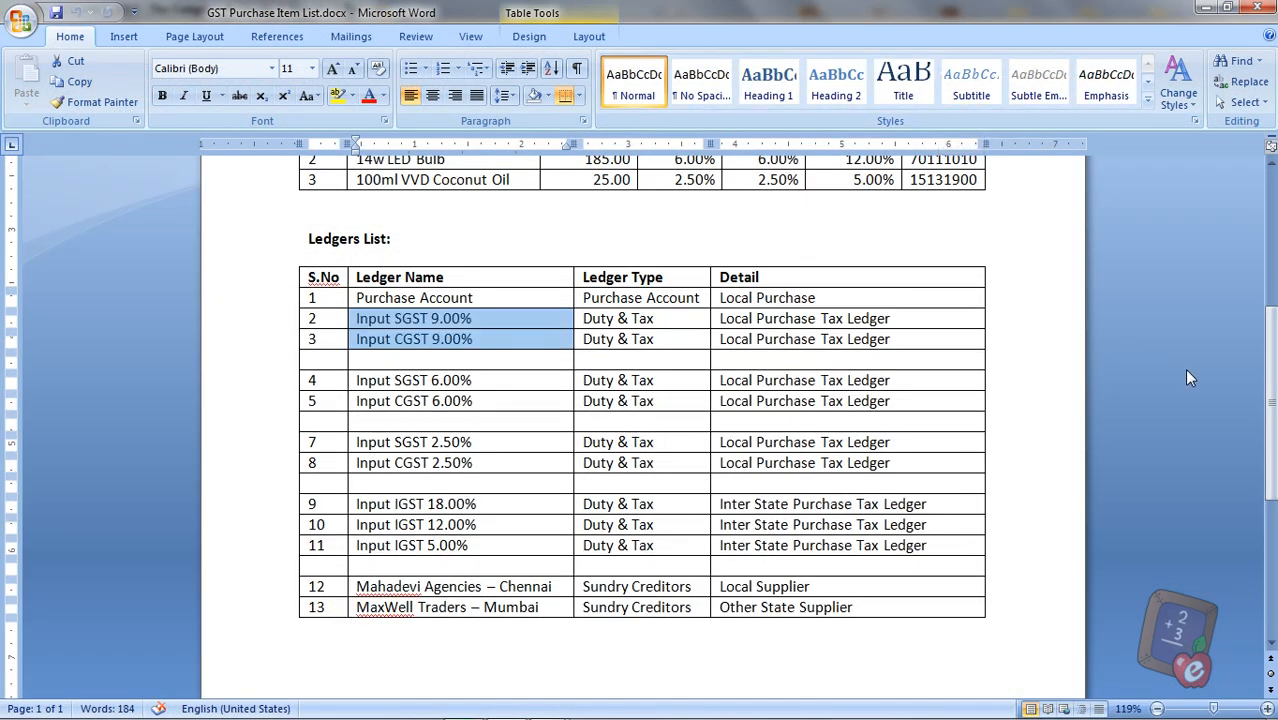
key(alt+Tab)
key(alt+Tab)
key(alt+shift+Tab)
key(alt+shift+Tab)
key(alt+Tab)
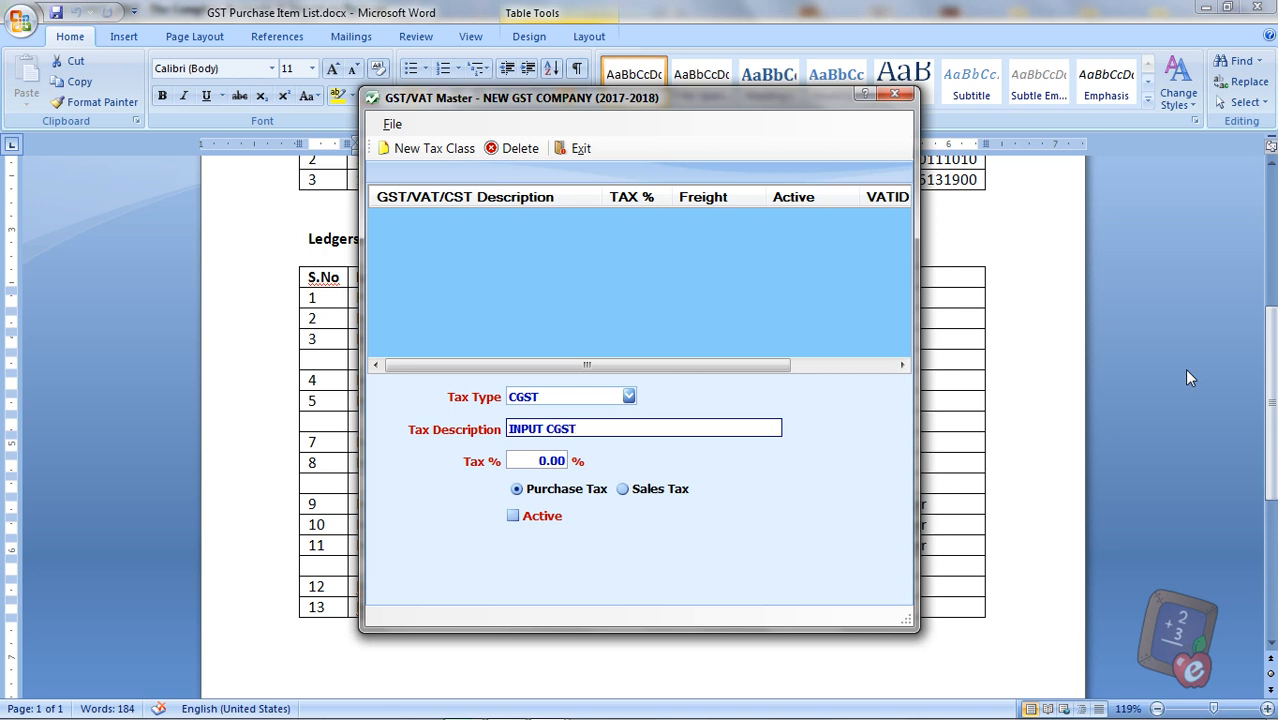
text(00)
key(Tab)
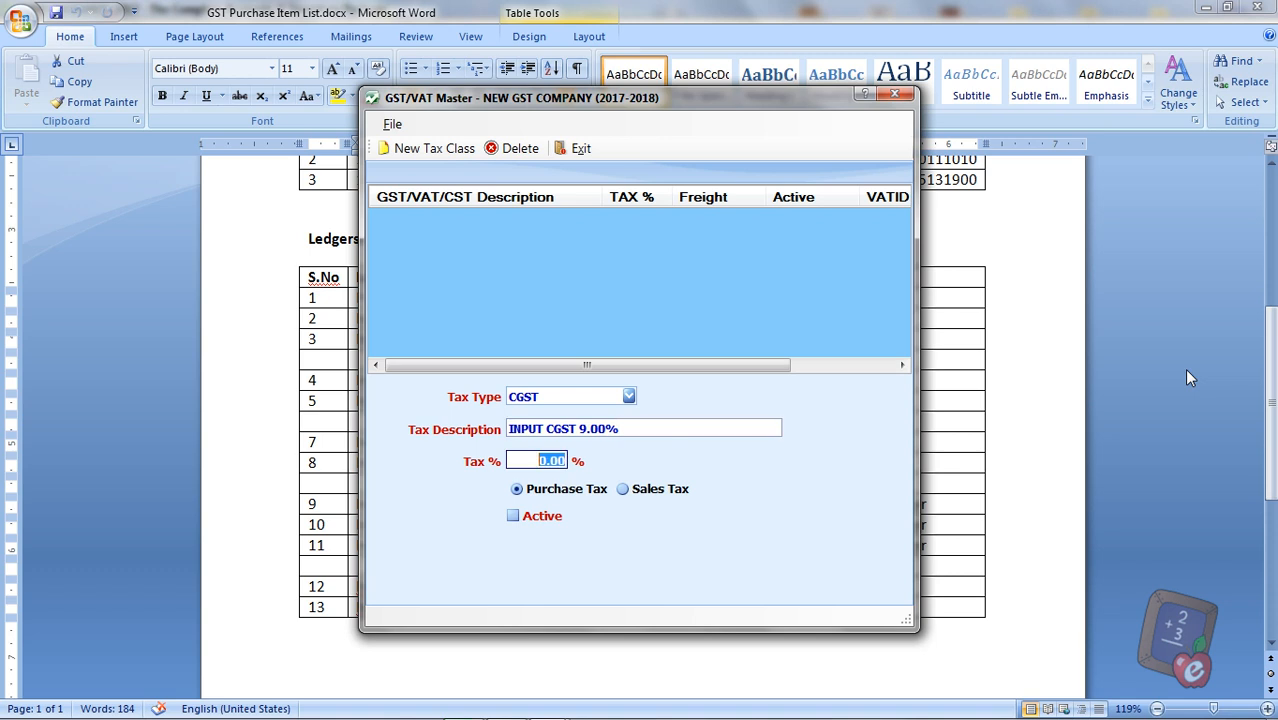
Step: Set the tax rate to 9%, keep it as an active Purchase Tax, and save the CGST tax class
text(9)
key(Tab)
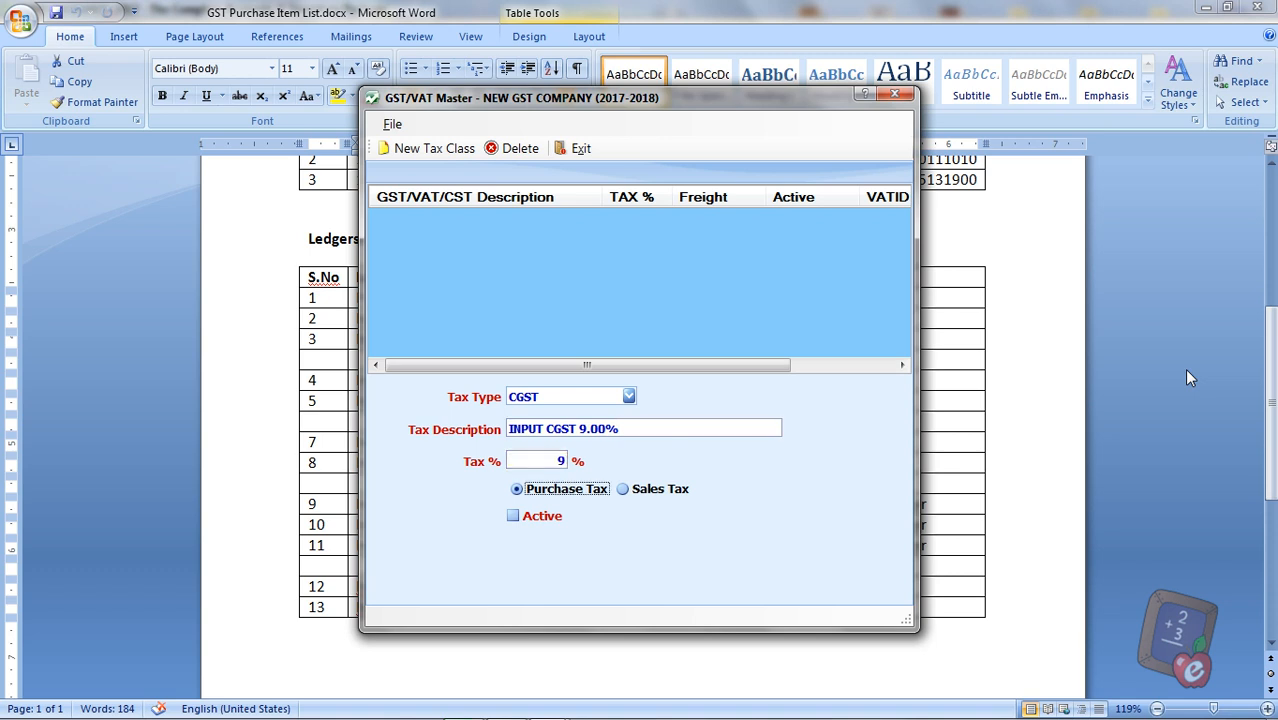
key(Tab)
key(Return)
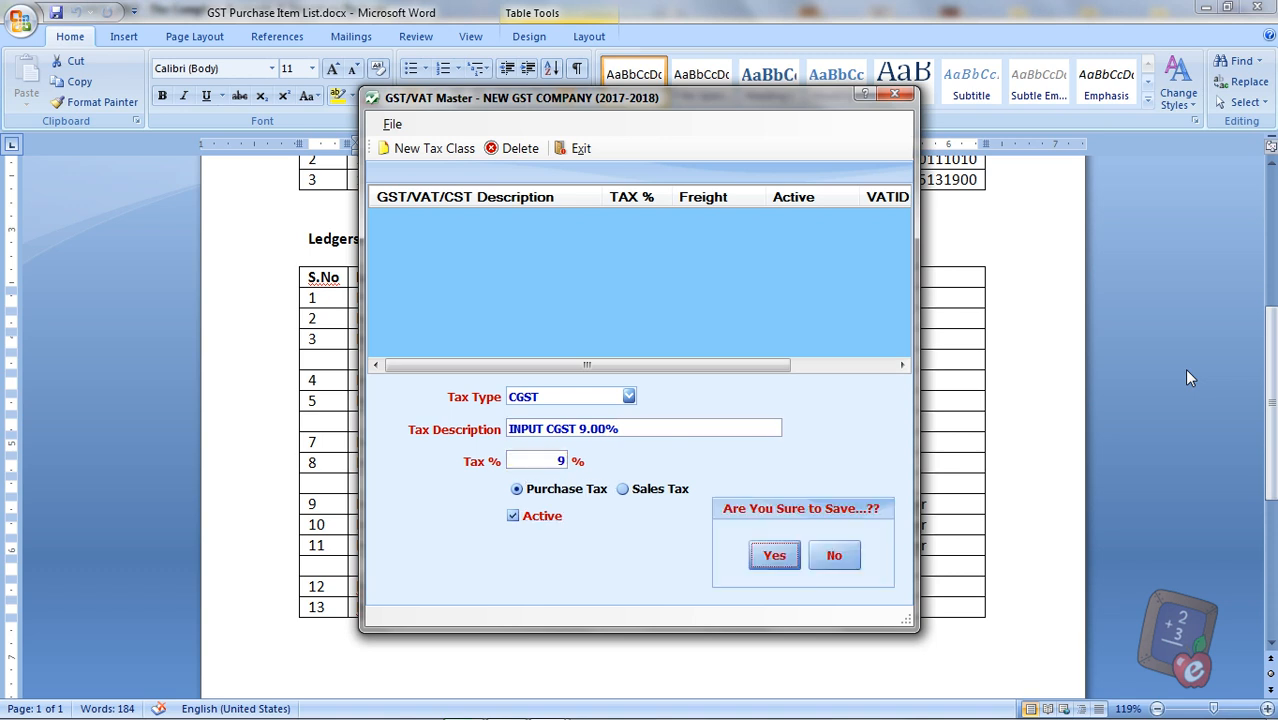
key(Return)
key(Return)
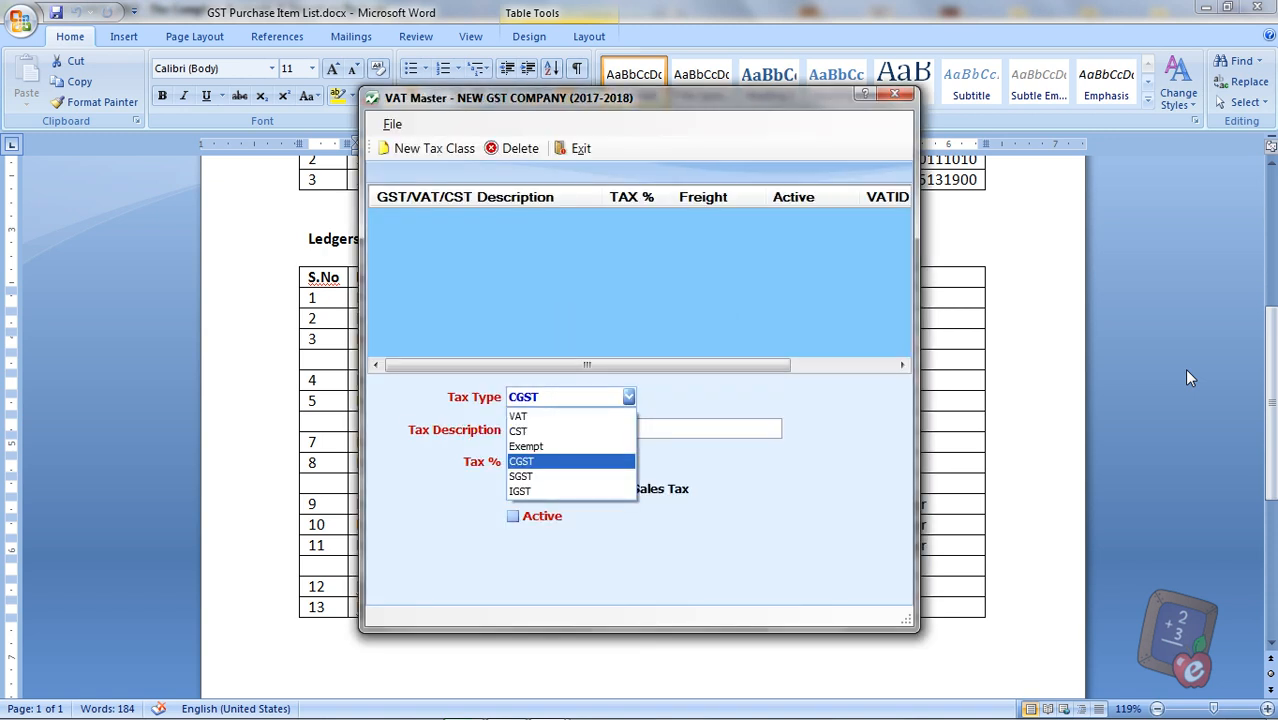
Step: Choose SGST as the tax type and enter INPUT SGST 9.00% as the tax description
key(Down)
key(Return)
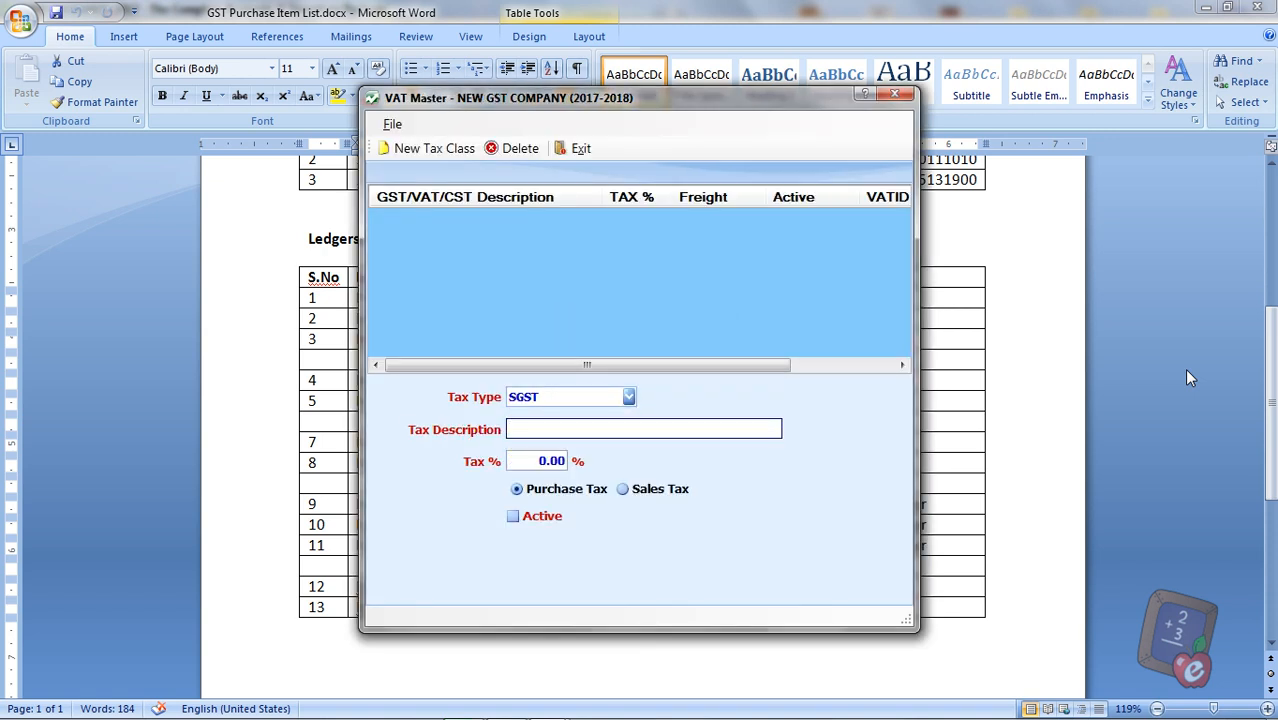
text(INPUT SGST 9.00)
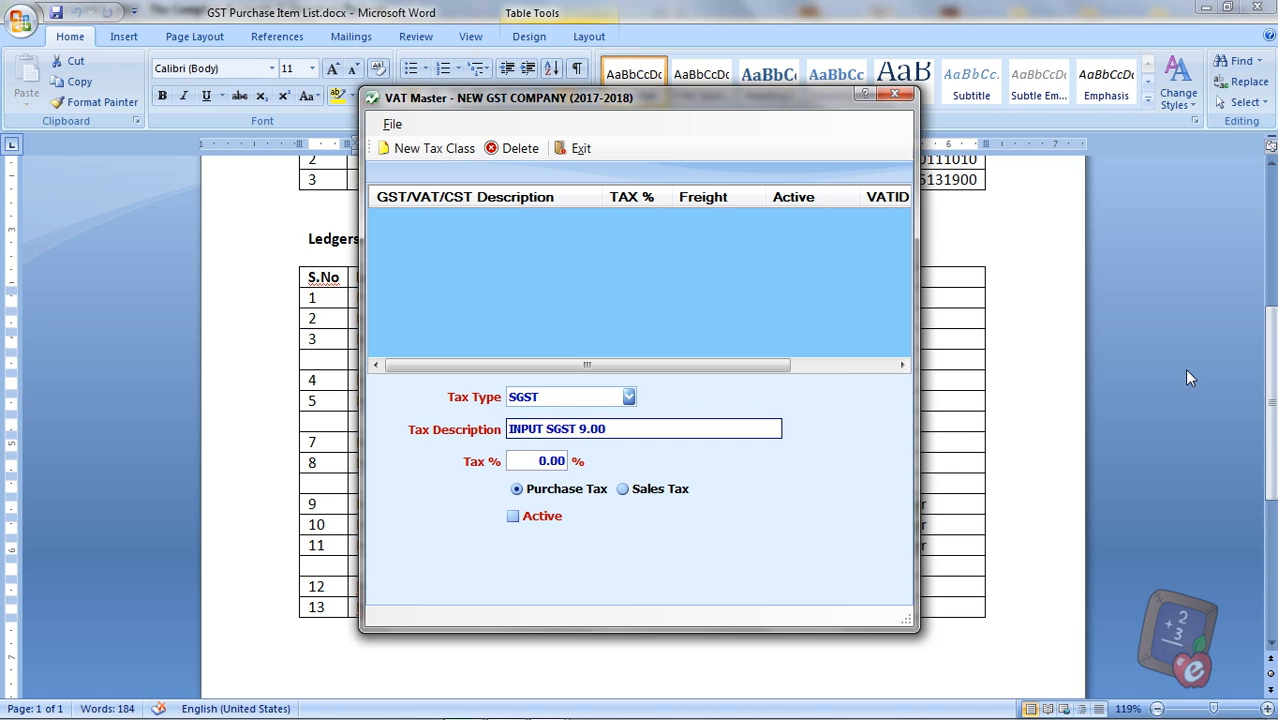
text(%)
Step: Set the SGST tax rate to 9%, mark it as an active Purchase Tax, and save the tax class
key(Tab)
text(9)
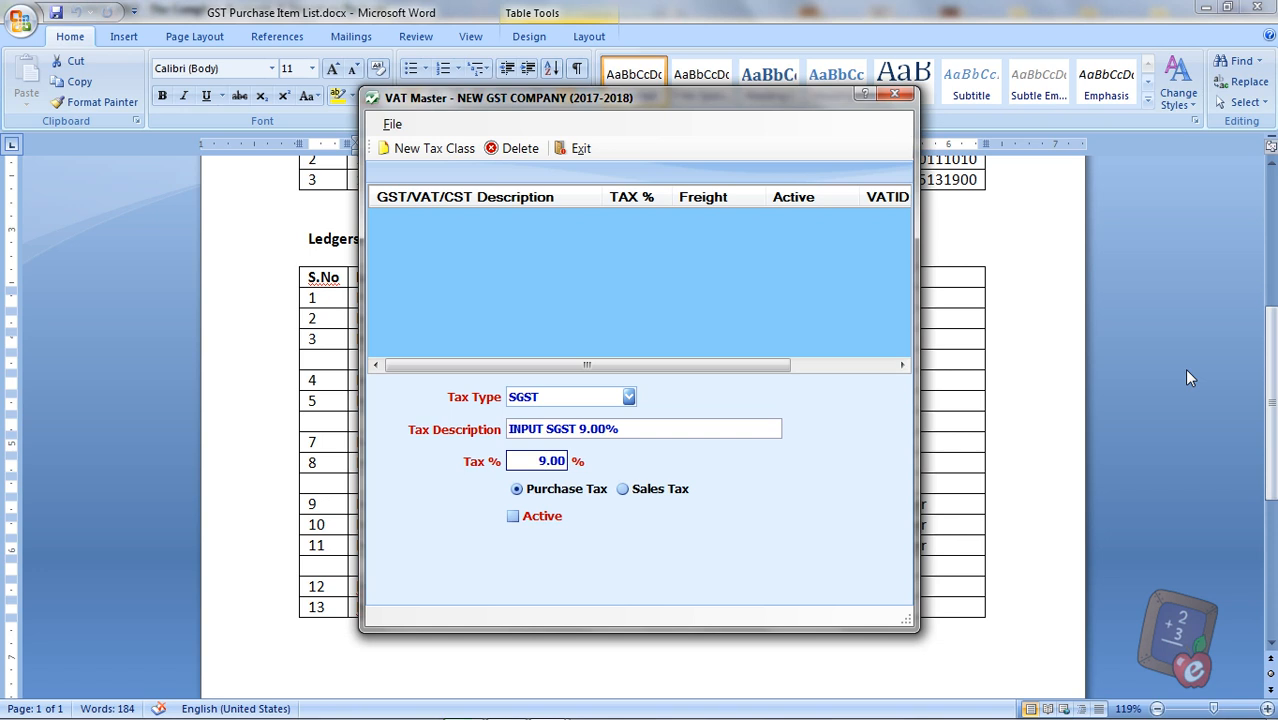
key(Tab)
key(Tab)
key(Return)
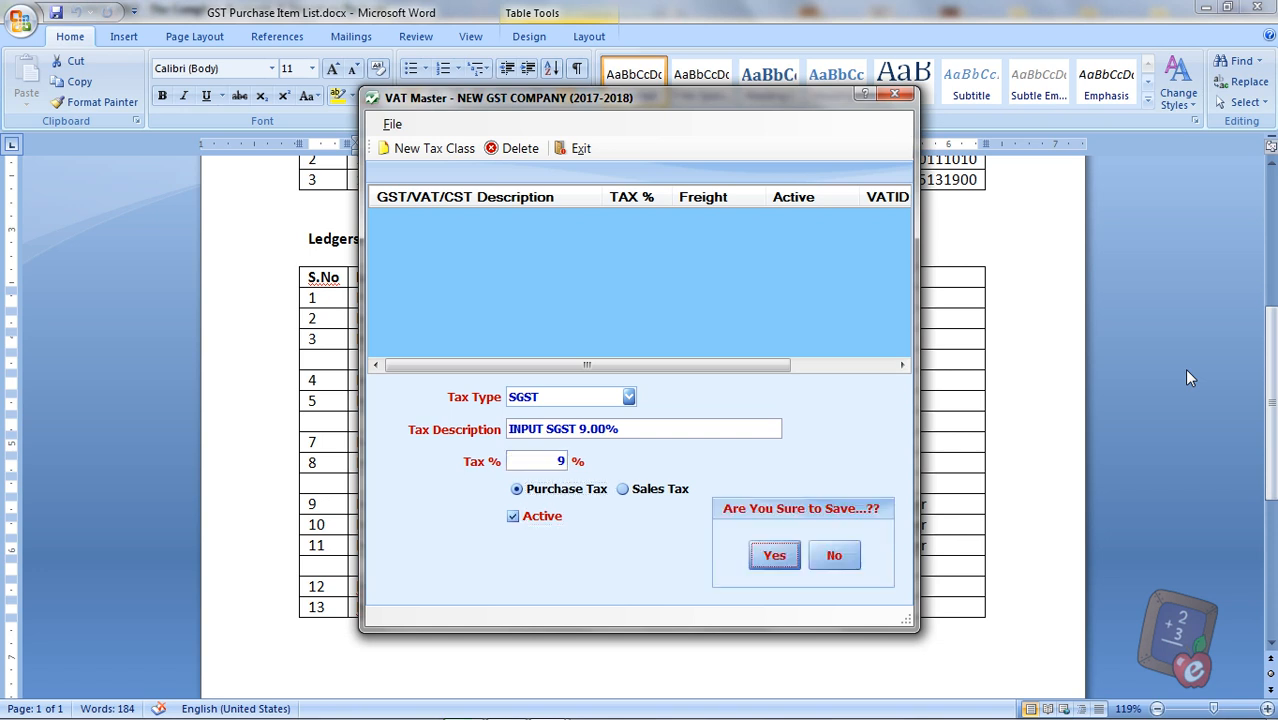
key(Return)
key(Return)
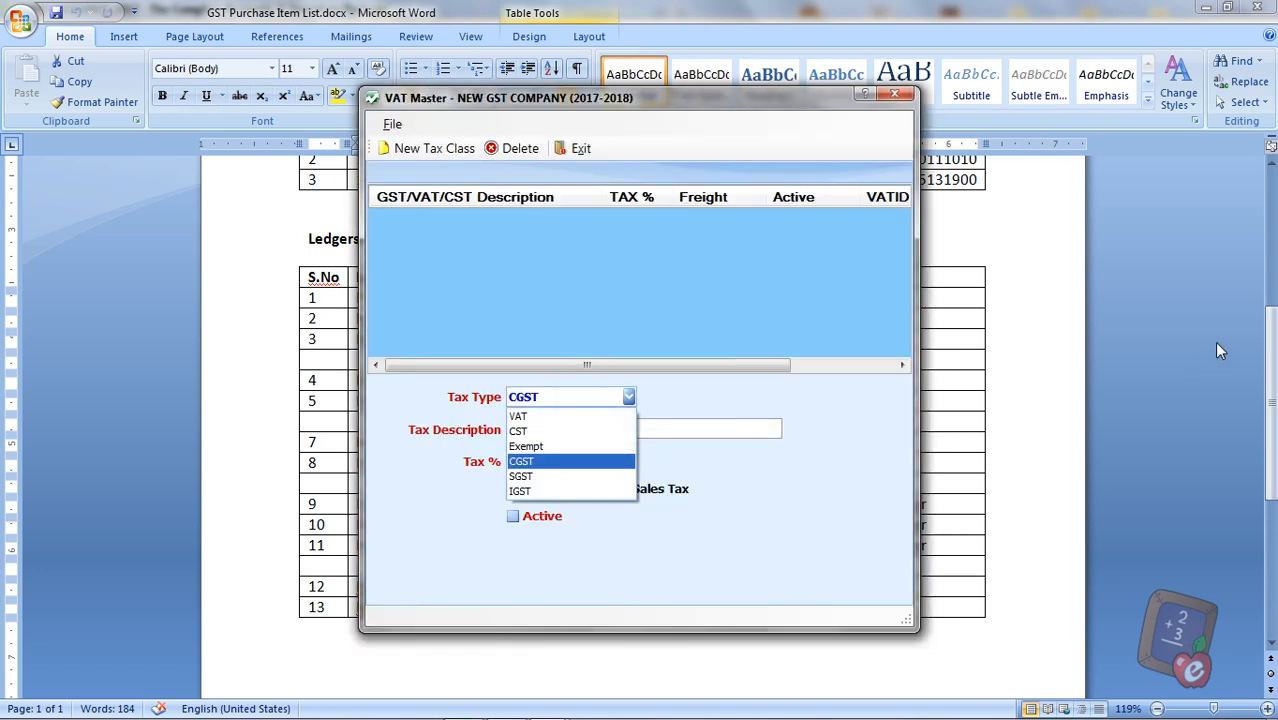
Step: Move the VAT Master window clear of the Word ledger names and enter INPUT CGST 6.00% as the description of a CGST tax class
drag(692, 106, 941, 158)
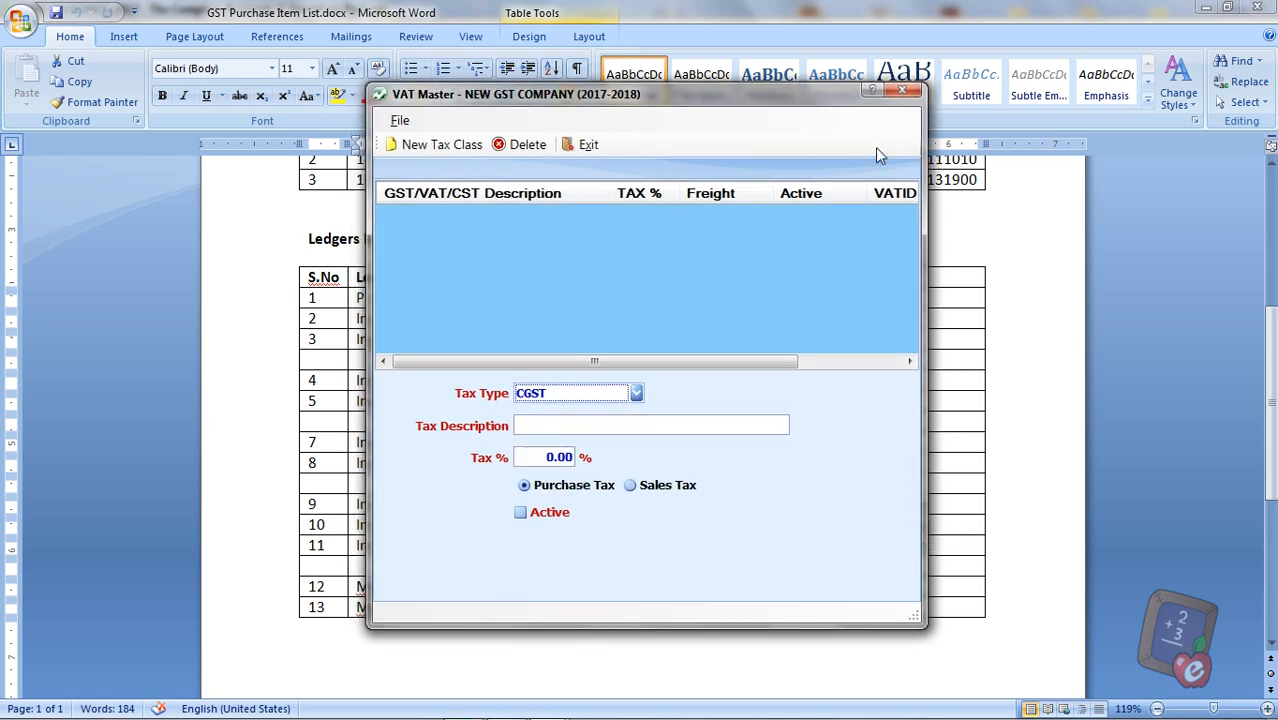
drag(612, 100, 812, 133)
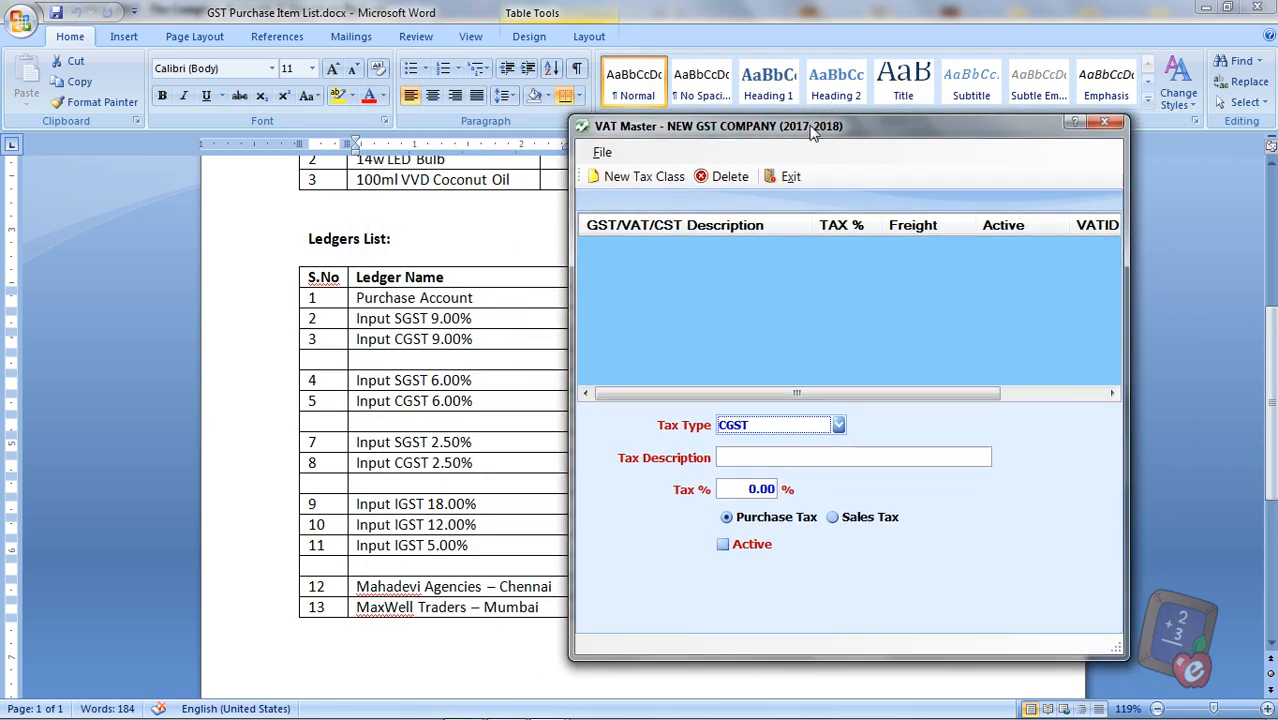
key(Tab)
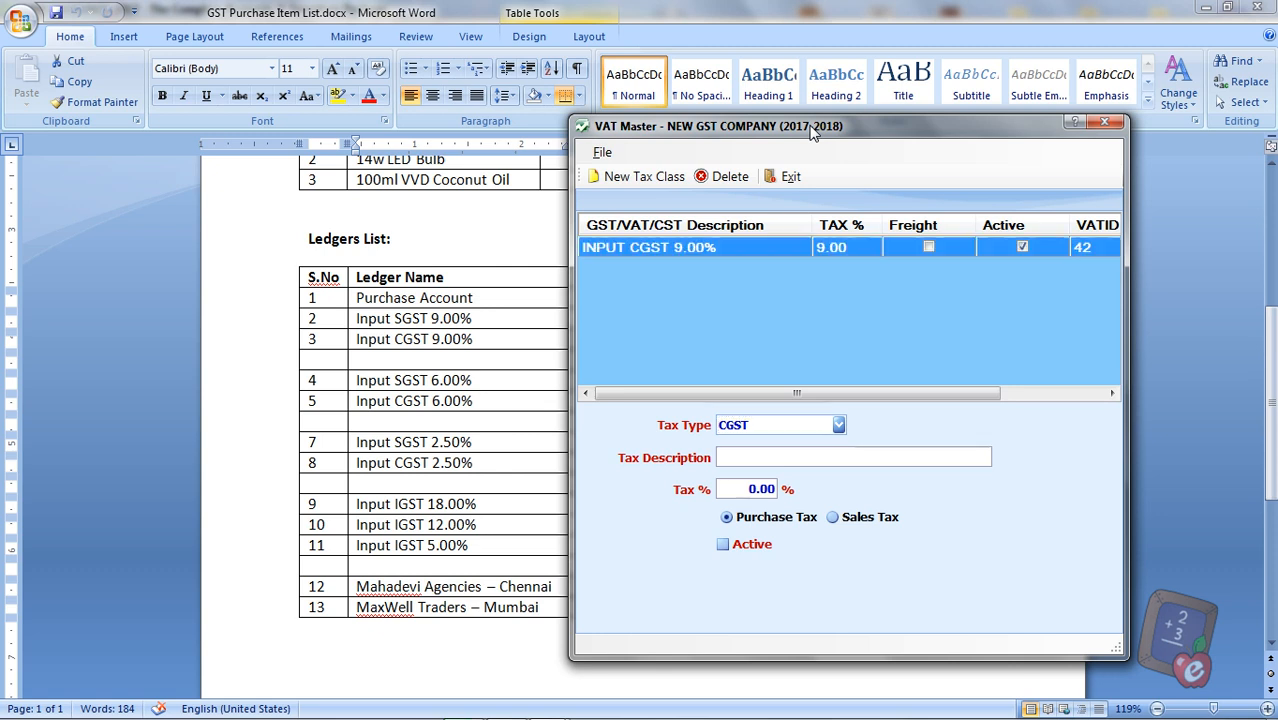
text(INPUT )
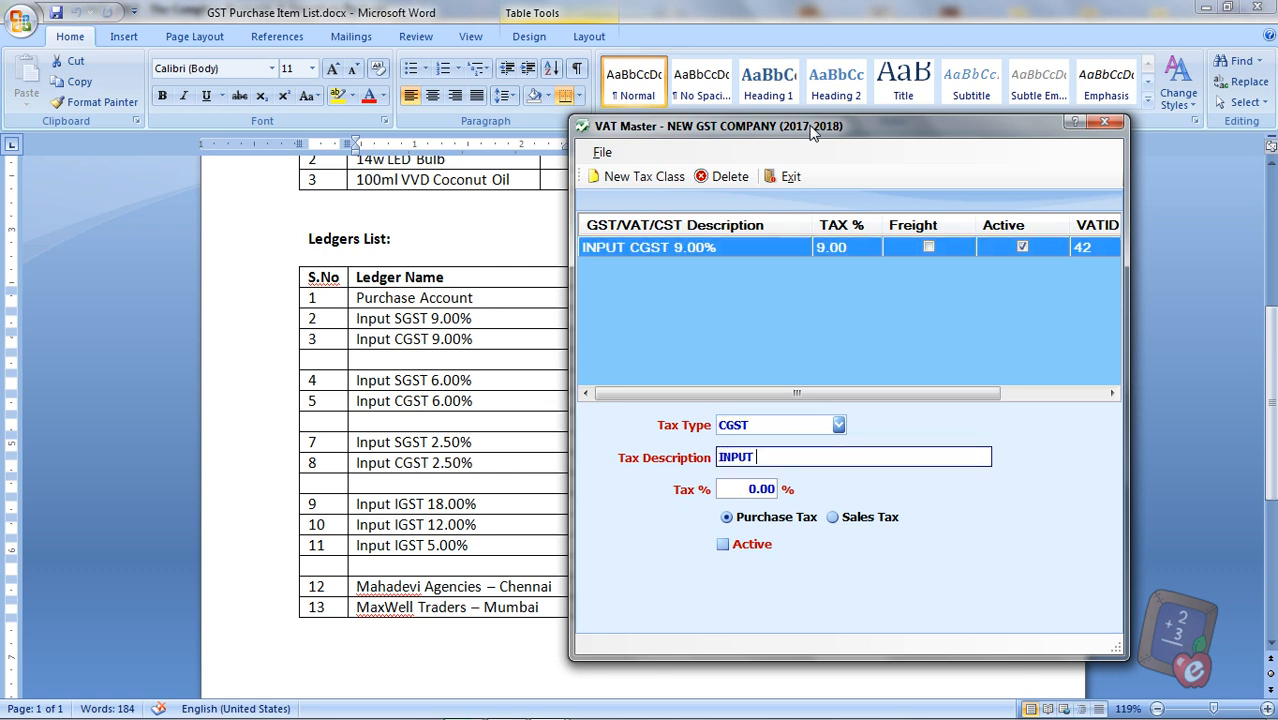
text(V)
key(BackSpace)
text(CGST 6.)
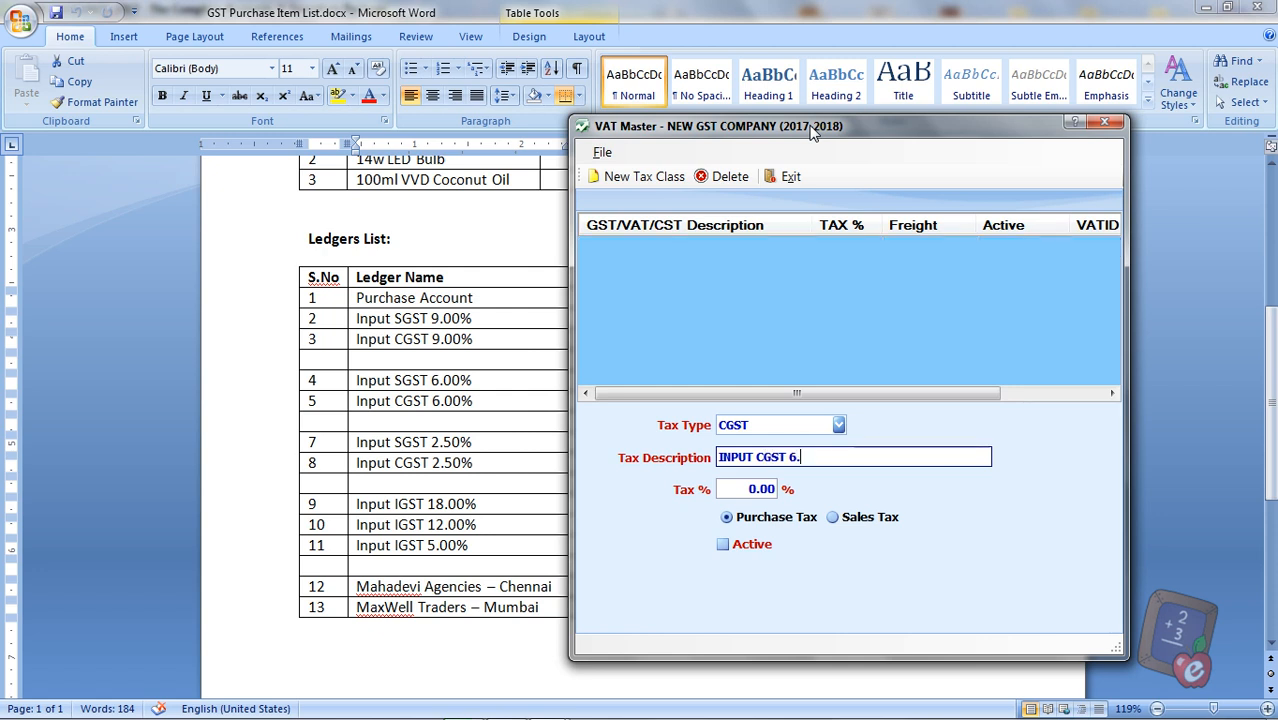
text(00%)
Step: Set the CGST tax rate to 6%, mark it as an active Purchase Tax, and save the tax class
key(Tab)
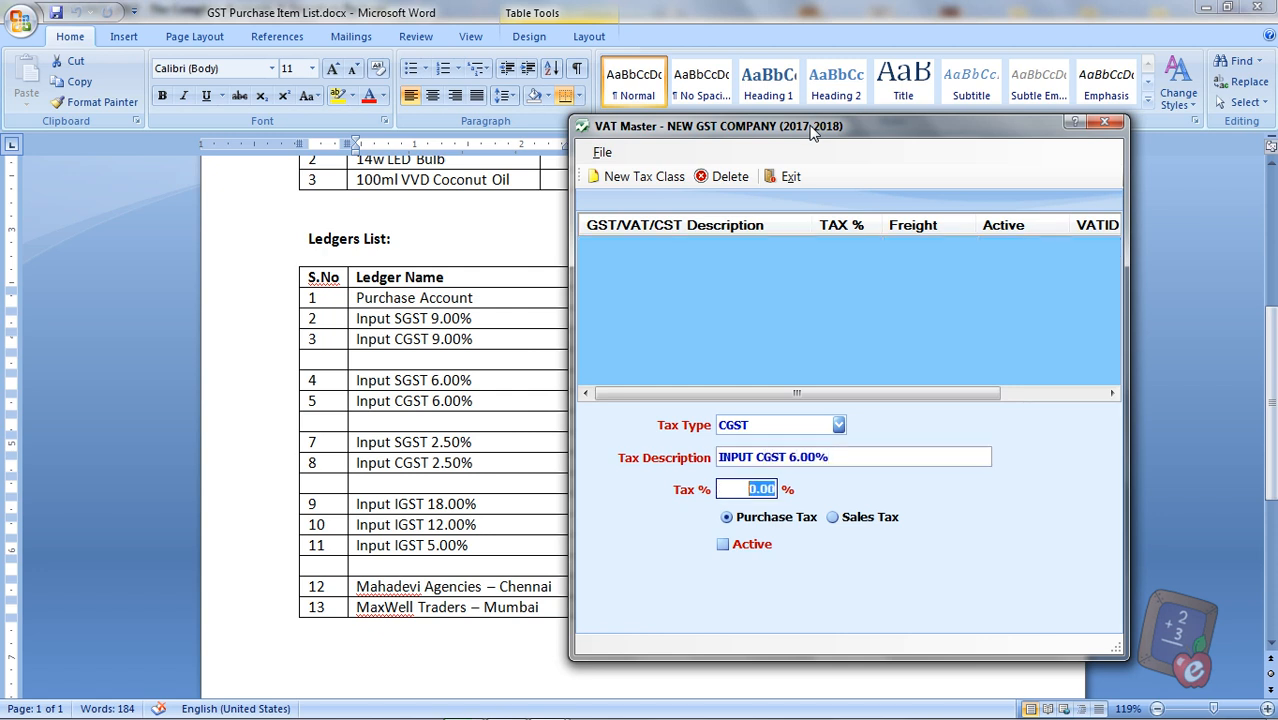
text(6)
key(Tab)
key(Tab)
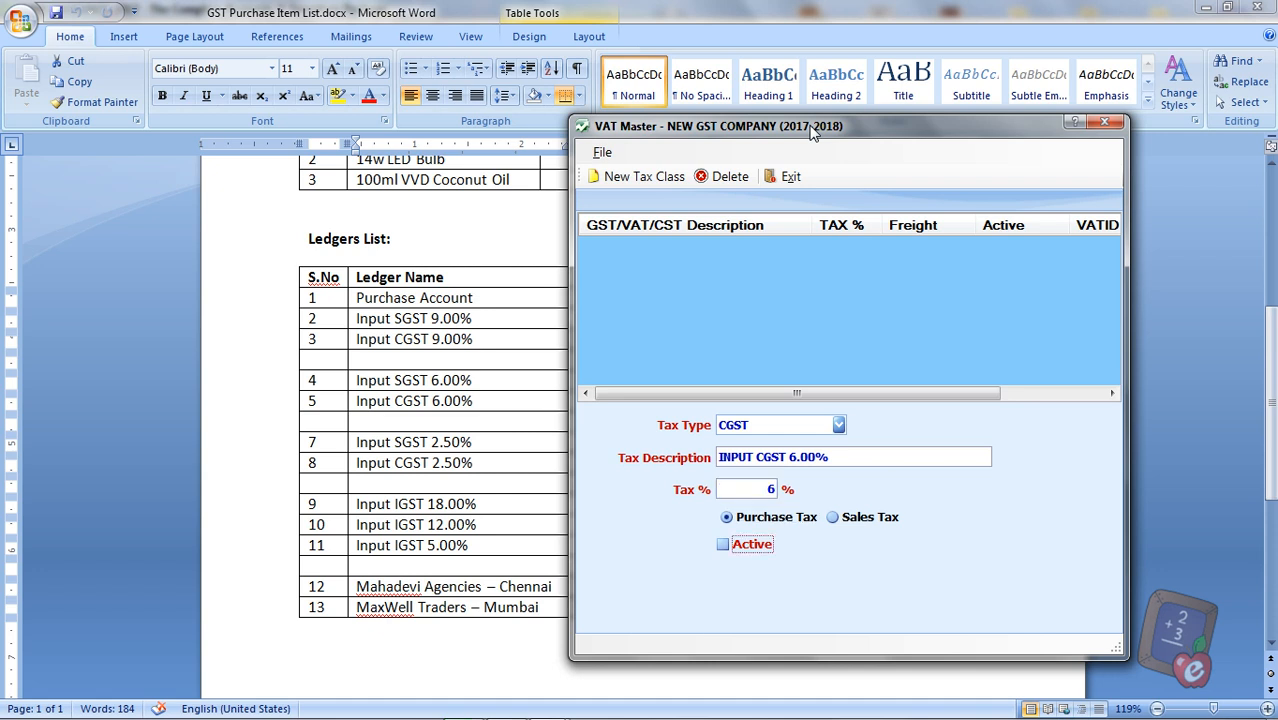
key(Return)
key(Return)
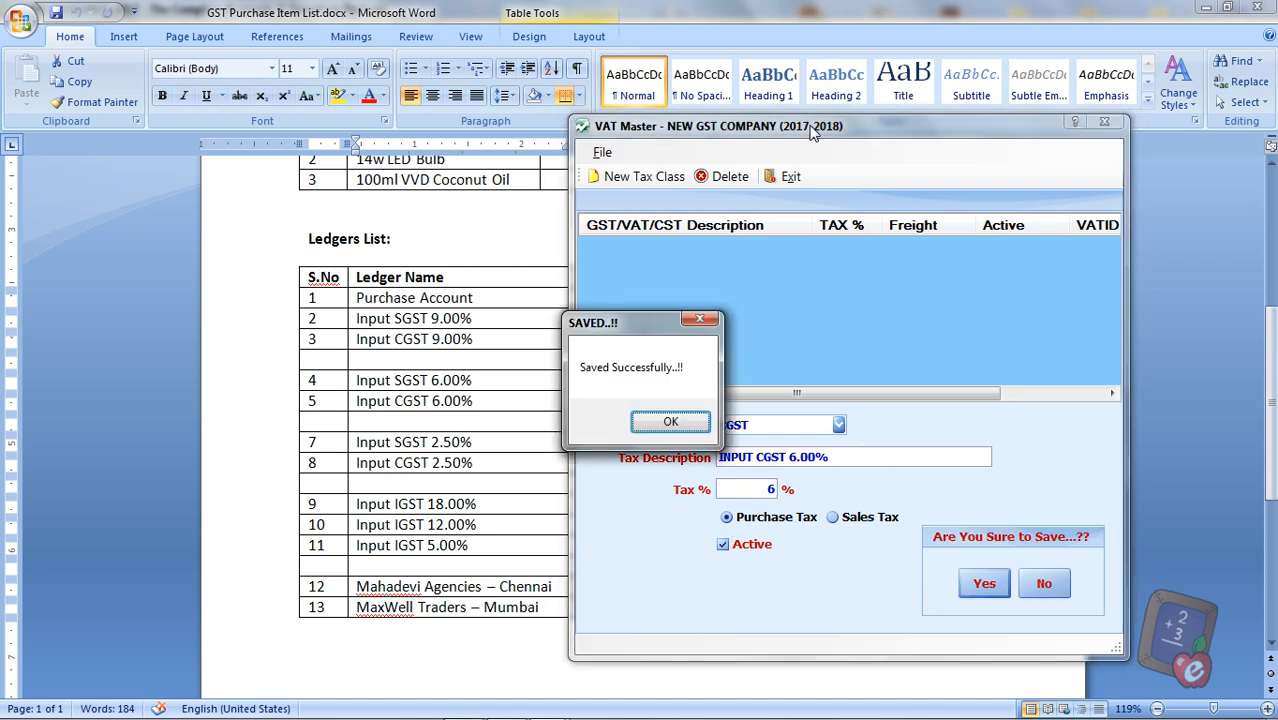
key(Return)
Step: Choose SGST as the tax type and enter INPUT SGST 6.00% as the tax description
key(Down)
key(Return)
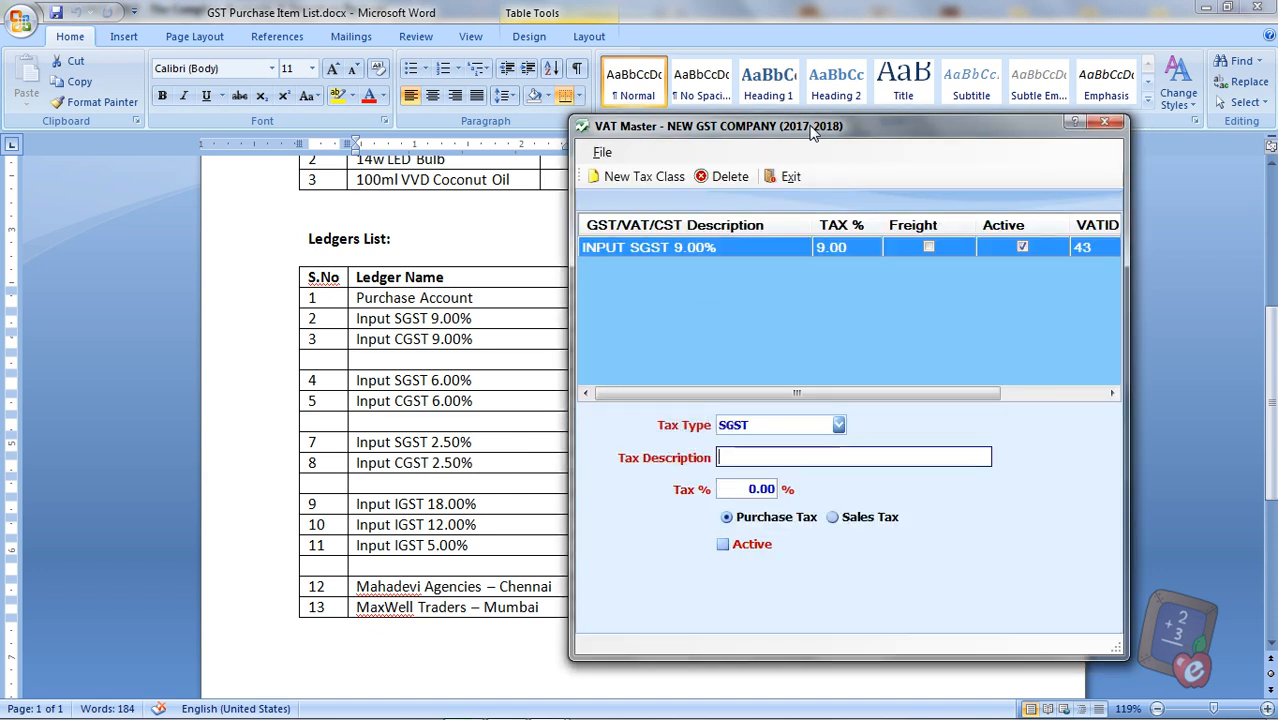
text(INPUT SGST)
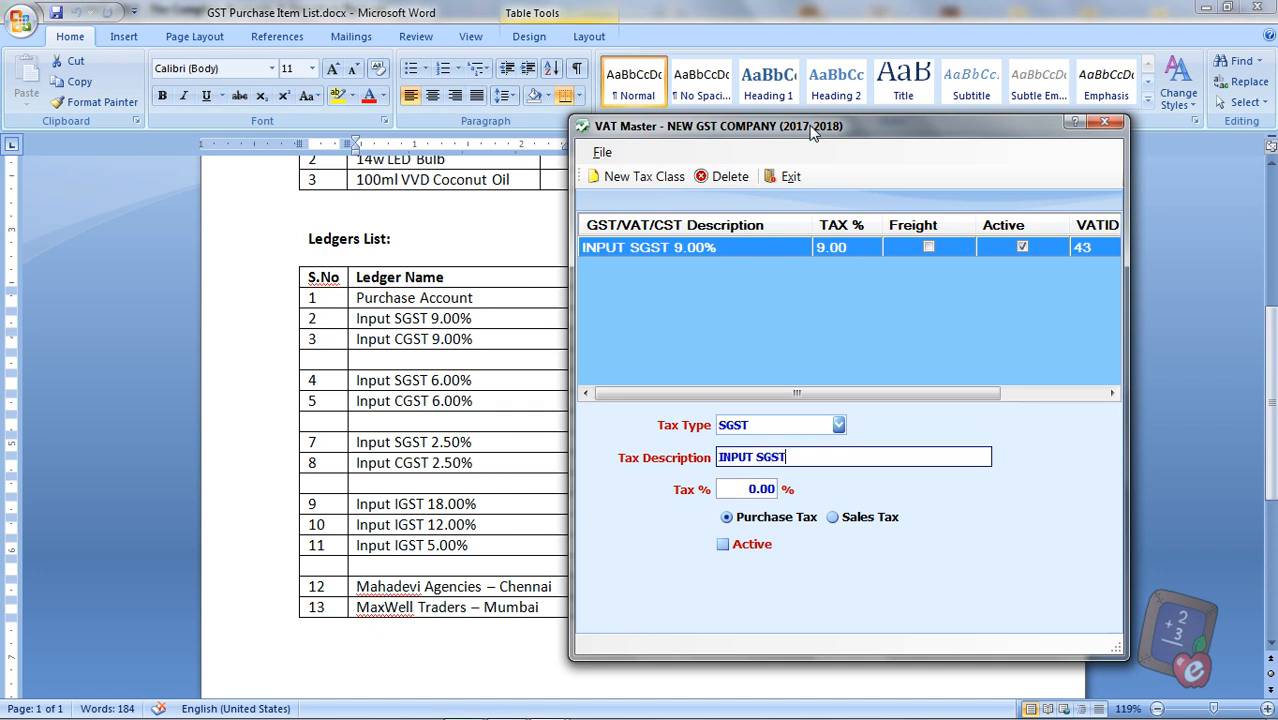
text( 6.00)
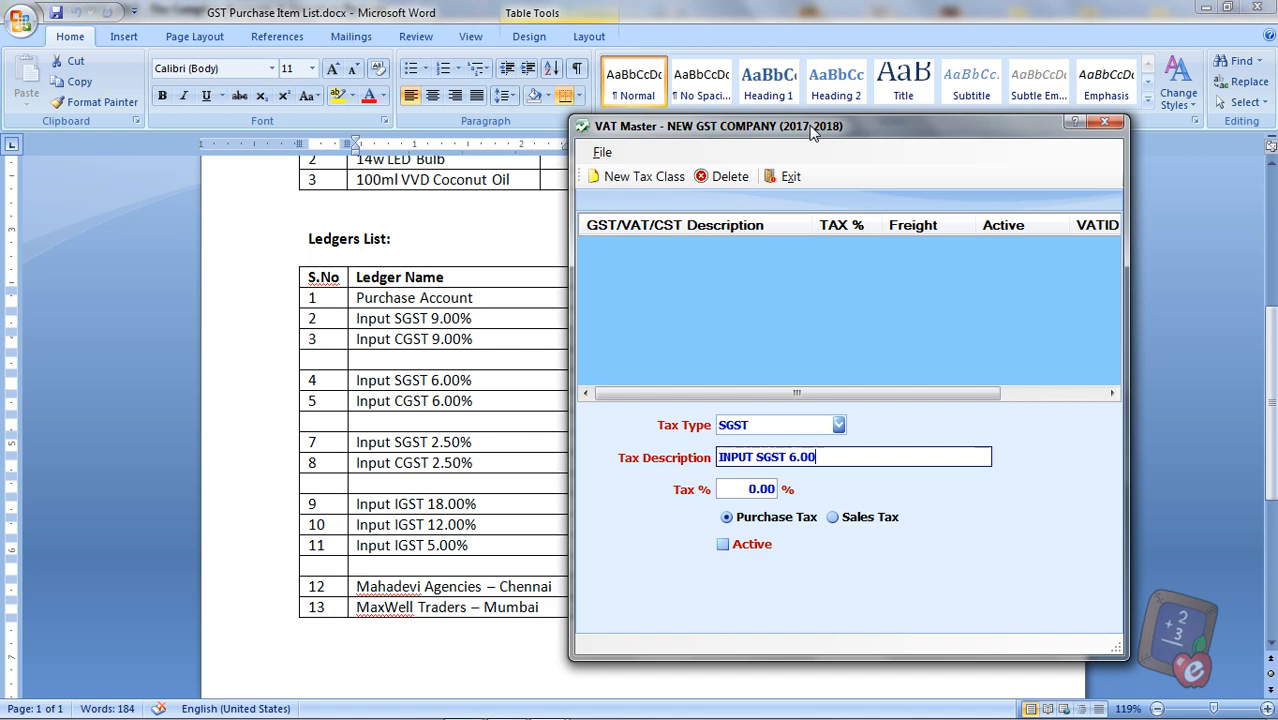
text(%)
Step: Set the SGST tax rate to 6%, mark it as an active Purchase Tax, and save the tax class
key(Tab)
text(6)
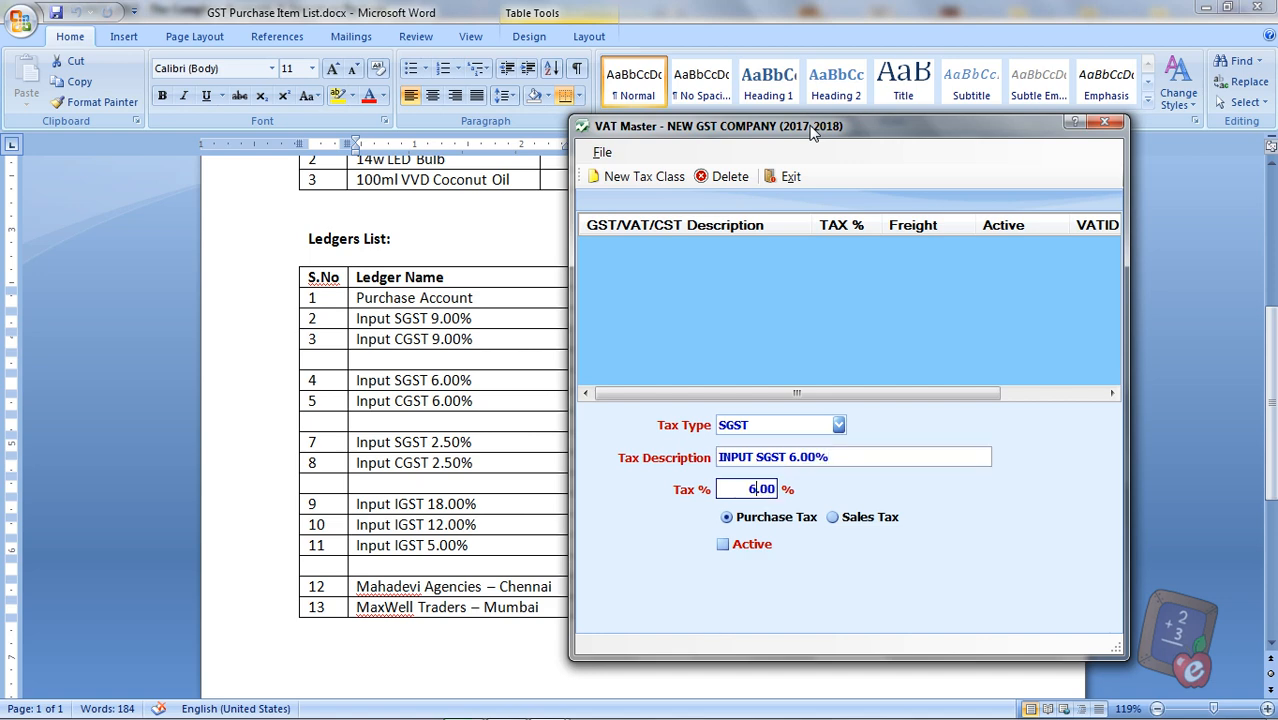
key(Tab)
key(Tab)
key(Return)
key(Return)
key(Return)
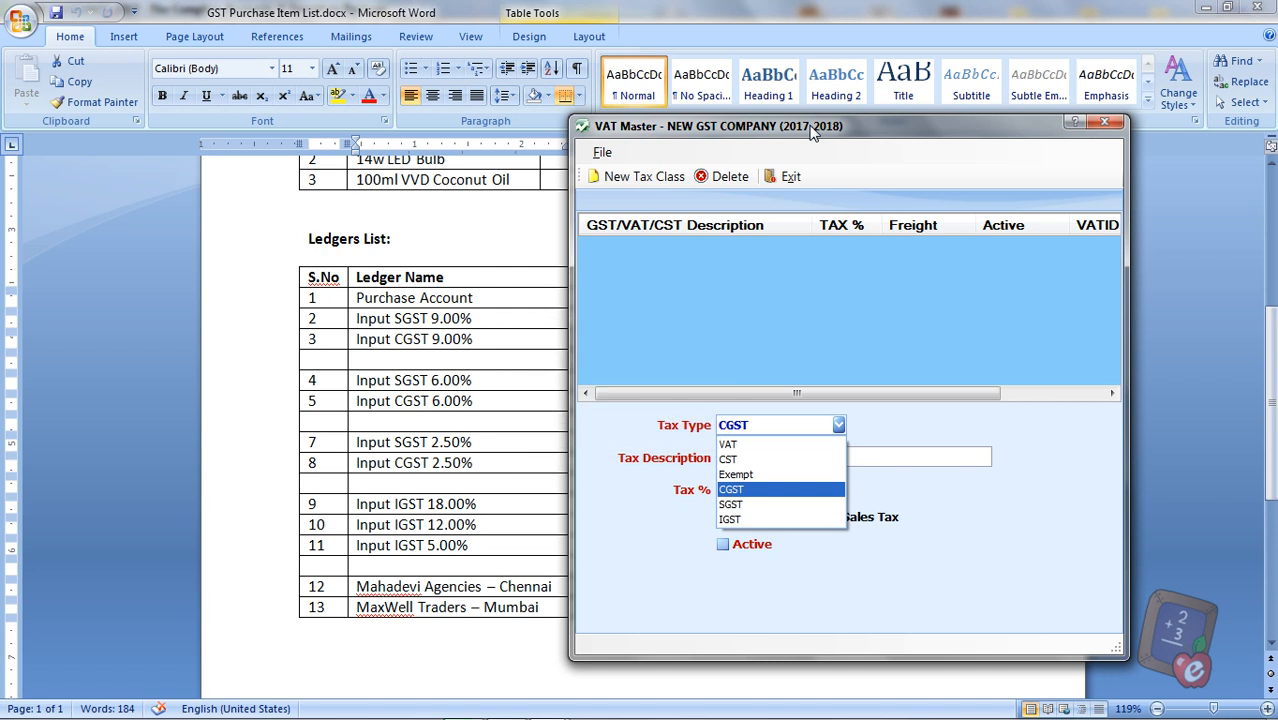
Step: Keep CGST as the tax type and enter INPUT CGST 2.50% as the tax description
key(Tab)
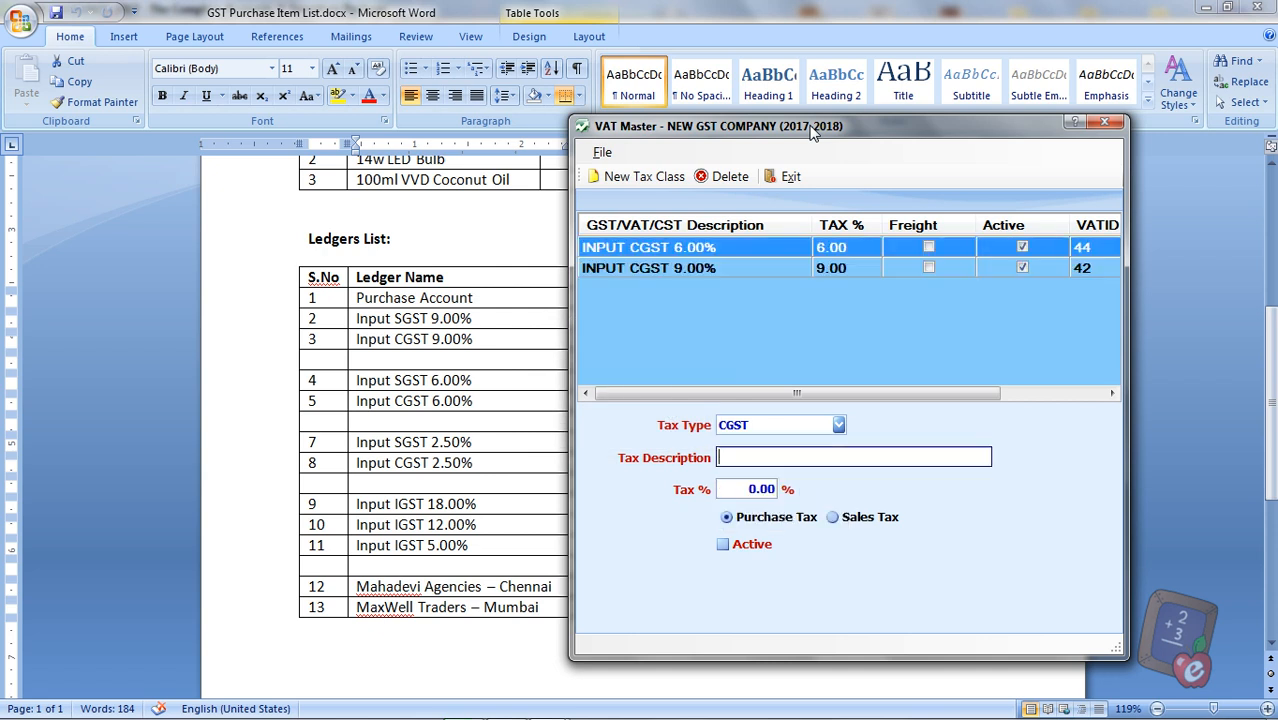
text(INPUT )
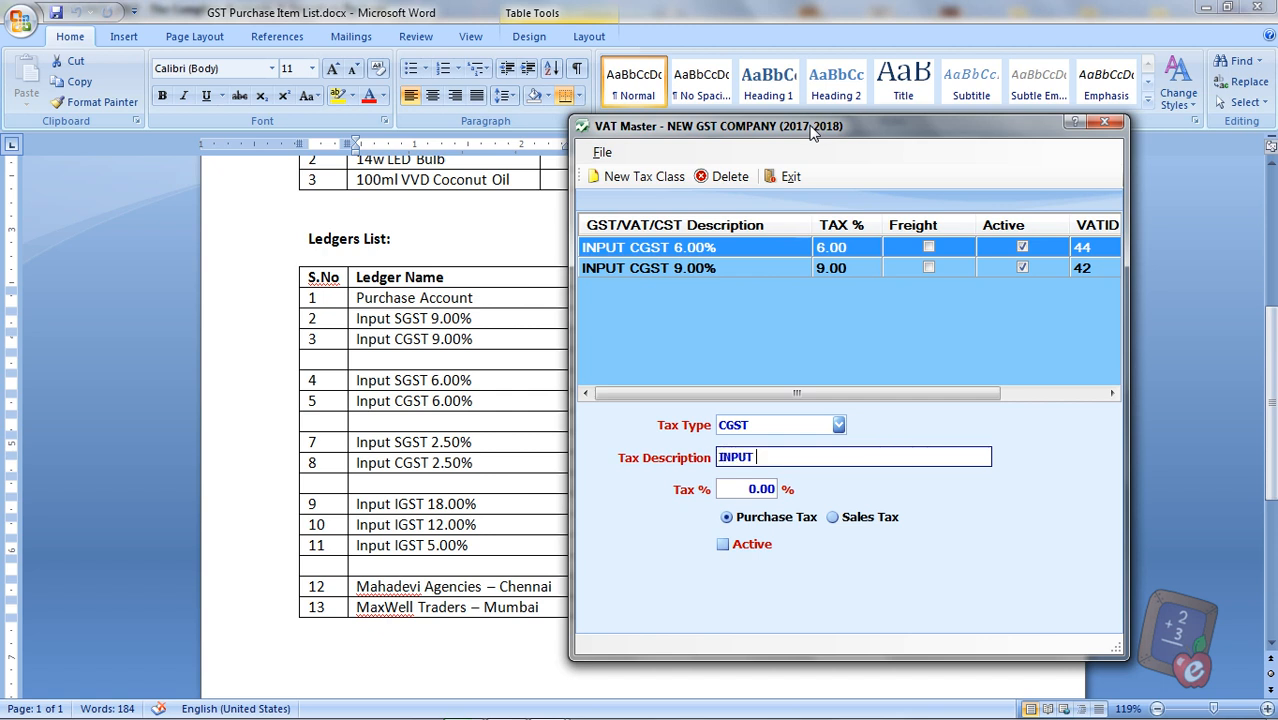
text(CGST 2.50)
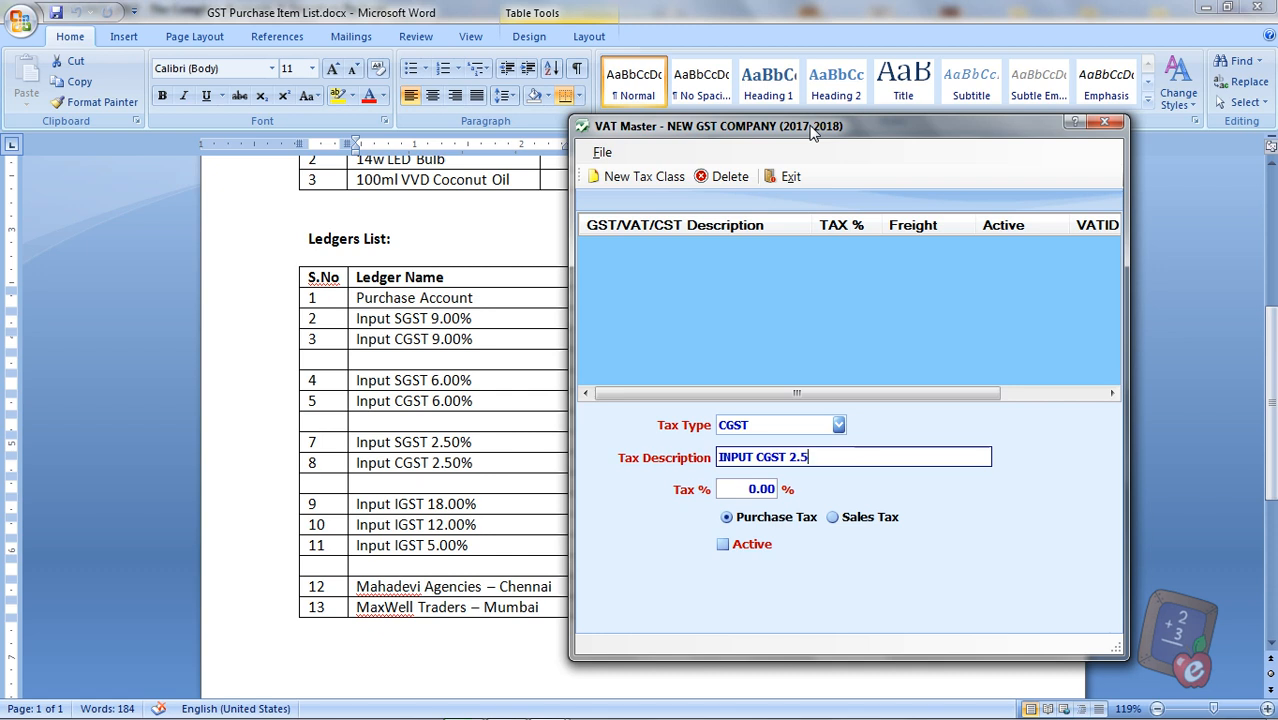
Step: Set the CGST tax rate to 2.5%, mark it as an active Purchase Tax, and save the tax class
key(Tab)
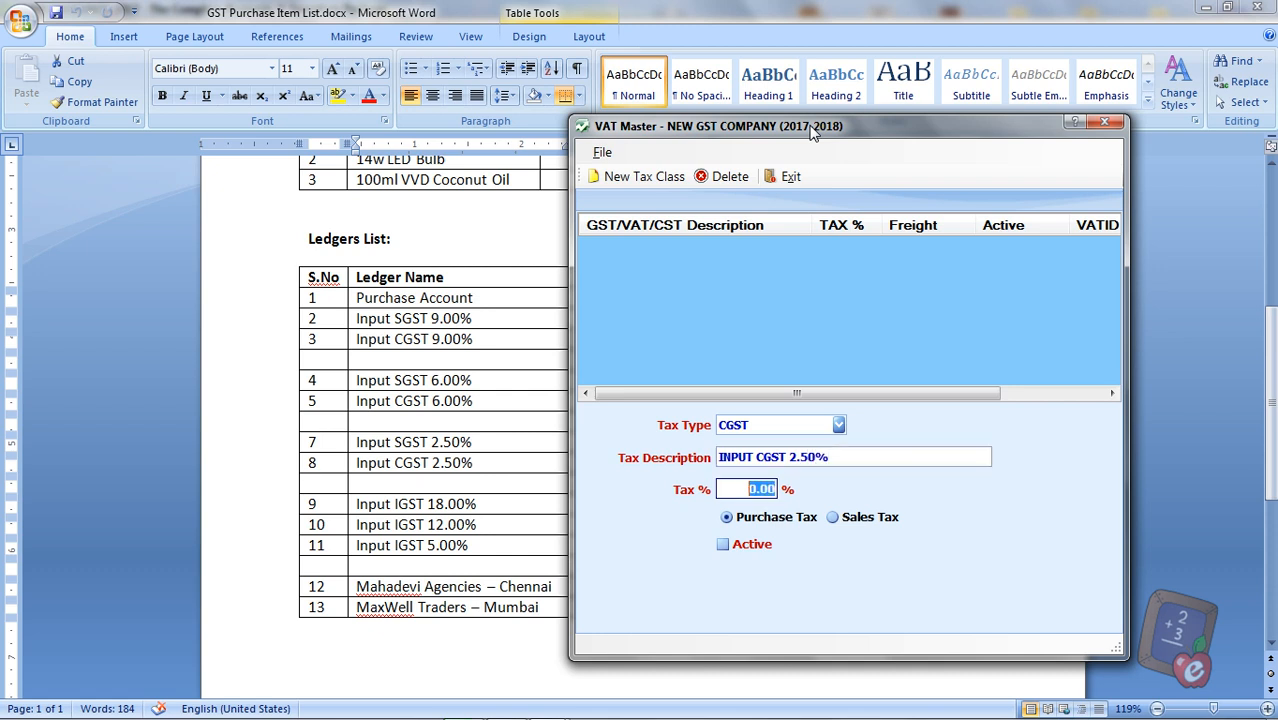
text(2.5)
key(Tab)
key(Tab)
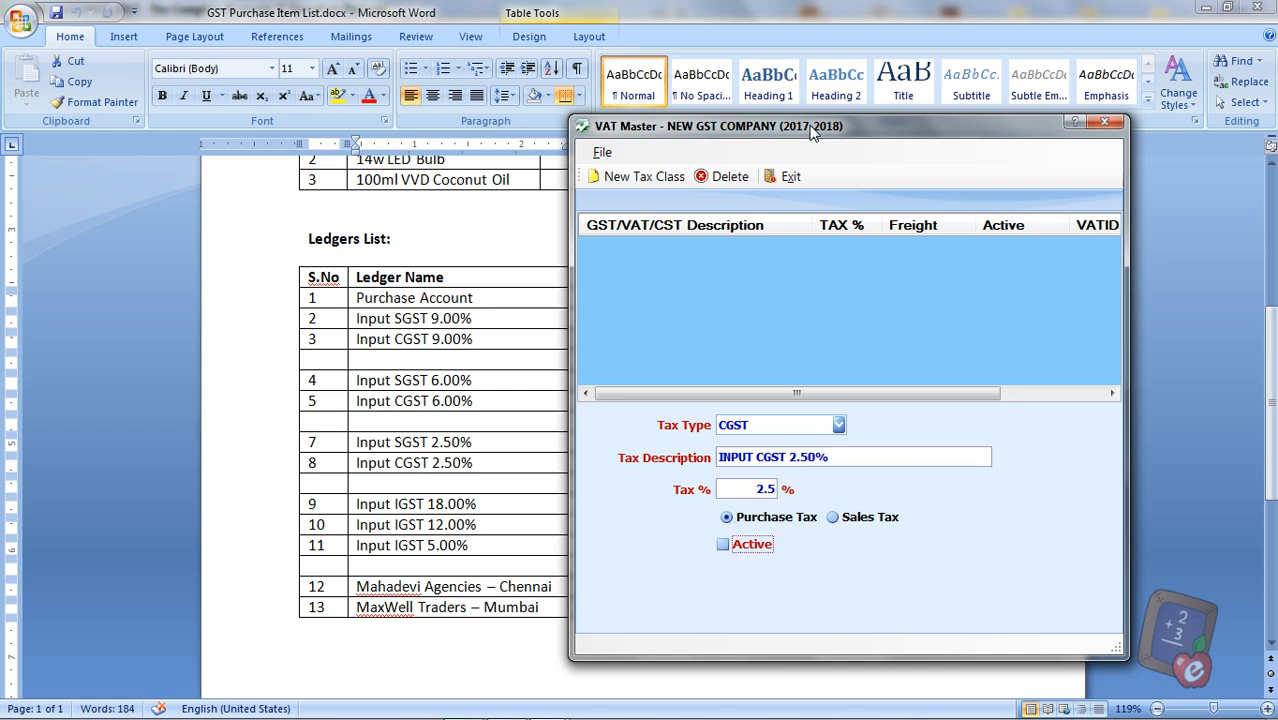
key(Return)
key(Return)
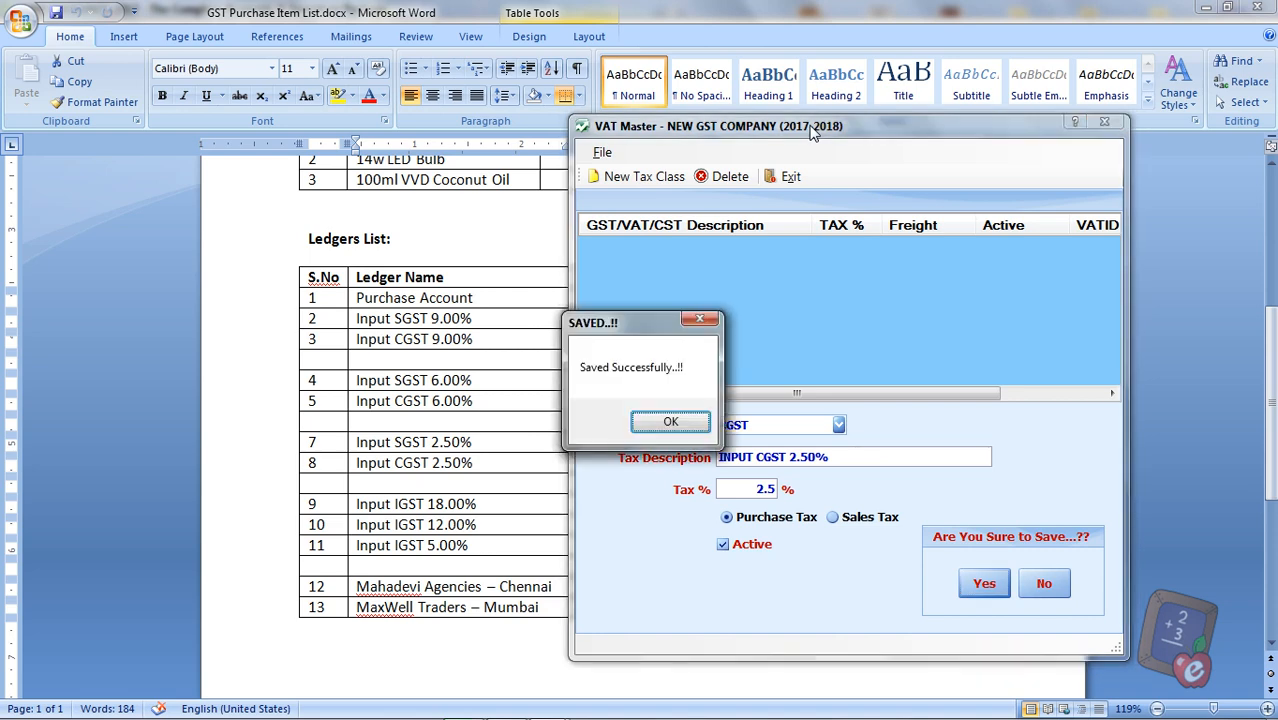
key(Return)
Step: Choose SGST as the tax type and enter INPUT SGST 2.50% as the tax description
key(Down)
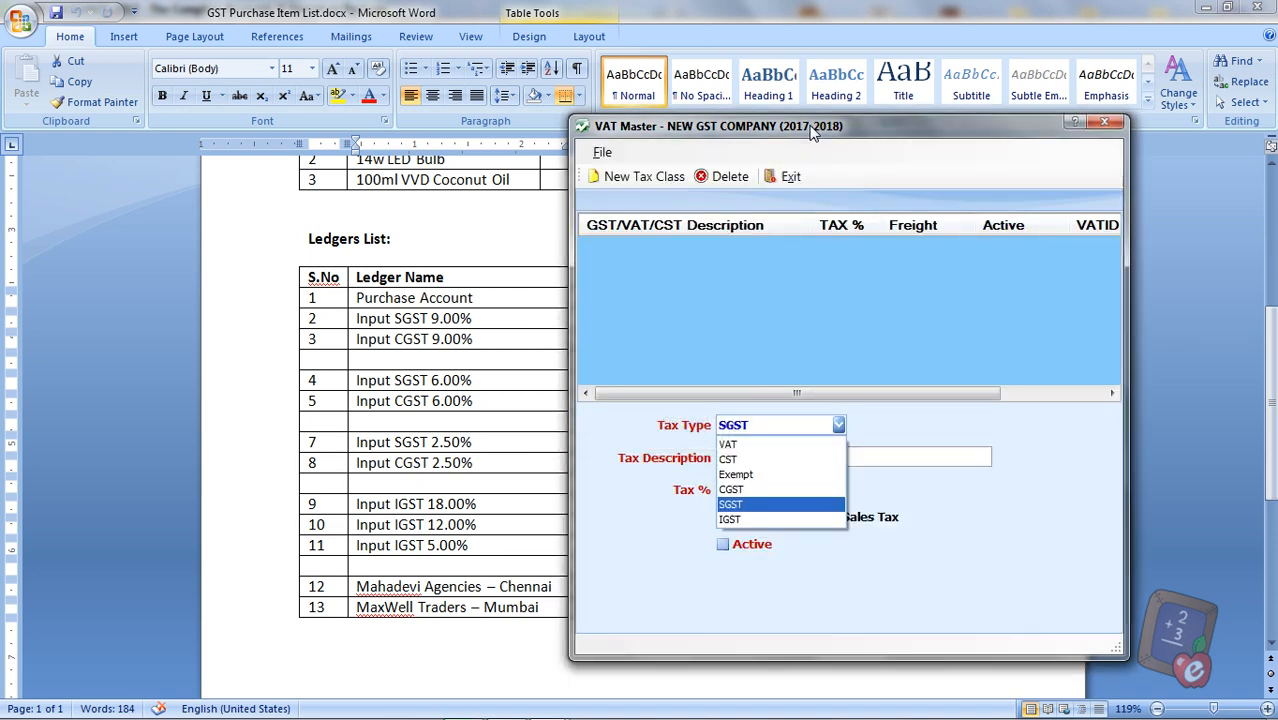
key(Return)
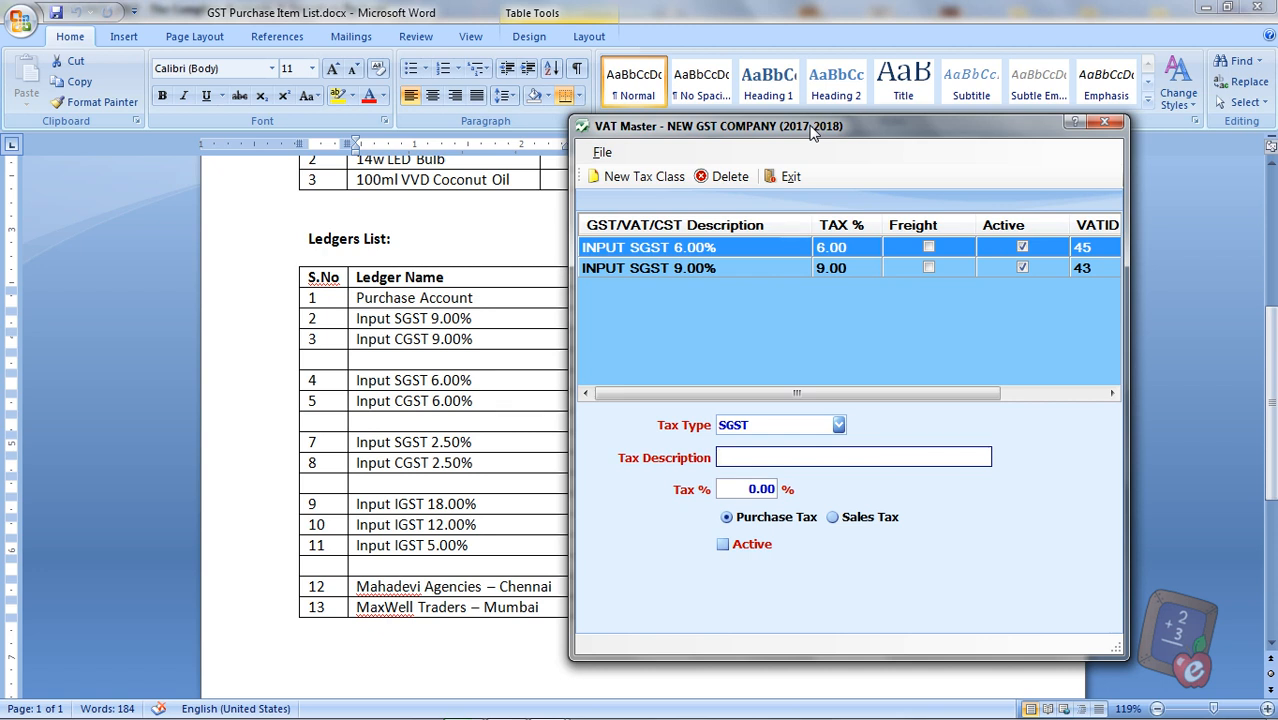
text(INPUT SGST 2)
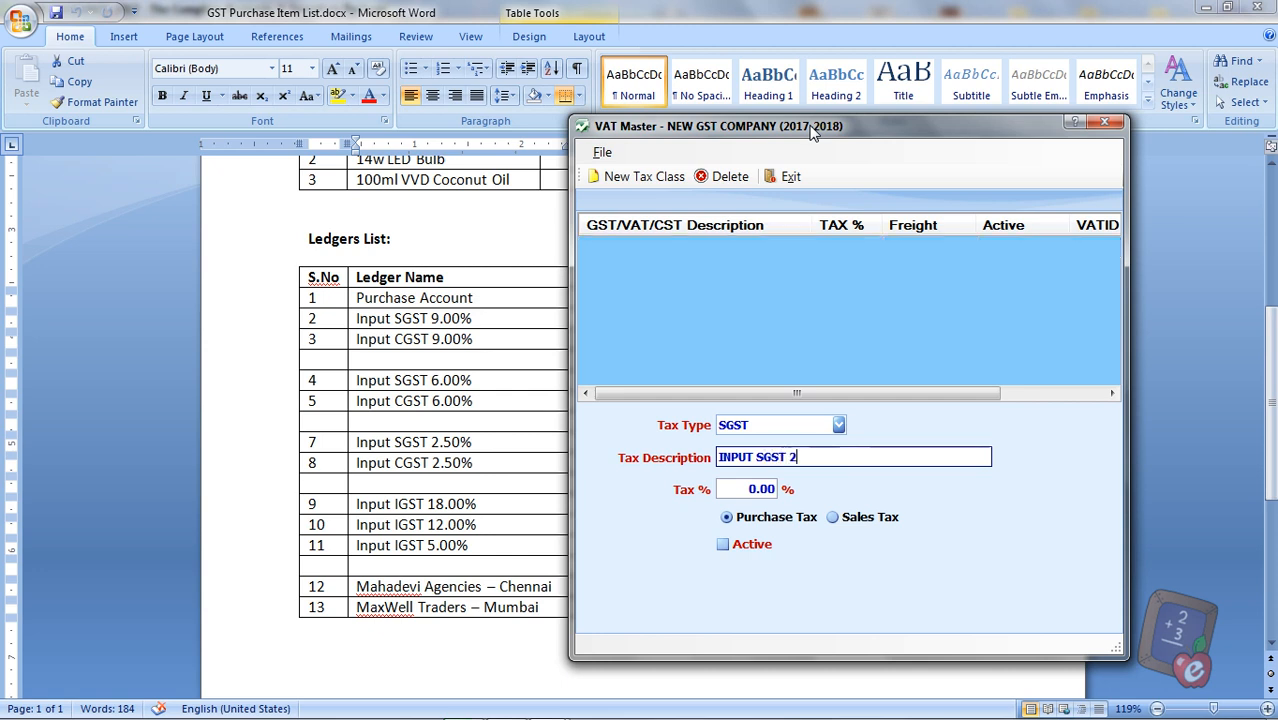
text(.50%)
Step: Set the SGST tax rate to 2.5%, mark it as an active Purchase Tax, and save the tax class
key(Tab)
text(2)
key(Return)
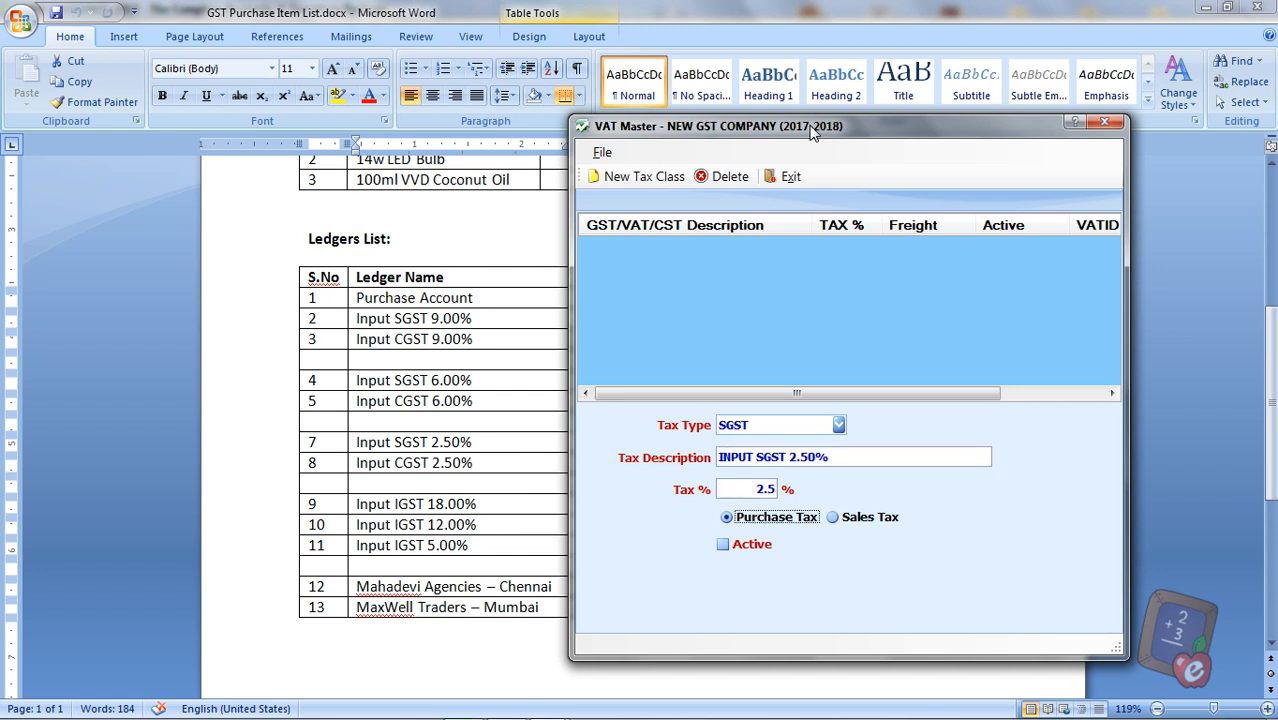
key(Return)
key(space)
key(Return)
key(Return)
key(Return)
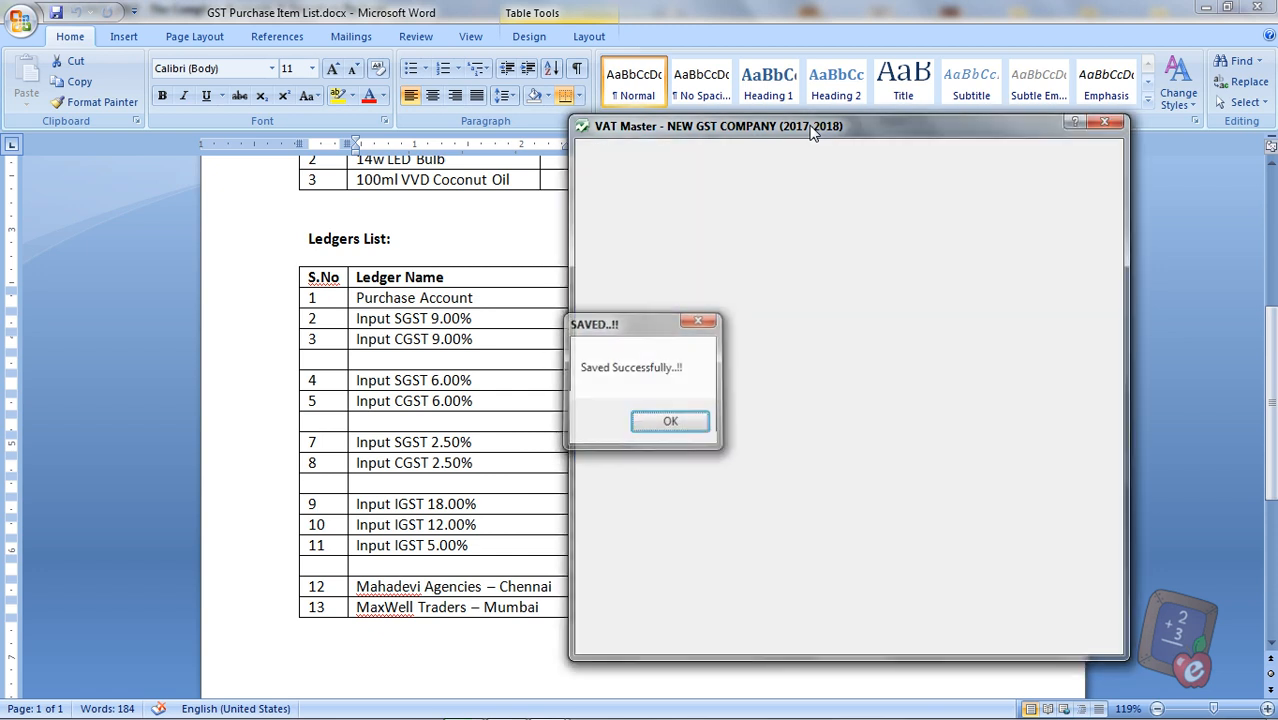
Step: Close the VAT Master, minimize the Word document and open the Ledger Master in Easy Accounts
click(1104, 121)
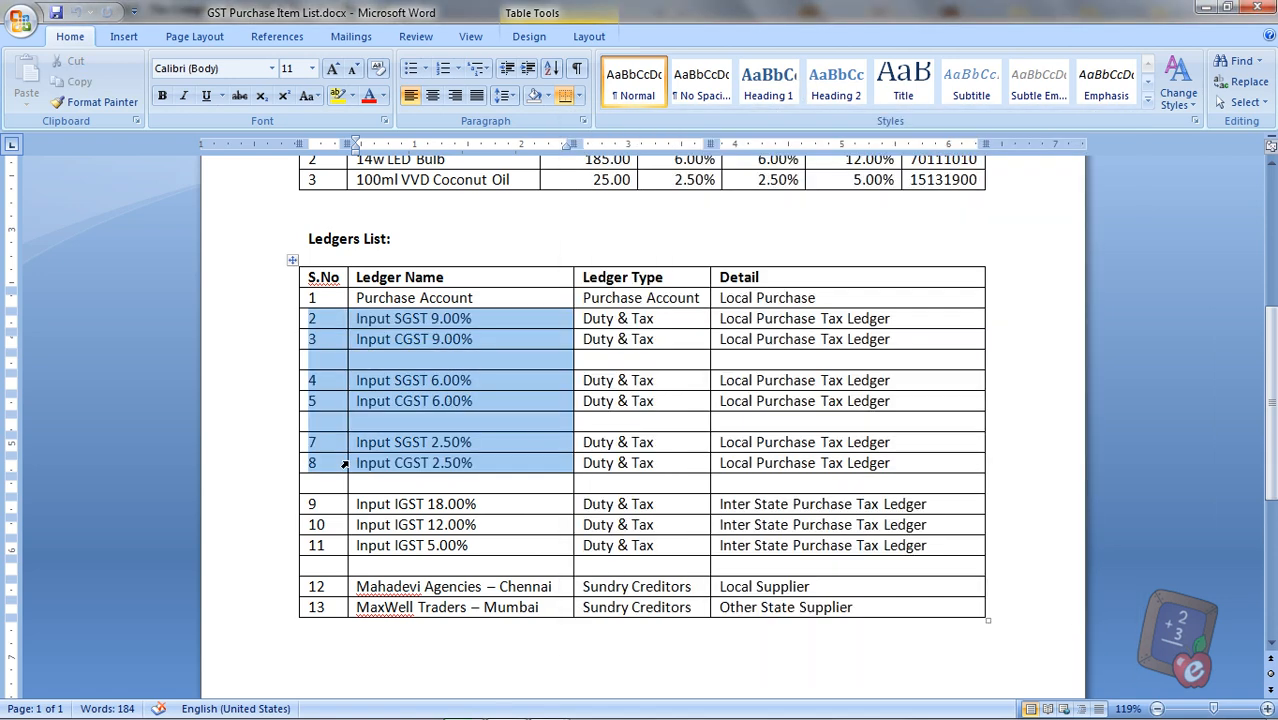
click(1205, 8)
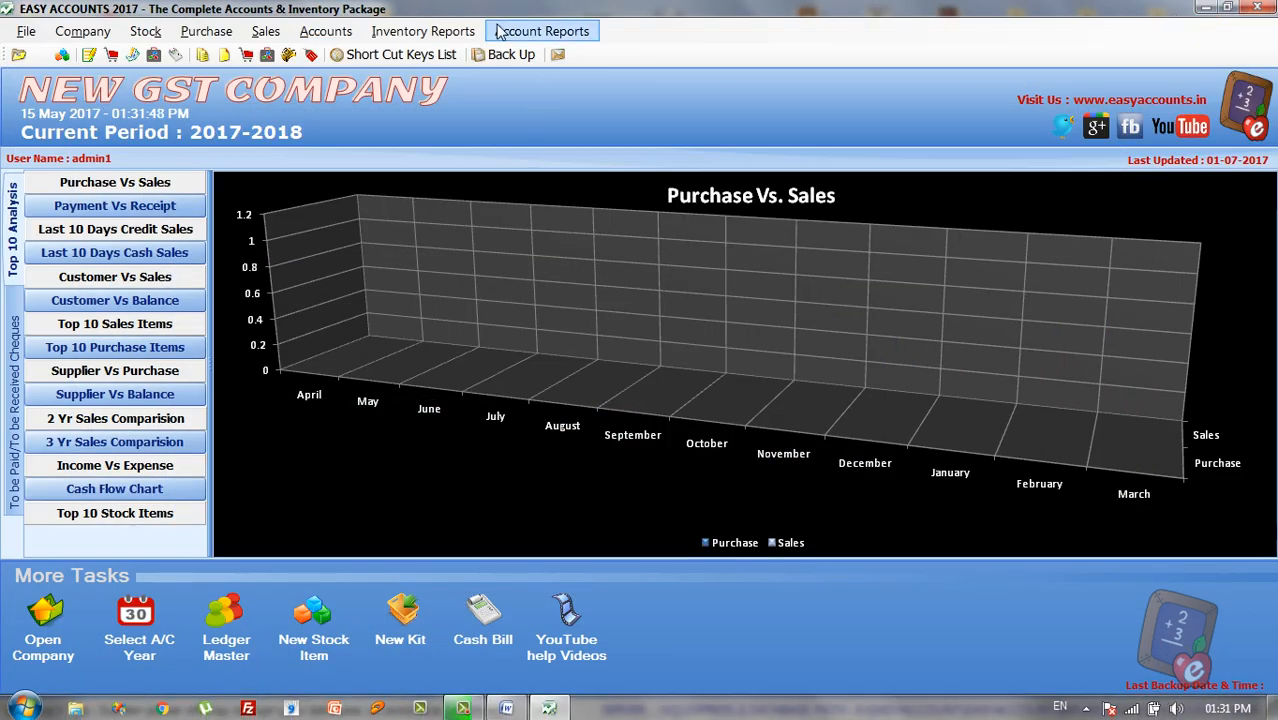
click(326, 31)
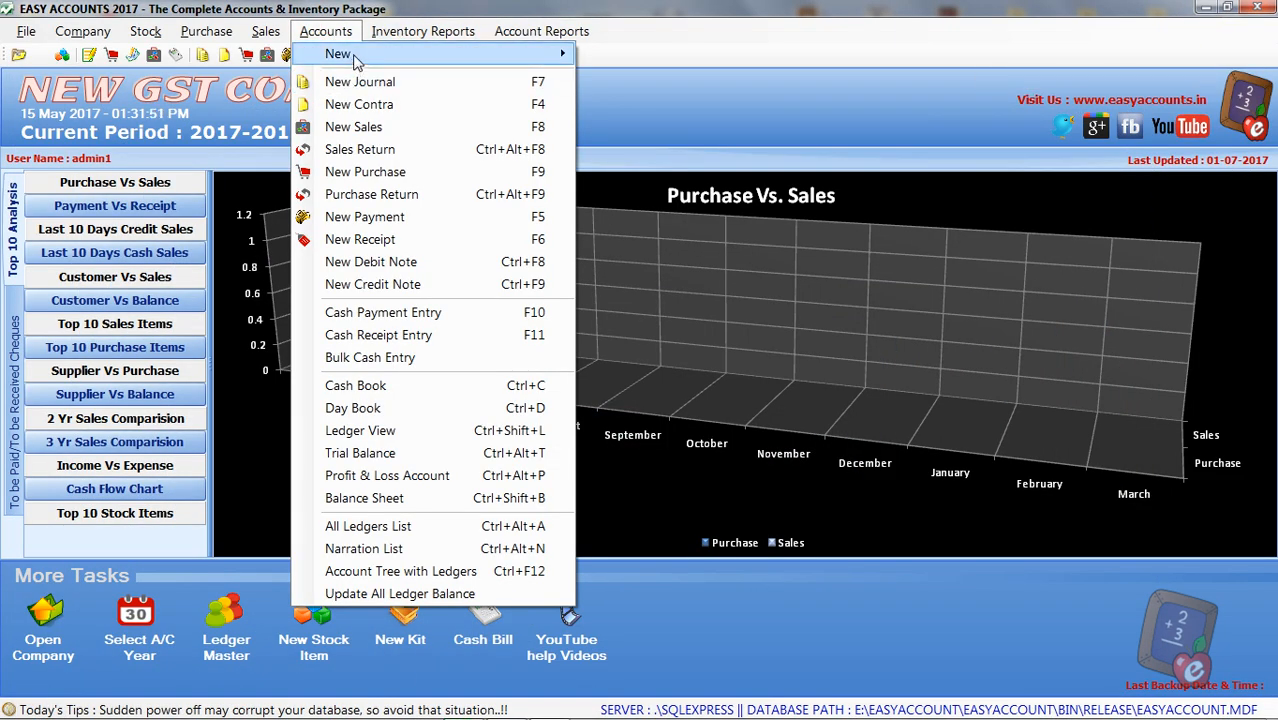
mouse_move(533, 60)
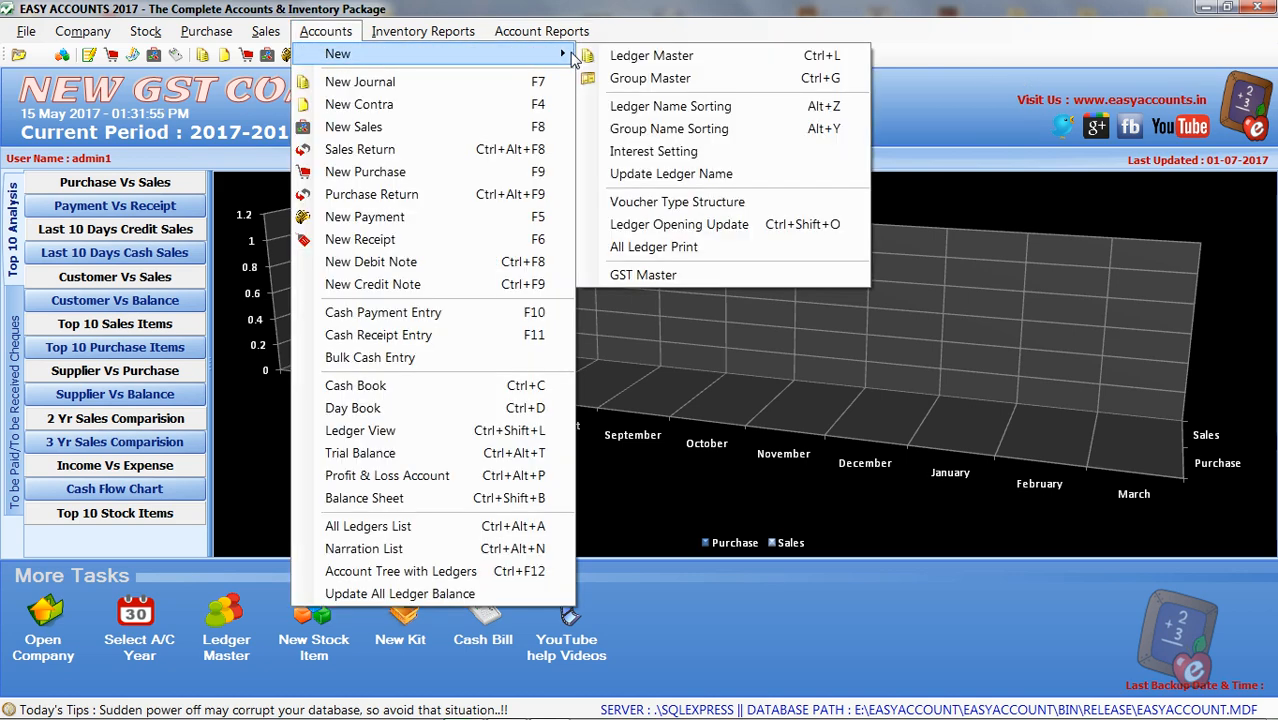
click(640, 56)
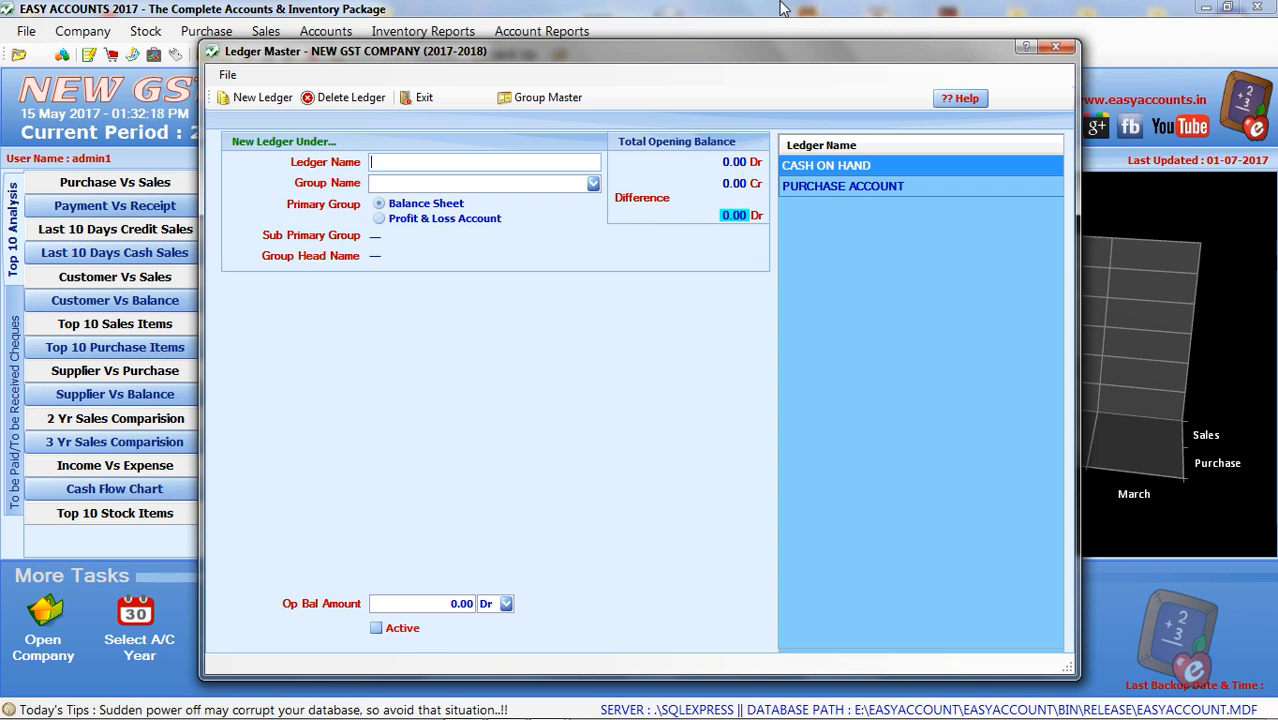
Step: Enter a new ledger named INPUT CGST 9.00% and assign it to the Duties & Taxes group
text(INPUT)
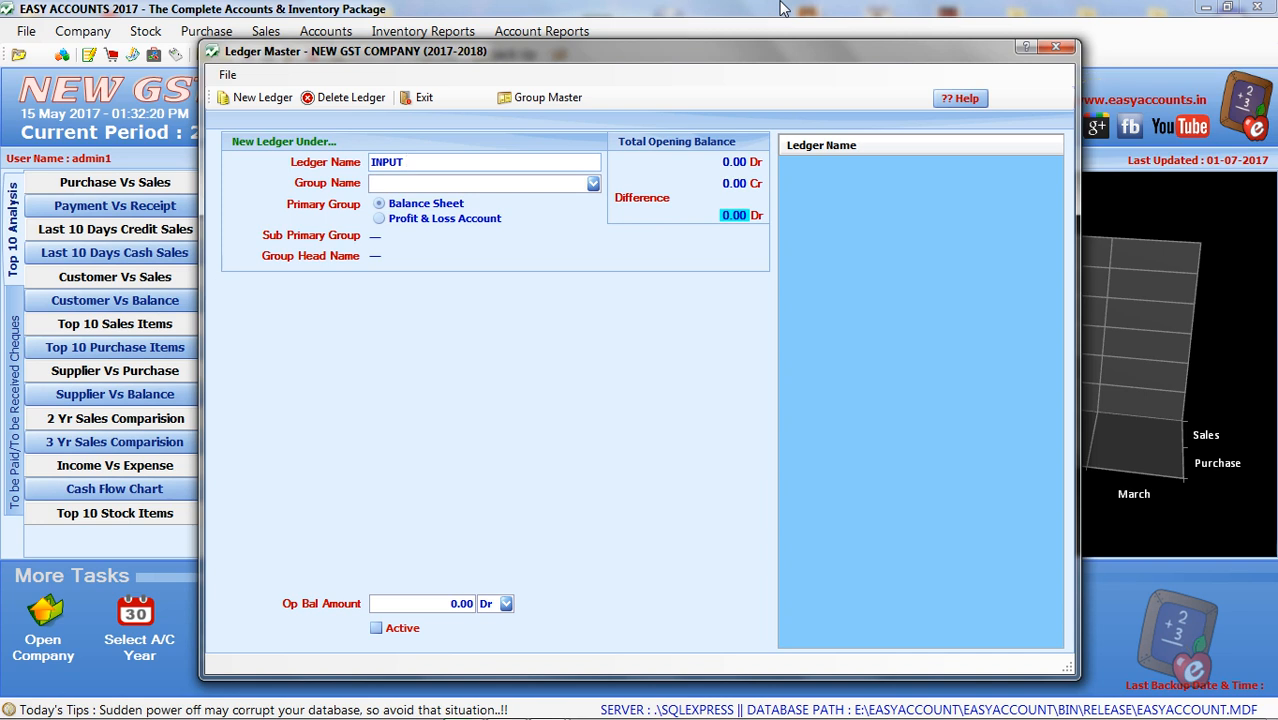
text( CGST 9.00%)
key(Return)
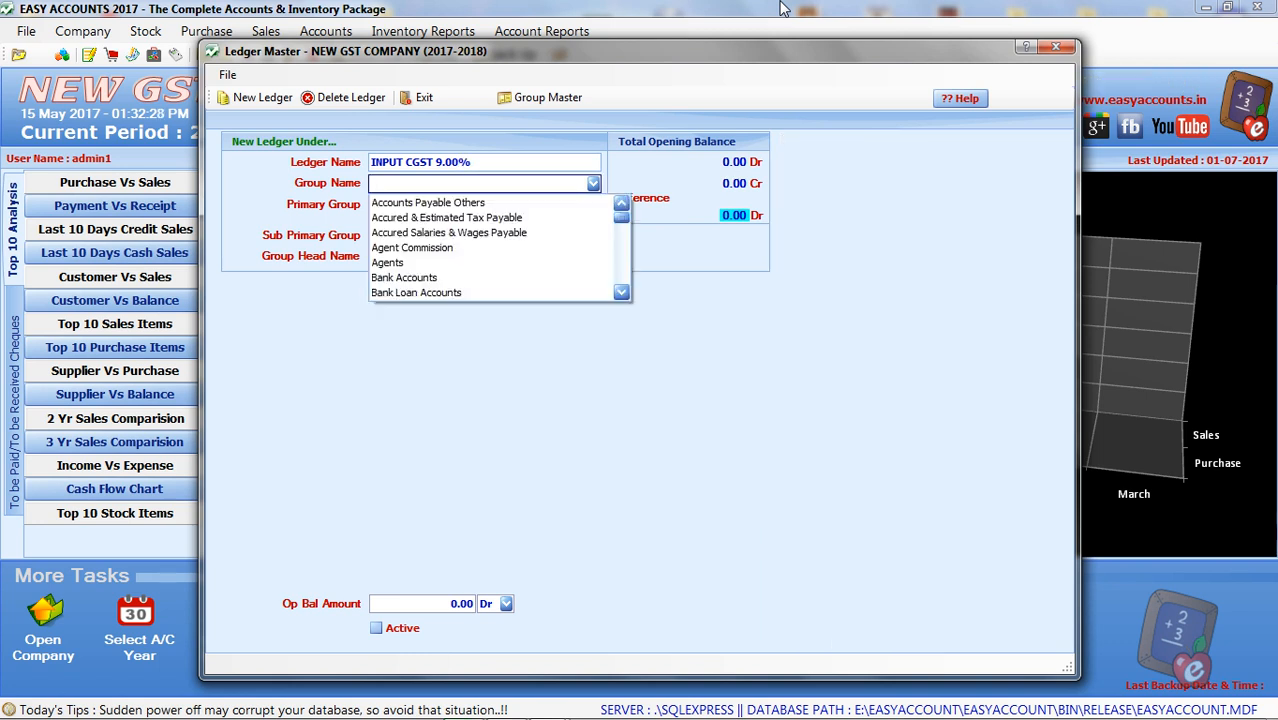
text(du)
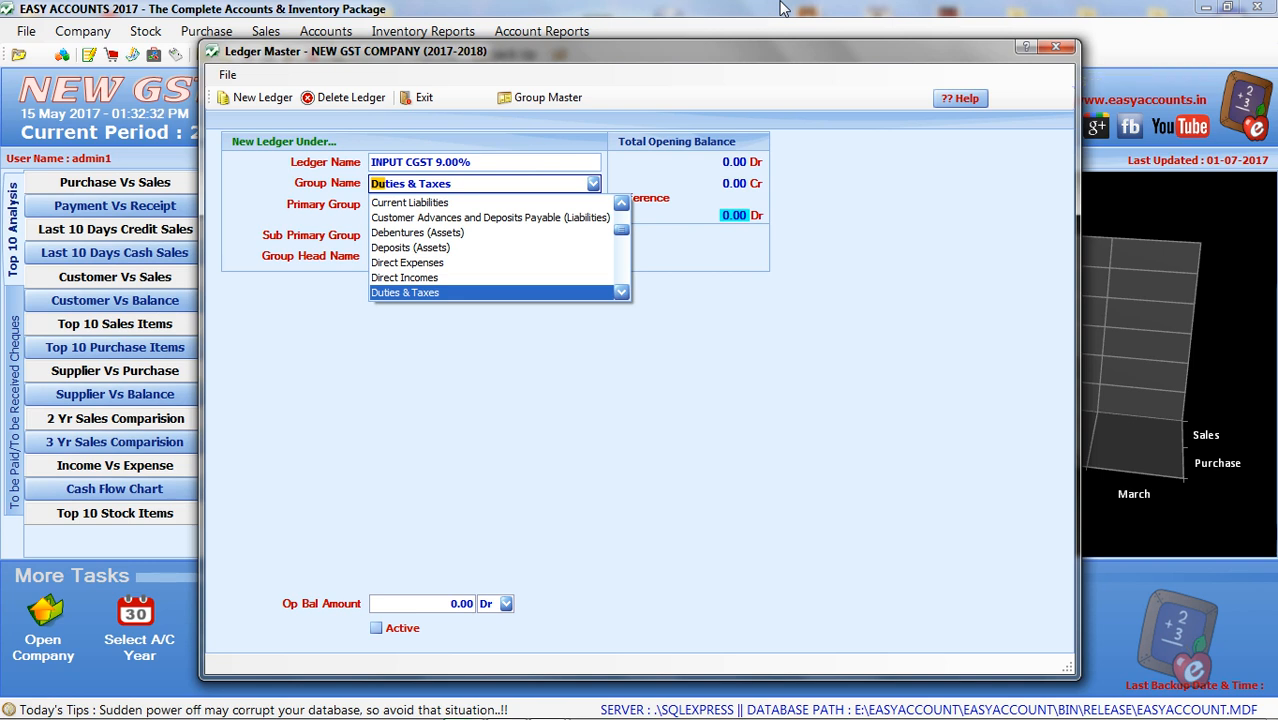
key(Return)
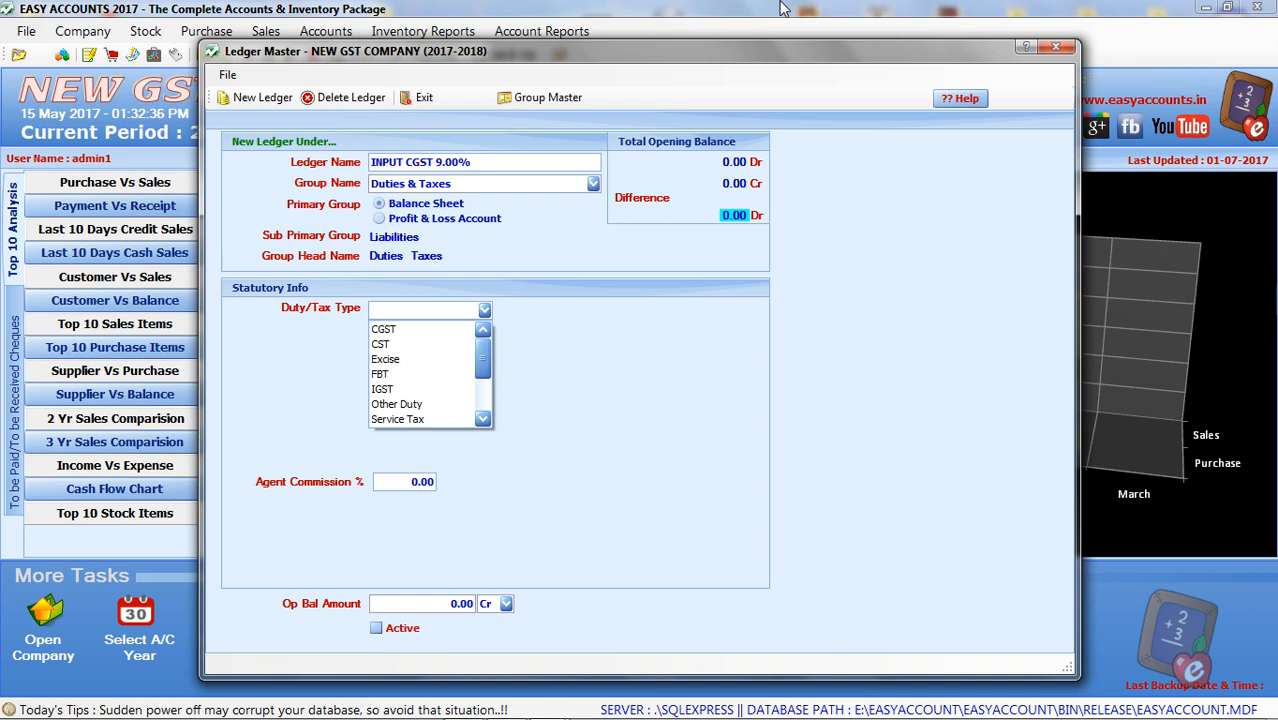
Step: Set the ledger's duty/tax type to CGST and choose the INPUT CGST 9.00% VAT class as its duty/tax name
text(c)
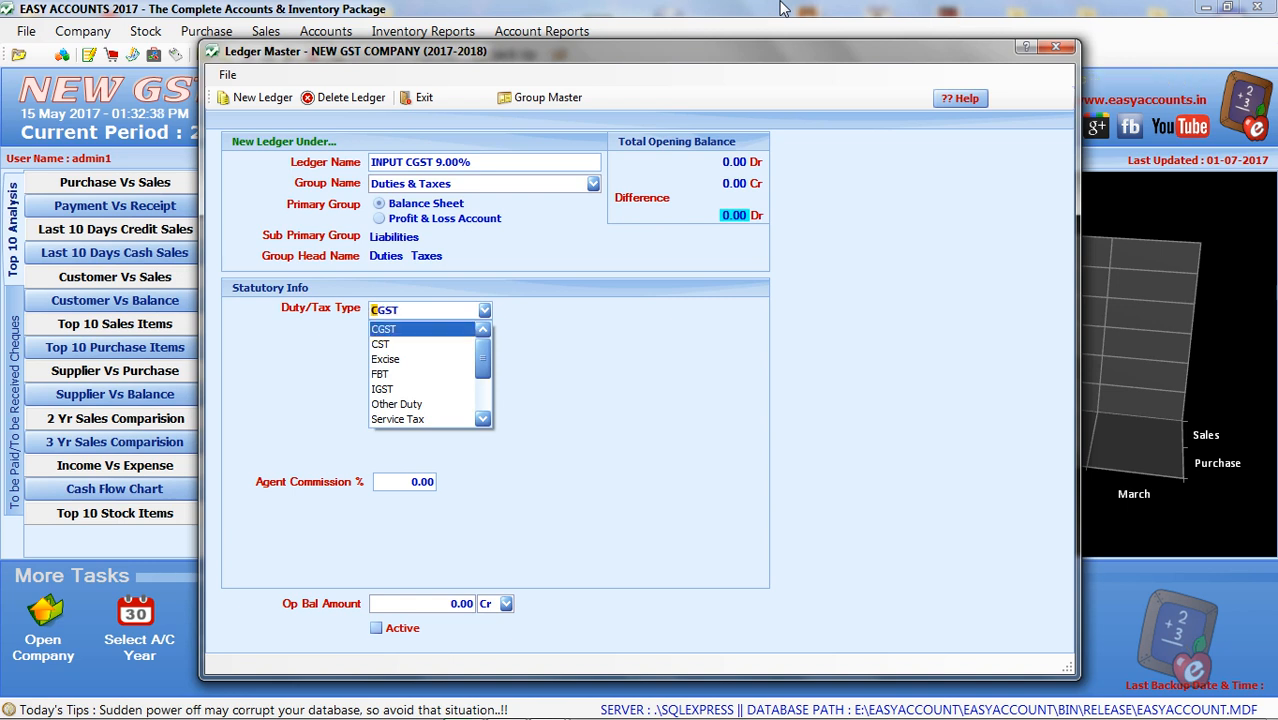
key(Return)
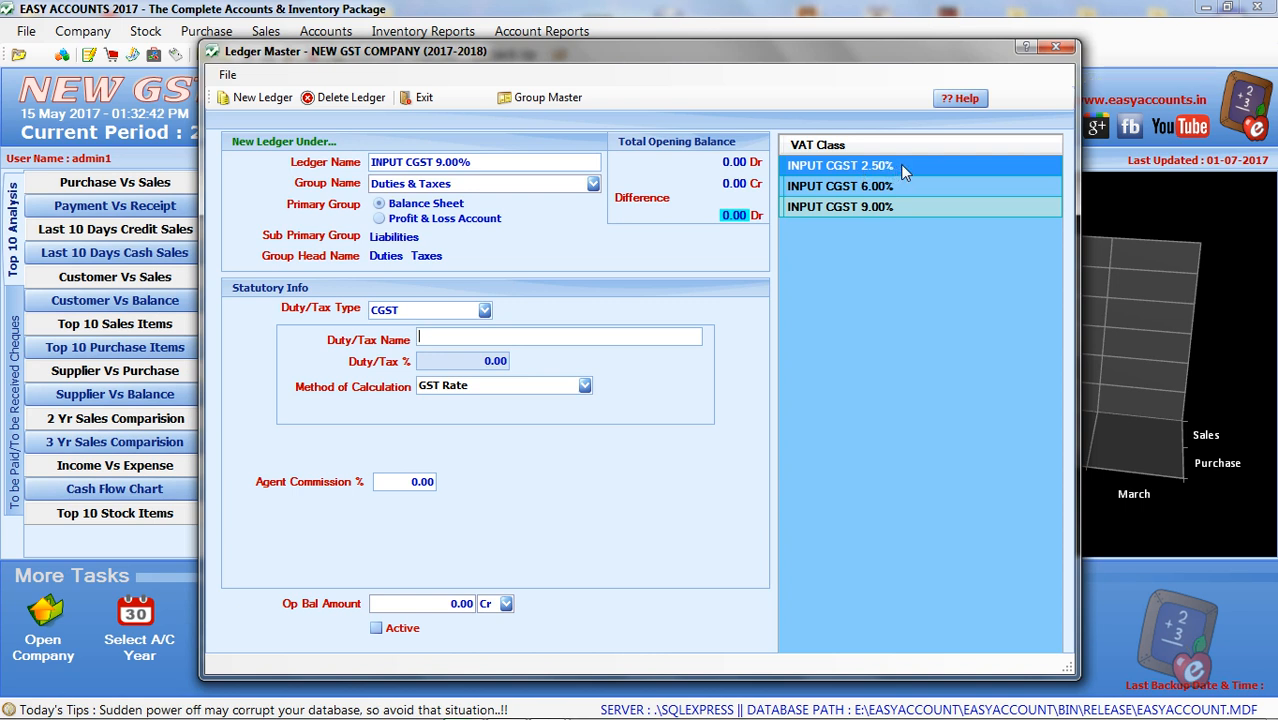
click(931, 206)
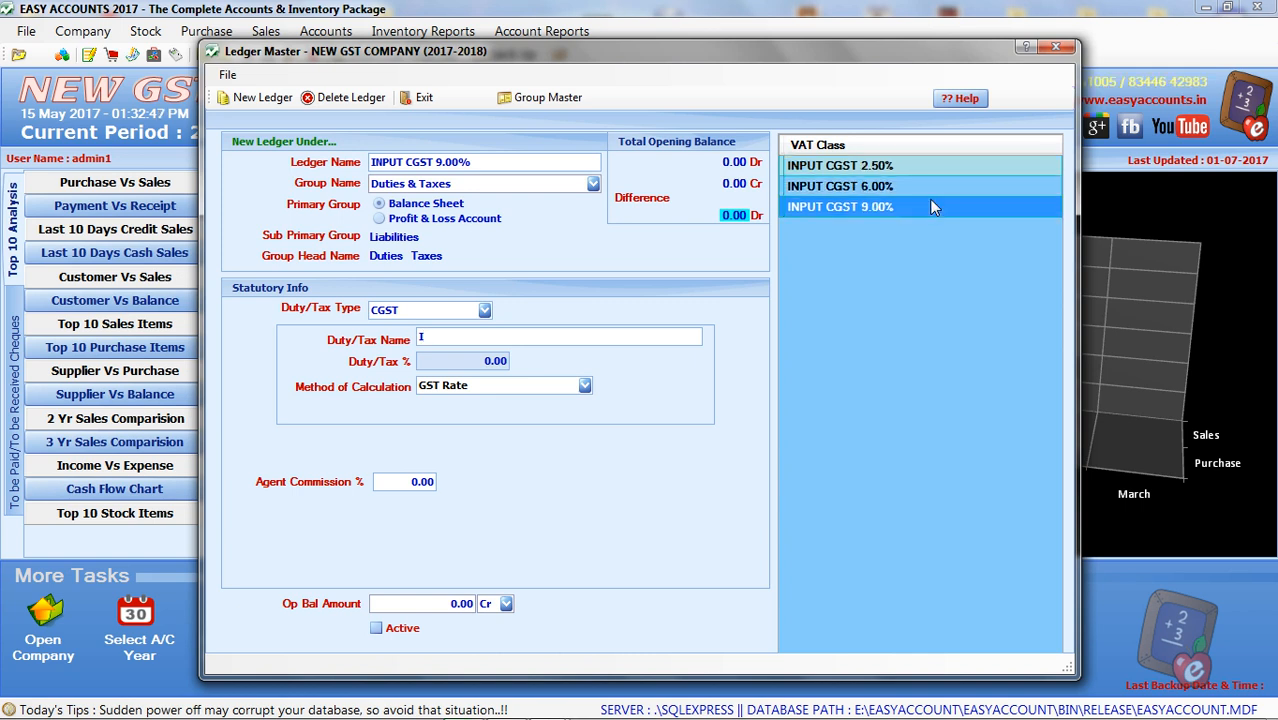
double_click(931, 206)
key(Return)
key(Return)
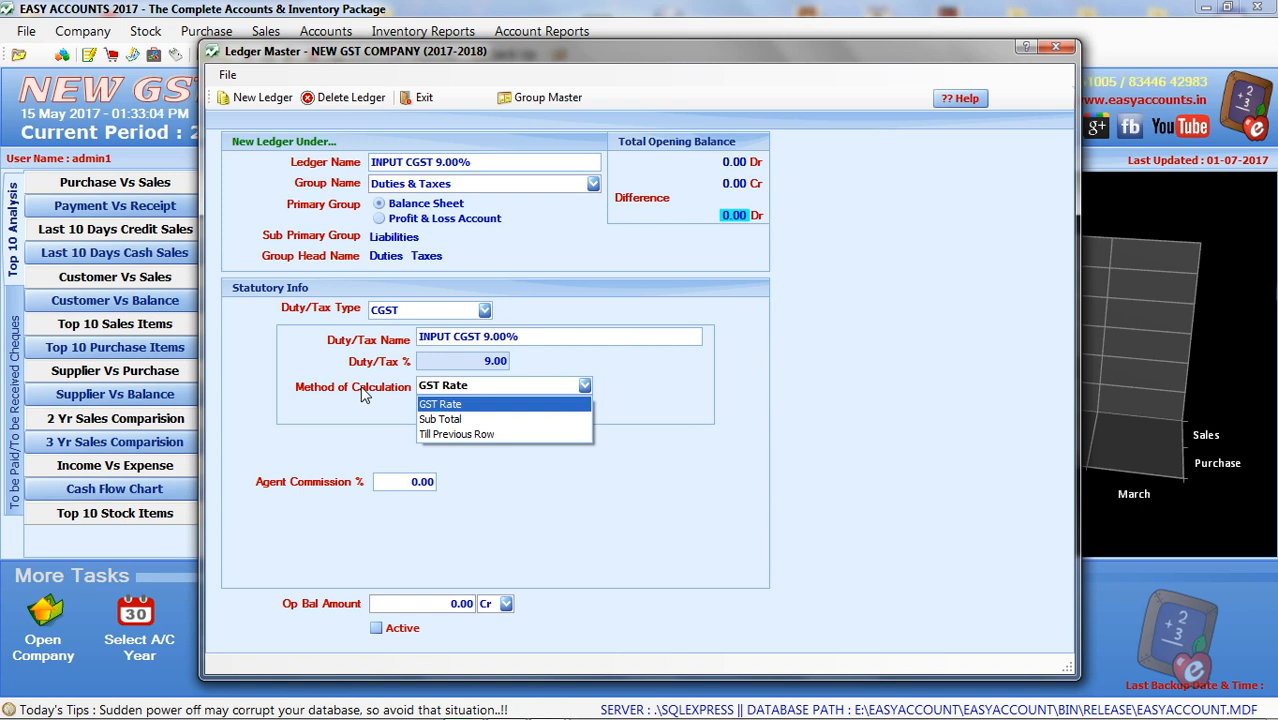
Step: Accept GST Rate as the calculation method, mark the INPUT CGST 9.00% ledger active and save it
key(Return)
key(Return)
key(Return)
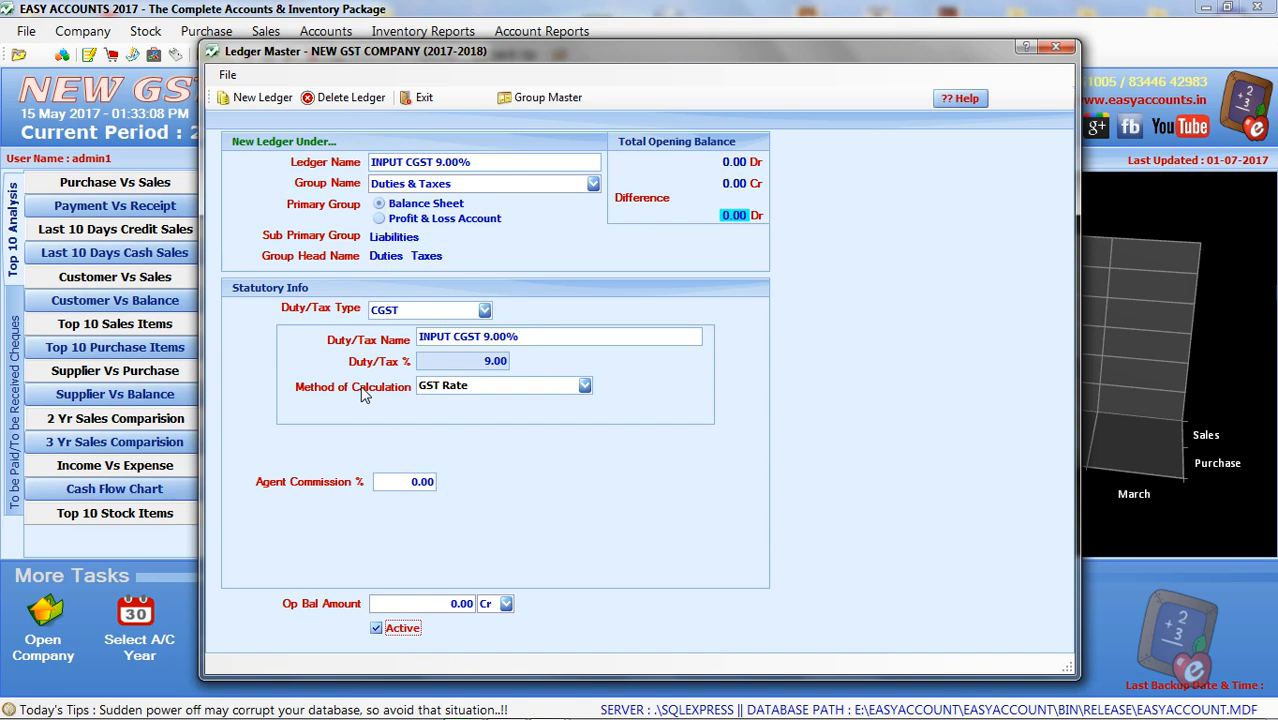
key(Return)
key(Return)
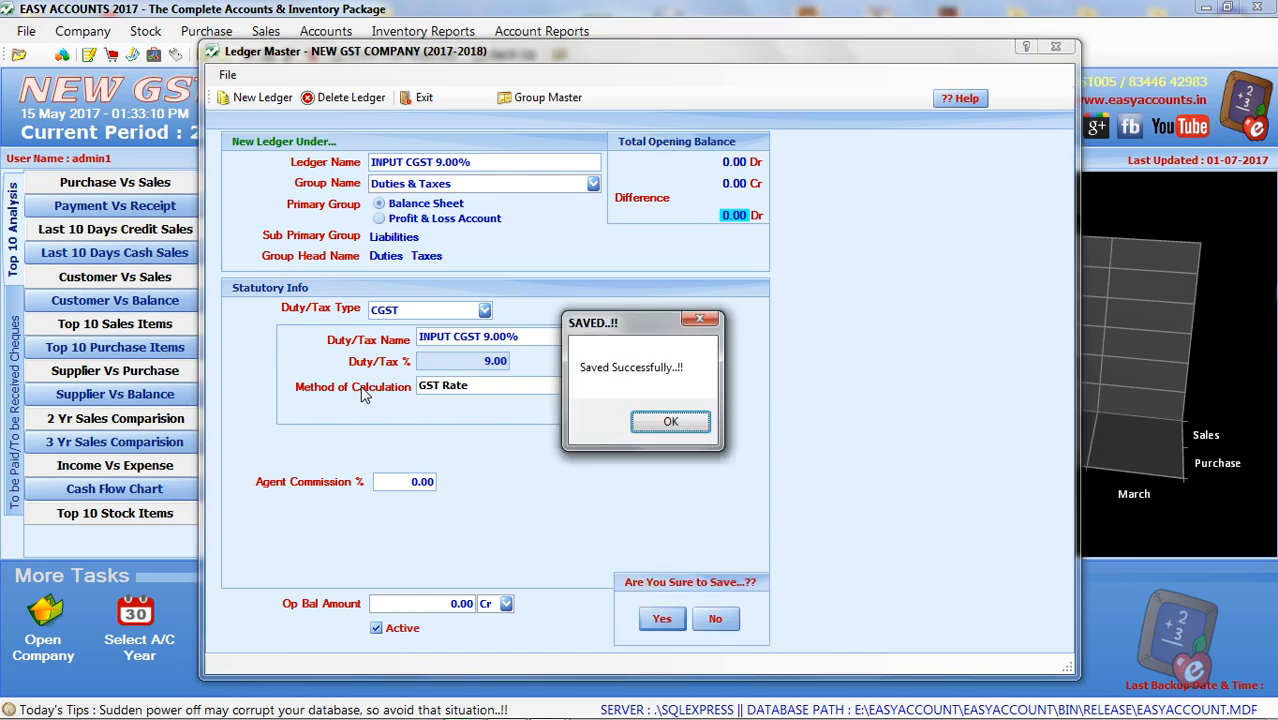
key(Return)
Step: Enter a new ledger named INPUT SGST 9.00% and assign it to the Duties & Taxes group
text(IN)
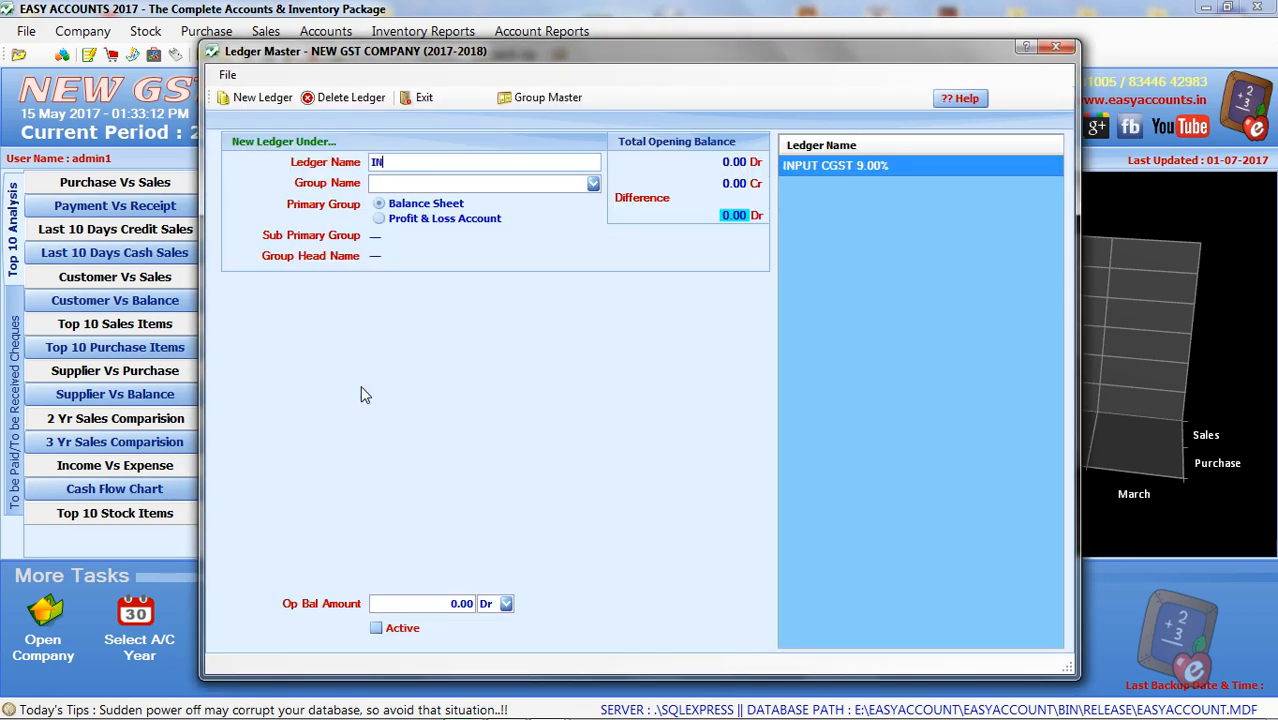
text(PUT S)
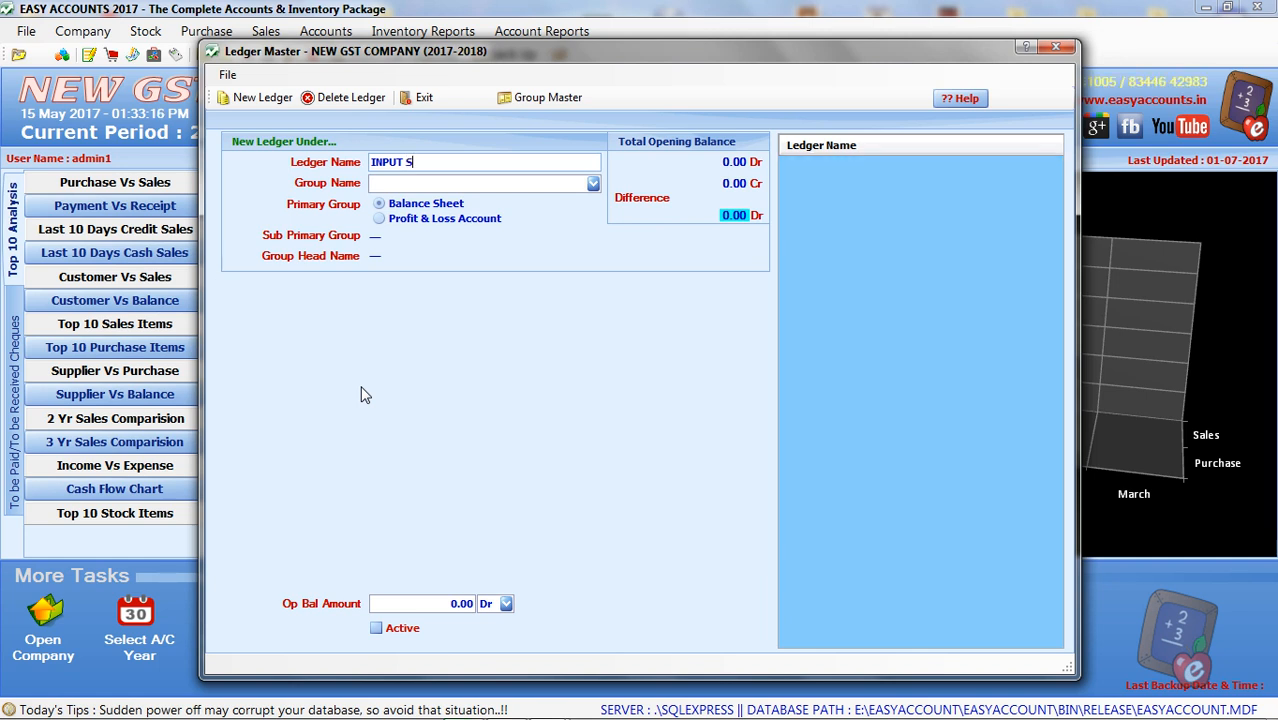
text(GST 9.00%)
key(Return)
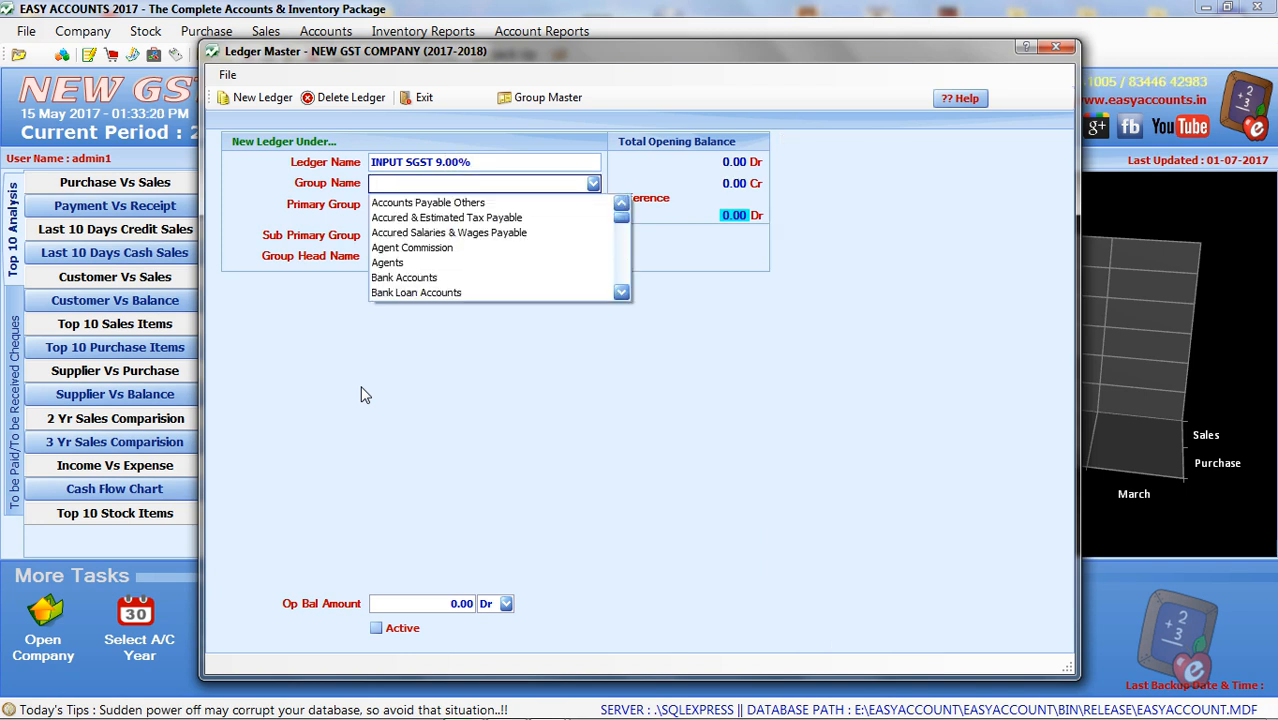
text(du)
key(Return)
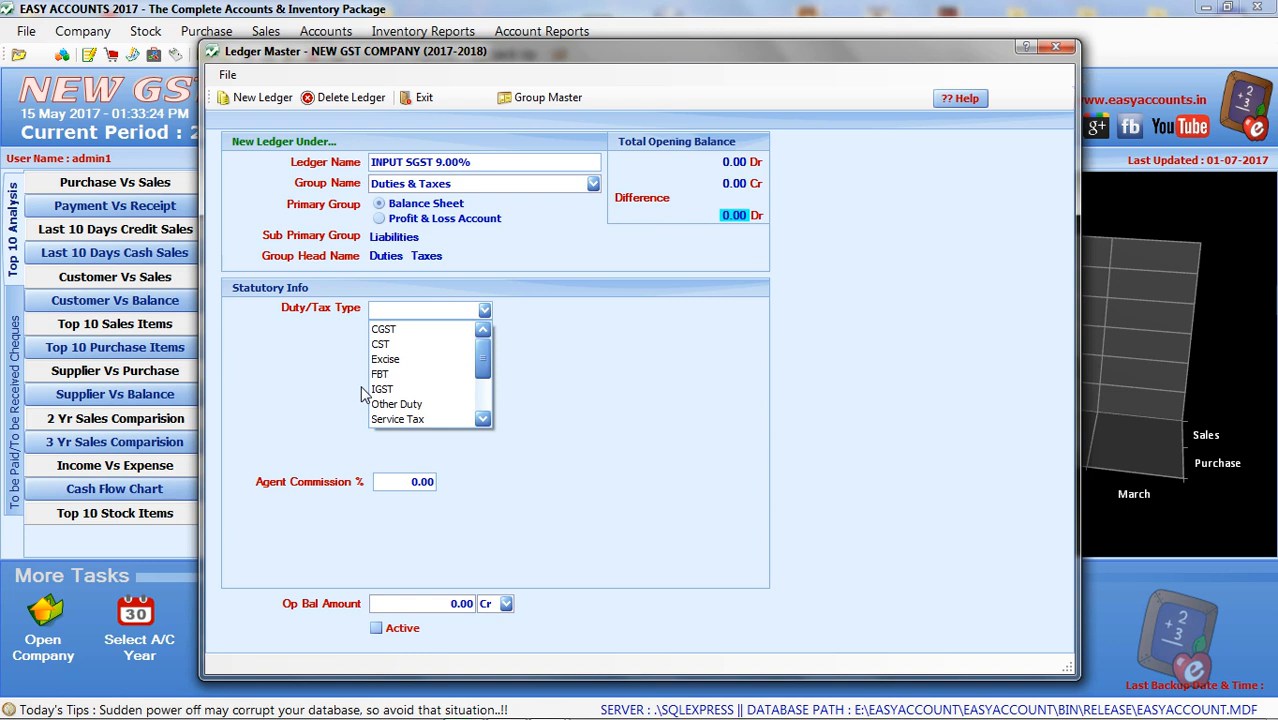
Step: Set the ledger's duty/tax type to SGST and choose the INPUT SGST 9.00% VAT class as its duty/tax name
text(sg)
key(Return)
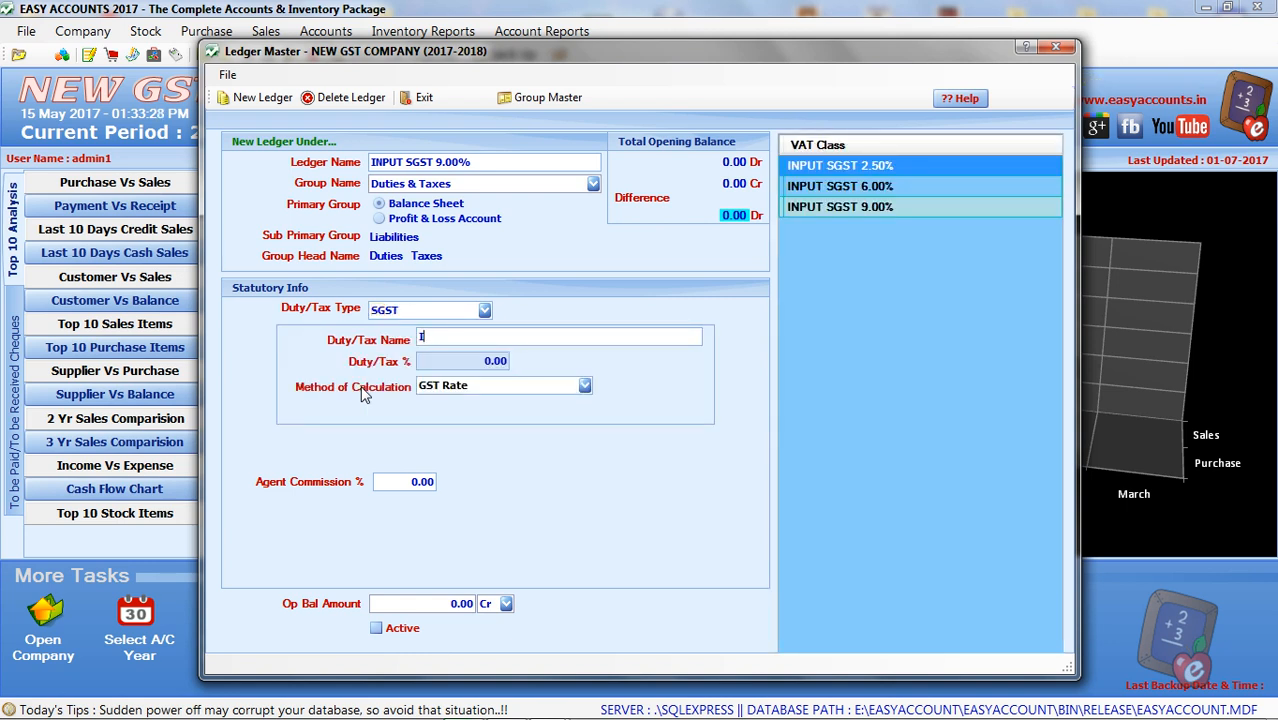
text(I)
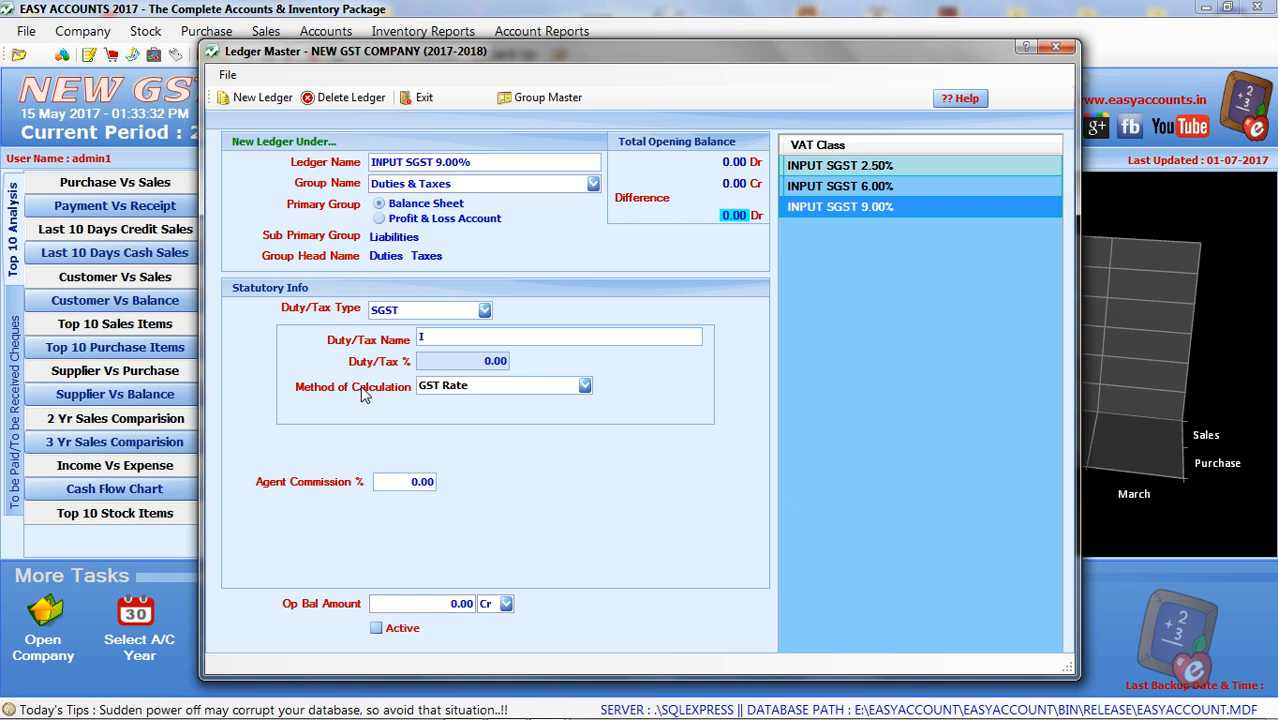
key(Return)
key(Return)
Step: Accept GST Rate as the calculation method, mark the INPUT SGST 9.00% ledger active and save it
key(Return)
key(Return)
key(Return)
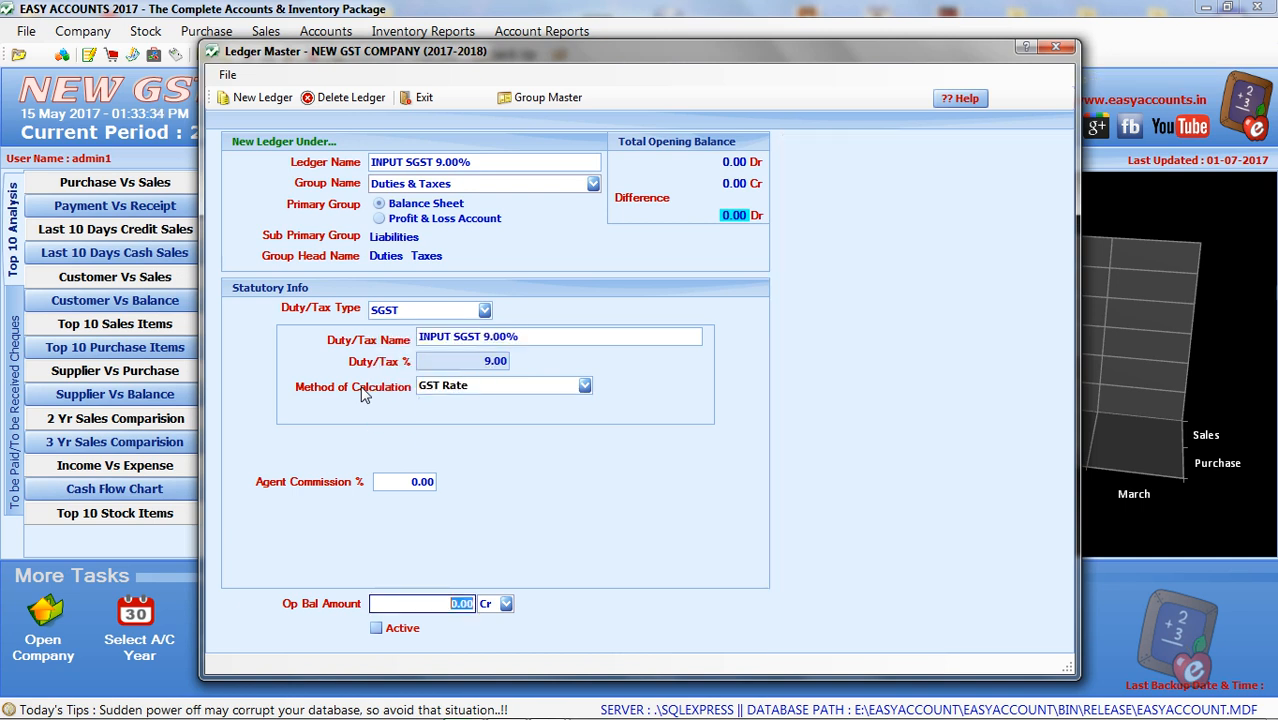
key(Return)
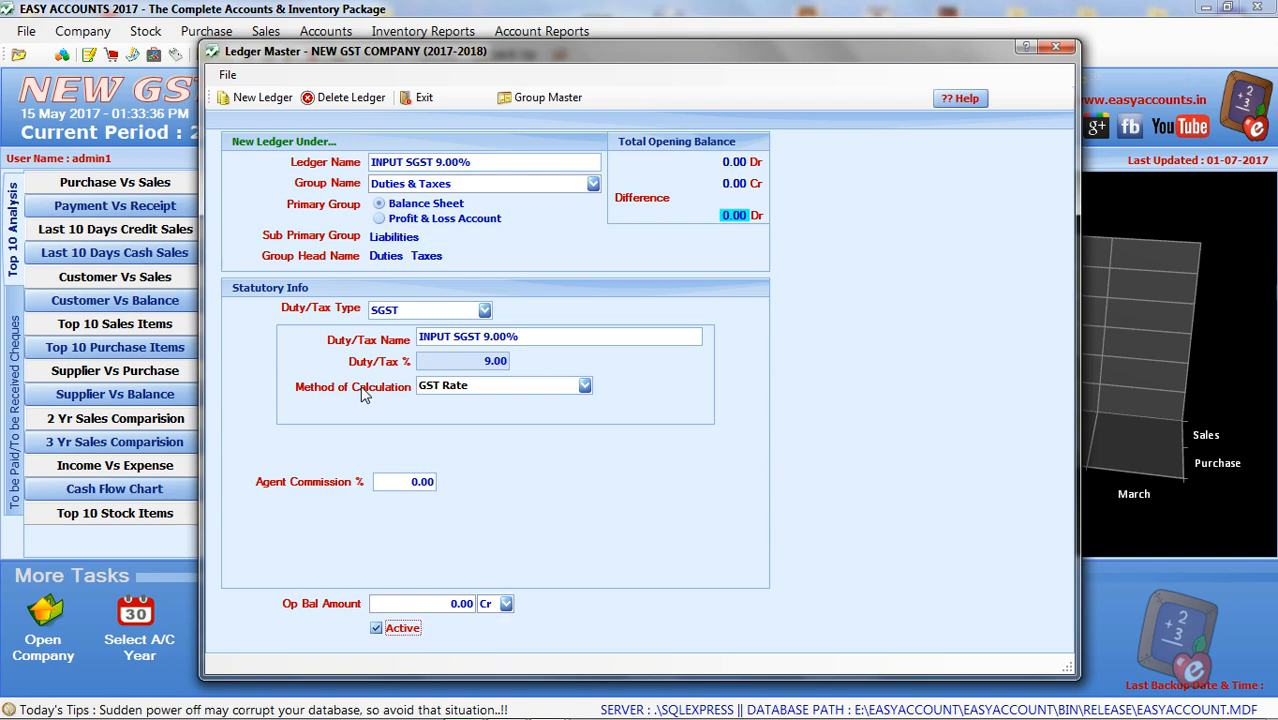
key(Return)
key(Return)
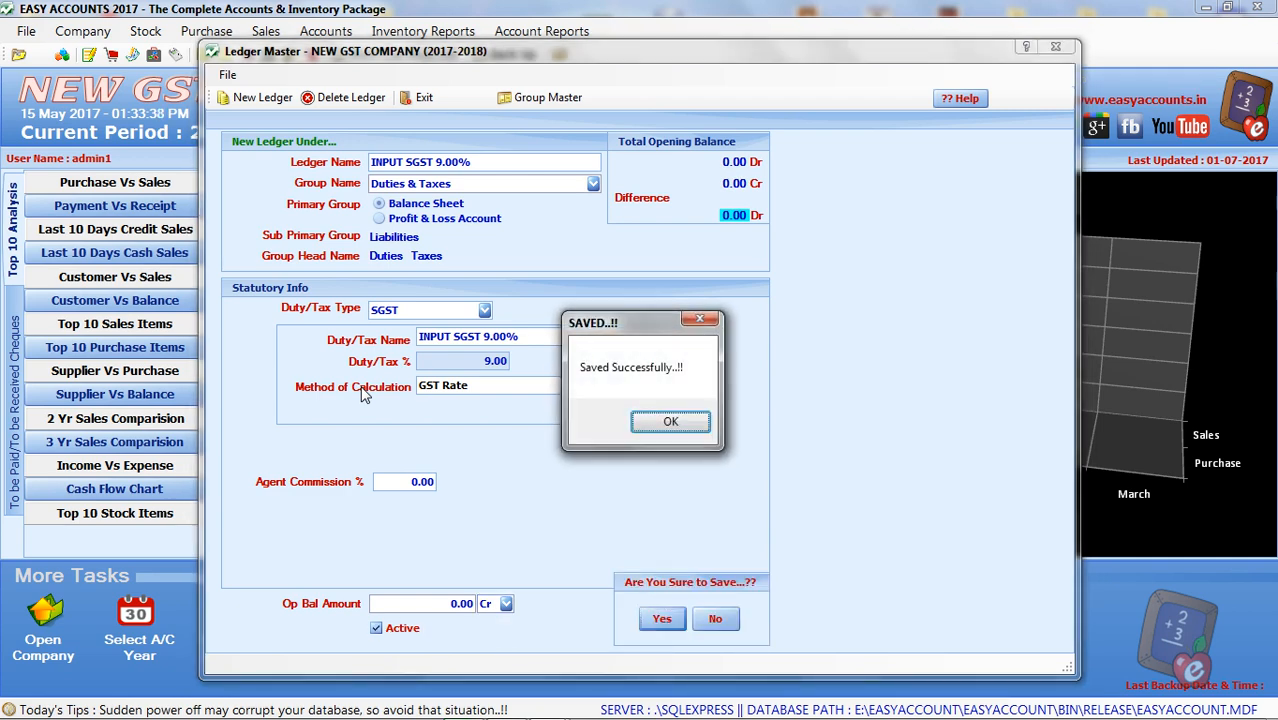
key(Return)
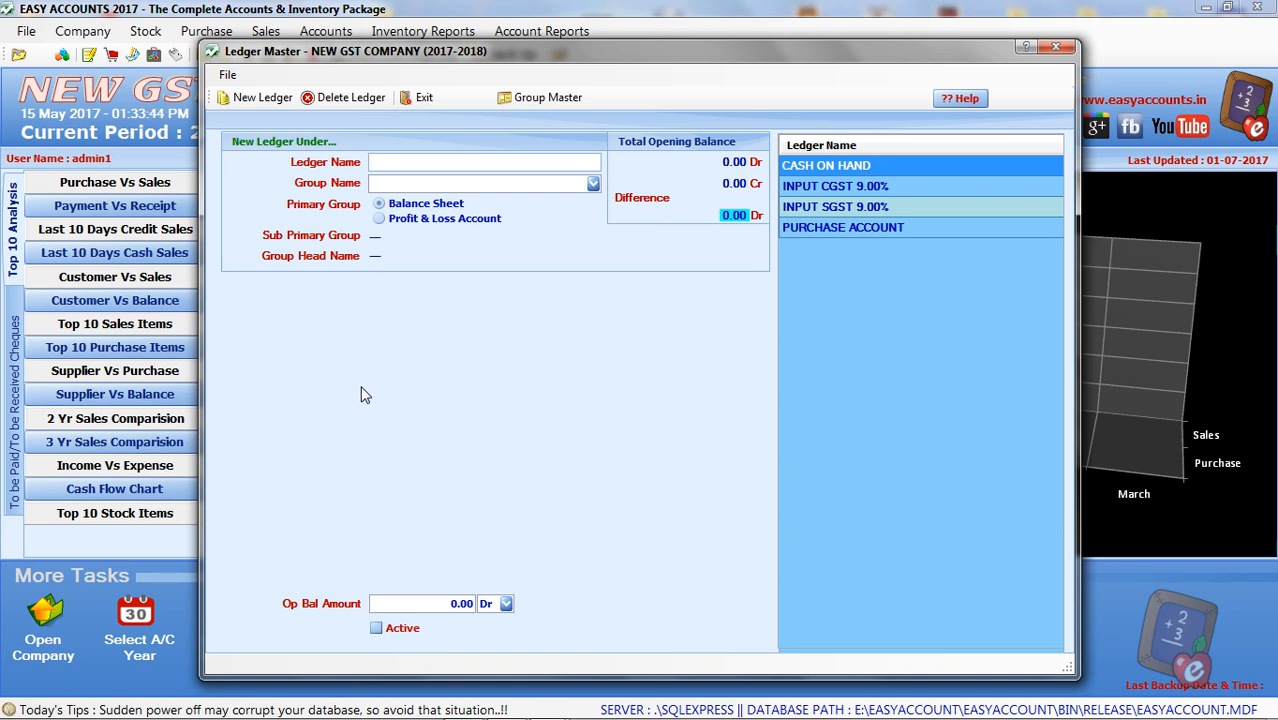
Step: Enter a new ledger named INPUT CGST 6.00% and assign it to the Duties & Taxes group
text(INPUT )
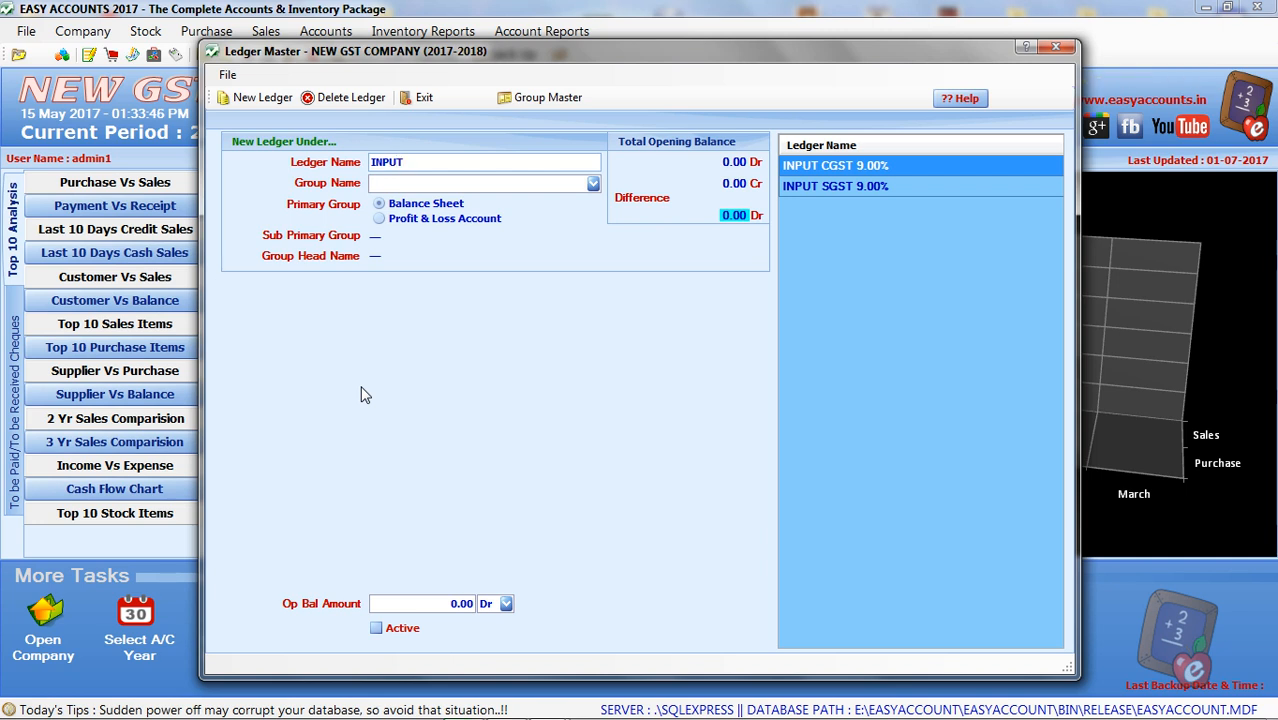
text(CGST 6.00)
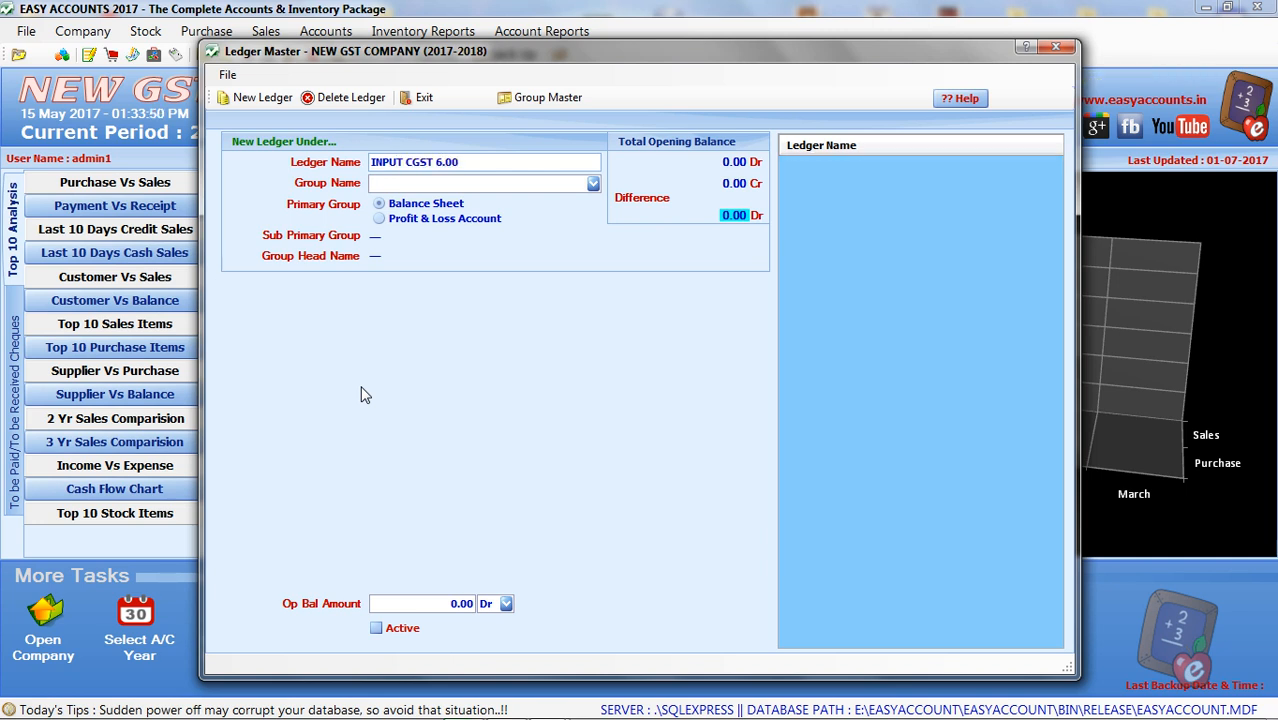
text(%)
key(Return)
text(Duties & Taxes)
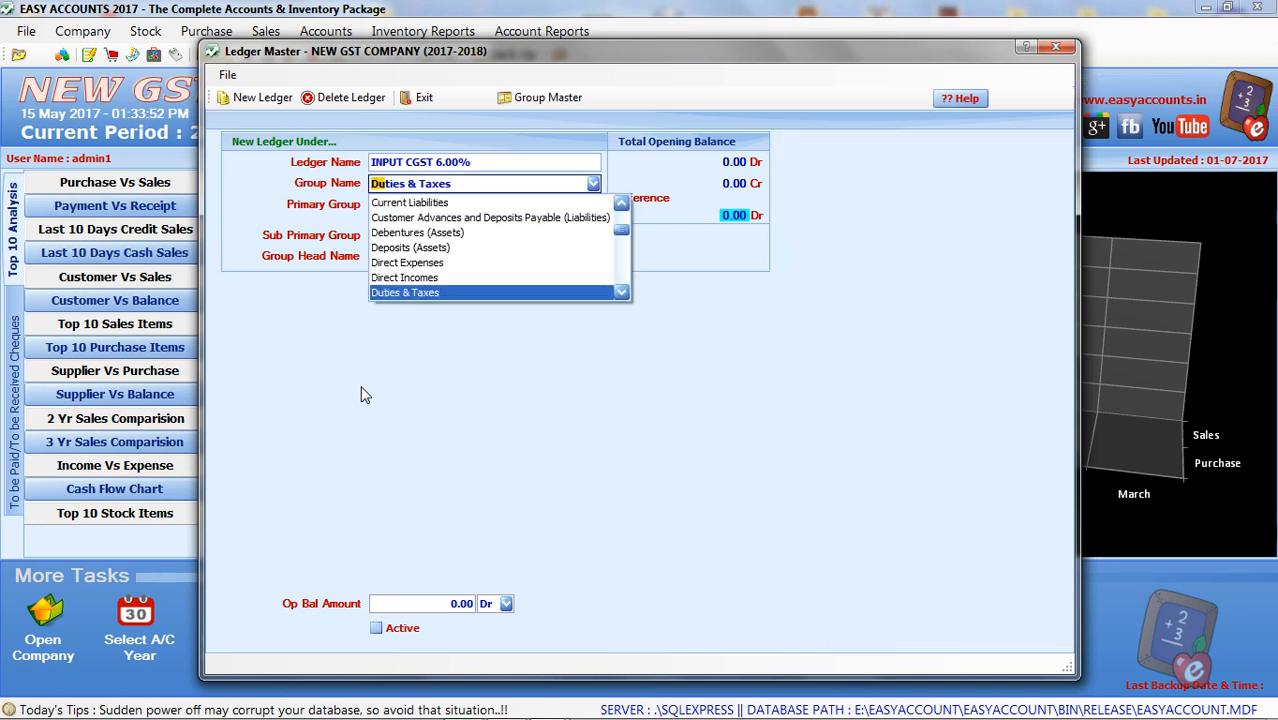
key(Return)
key(Return)
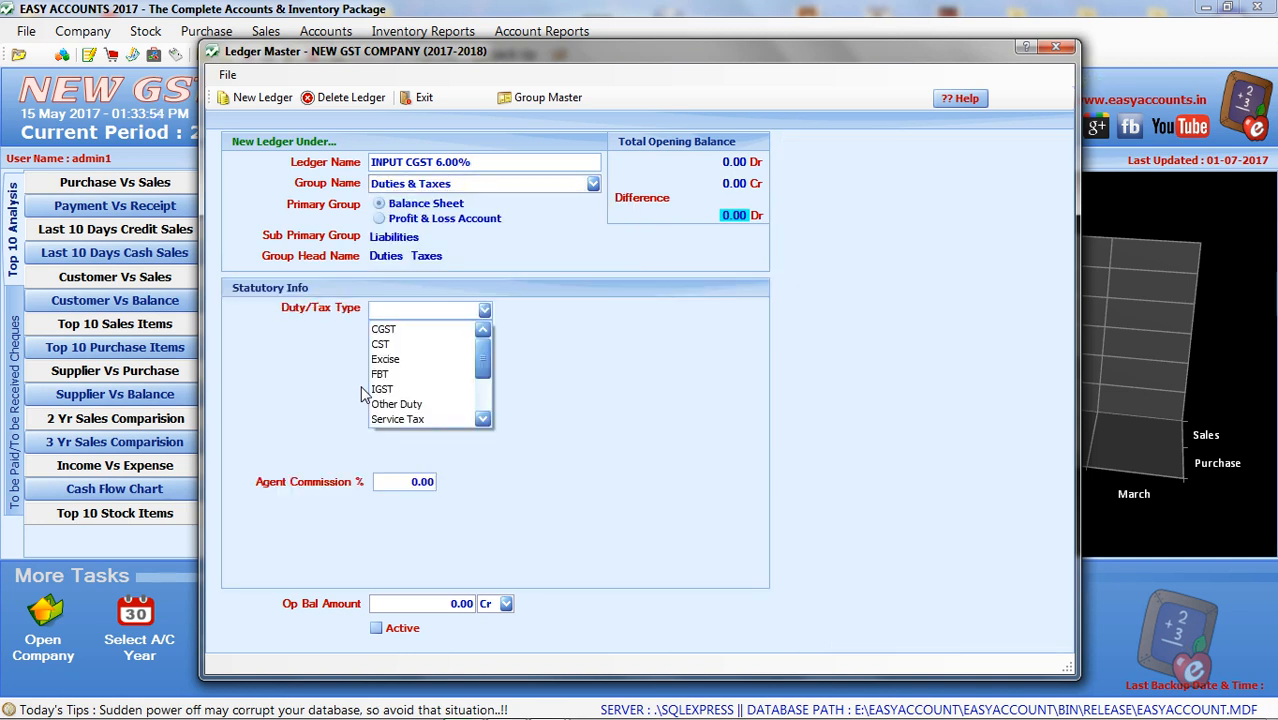
Step: Set the ledger's duty/tax type to CGST and choose the INPUT CGST 6.00% VAT class as its duty/tax name
key(Down)
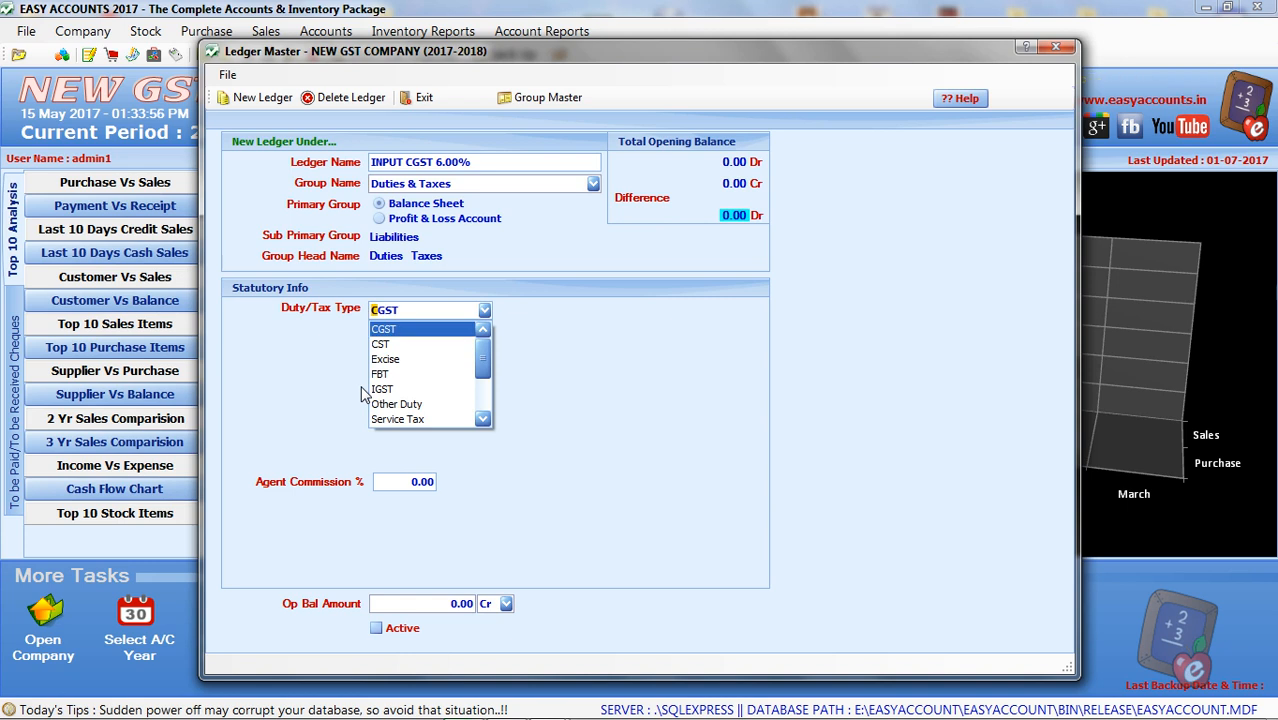
key(Return)
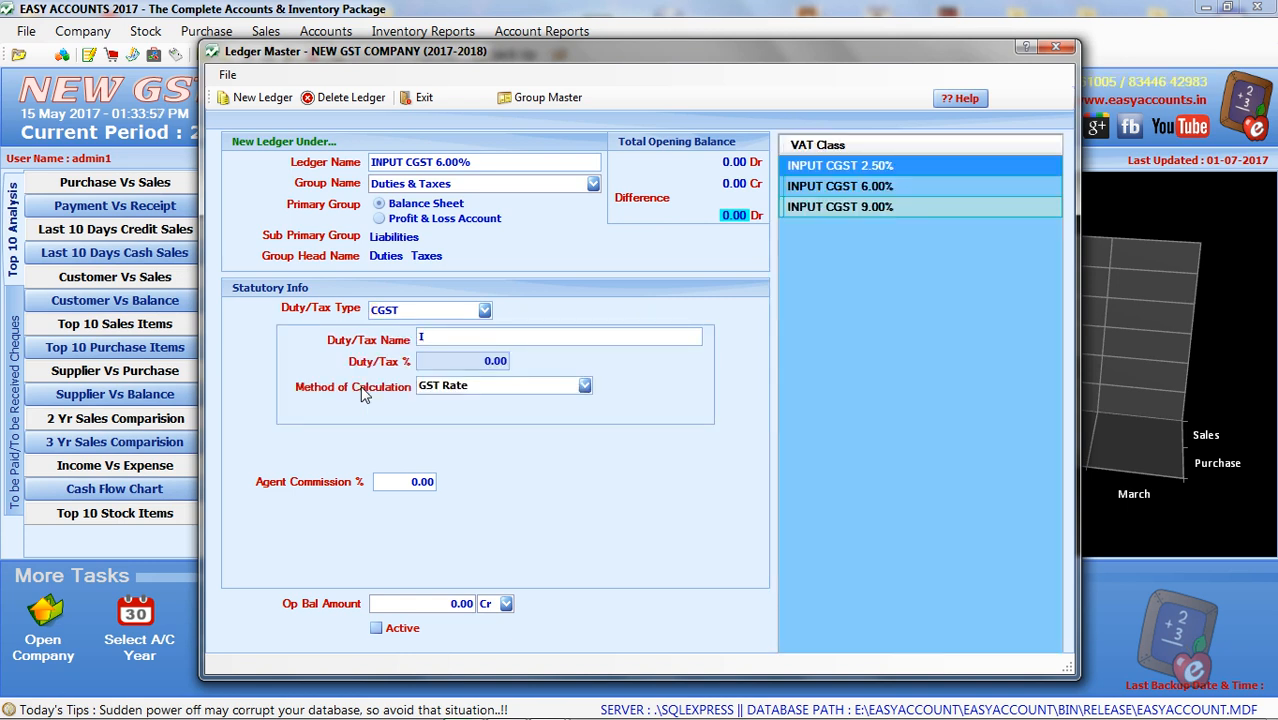
key(Down)
key(Return)
key(Return)
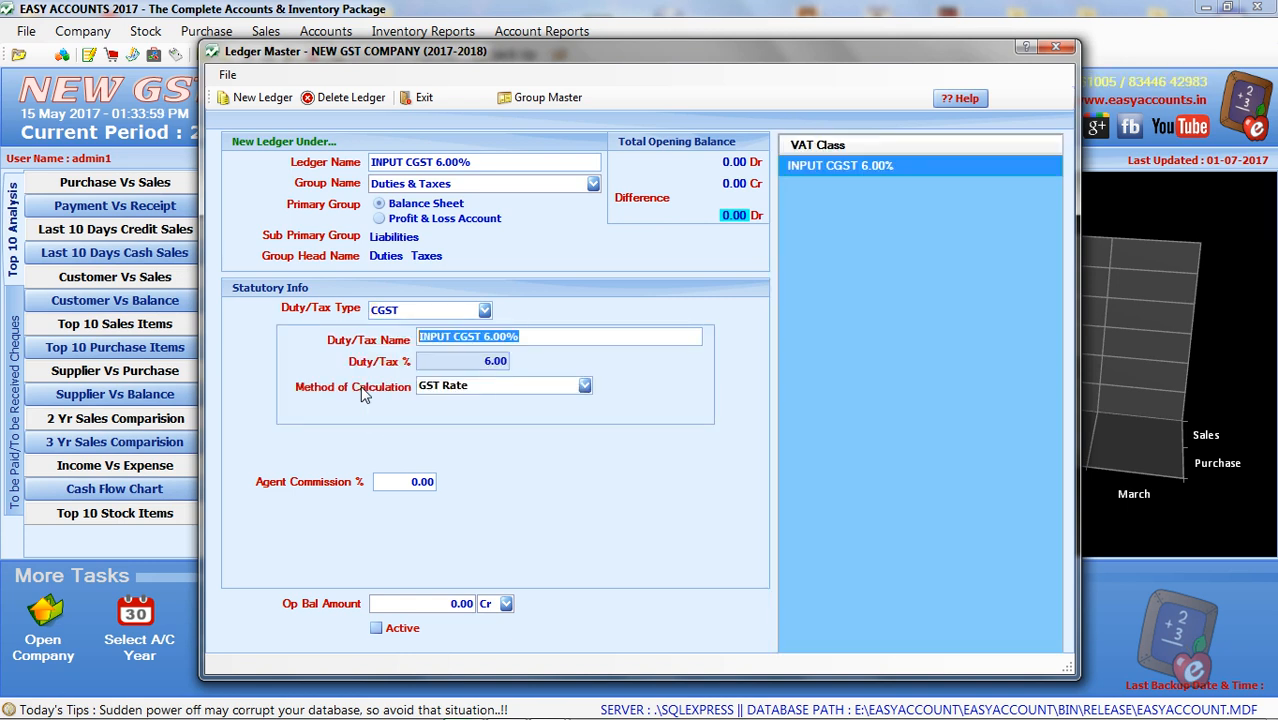
Step: Accept GST Rate as the calculation method, mark the INPUT CGST 6.00% ledger active and save it
key(Return)
key(Return)
key(Return)
key(space)
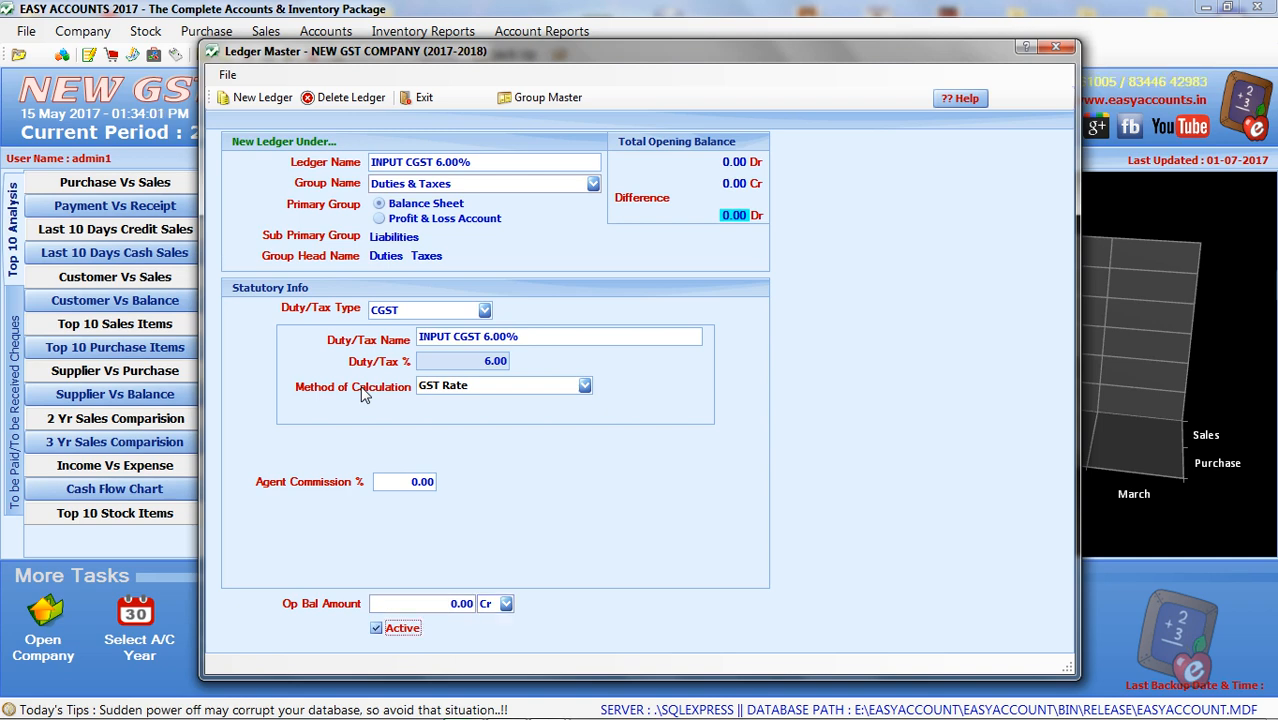
key(Return)
key(Return)
key(Return)
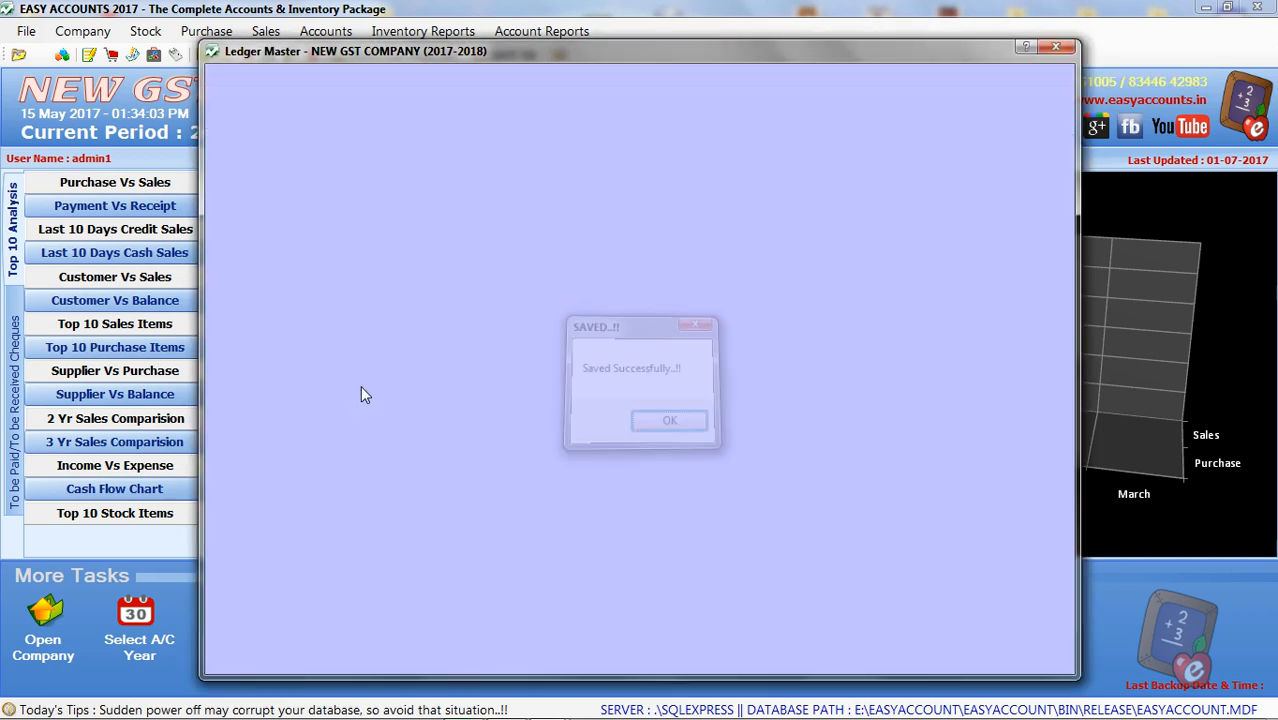
Step: Enter a new ledger named INPUT SGST 6.00% under the Duties & Taxes group with SGST as its duty/tax type
text(INPU)
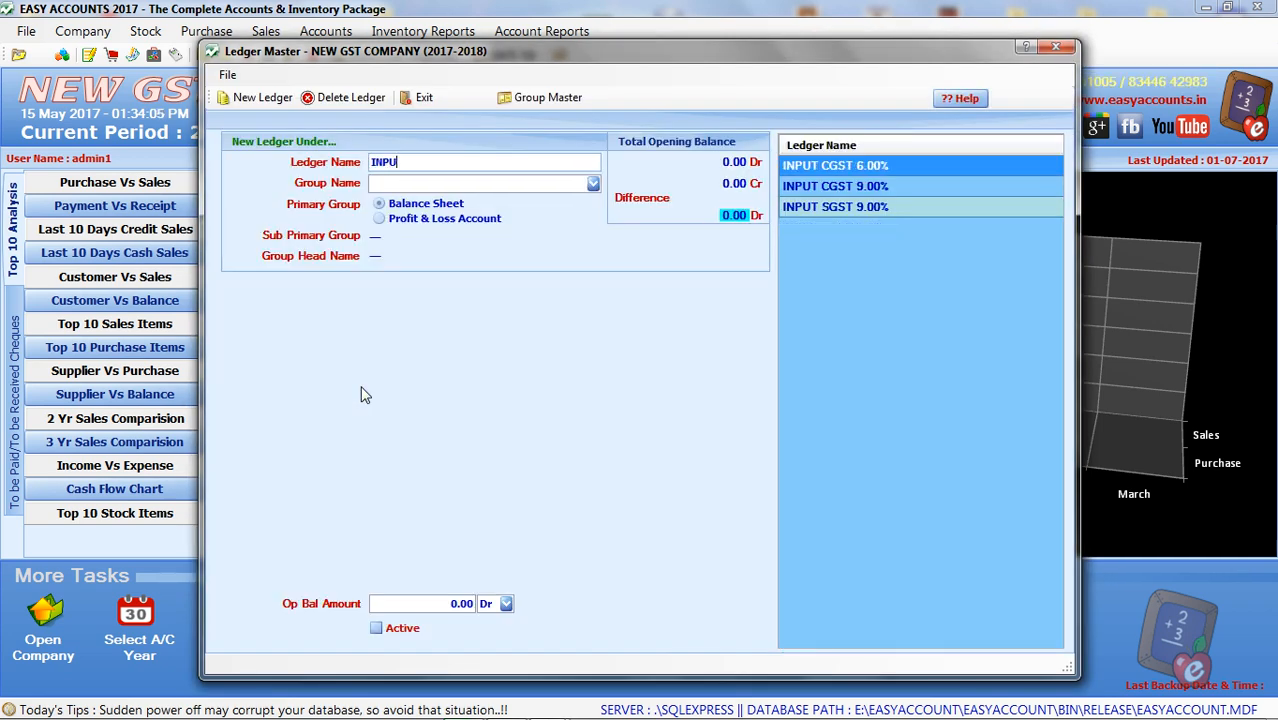
text(T S)
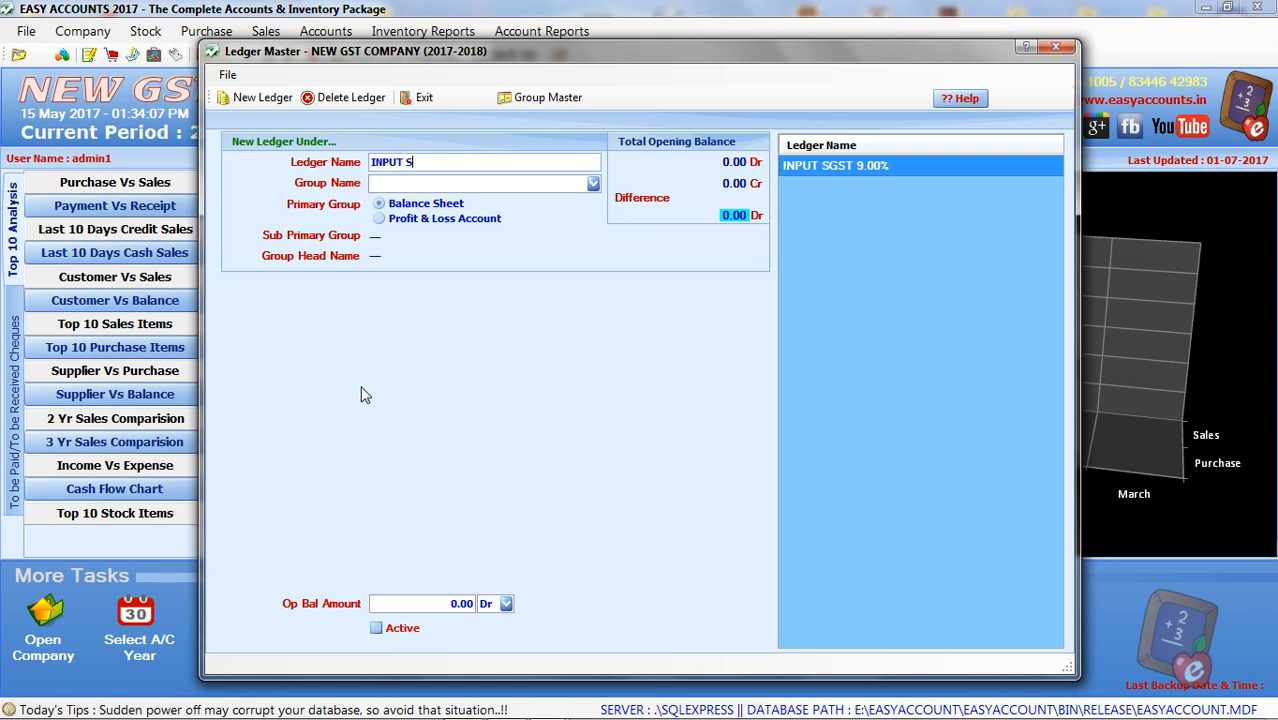
text(GST 6.00%)
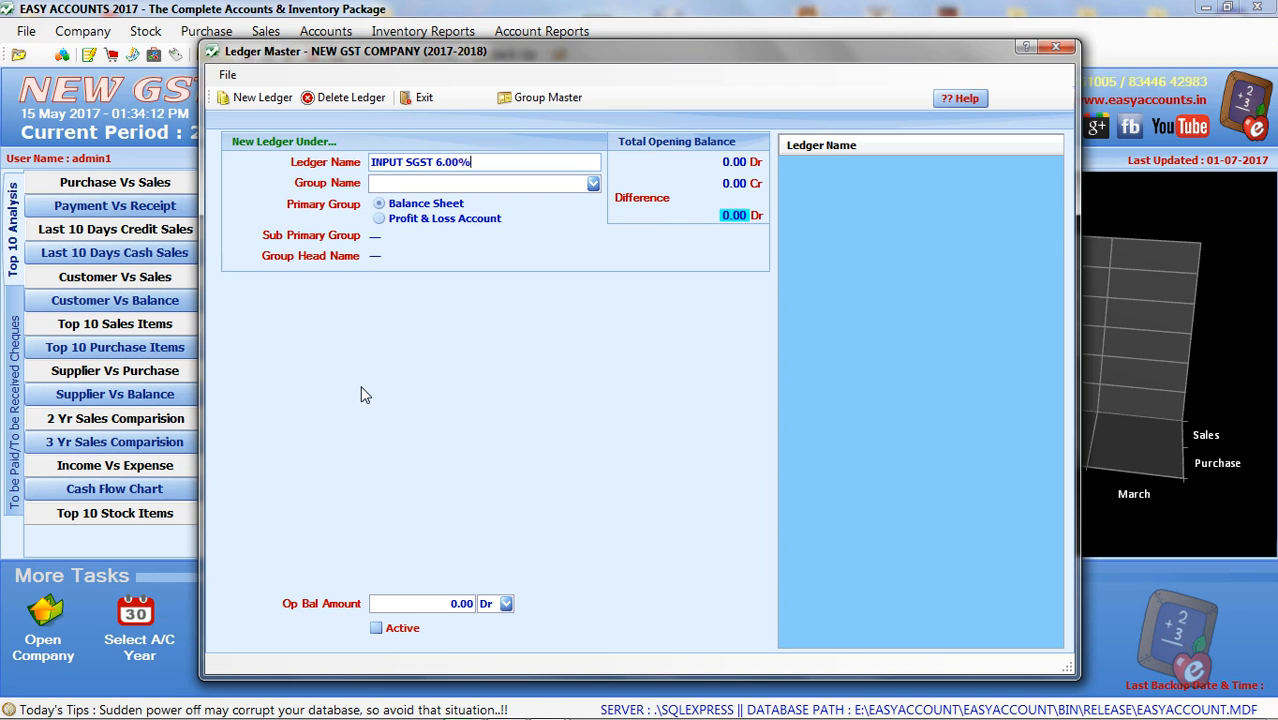
key(Return)
text(du)
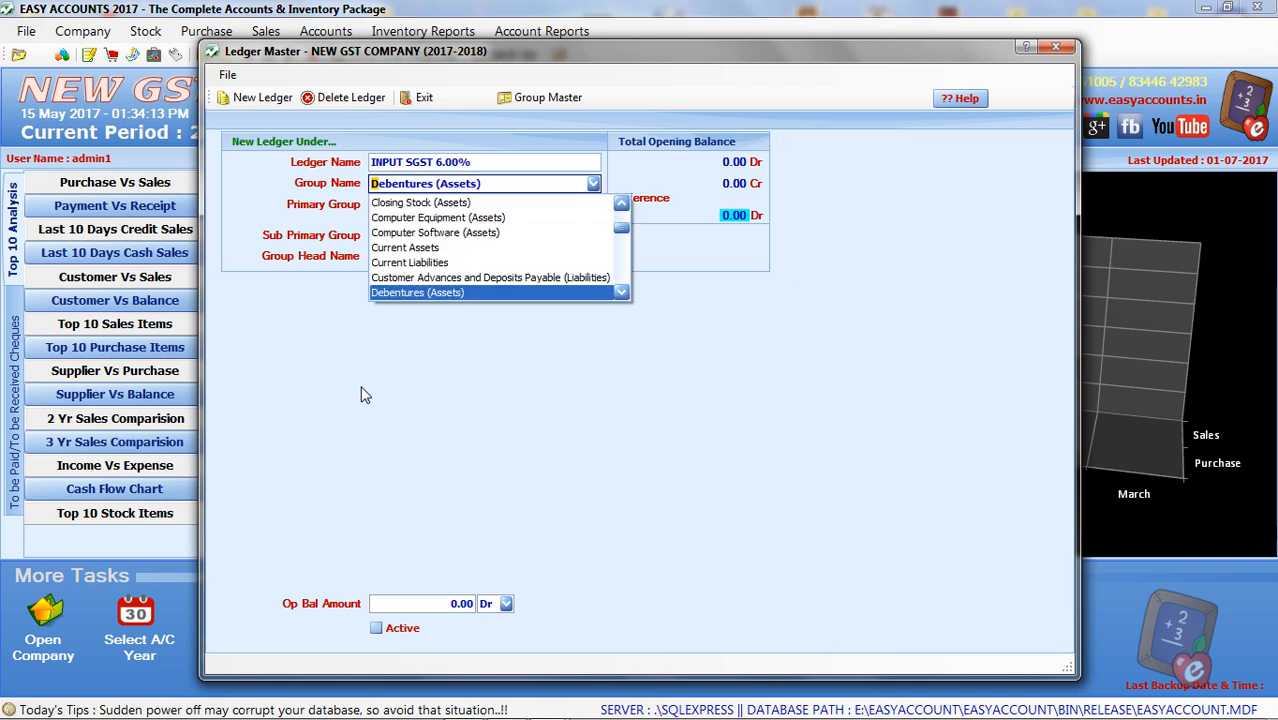
key(Return)
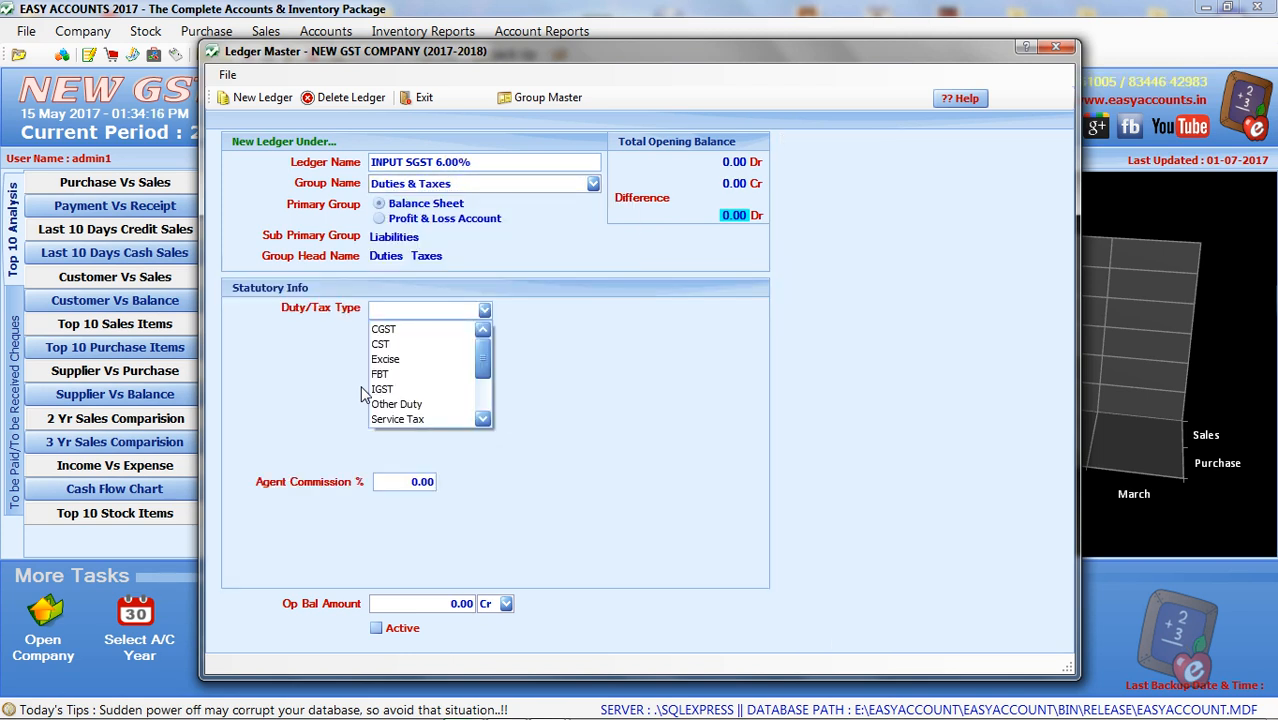
text(sg)
key(Return)
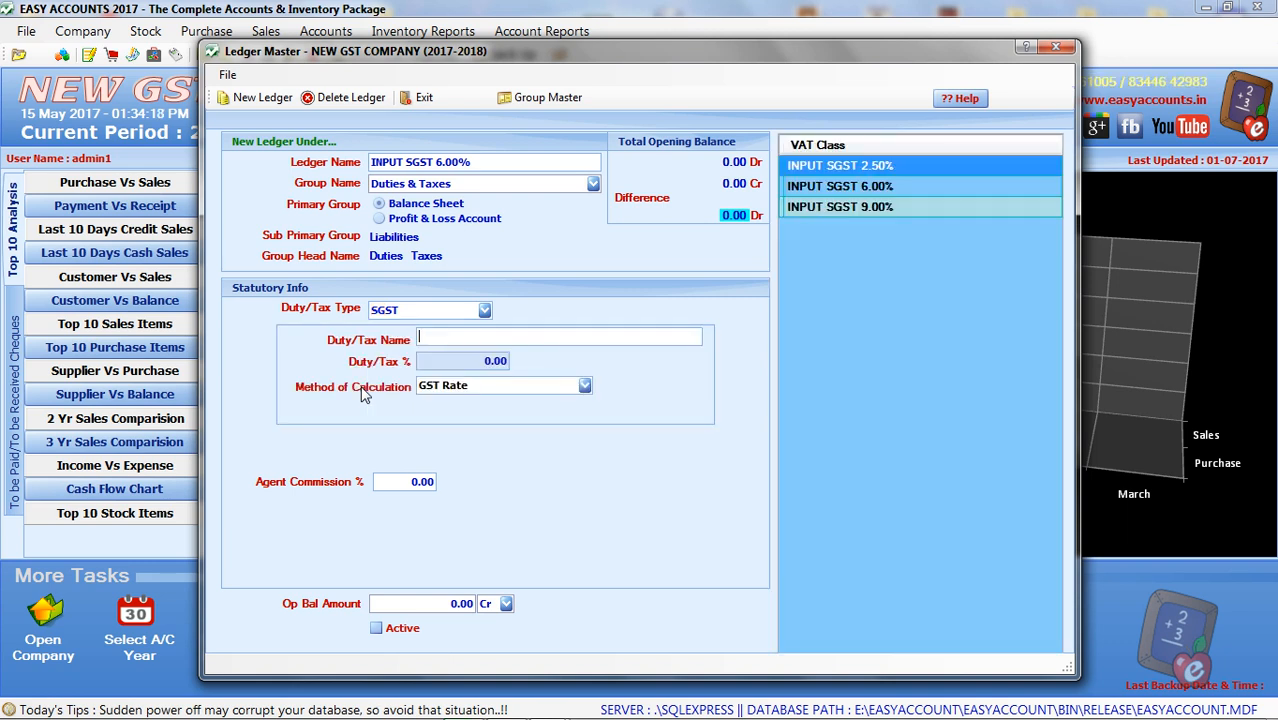
Step: Choose the INPUT SGST 6.00% VAT class with GST Rate calculation, mark the ledger active and save it
key(Down)
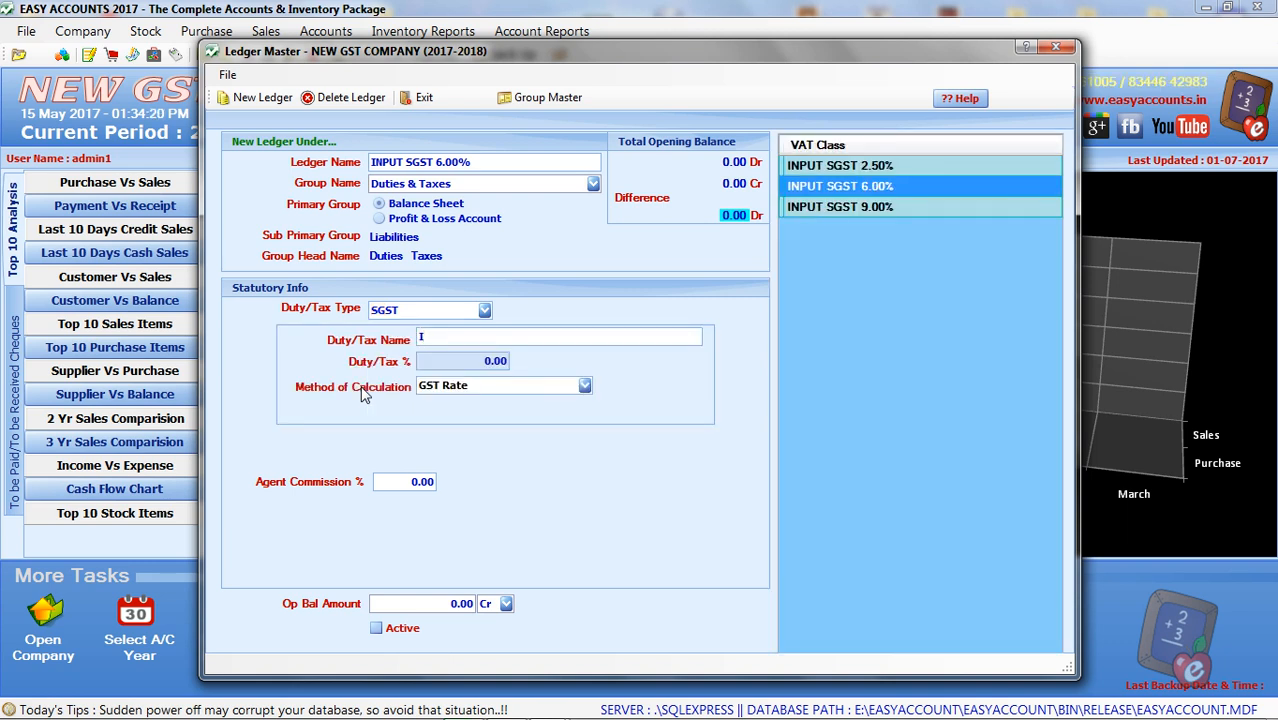
key(Return)
key(Return)
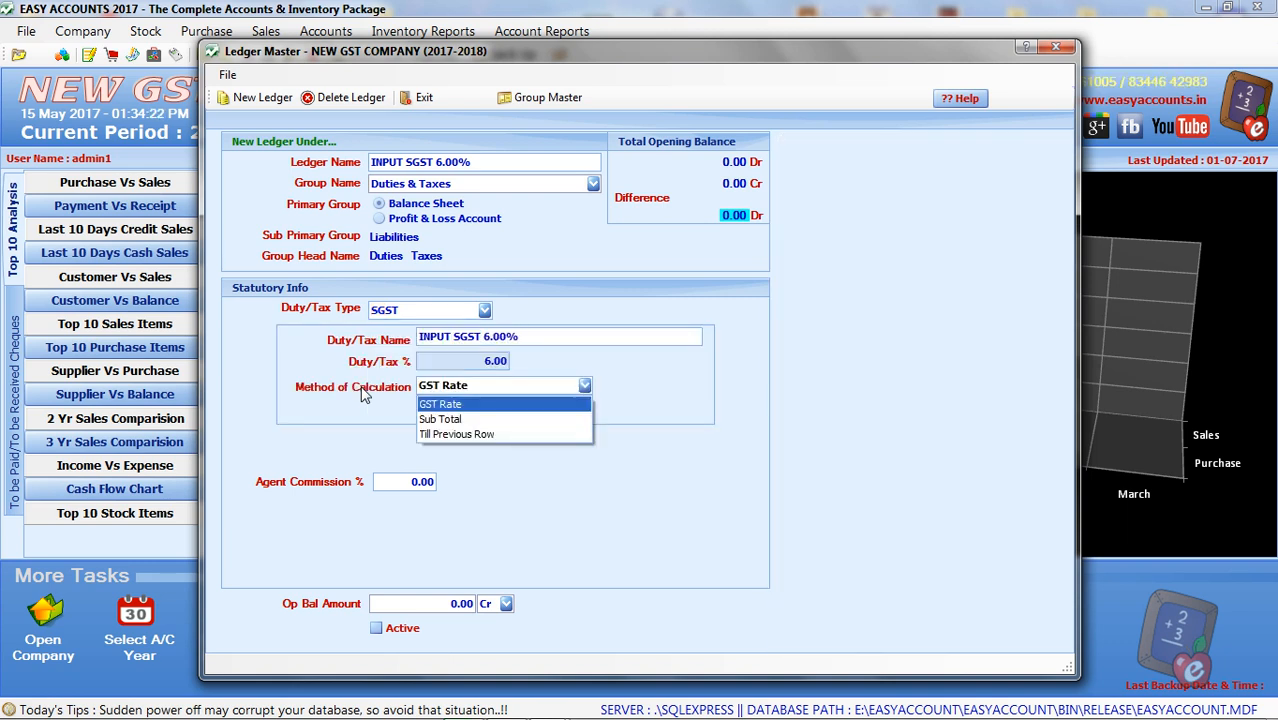
key(Return)
key(Return)
key(Return)
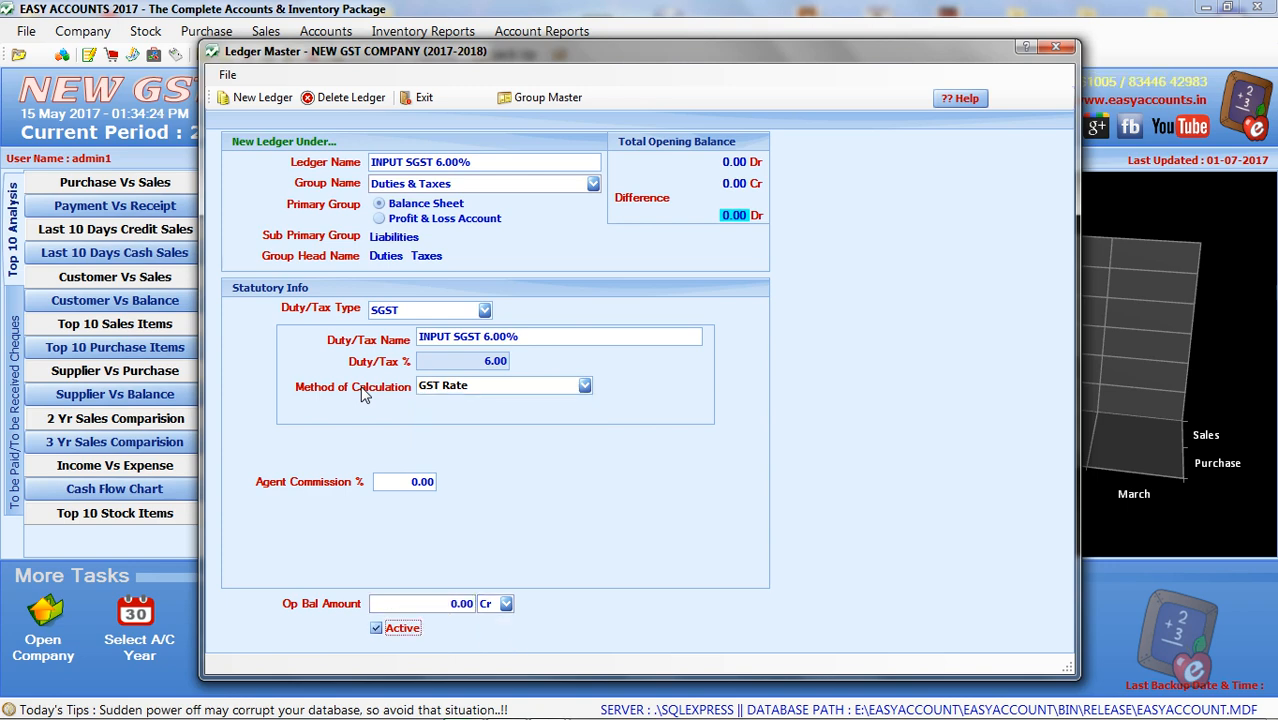
key(Return)
key(Return)
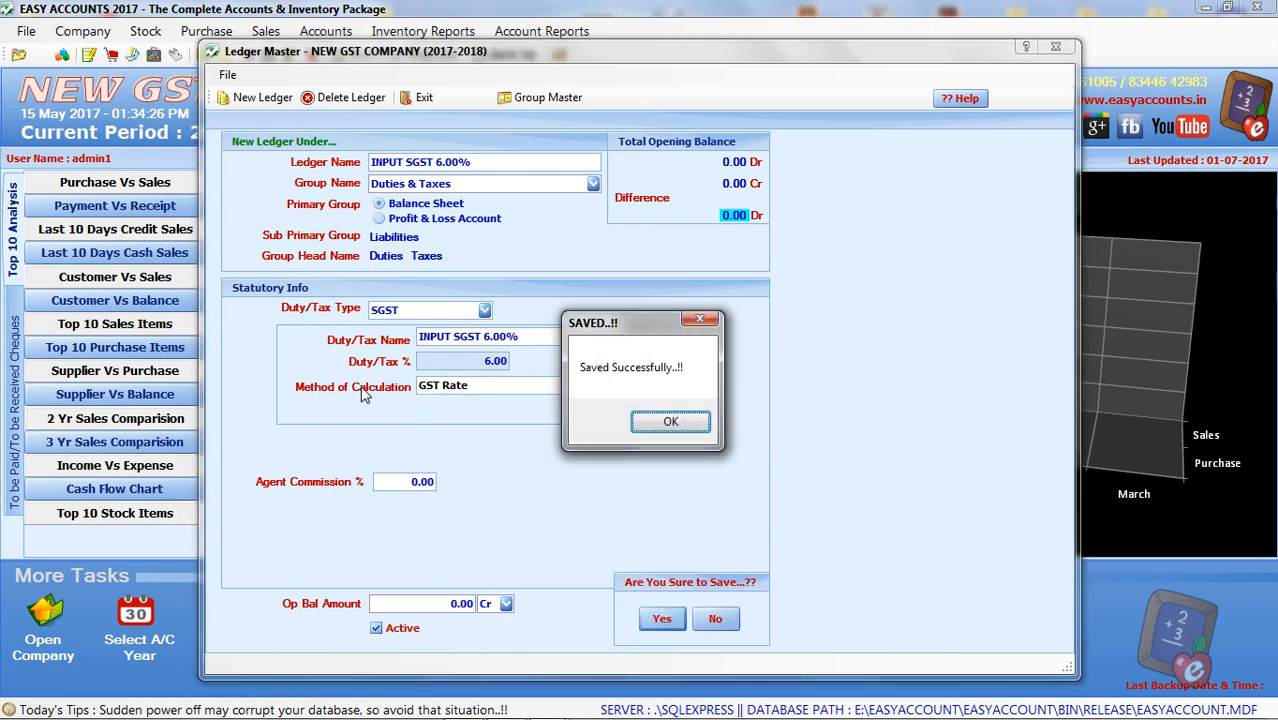
key(Return)
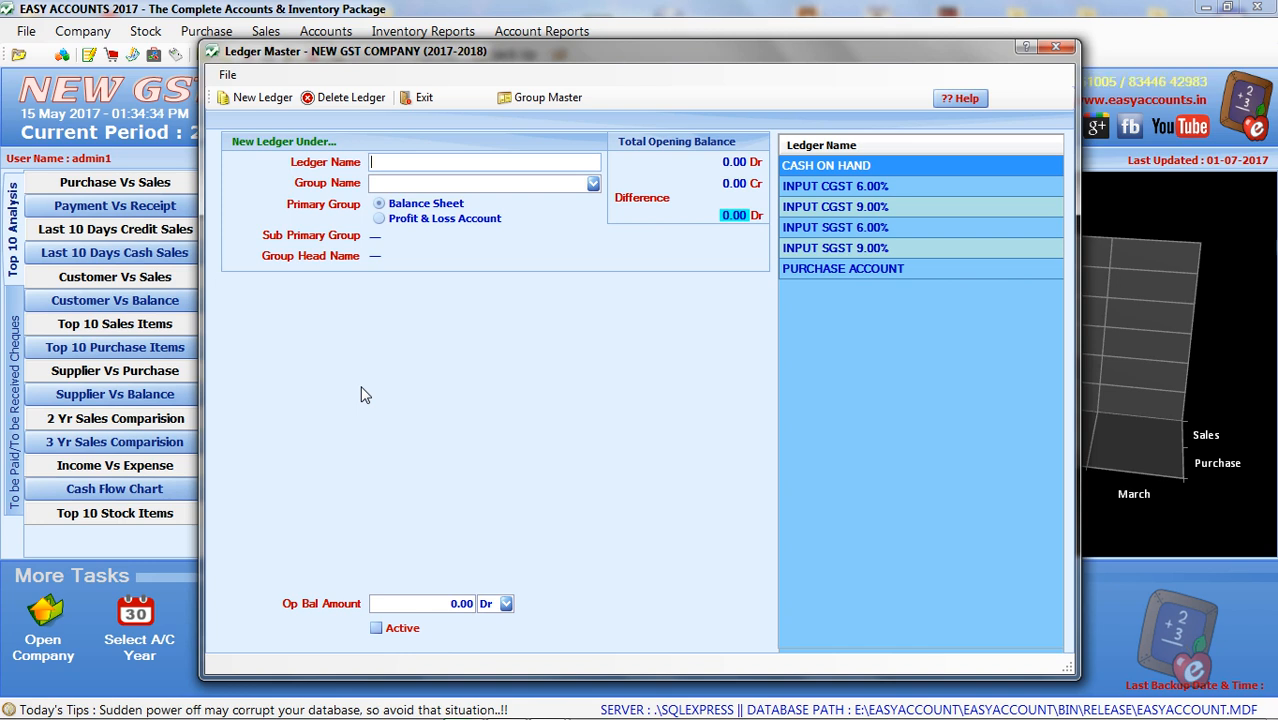
Step: Enter a new ledger named INPUT CGST 2.50% and assign it to the Duties & Taxes group
text(INP)
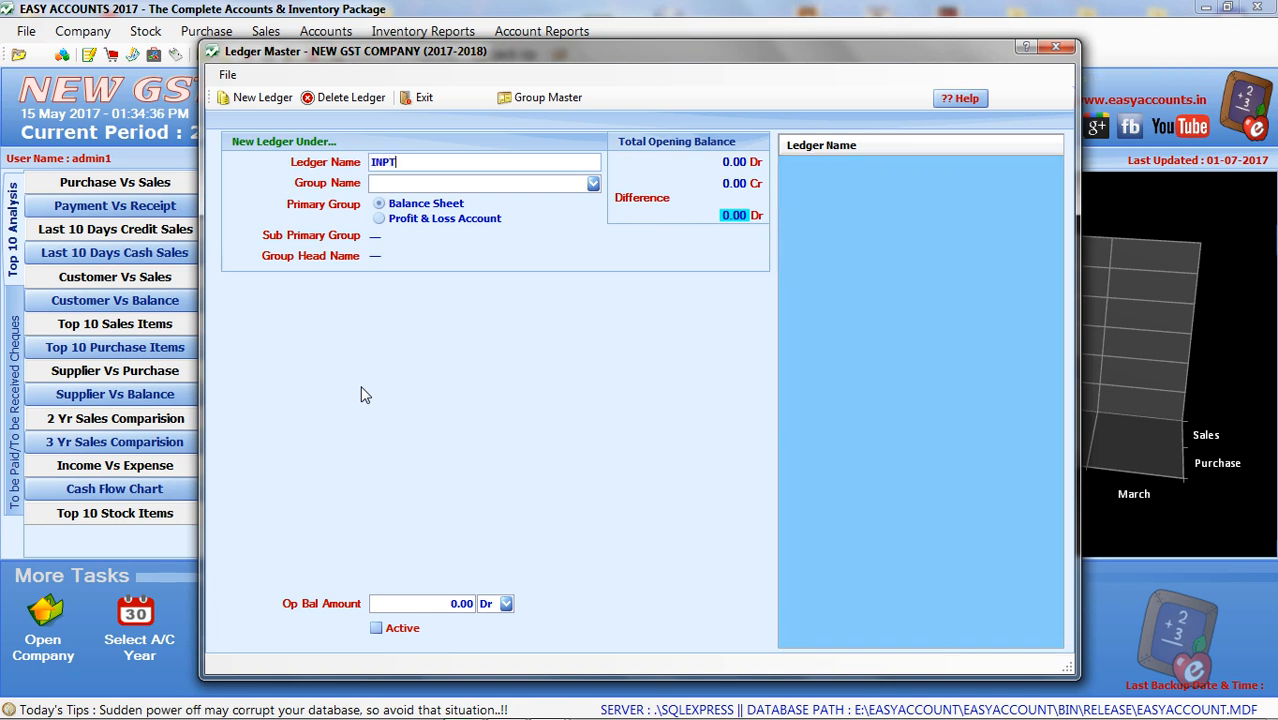
text(UT C)
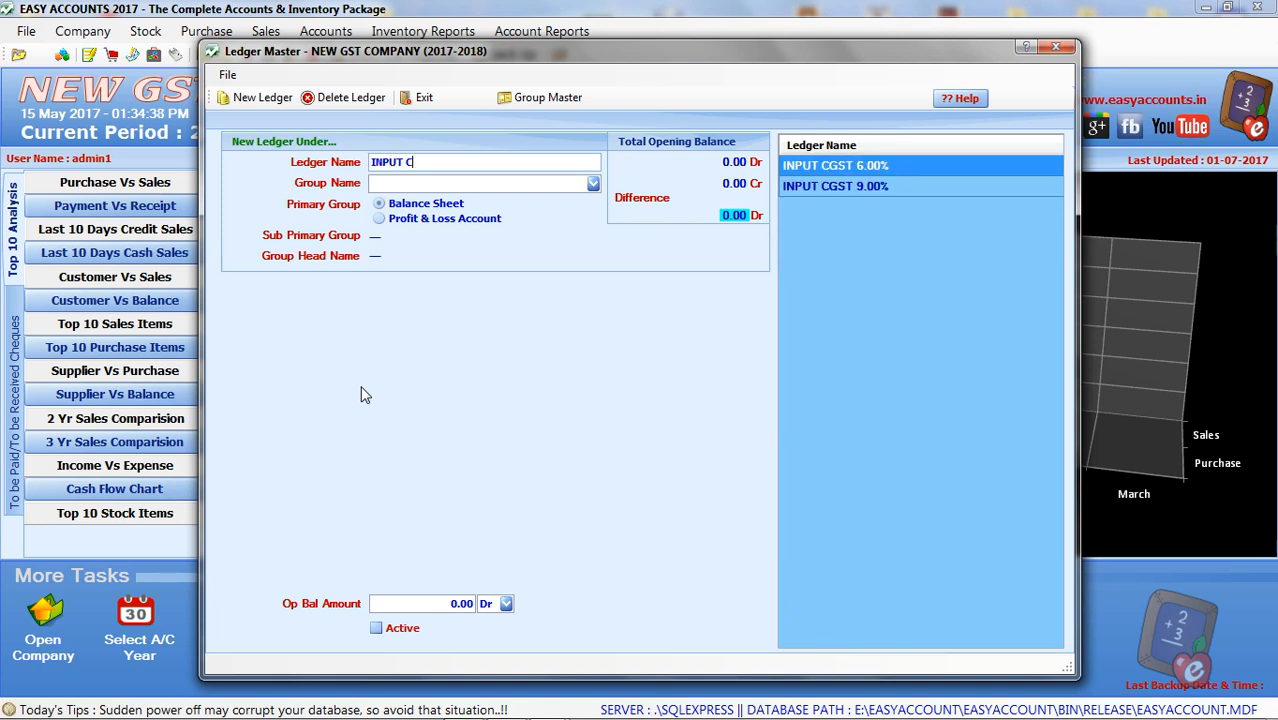
text(GST 2.50%)
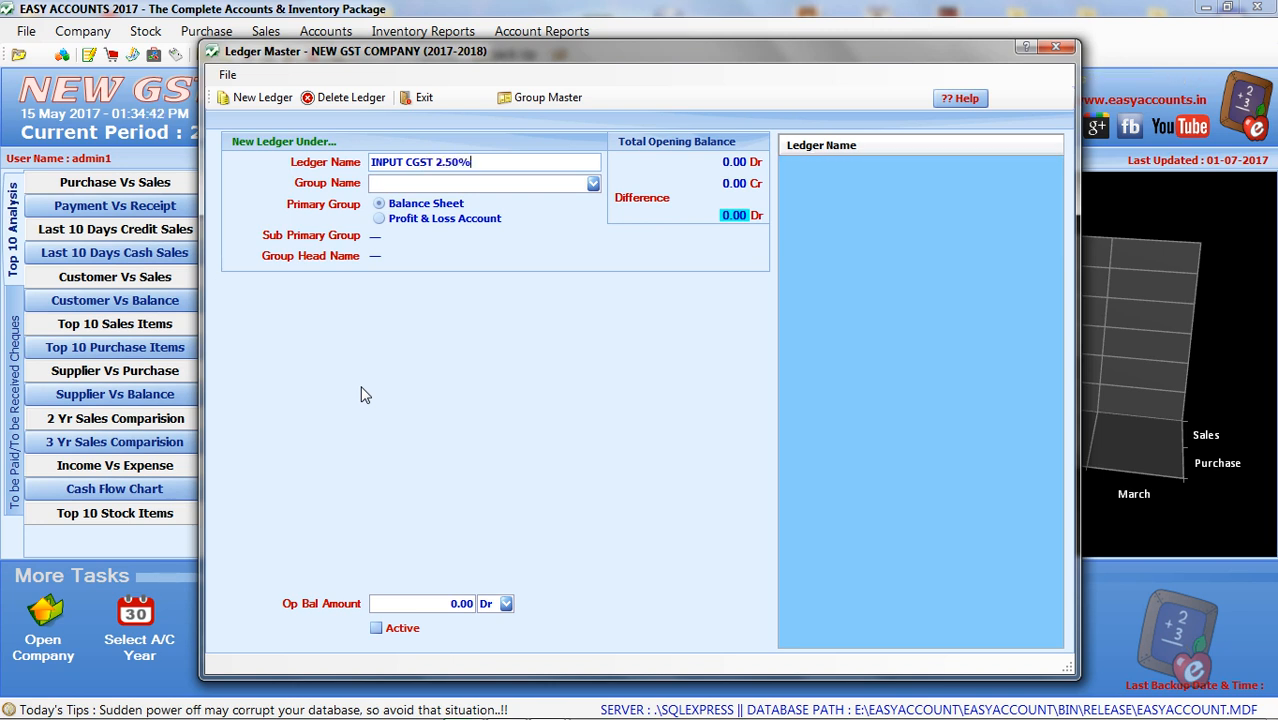
key(Return)
text(du)
key(Return)
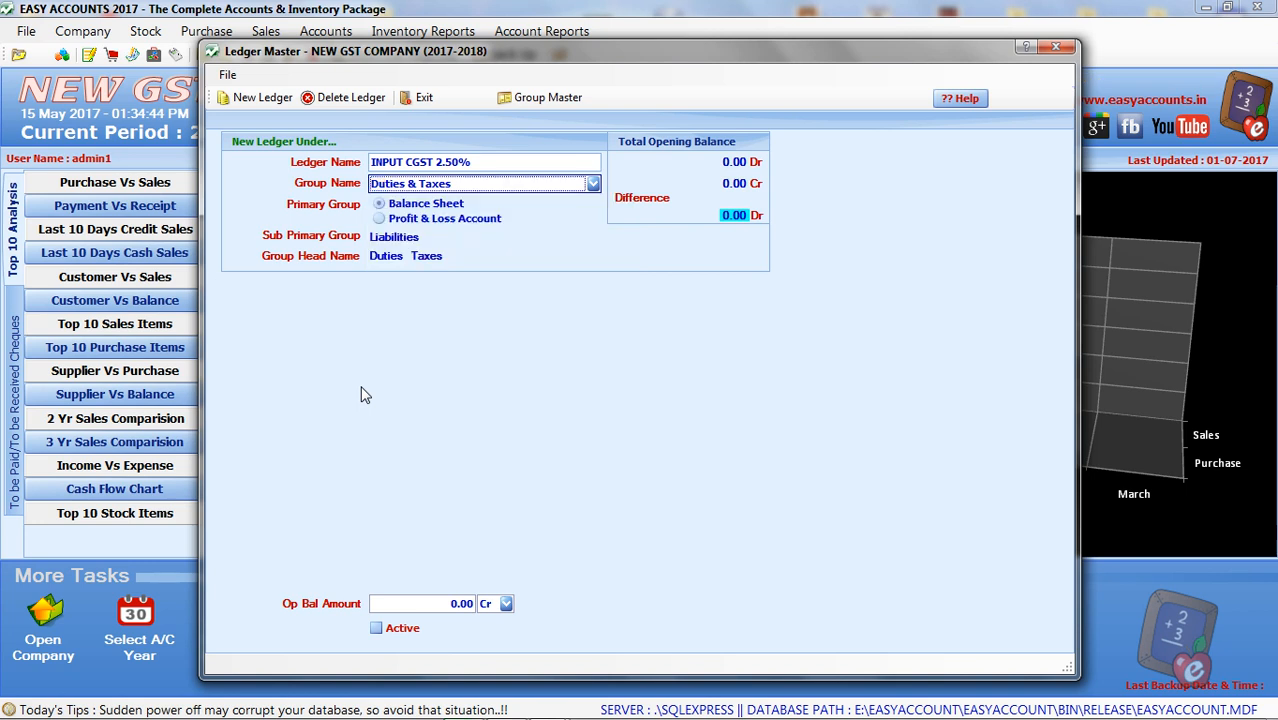
Step: Set the ledger's duty/tax type to CGST, using the INPUT CGST 2.50% VAT class and GST Rate calculation
text(cg)
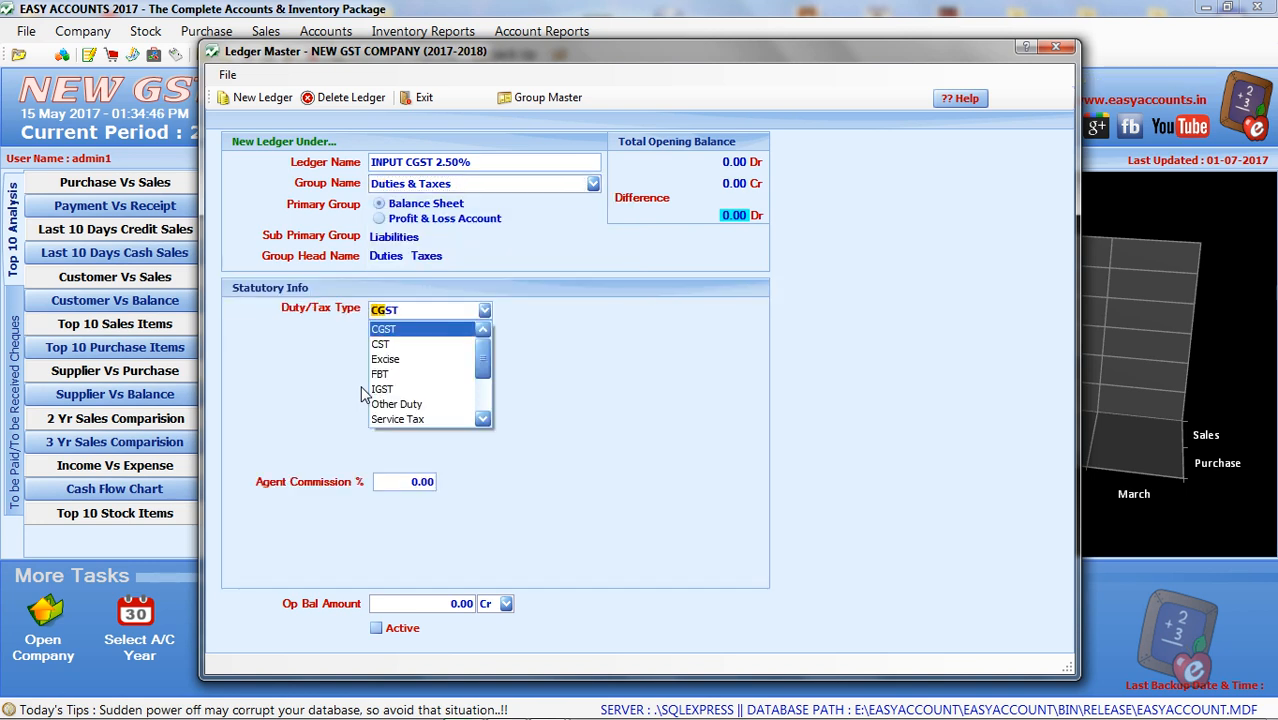
key(Return)
text(IN)
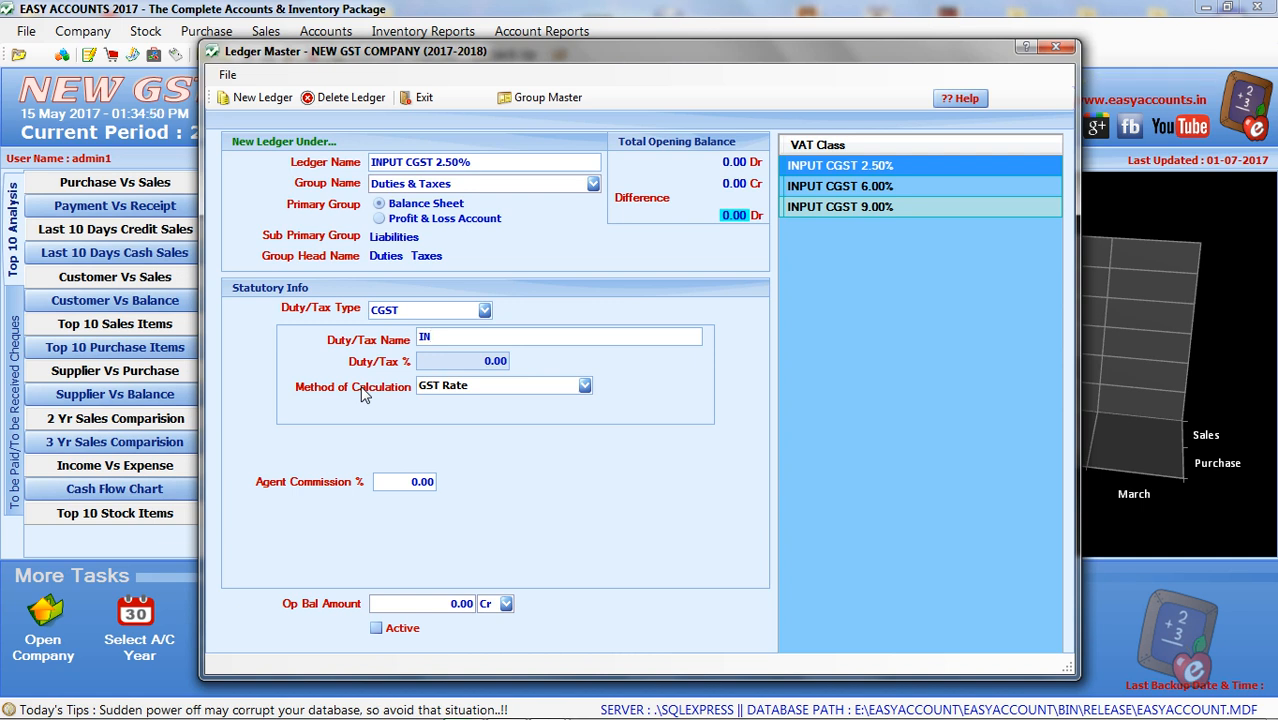
key(Return)
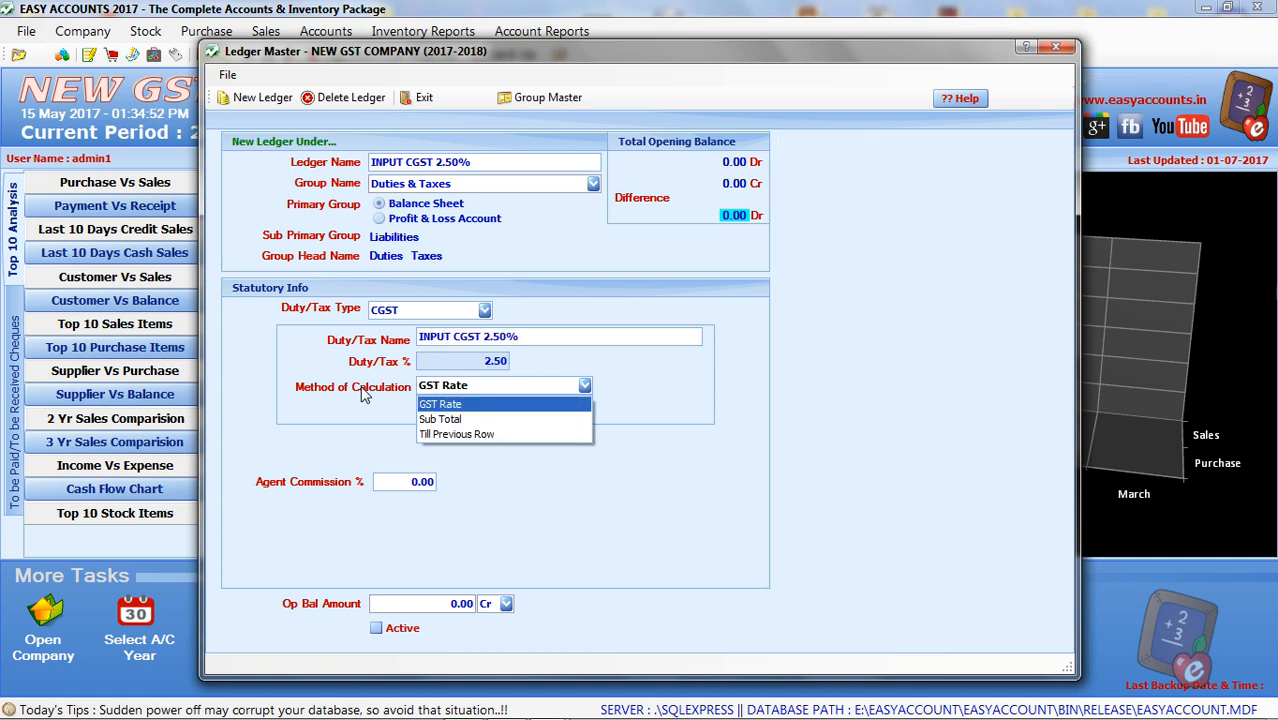
key(Return)
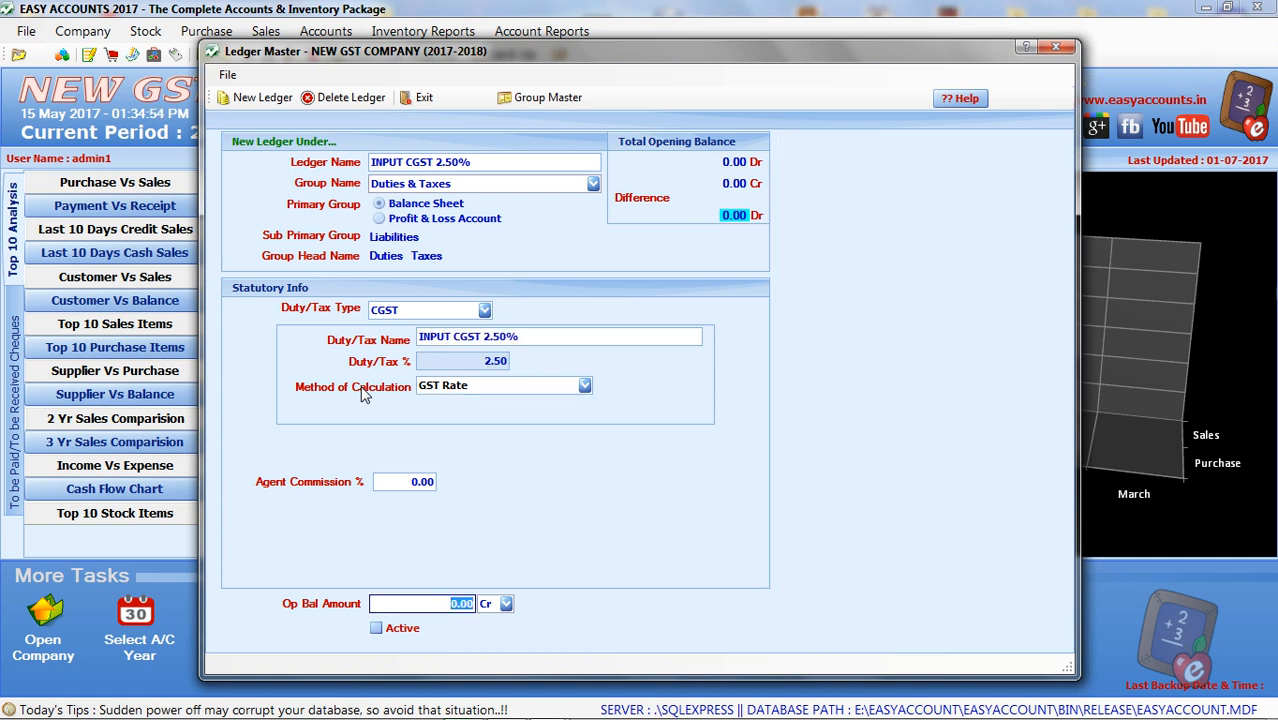
Step: Mark the INPUT CGST 2.50% ledger active and save it
key(Return)
key(Return)
key(space)
key(Return)
key(Return)
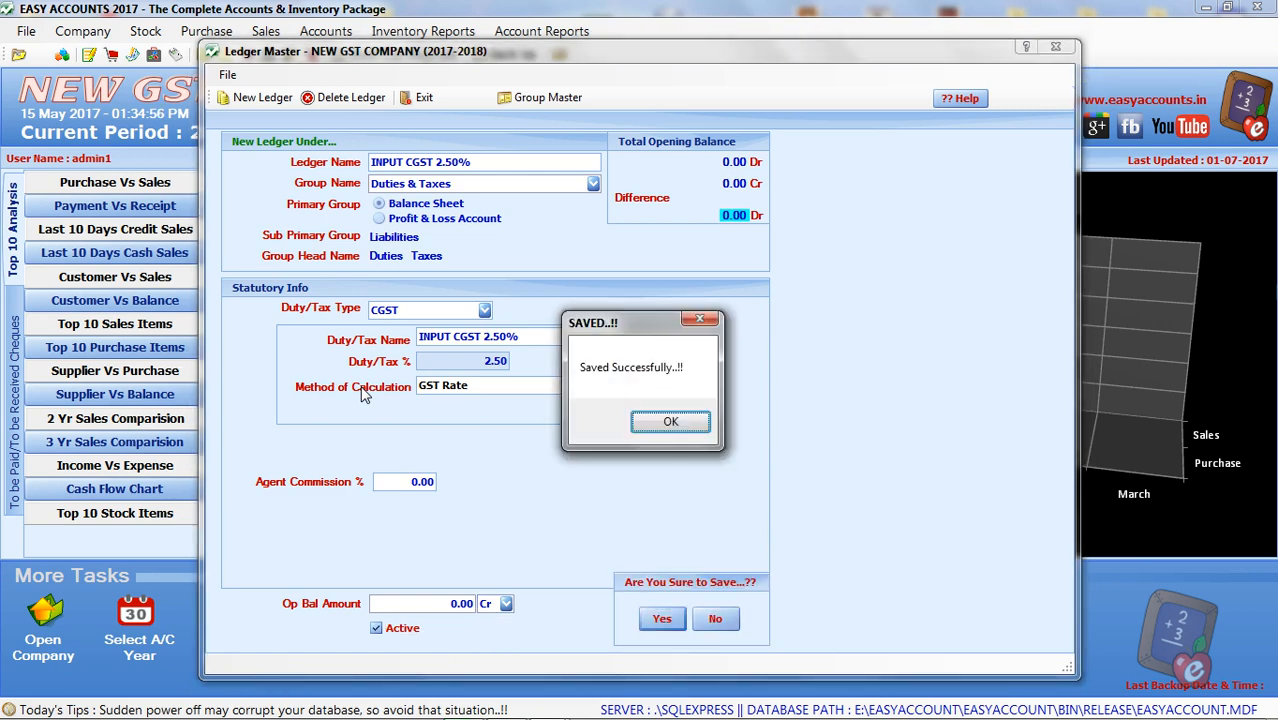
key(Return)
Step: Enter a new ledger named INPUT SGST 2.50% and assign it to the Duties & Taxes group
text(INPUT )
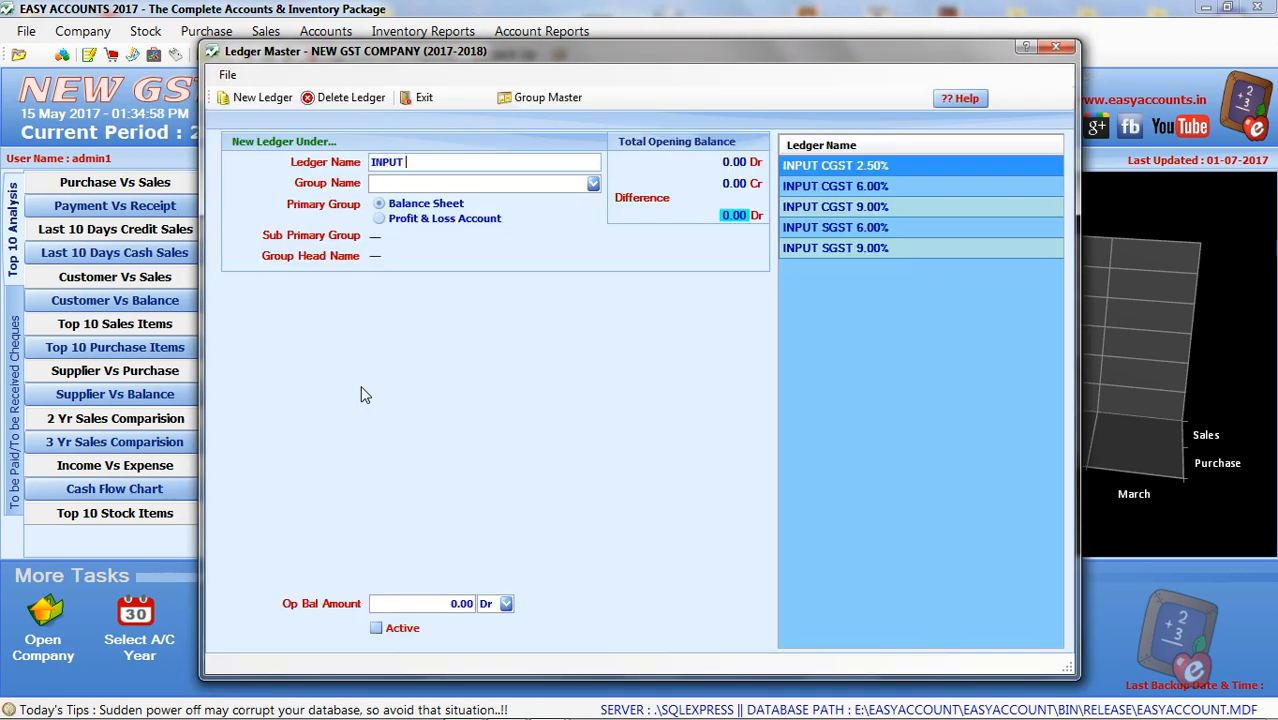
text(SGST)
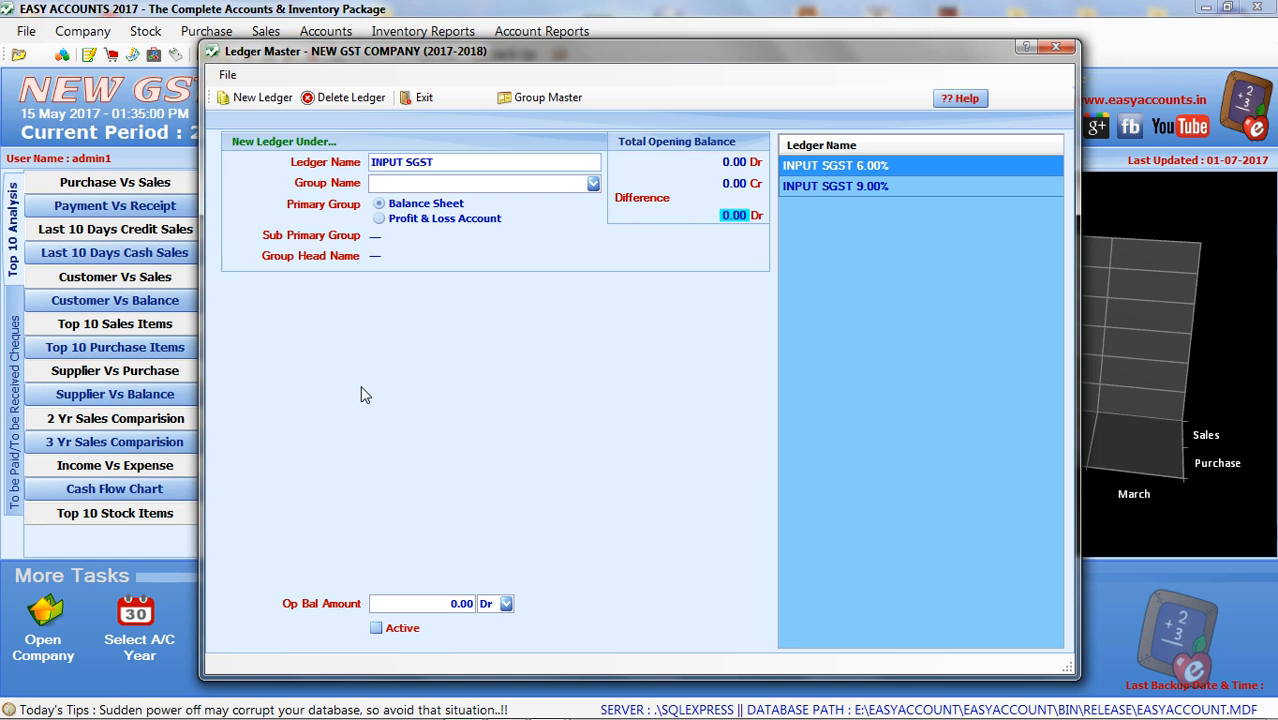
text( 2.50%)
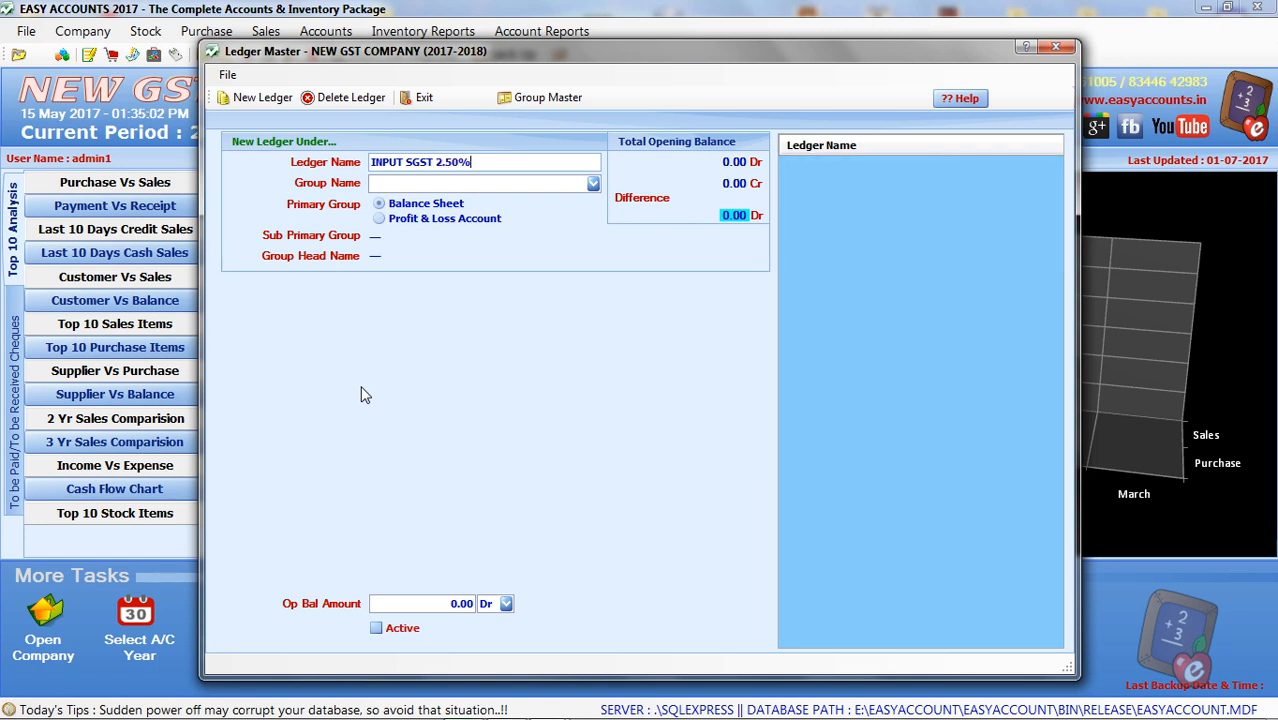
key(Return)
text(du)
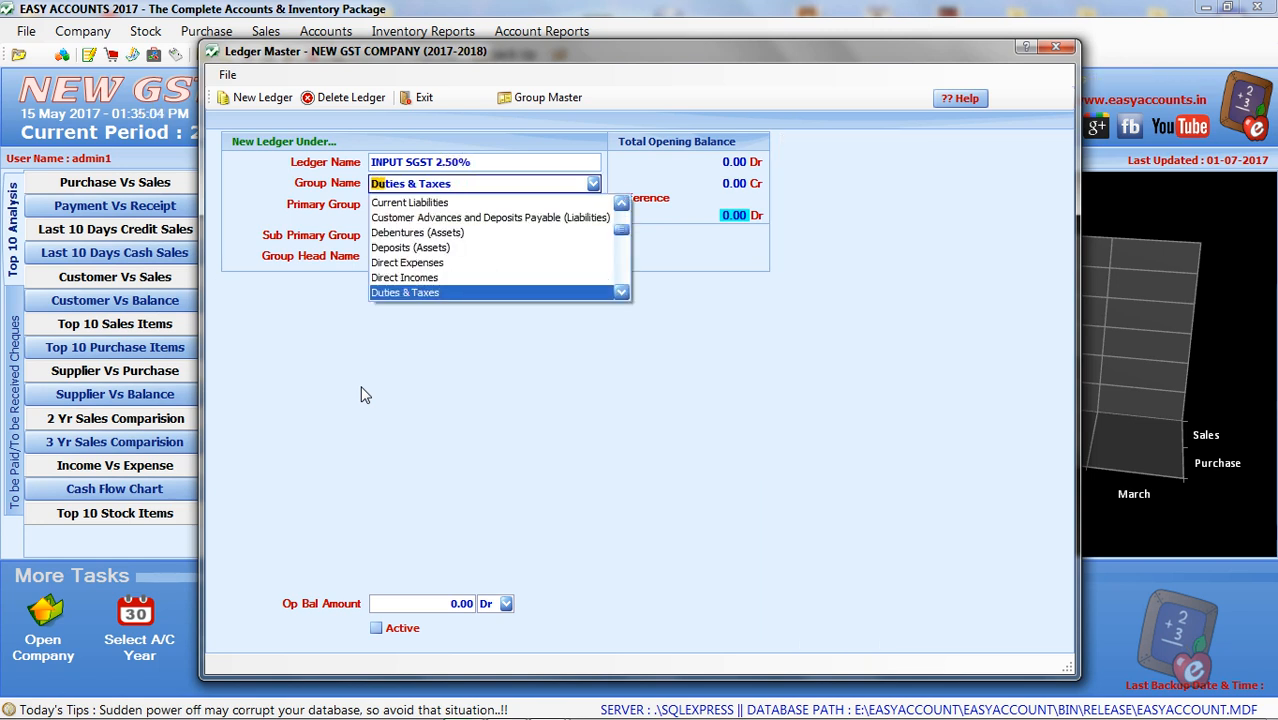
key(Return)
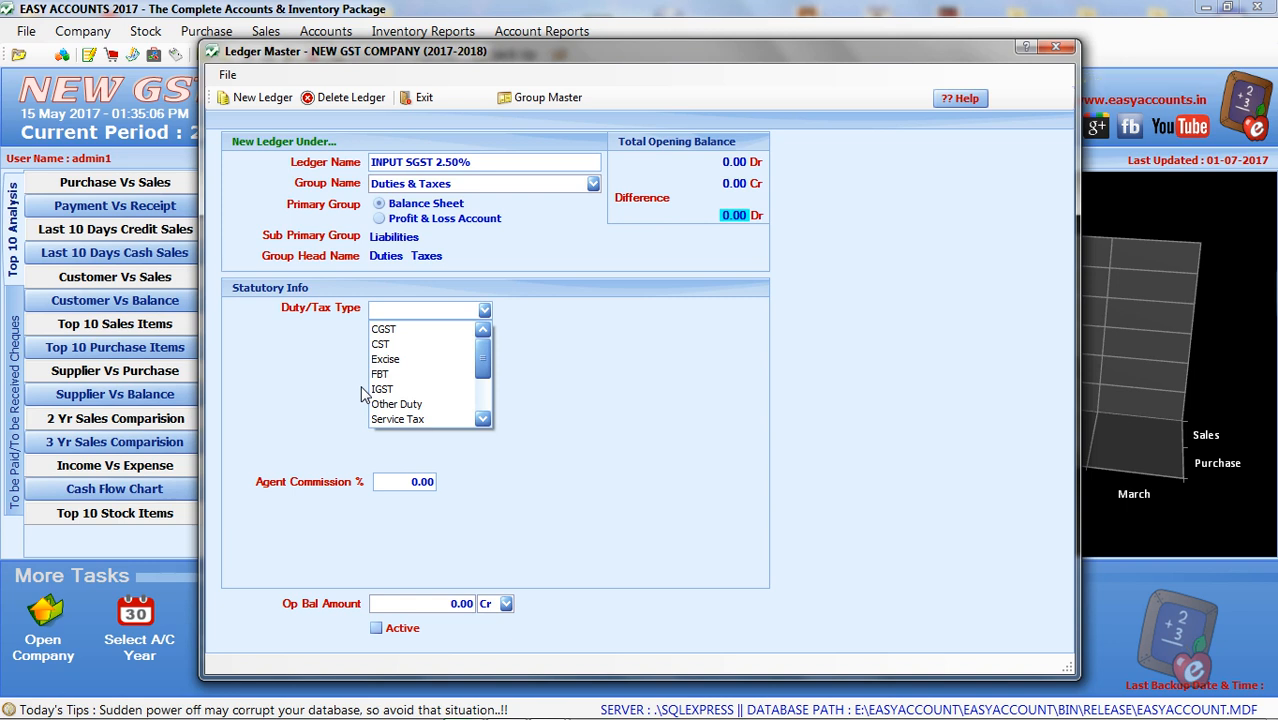
Step: Set the ledger's duty/tax type to SGST, using the INPUT SGST 2.50% VAT class and GST Rate calculation
text(sg)
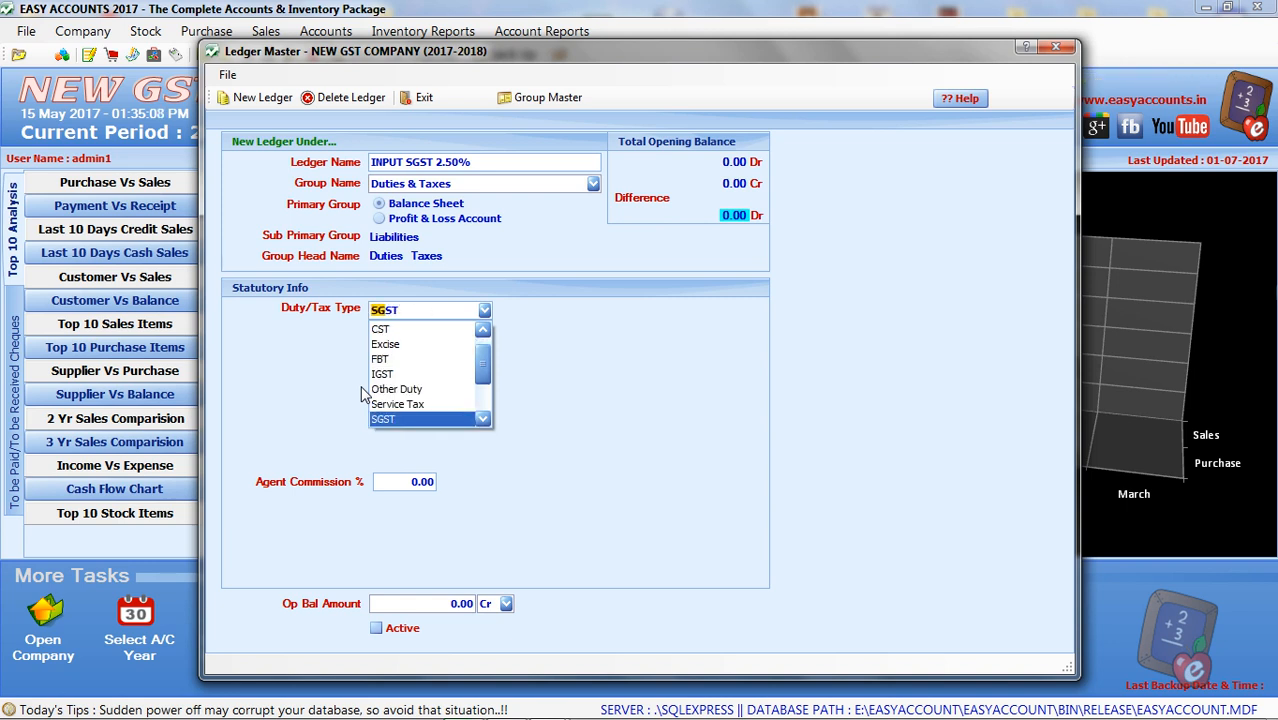
key(Return)
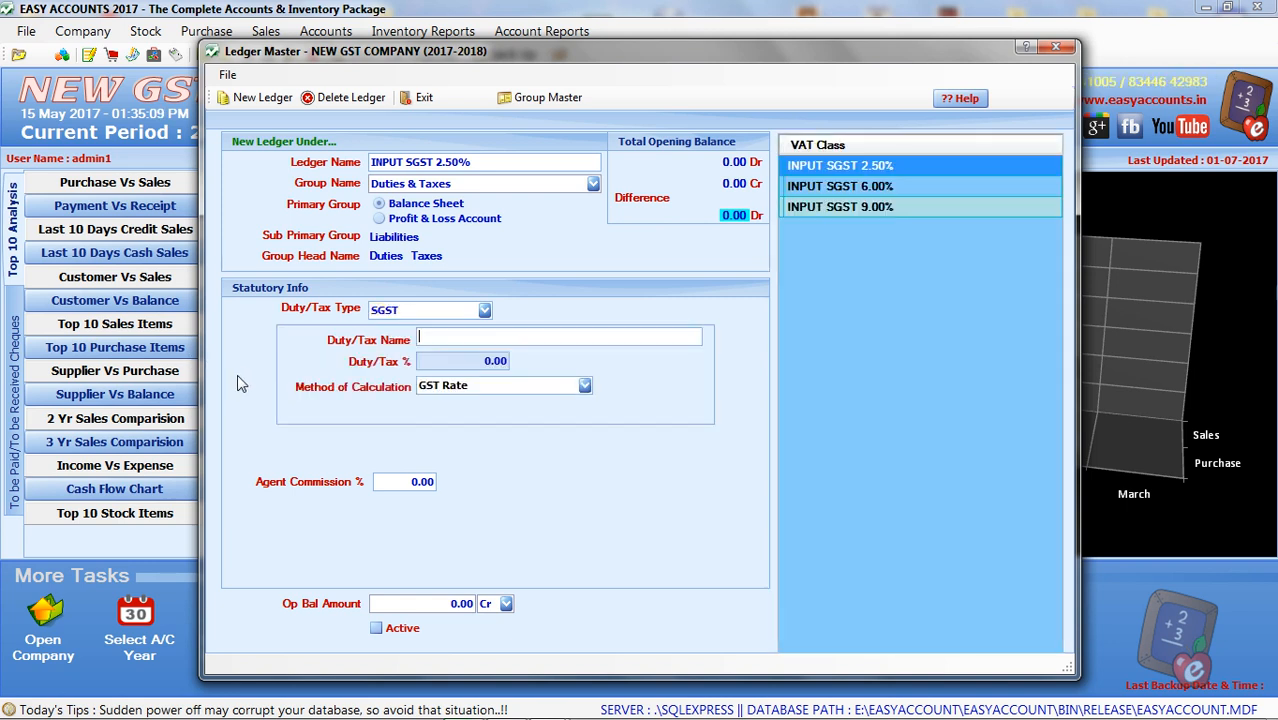
text(I)
key(Return)
key(Return)
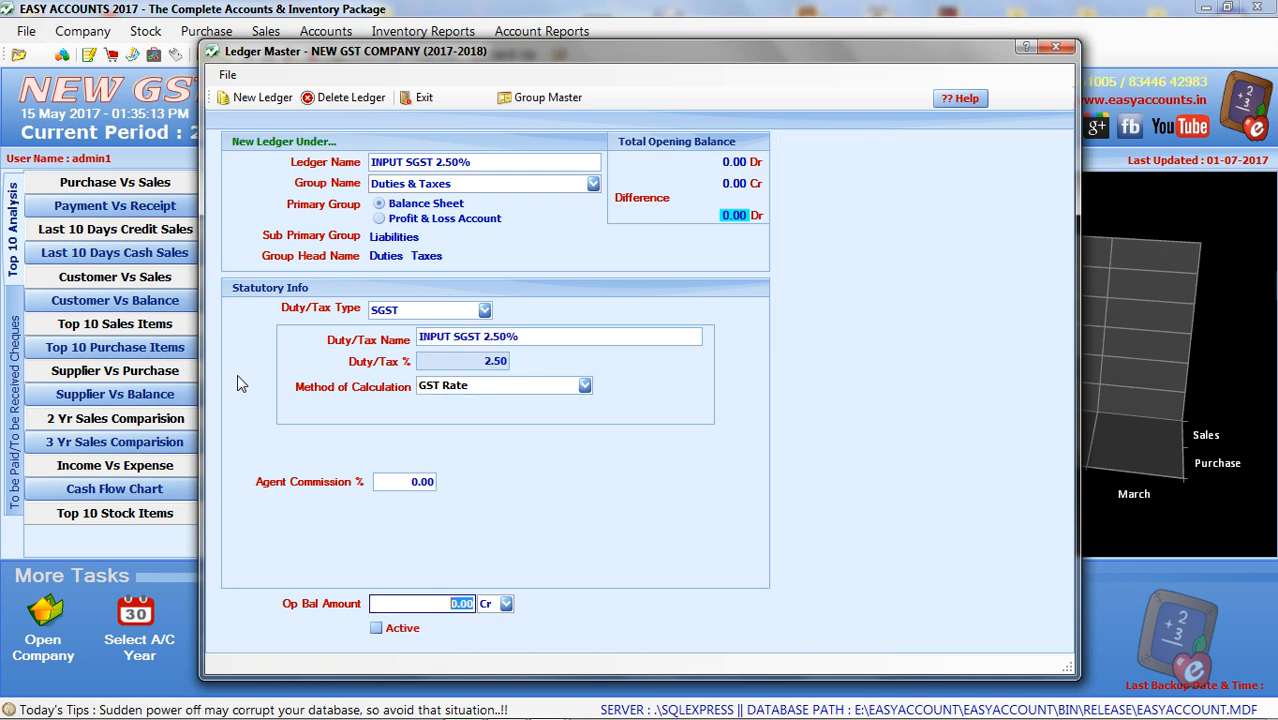
Step: Mark the INPUT SGST 2.50% ledger active and save it
key(Return)
key(Return)
key(space)
key(Return)
key(Return)
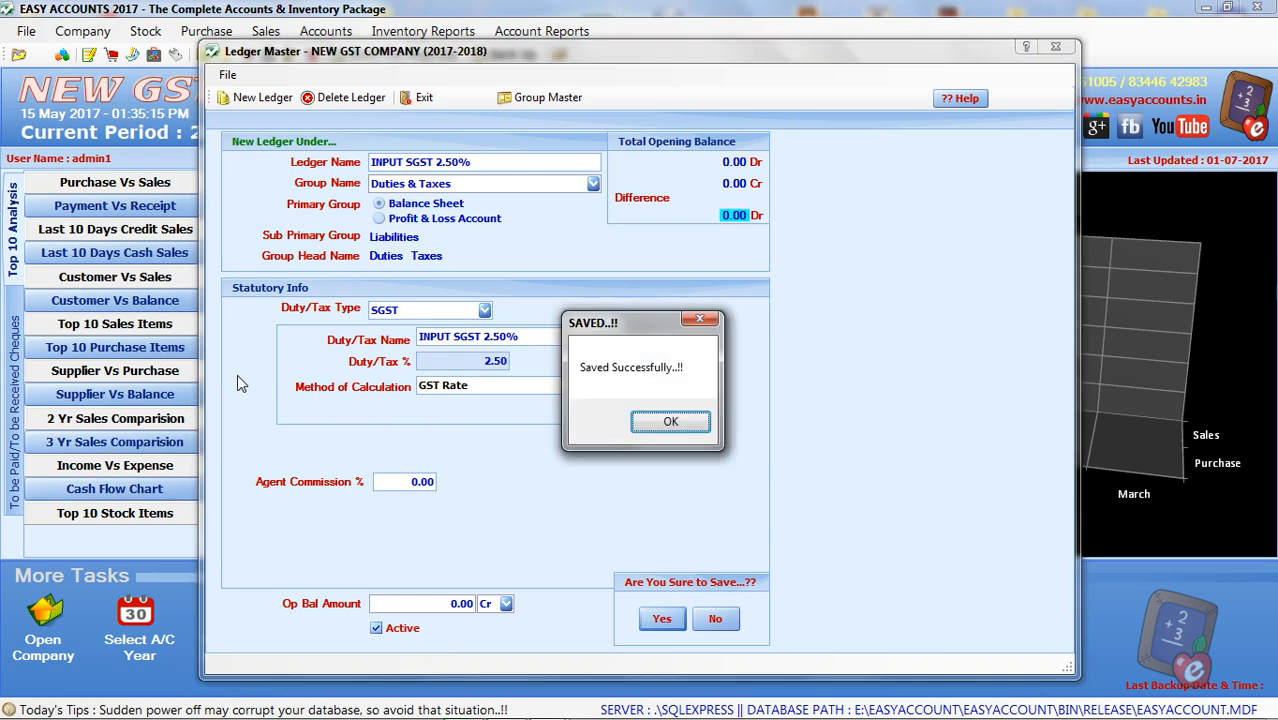
key(Return)
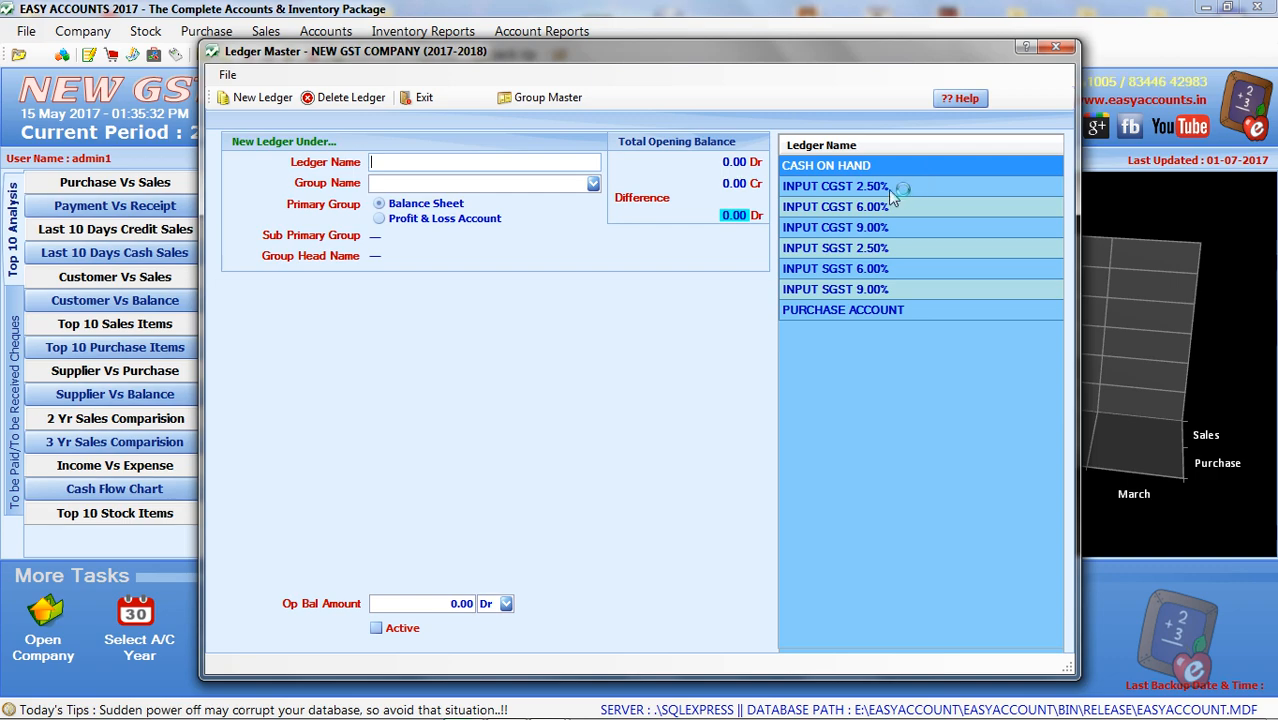
Step: Check the local supplier's row in the Word ledger list, then return to the Ledger Master in Easy Accounts
mouse_move(640, 718)
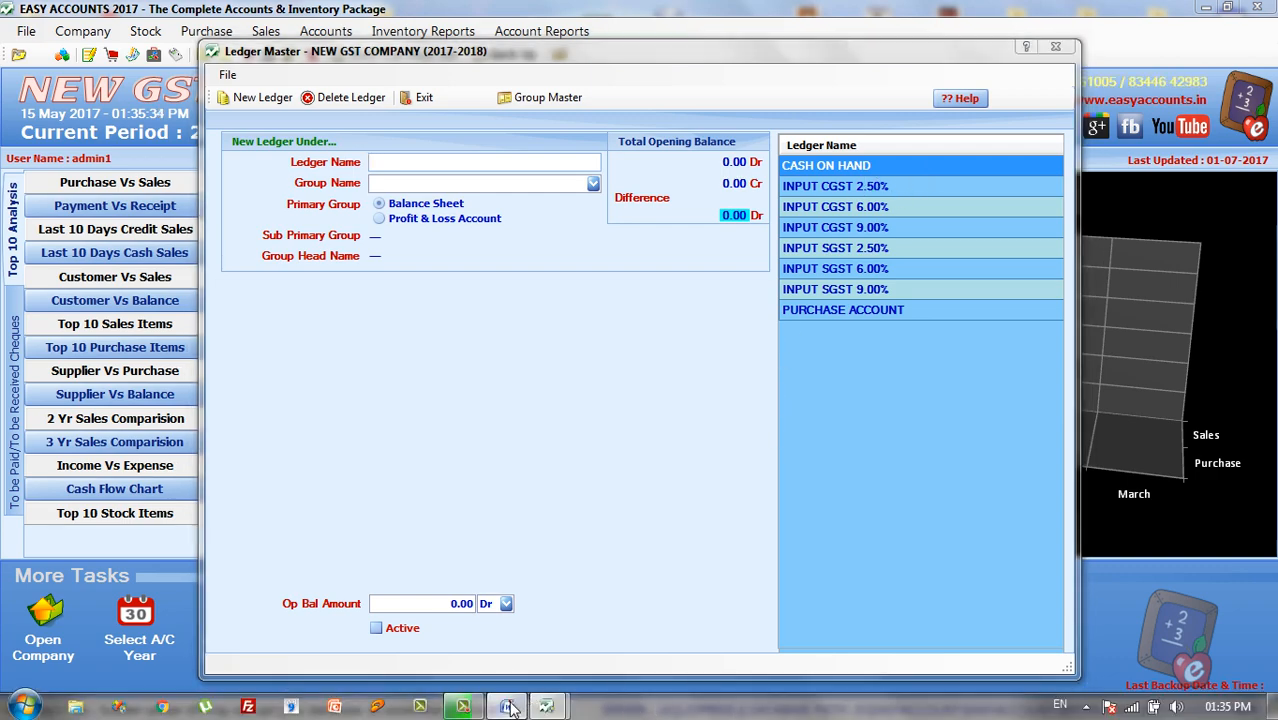
click(545, 705)
scroll(418, 481, down, 3)
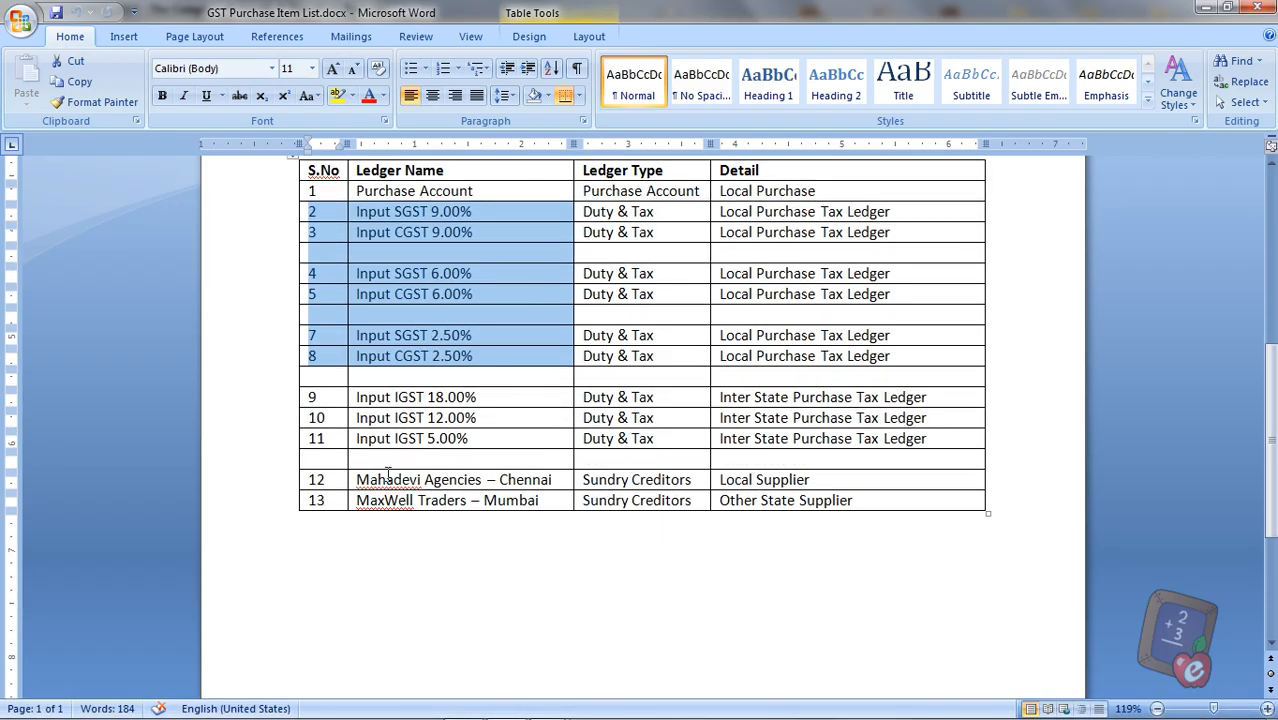
drag(356, 480, 790, 470)
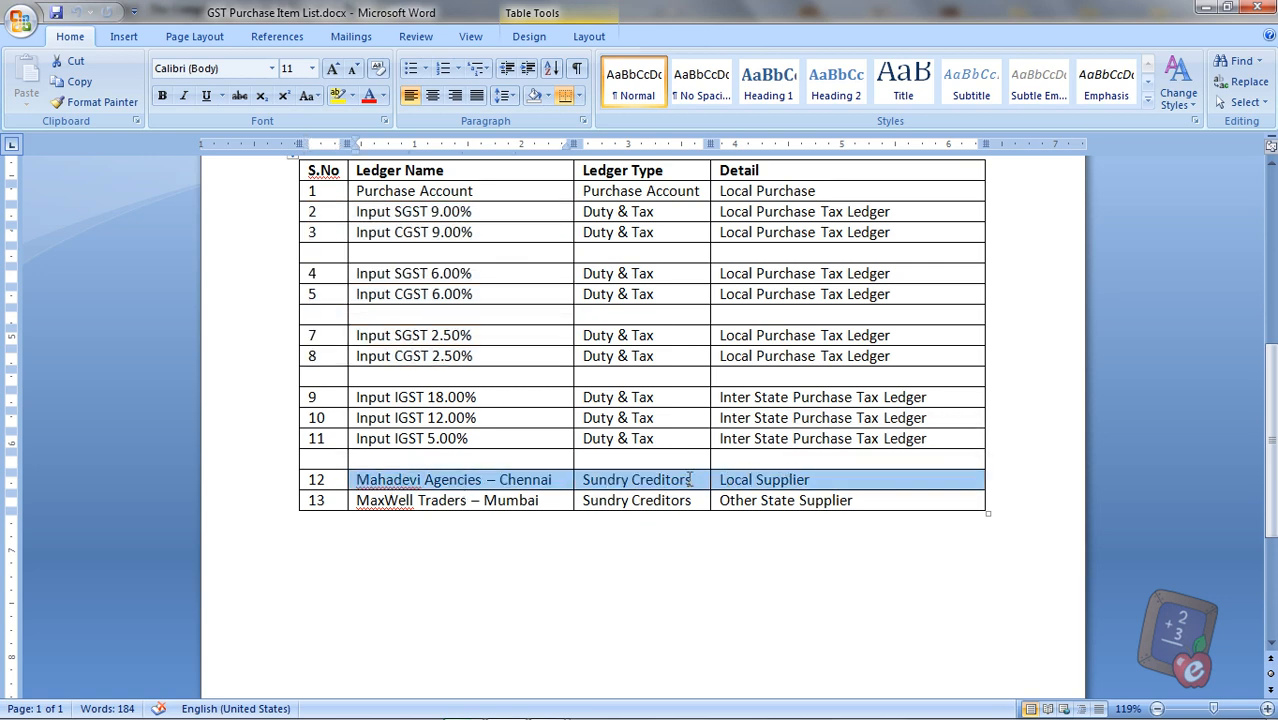
scroll(691, 480, up, 1)
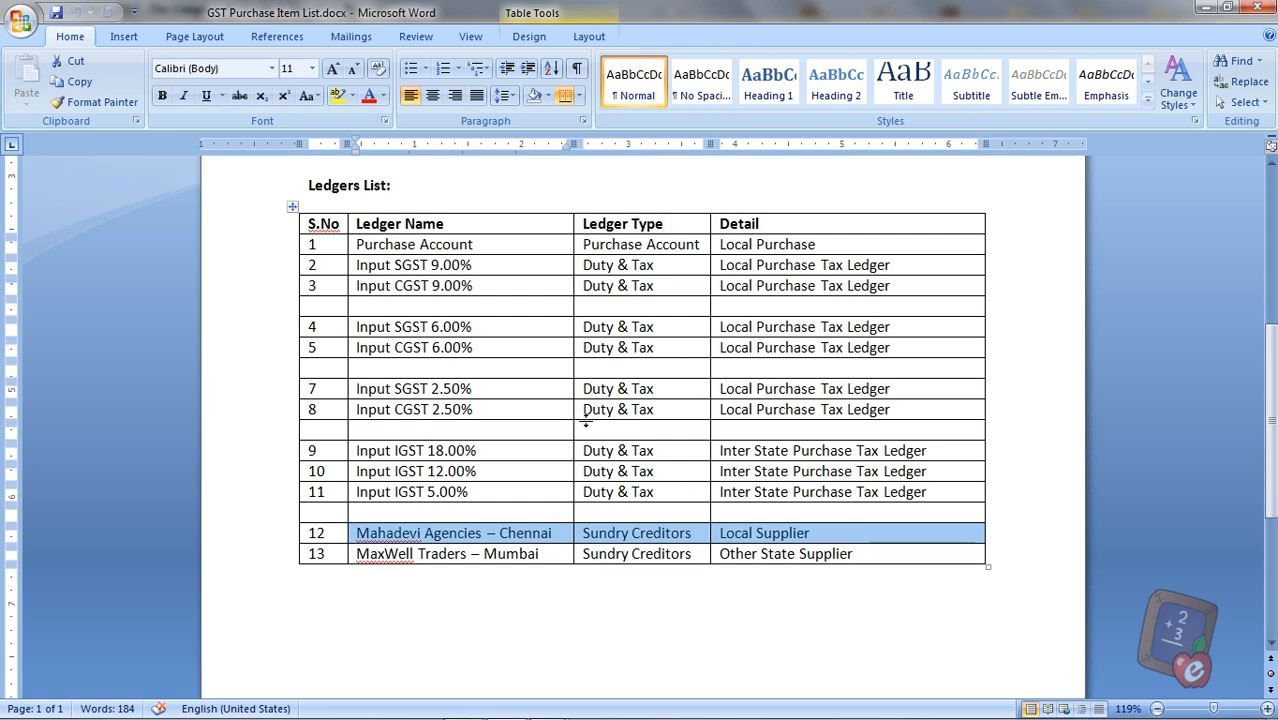
key(alt+Tab)
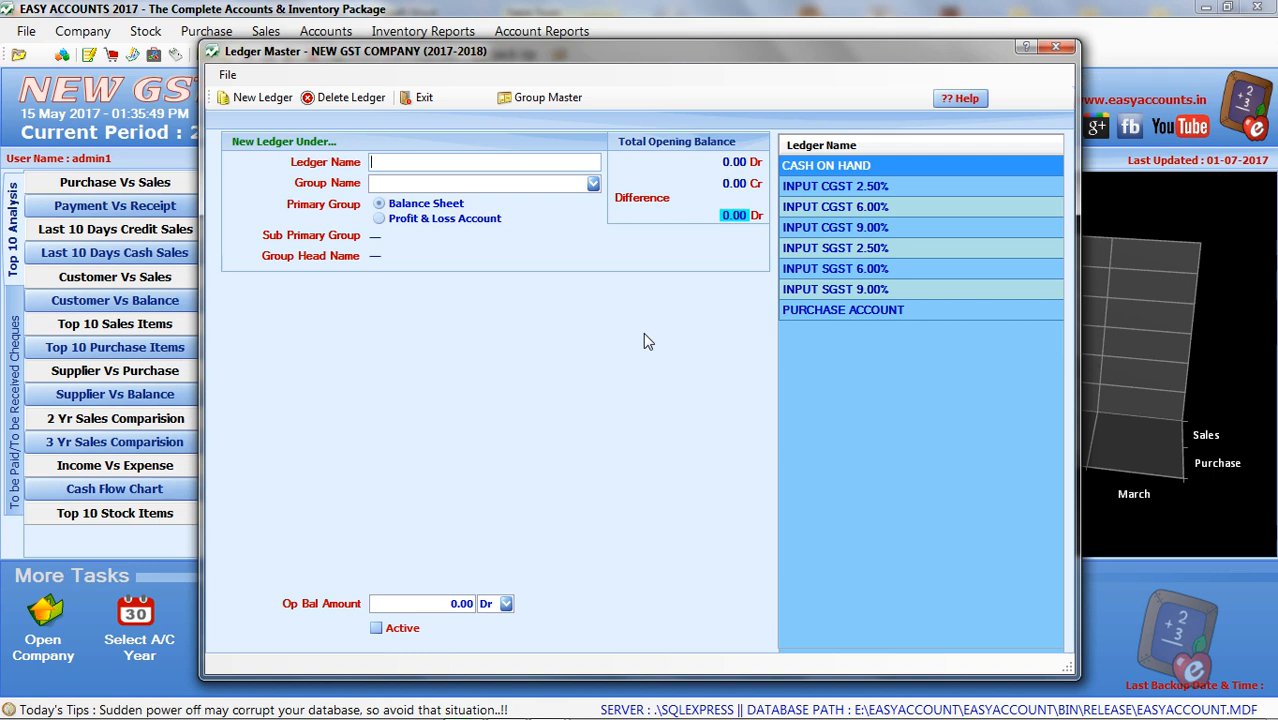
Step: Enter a new ledger named MAHADEVI AGENCIES and assign it to the Sundry Creditors group
text(MAHADEV)
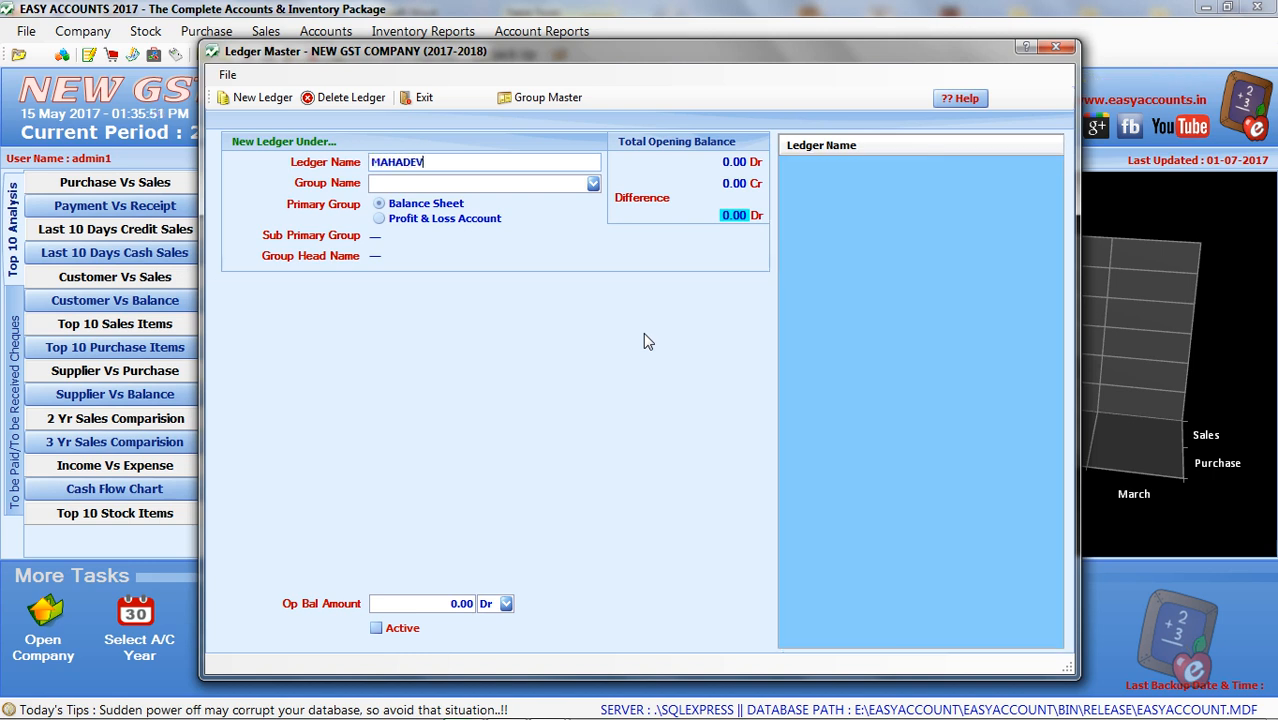
text(I AGENCIES)
key(Return)
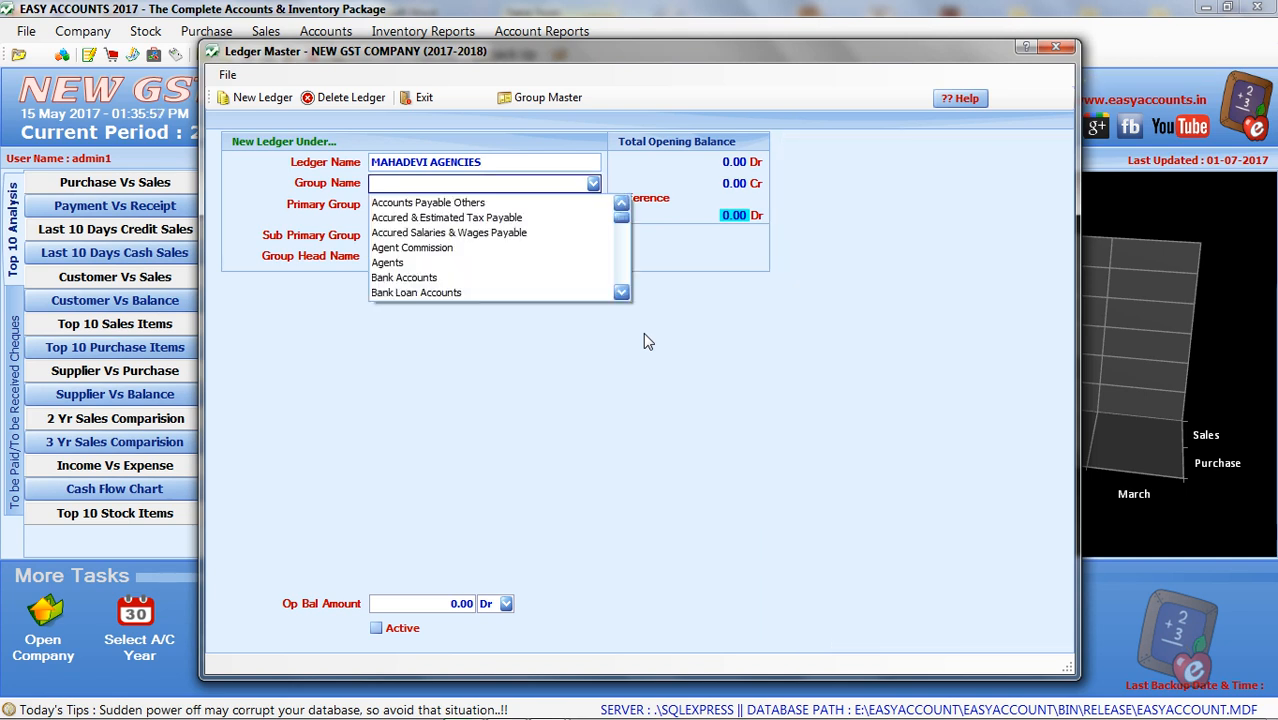
text(sun)
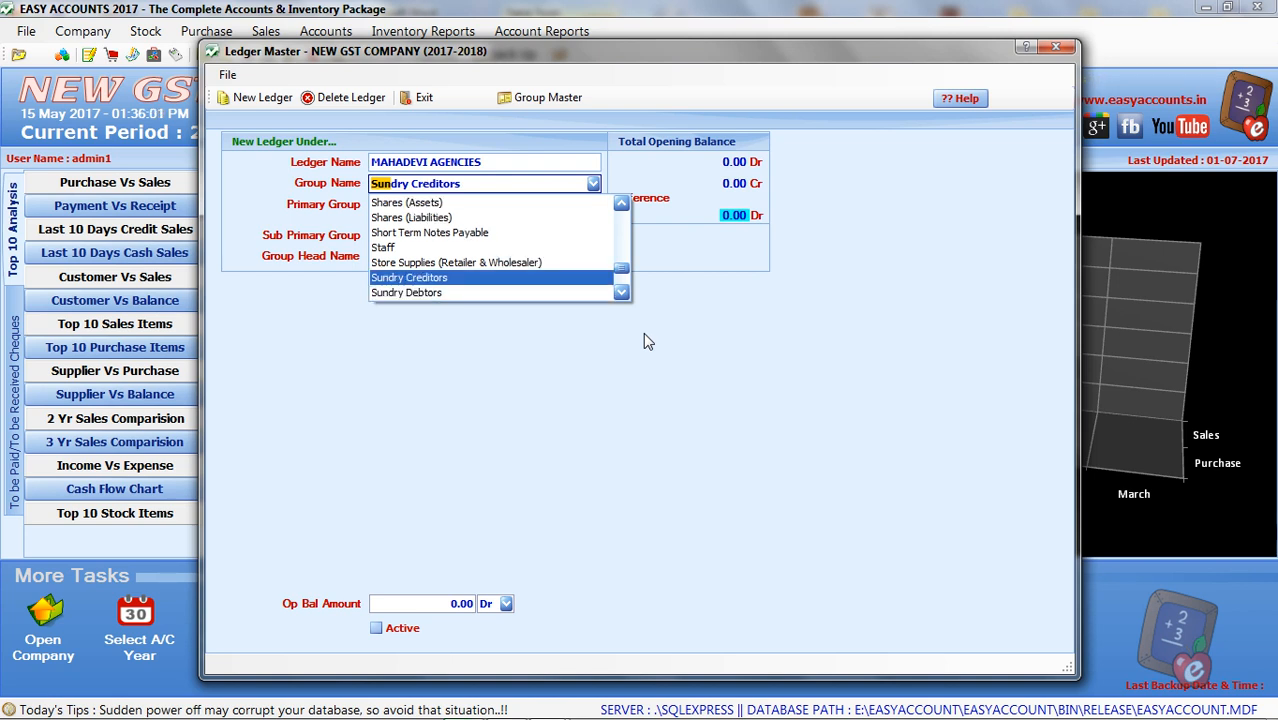
key(Return)
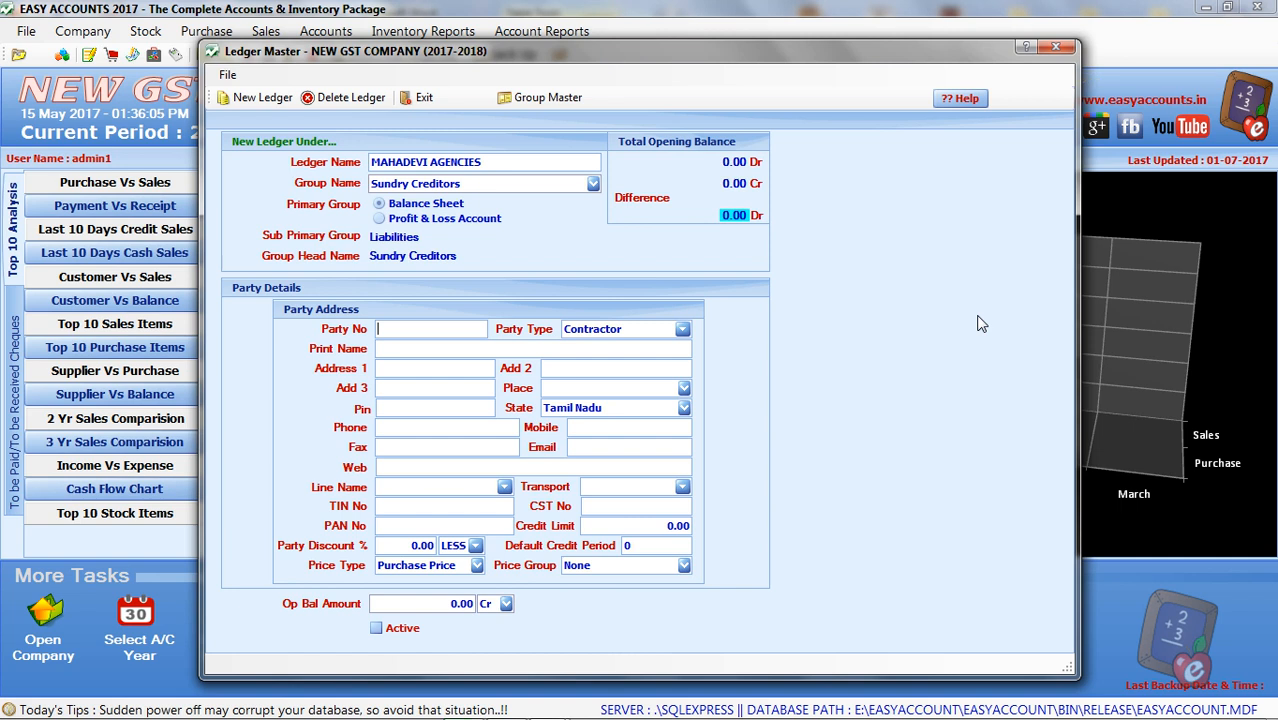
Step: Leave the party number blank and set the MAHADEVI AGENCIES party type to Supplier
key(Return)
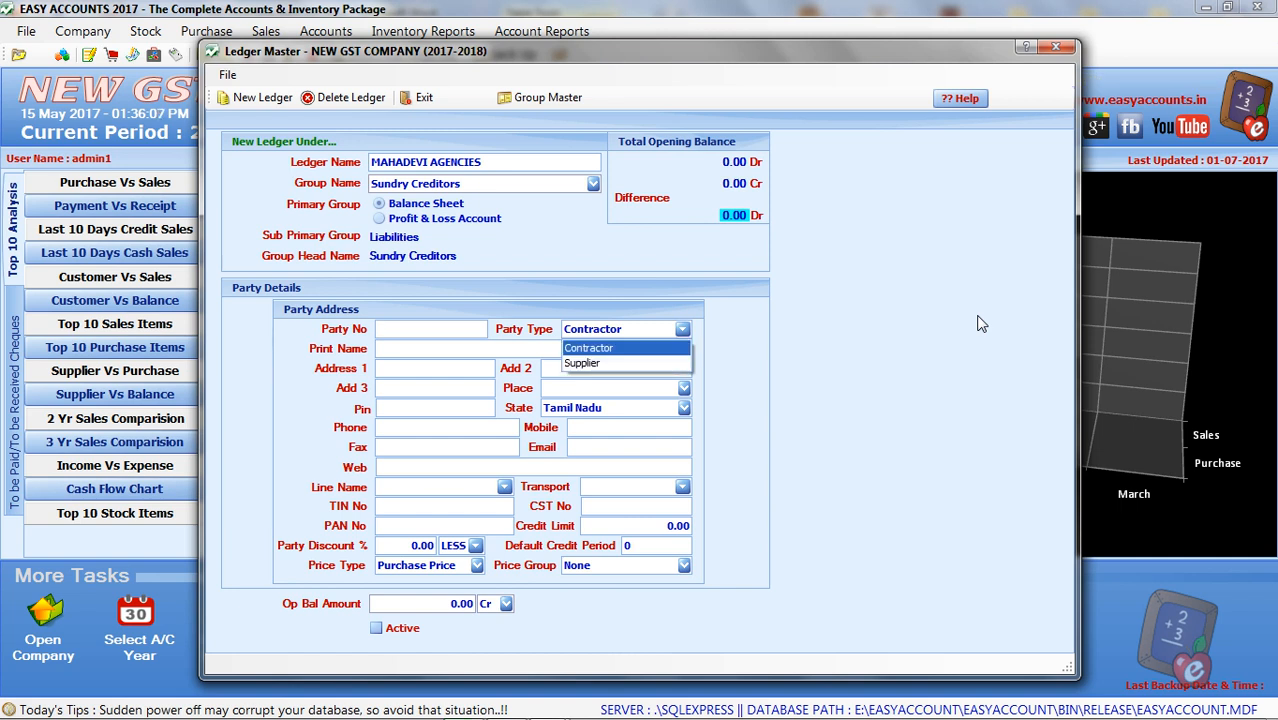
key(Down)
key(Return)
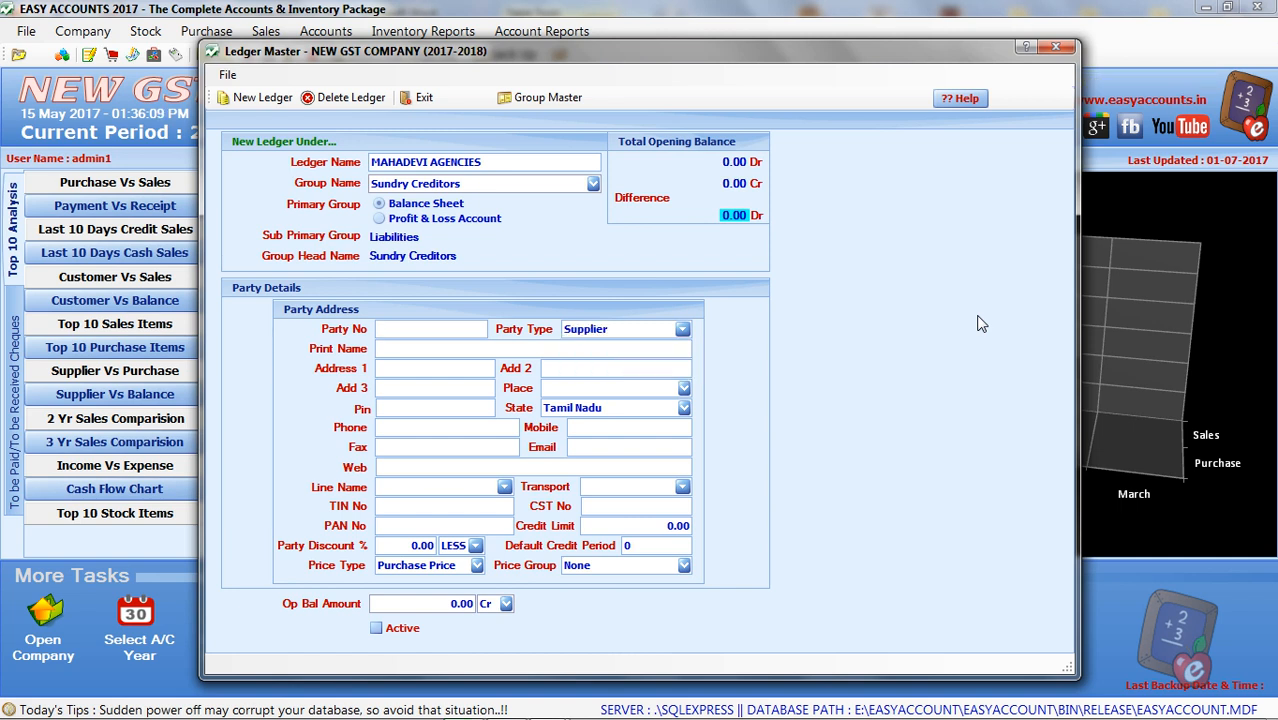
Step: Set the supplier's print name to MAHADEVI AGENCIES, leave the address lines blank and choose CHENNAI as the place
key(Return)
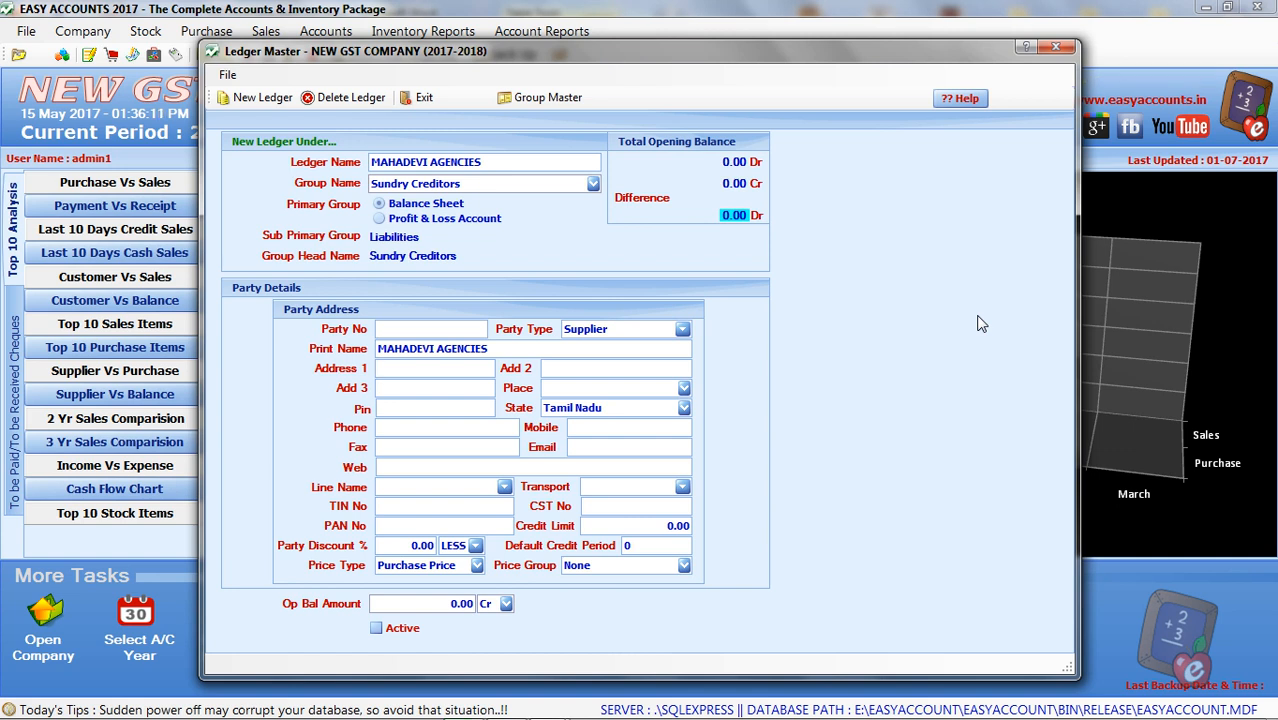
key(Return)
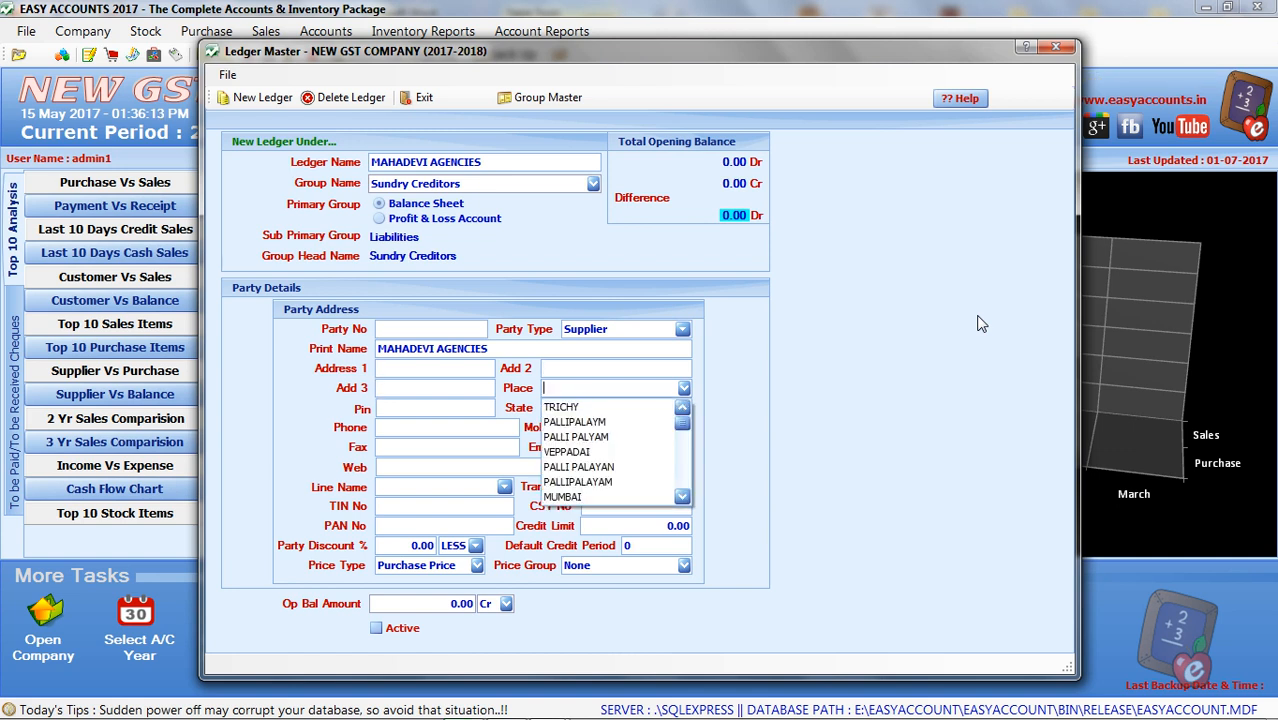
key(Return)
text(CHENNAI)
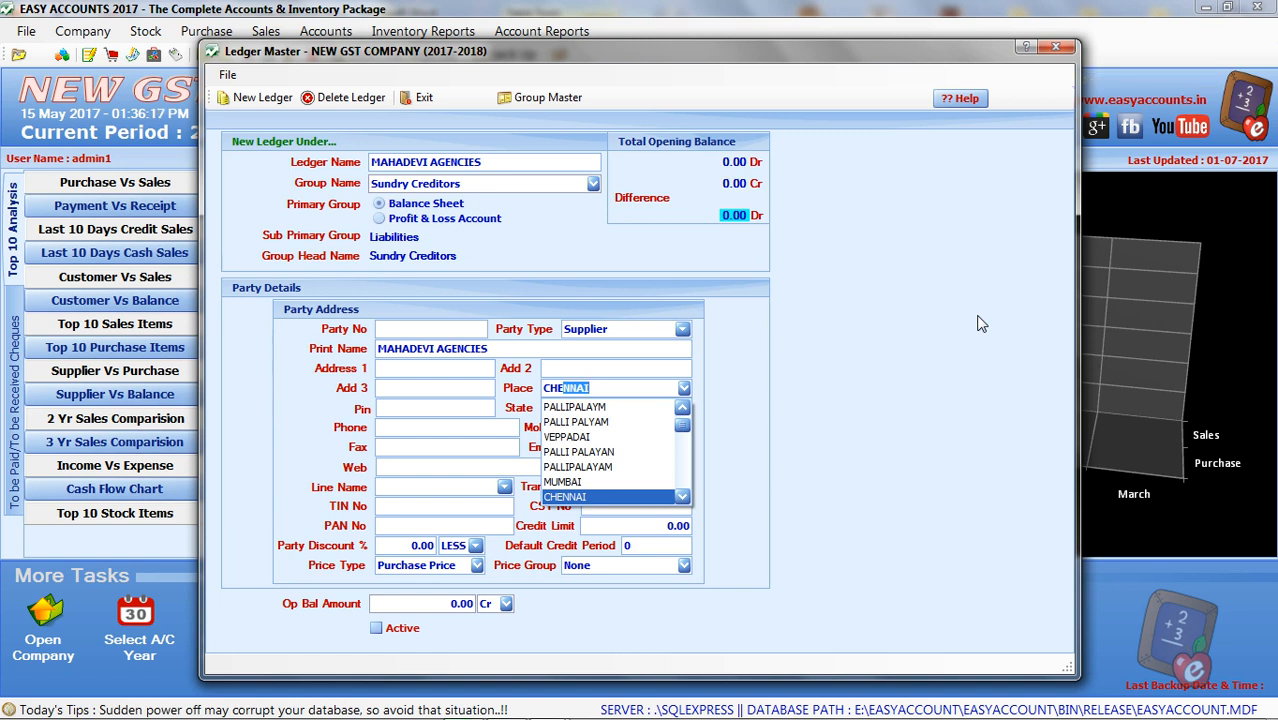
key(Return)
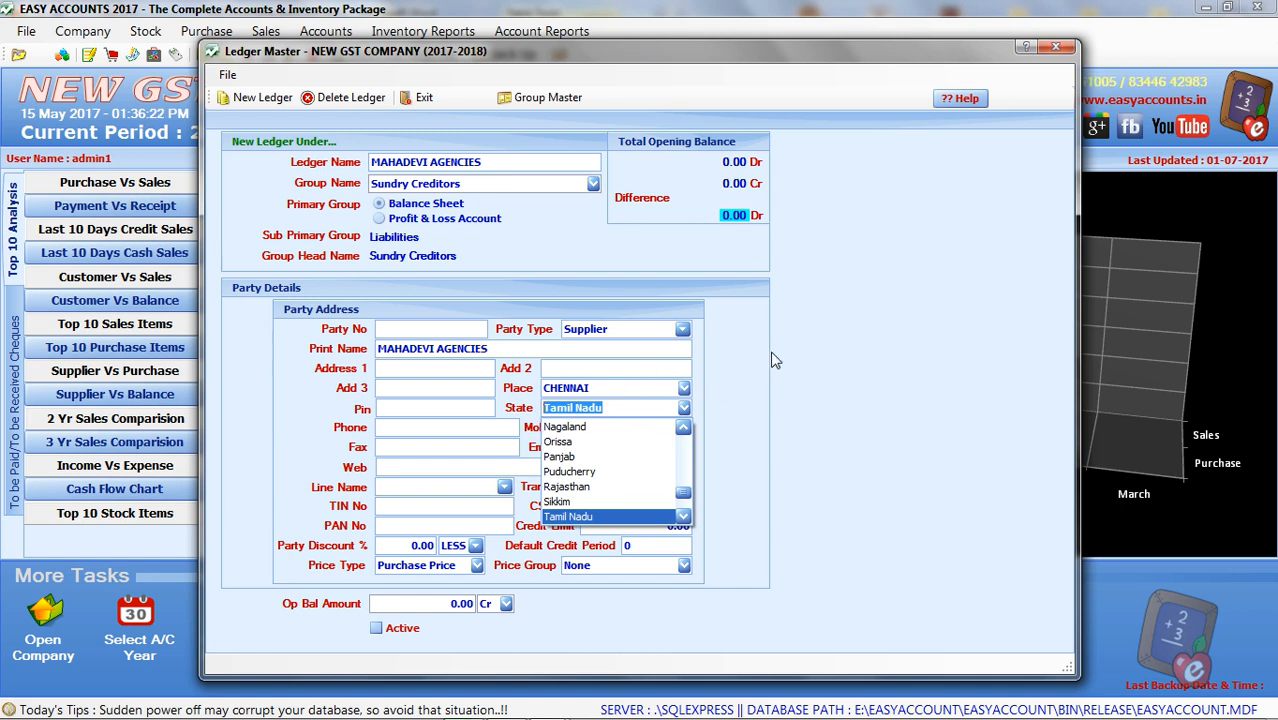
Step: Keep Tamil Nadu as the state and leave the remaining party, statutory and opening balance details at their defaults
key(Return)
key(Return)
key(Return)
key(Return)
key(Return)
key(Return)
key(Return)
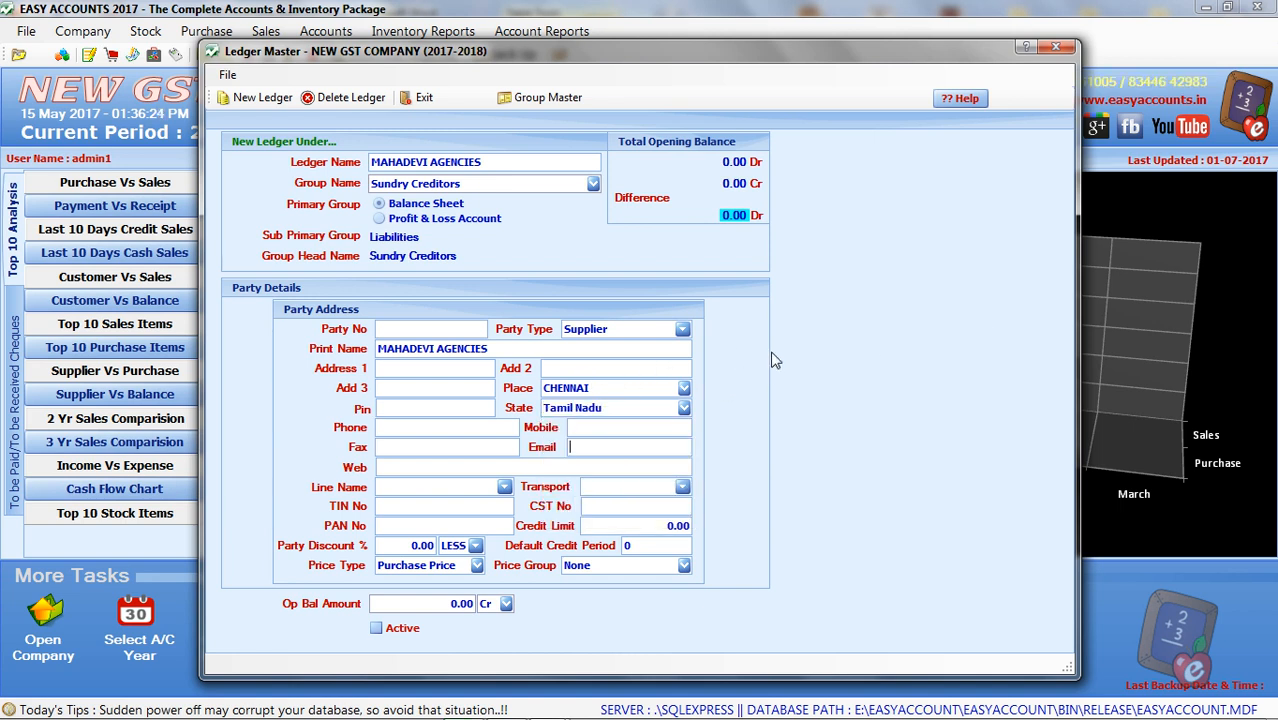
key(Return)
key(Return)
key(Return)
key(Return)
key(Return)
key(Return)
key(Return)
key(Return)
key(Return)
key(Return)
key(Return)
key(Return)
key(Return)
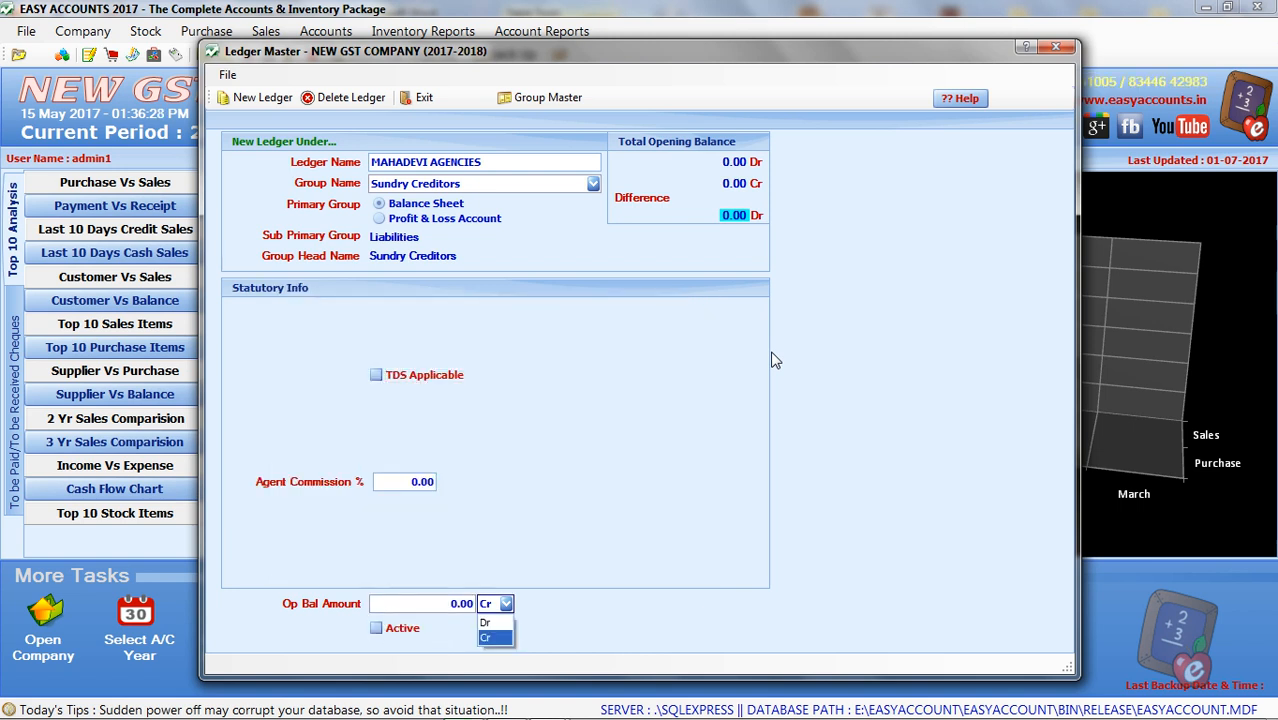
Step: Mark the MAHADEVI AGENCIES ledger active and save it
key(space)
key(Return)
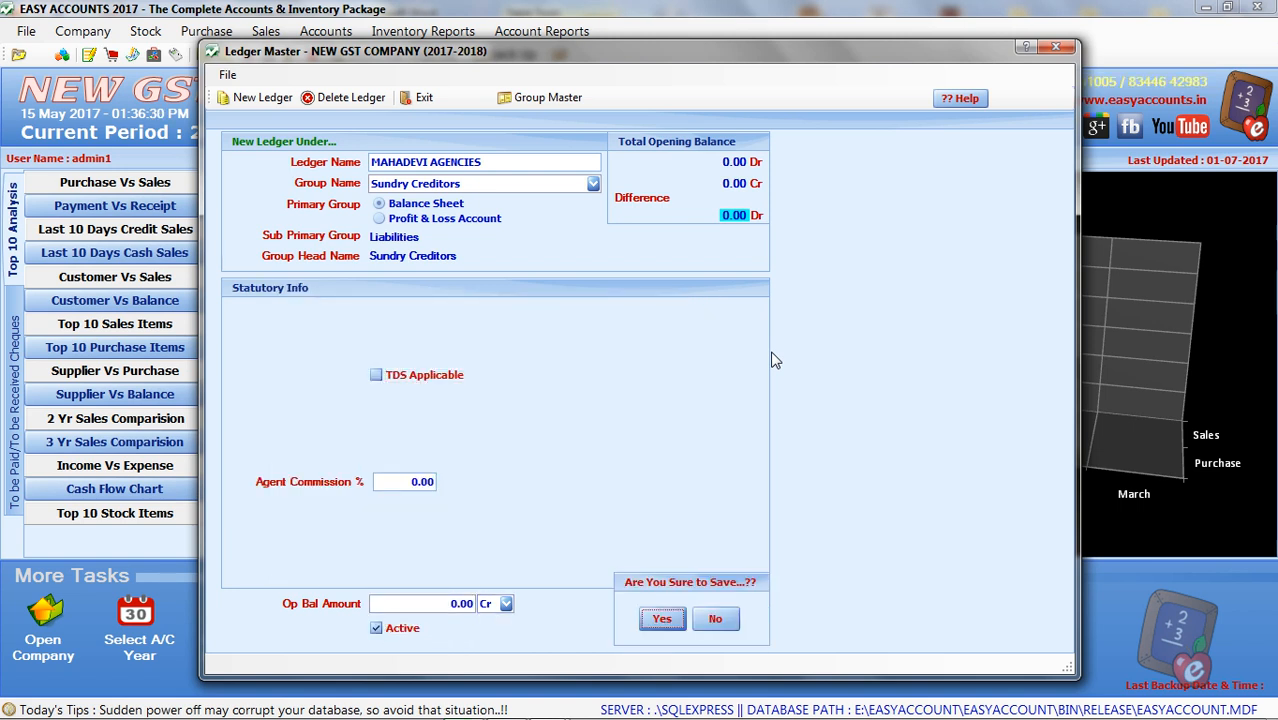
key(Return)
key(Return)
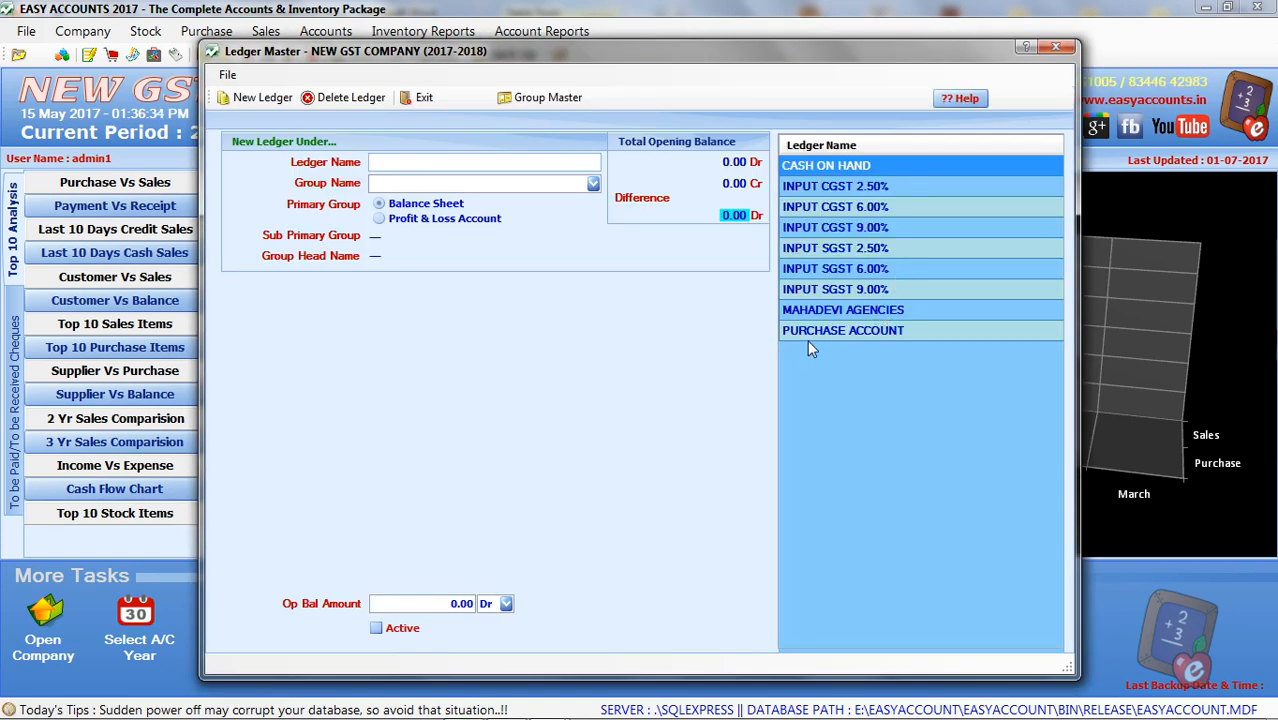
Step: Check the local supplier's row in the Word ledger list, then minimize the document
mouse_move(680, 711)
click(546, 711)
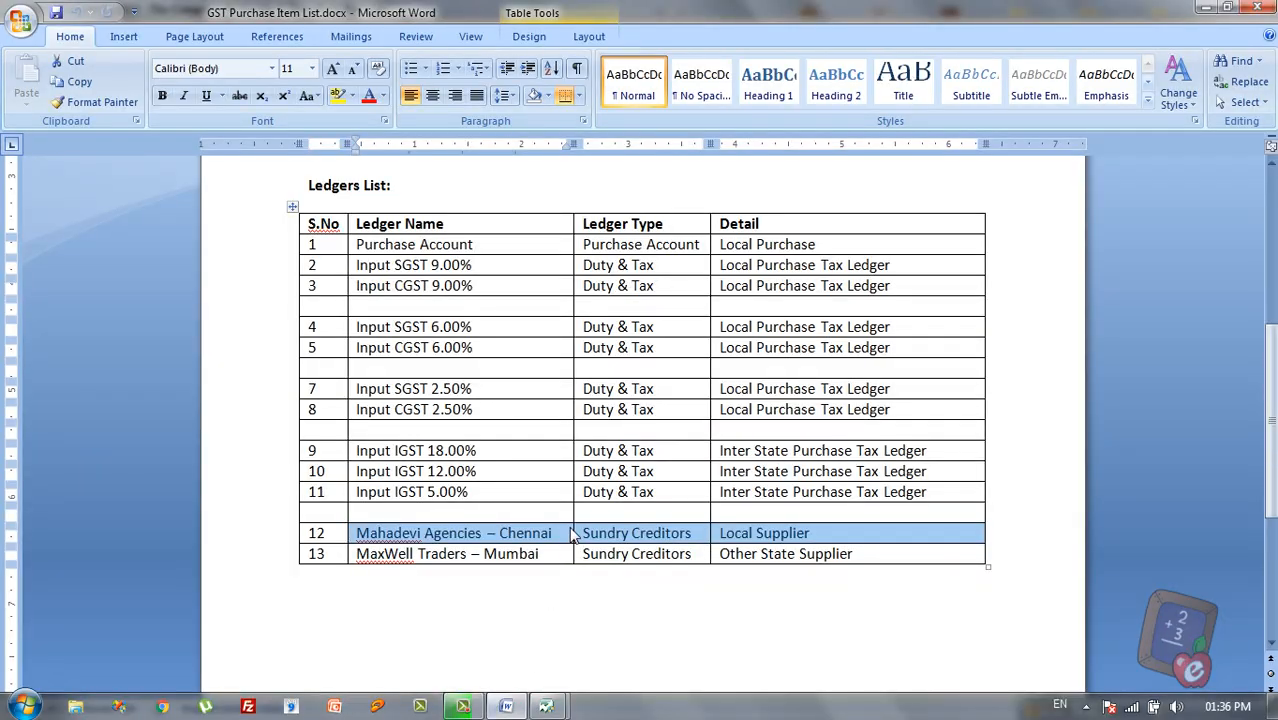
click(1206, 8)
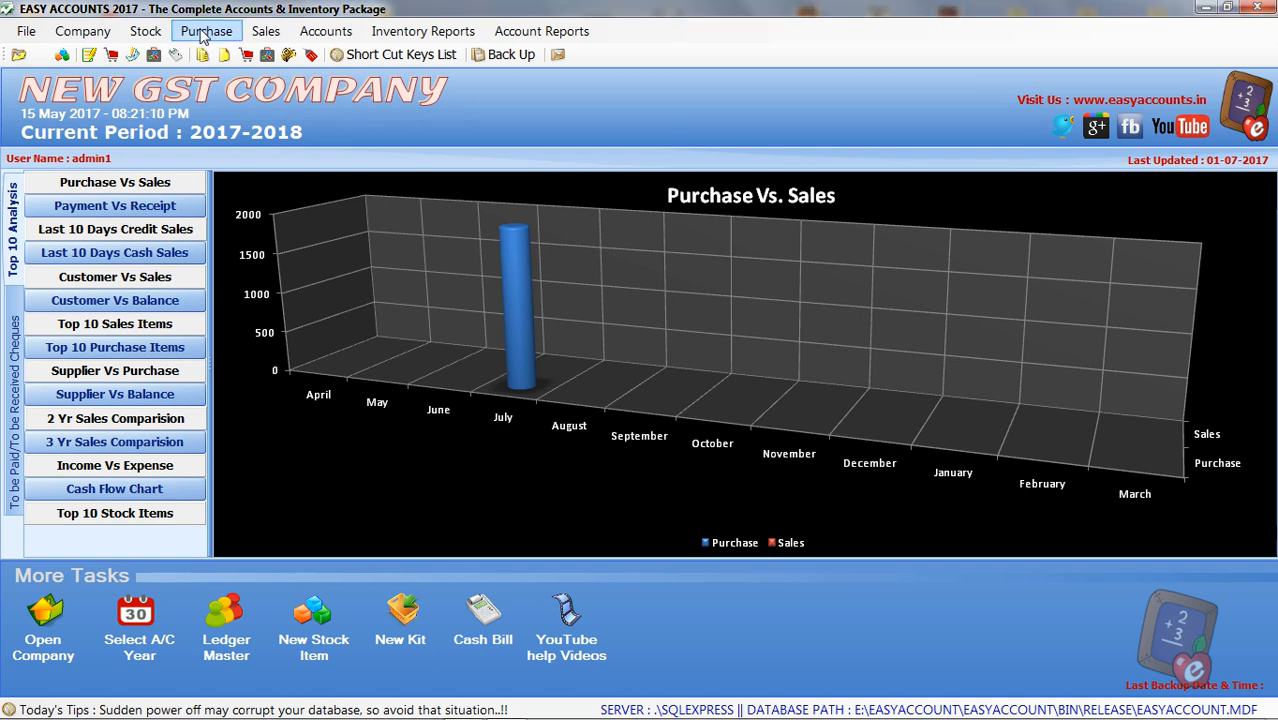
Step: Start a purchase bill in Easy Accounts dated 01-07-2017 with MAHADEVI AGENCIES as the supplier
click(206, 32)
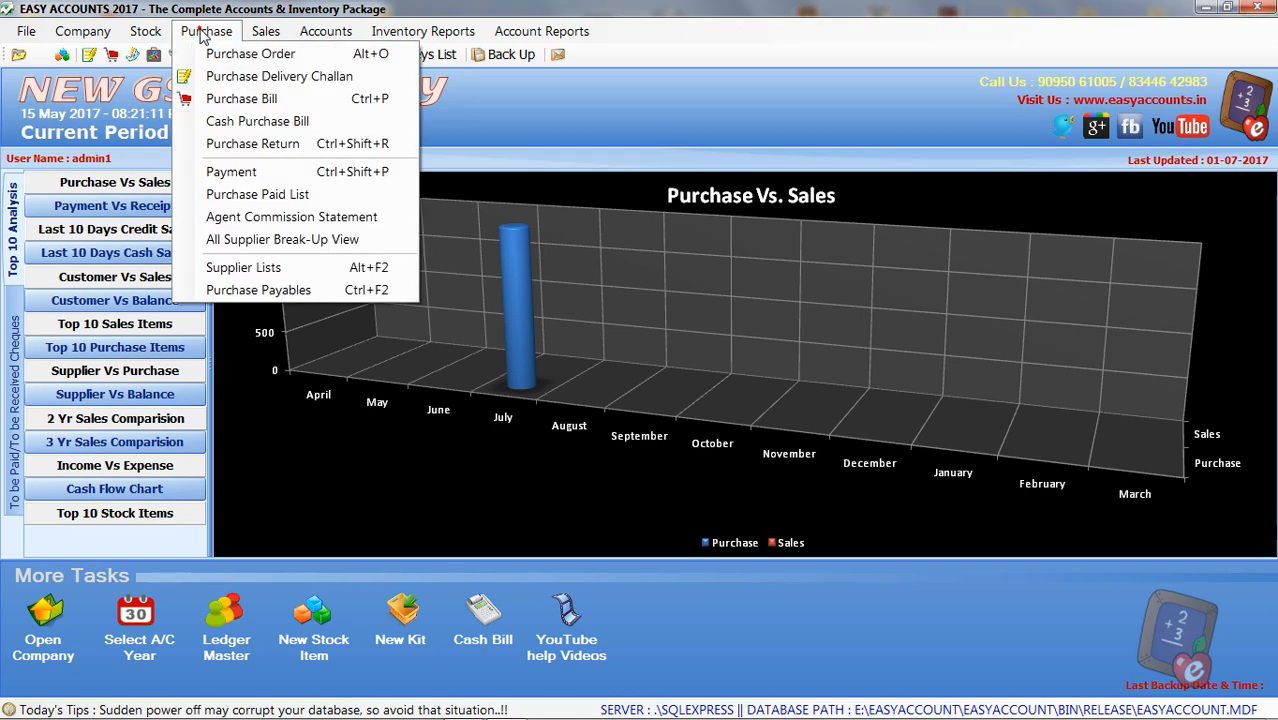
click(337, 104)
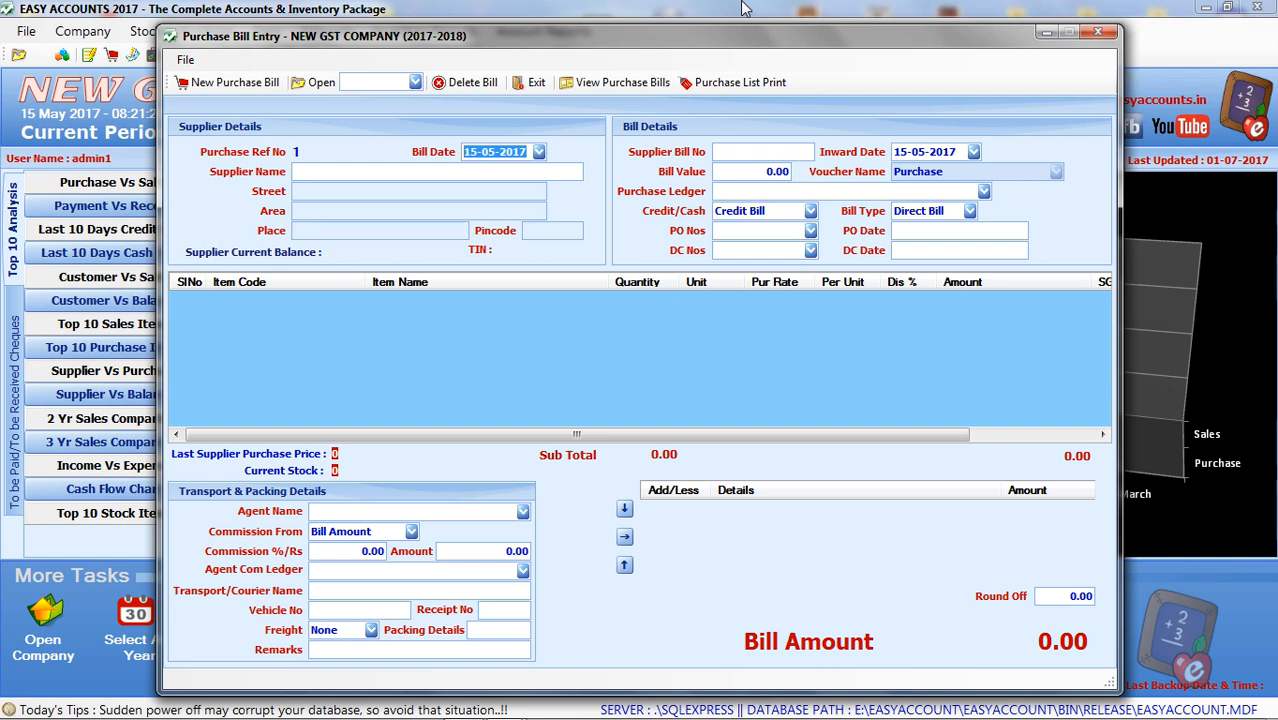
text(01)
key(Return)
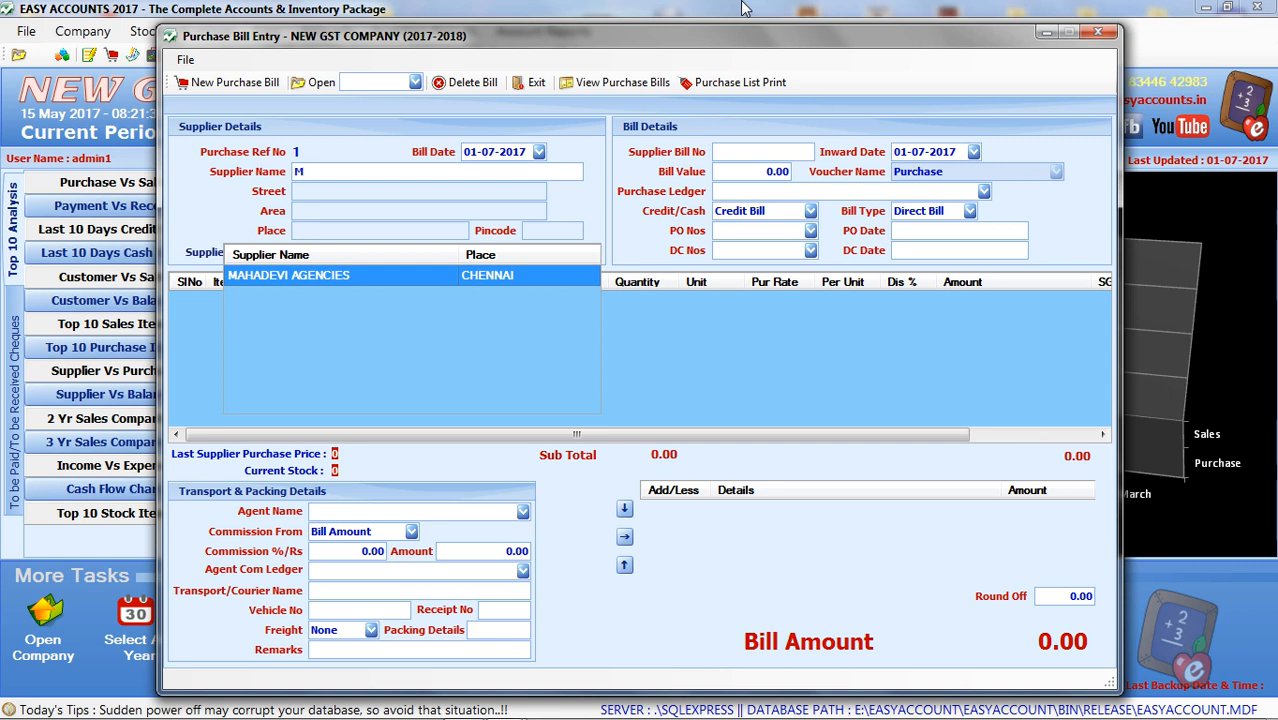
key(Return)
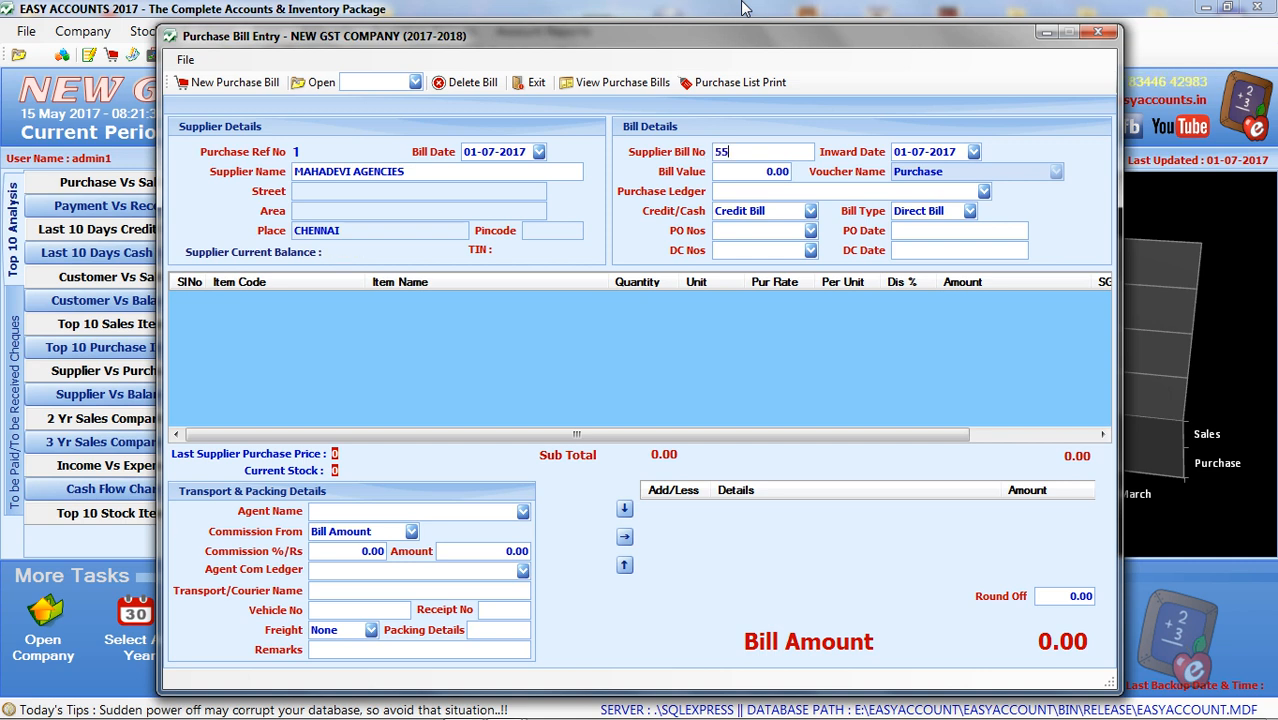
Step: Enter supplier bill number 55, keep the inward date 01-07-2017 and set the bill value to 452
key(Return)
key(Return)
text(452)
key(Return)
Step: Choose PURCHASE ACCOUNT as the purchase ledger, keep Credit Bill and Direct Bill, and leave the PO and DC details blank
key(Down)
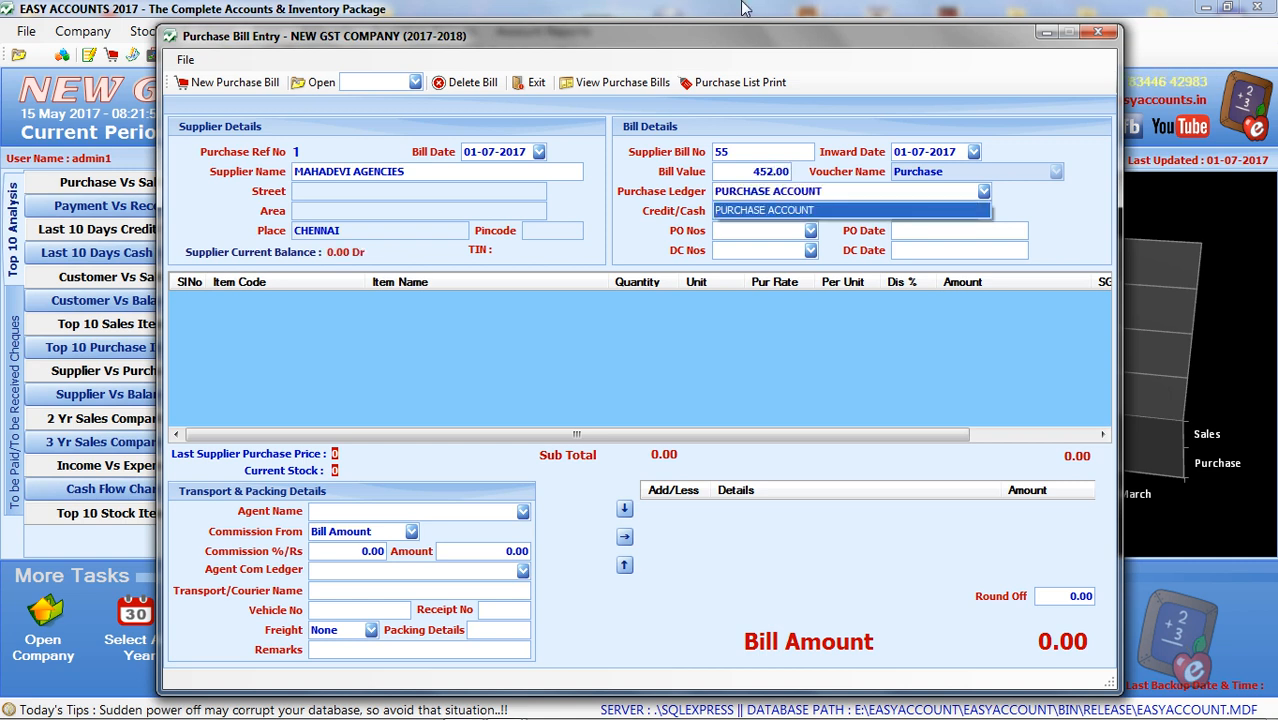
key(Return)
key(Return)
key(Return)
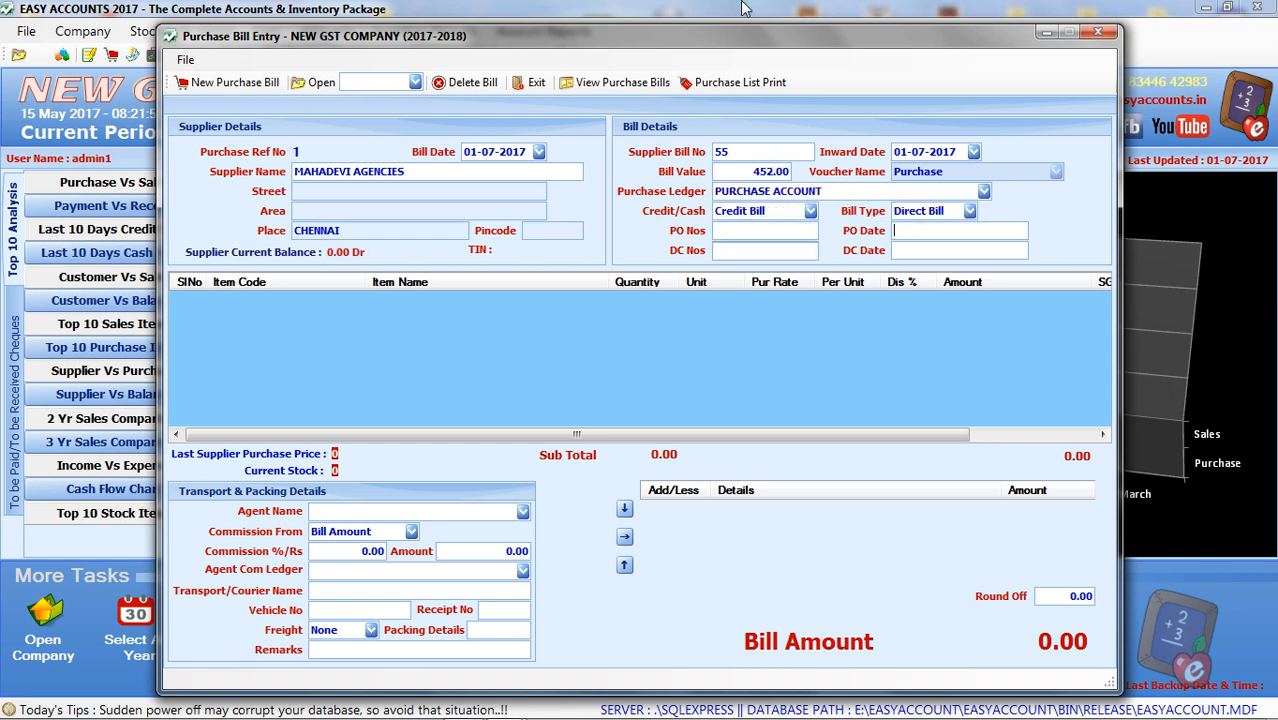
key(Return)
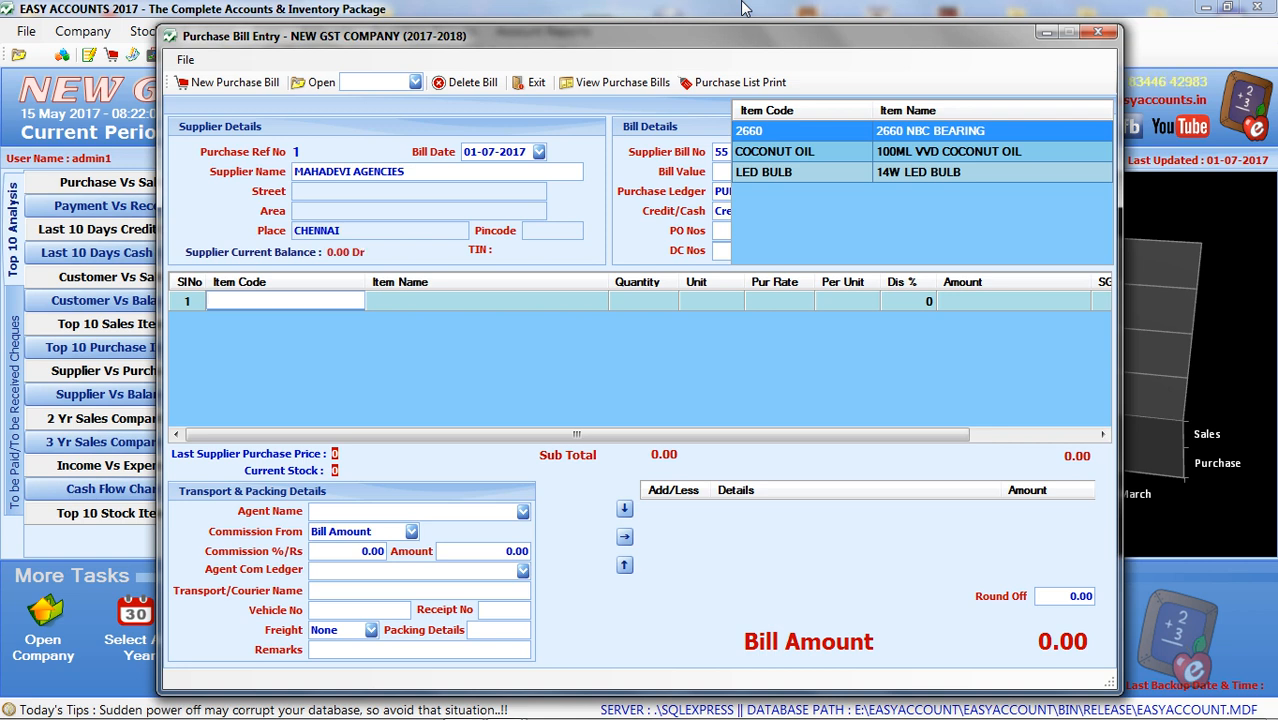
Step: Add 2660 NBC BEARING to the bill with quantity 1, purchase rate 1253.00 and 0.00 discount
key(Return)
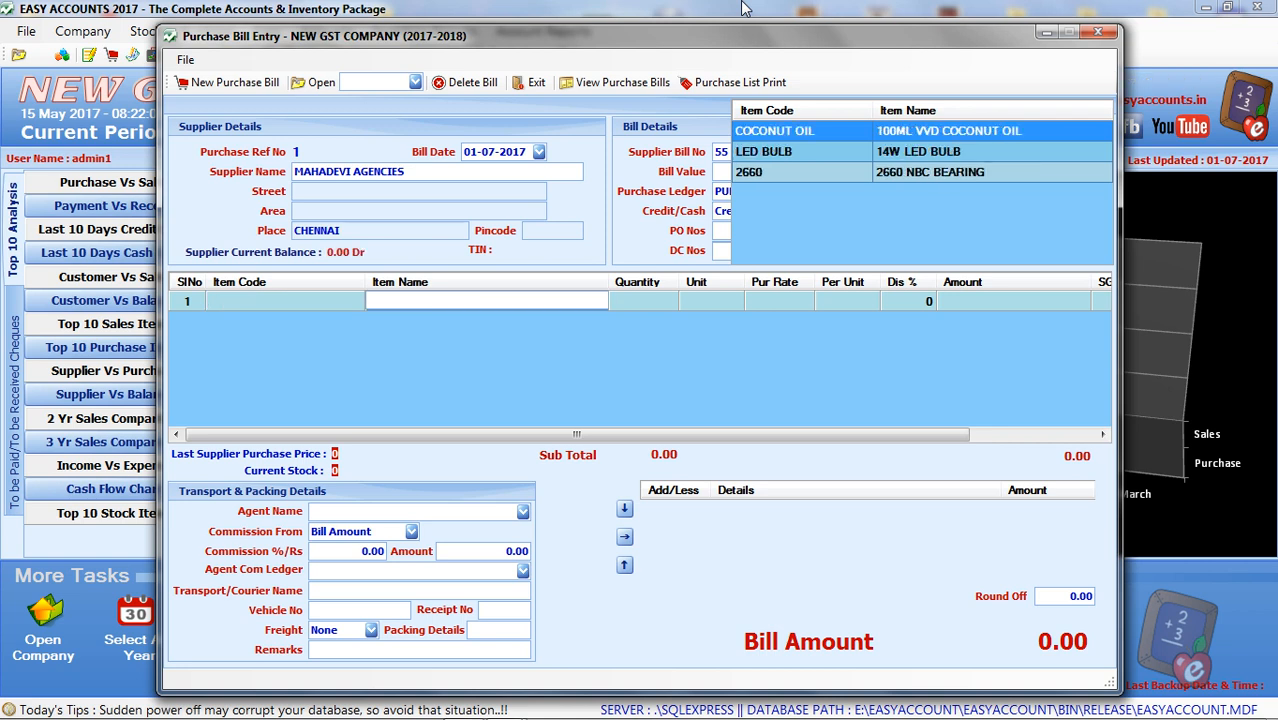
text(2)
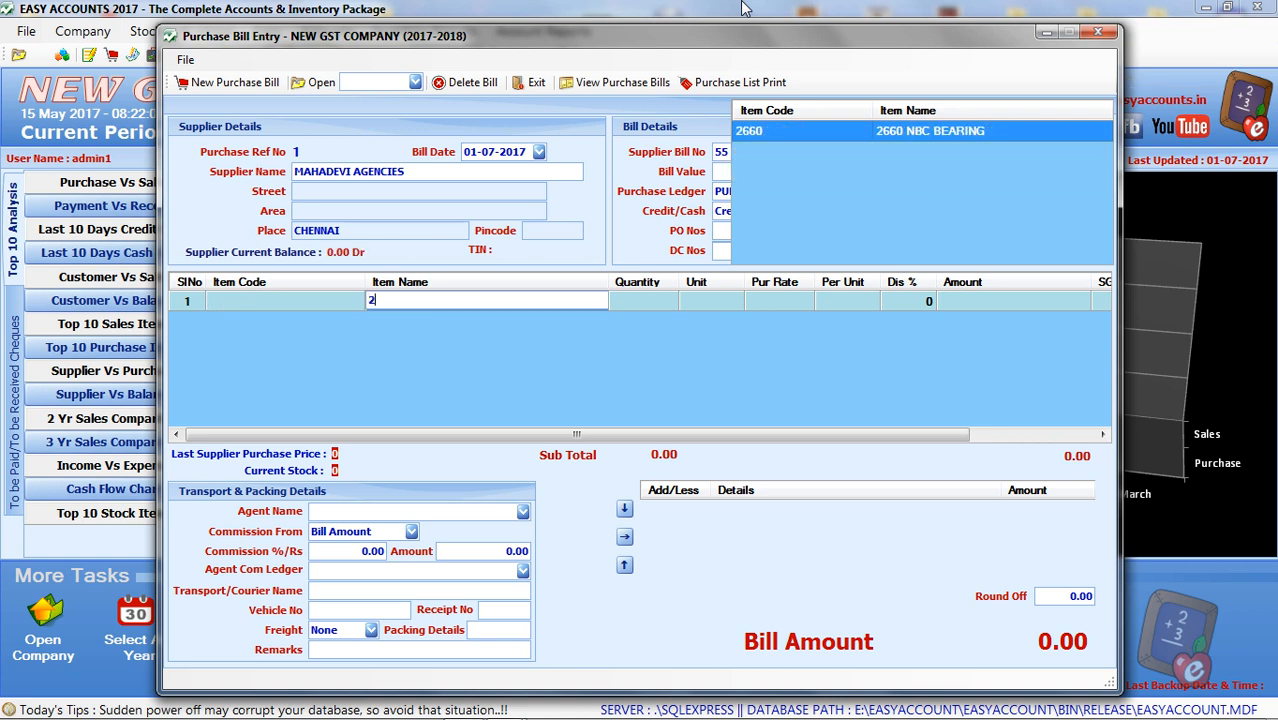
key(Return)
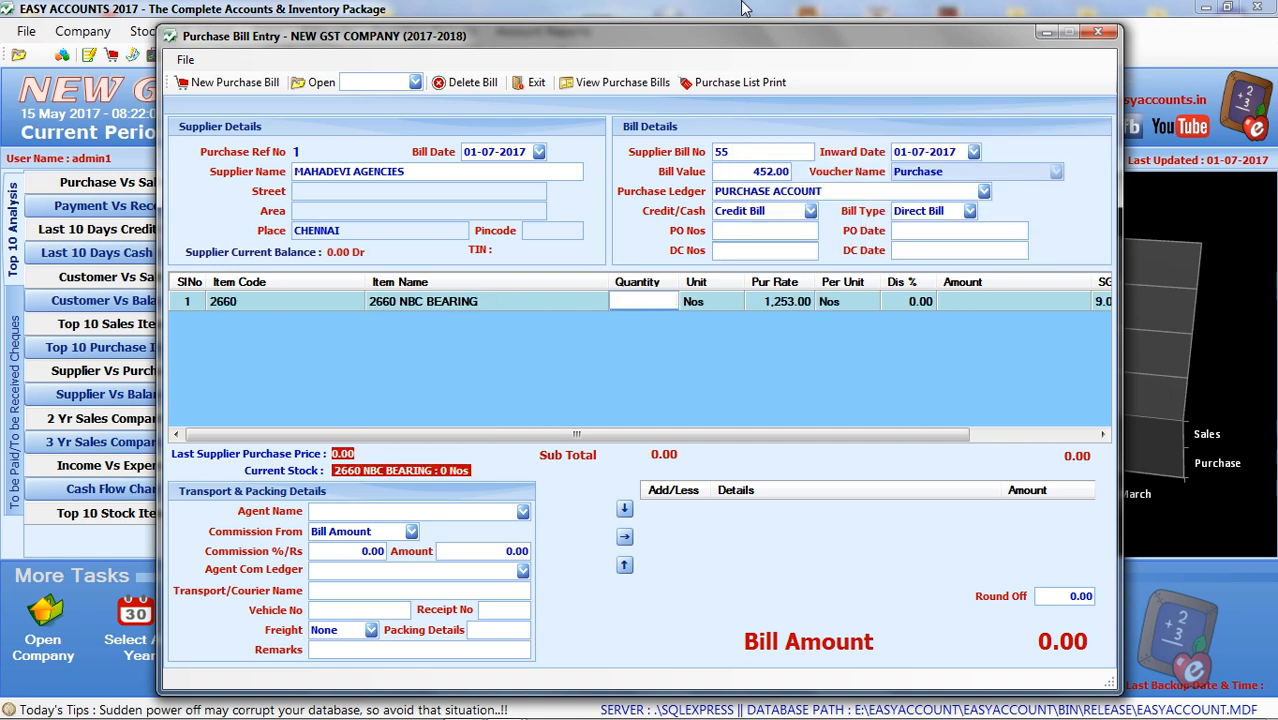
text(1)
key(Return)
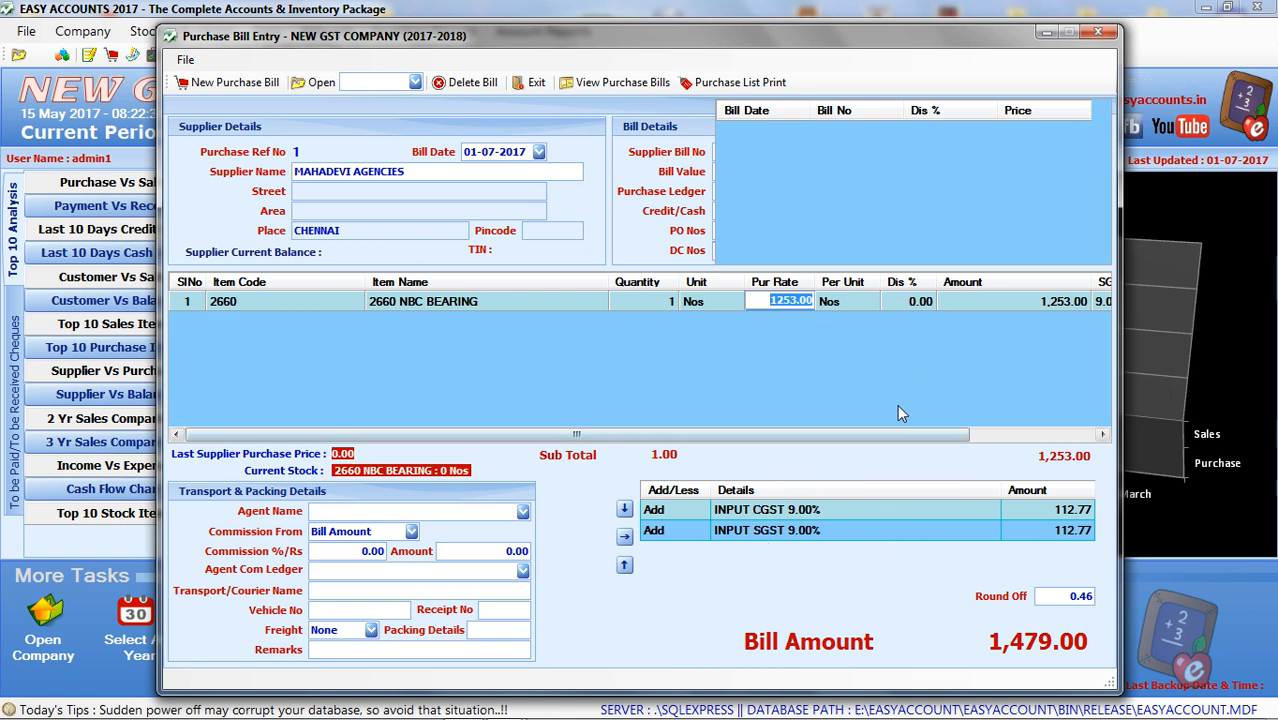
key(Return)
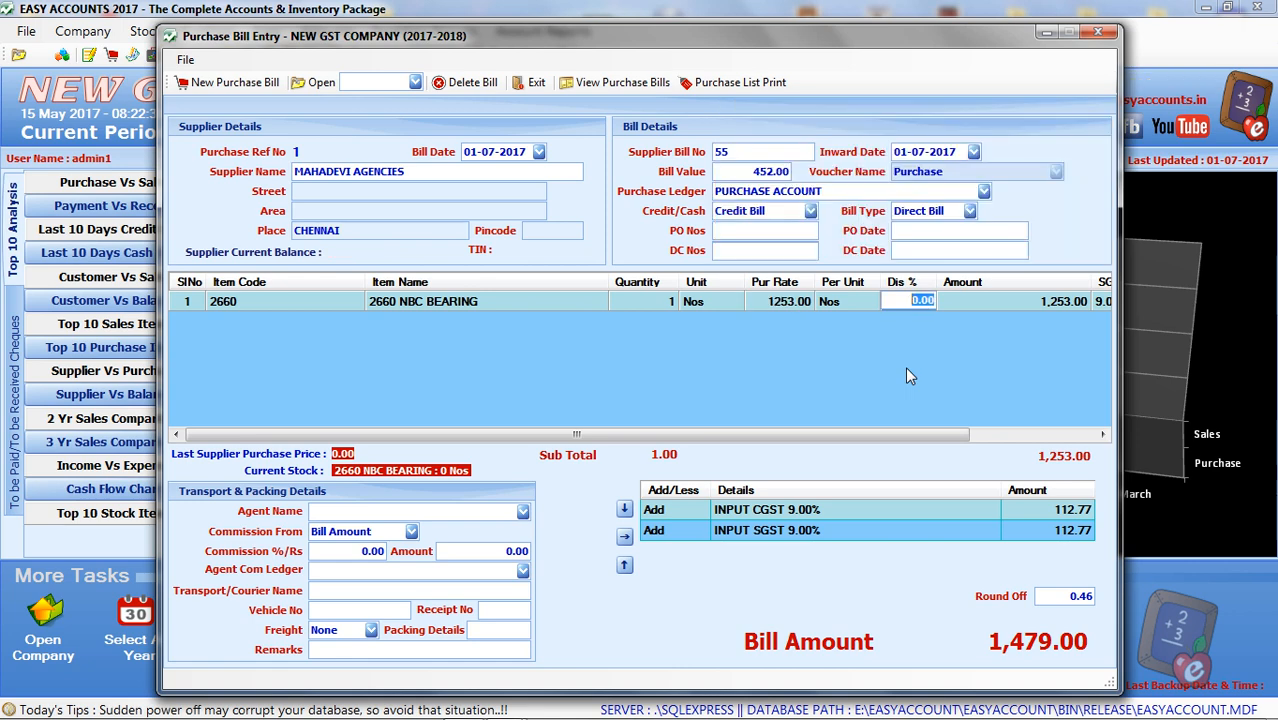
key(Return)
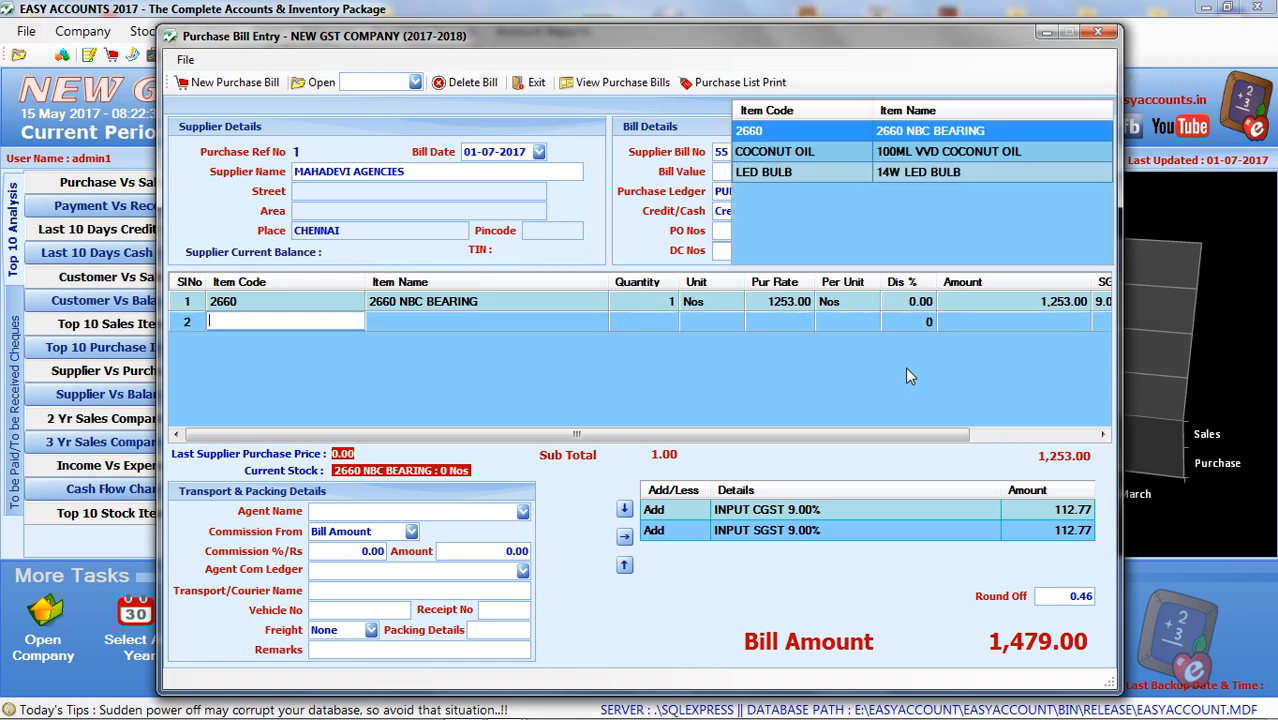
Step: Leave the second item row blank and finish the item selection
key(Return)
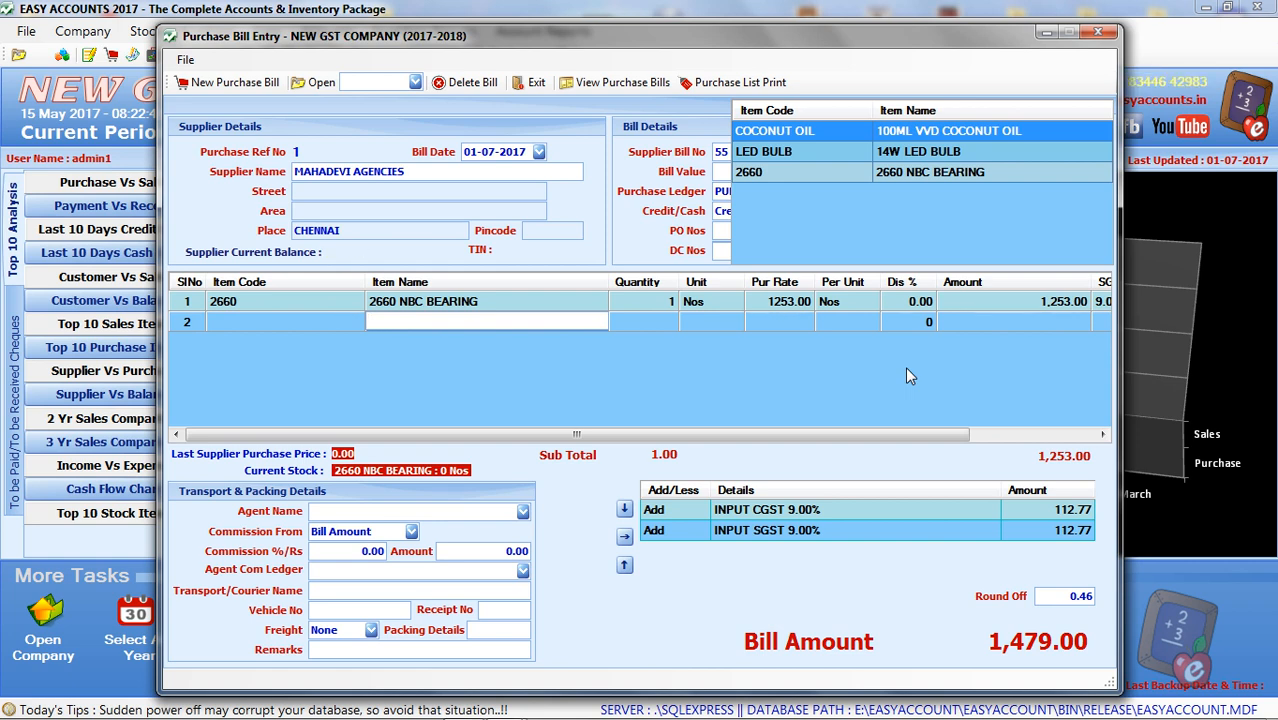
key(Return)
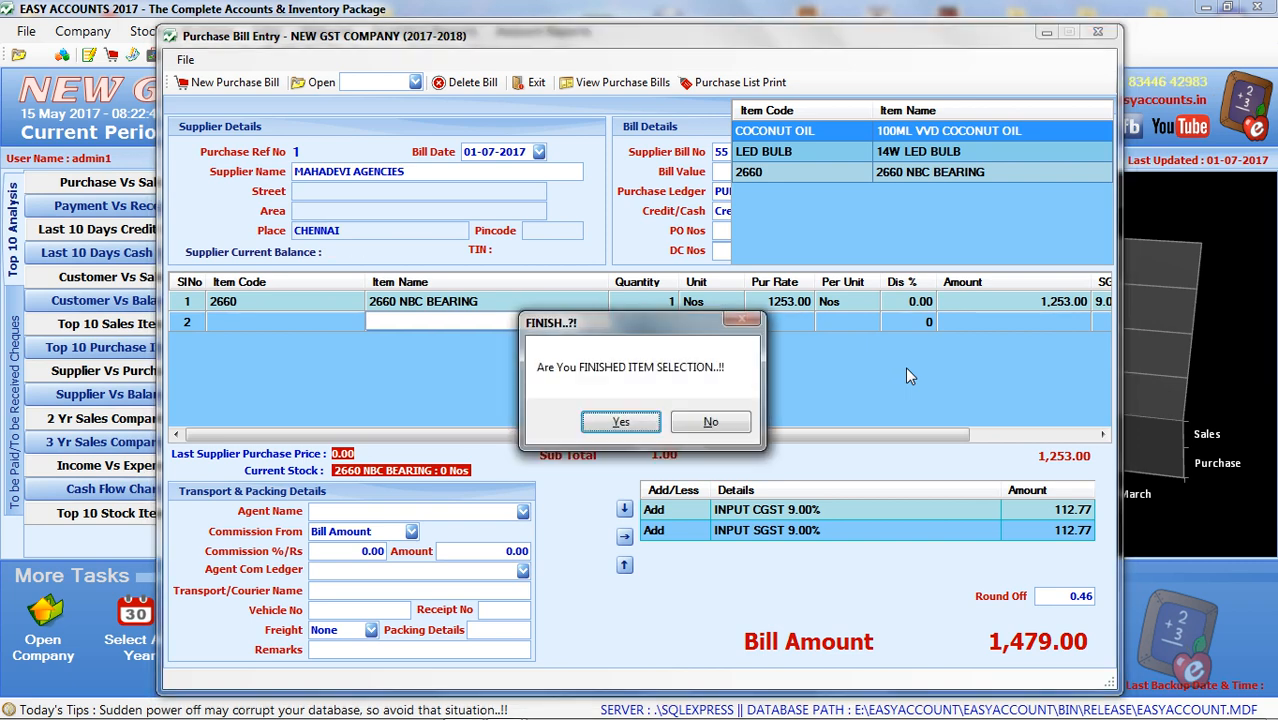
key(Return)
Step: Accept the INPUT CGST 9.00% and INPUT SGST 9.00% additions and leave the third addition row blank
key(Return)
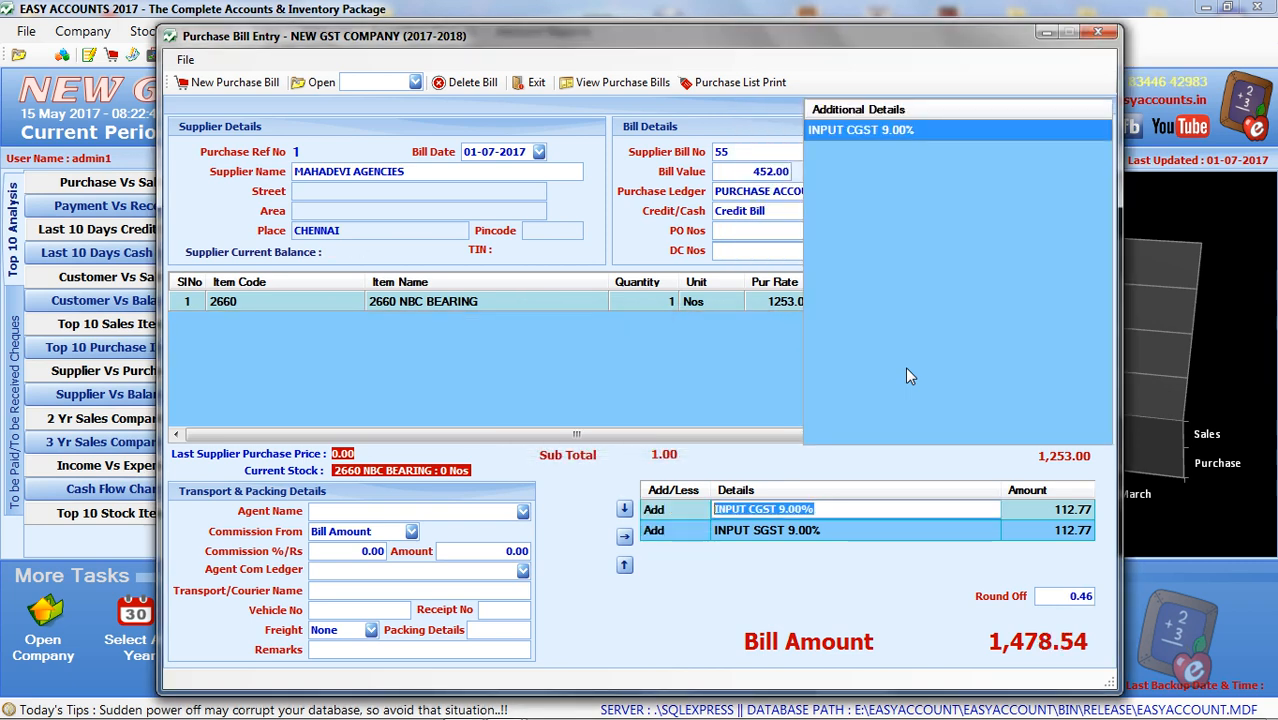
key(Return)
key(Return)
key(Return)
key(Return)
key(Return)
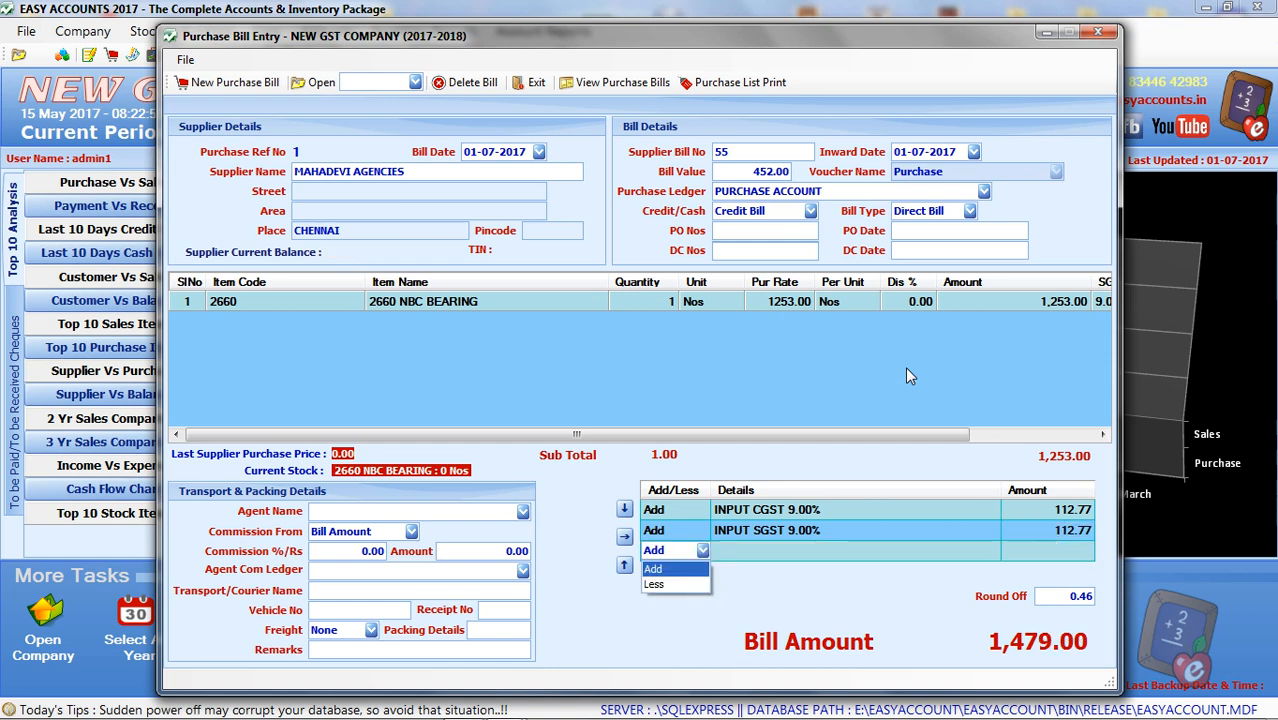
key(Return)
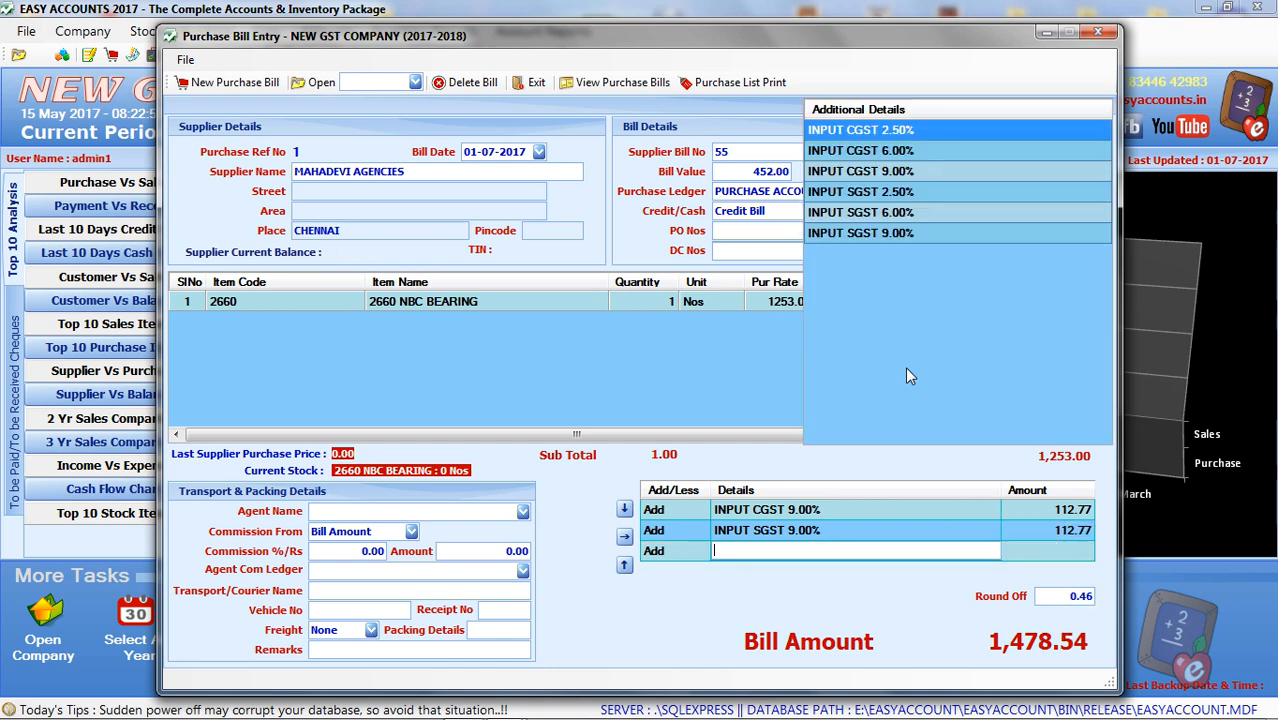
key(Return)
key(Return)
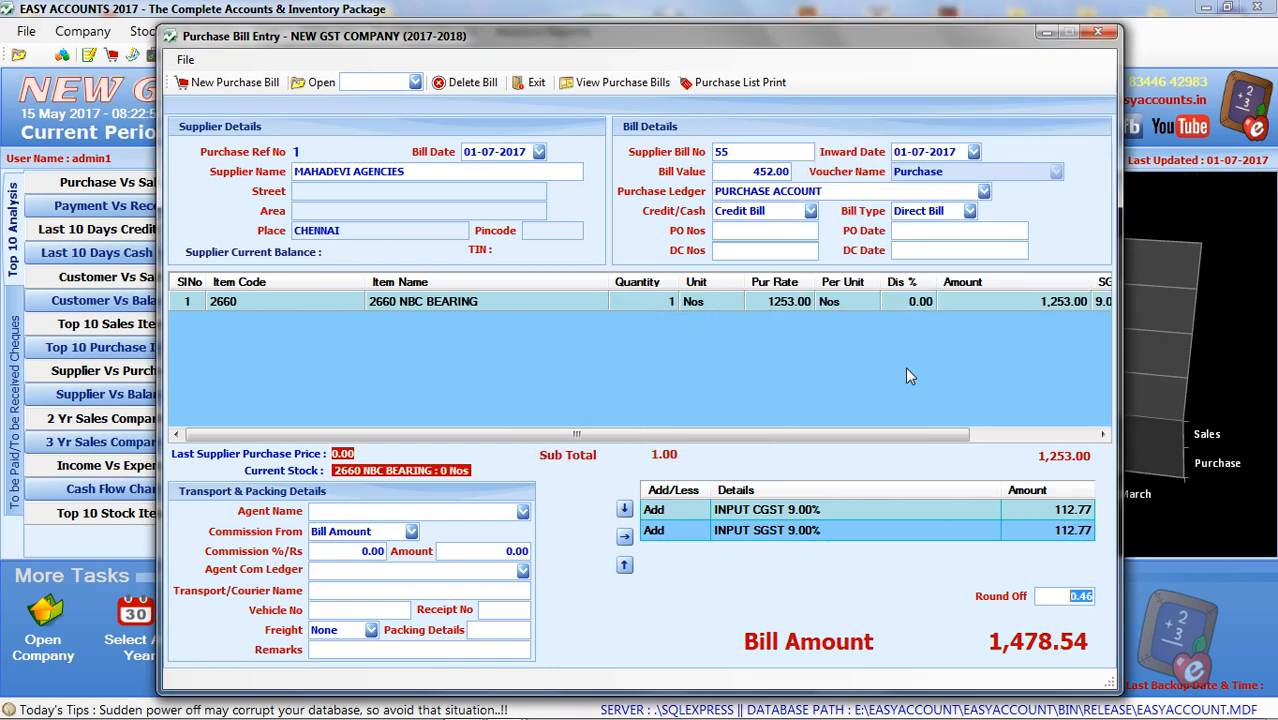
Step: Check the item's SGST and CGST rates, keep the round off and default transport details, and try to save the bill
drag(950, 435, 1089, 431)
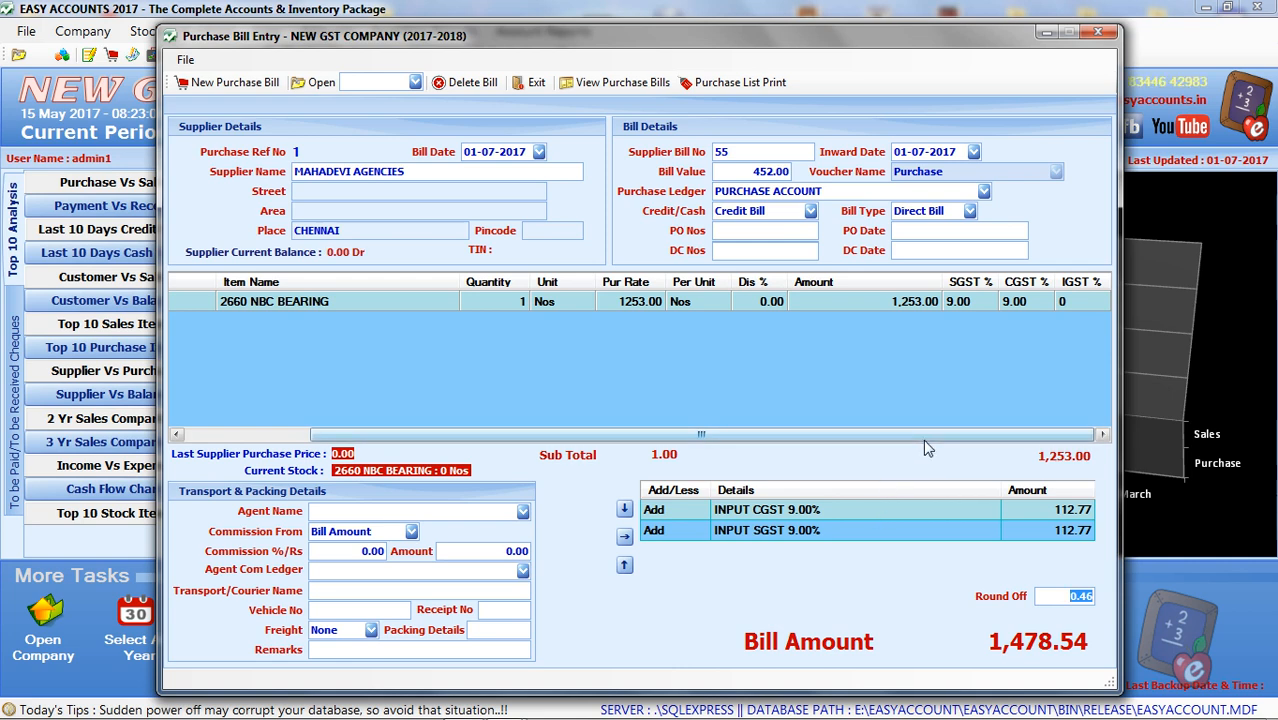
key(Return)
key(Return)
key(Return)
key(Return)
key(Return)
key(Return)
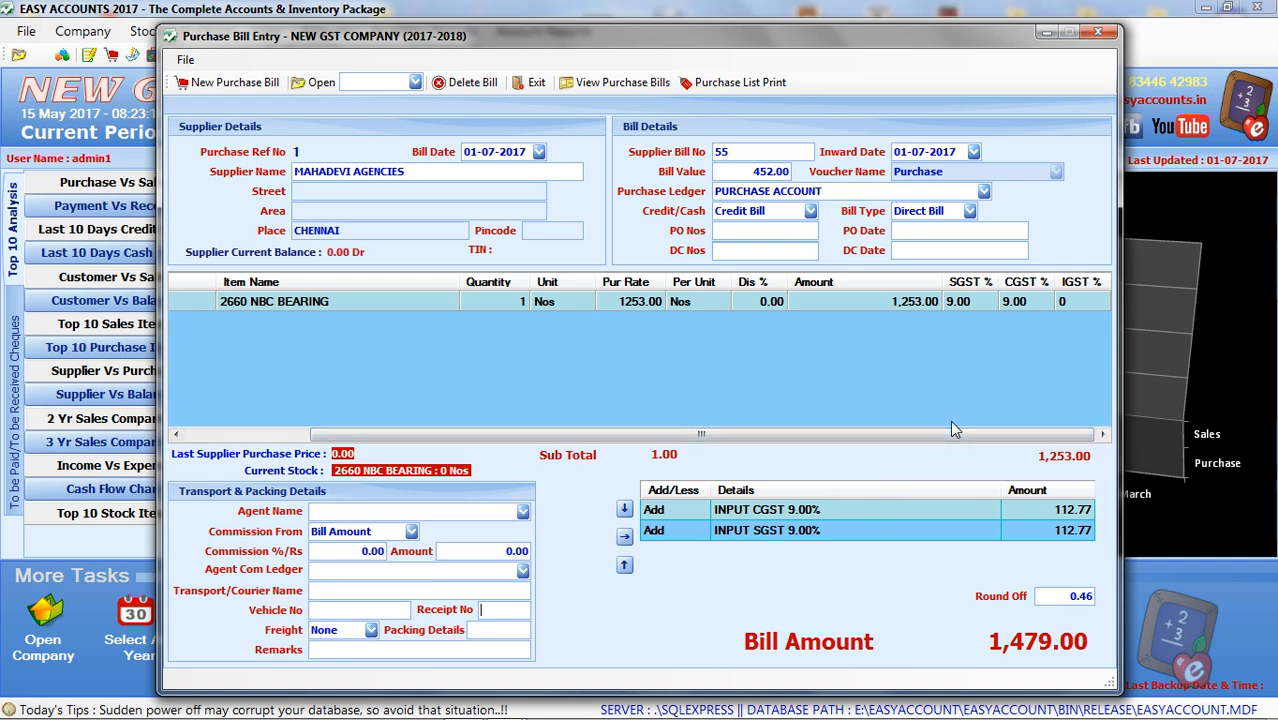
key(Return)
key(Return)
key(Return)
key(Return)
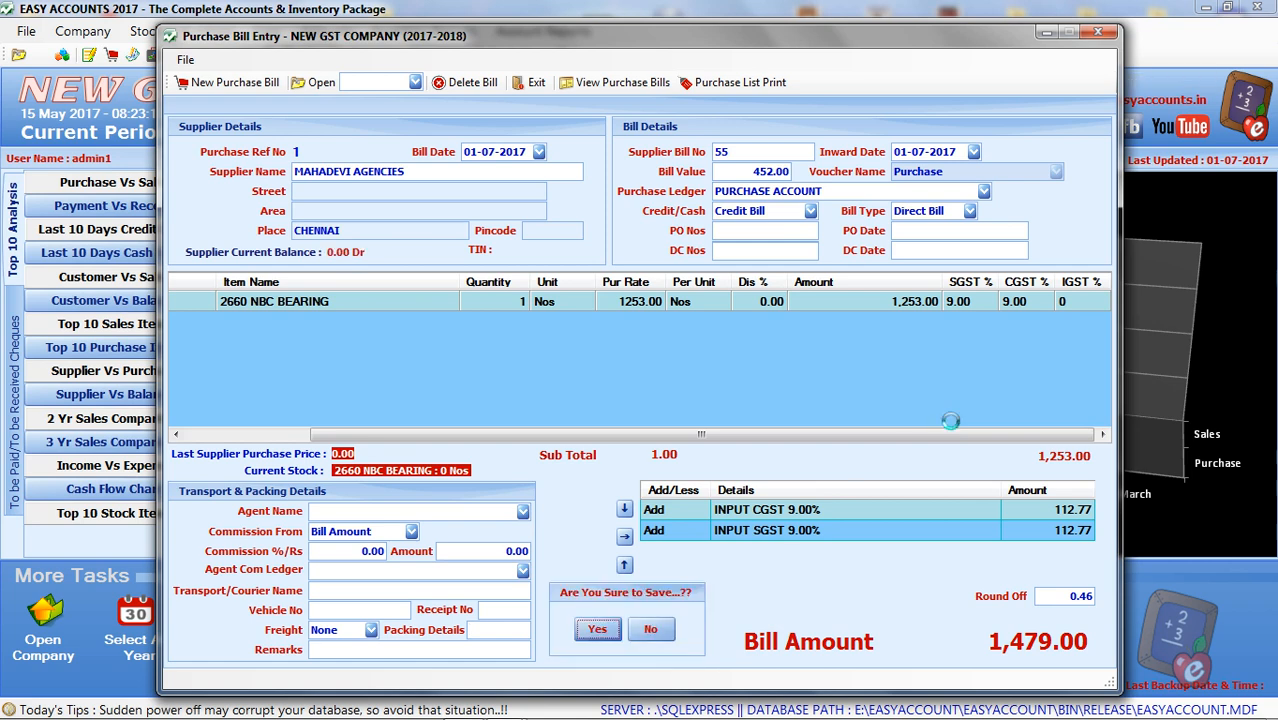
key(Return)
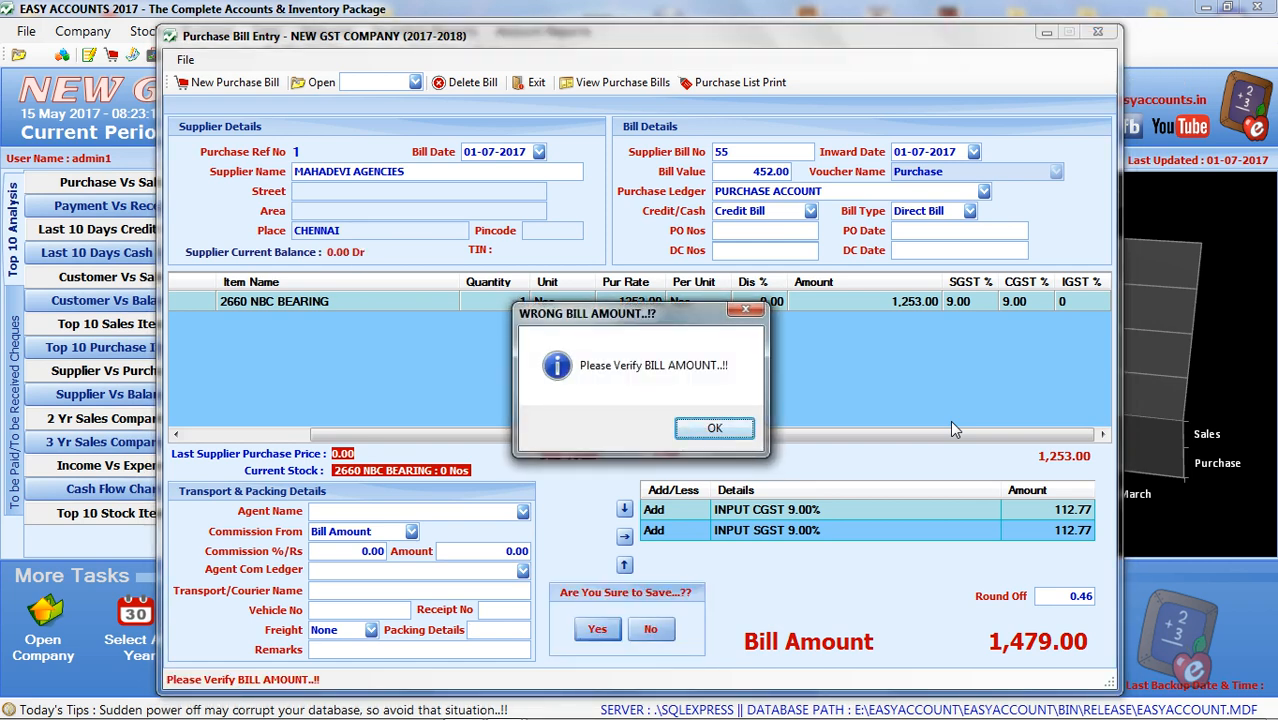
Step: Correct the bill value to 1479 and save the purchase bill
click(716, 430)
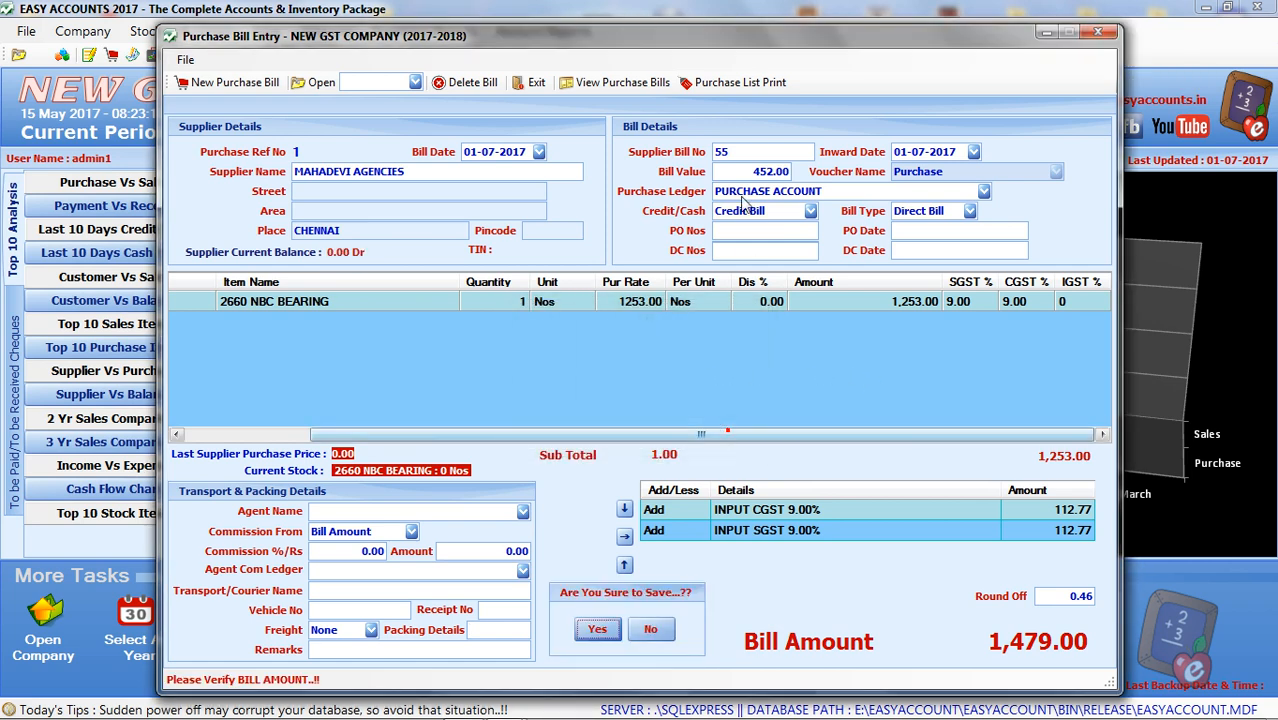
drag(752, 173, 808, 178)
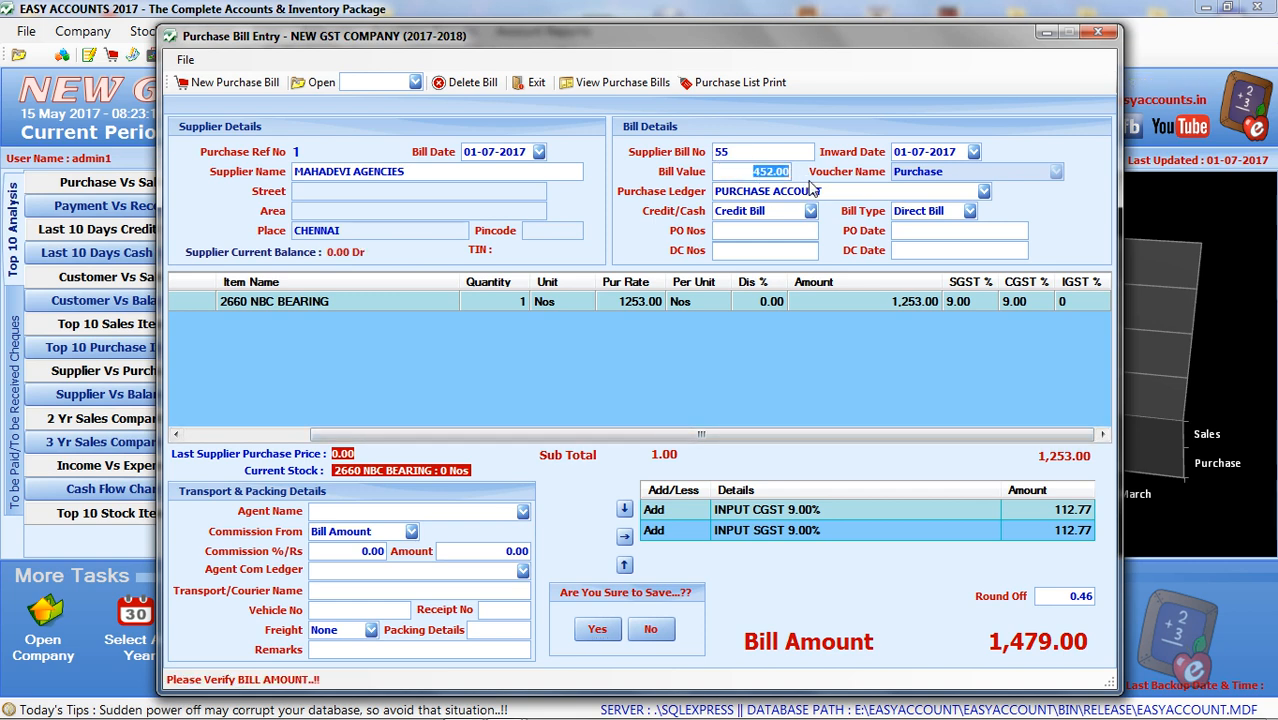
text(1479)
click(597, 629)
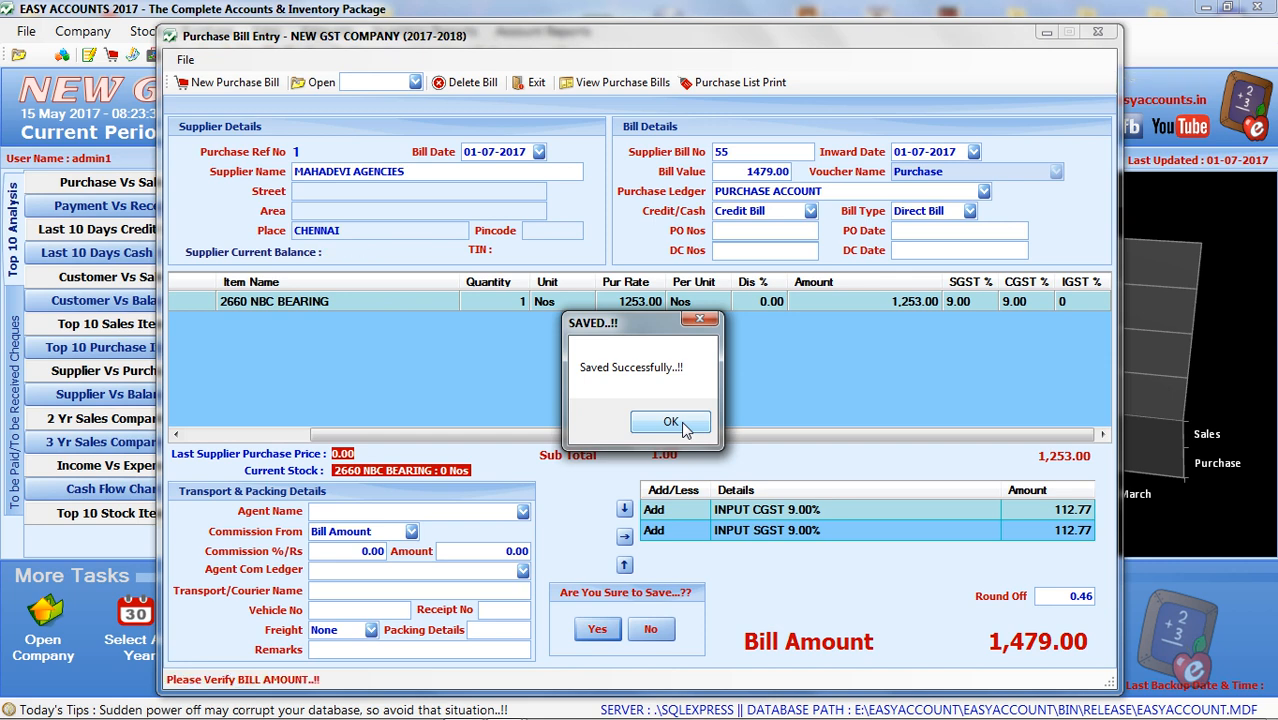
click(684, 427)
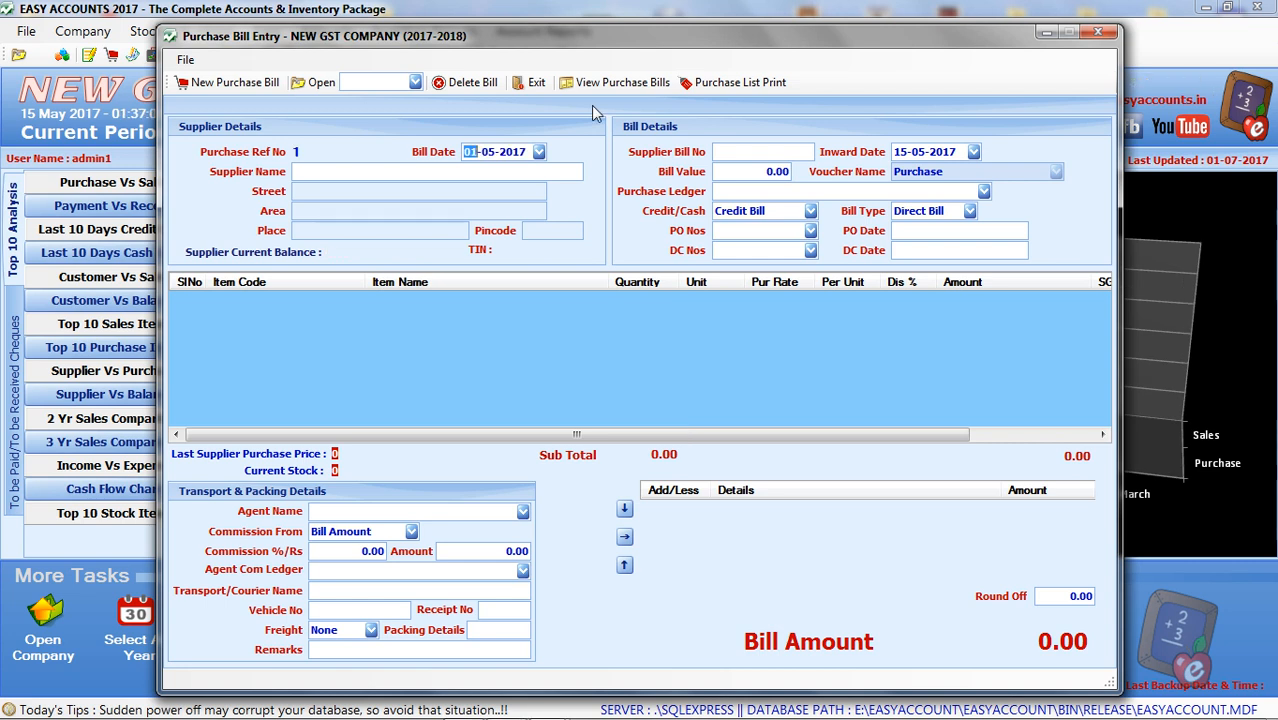
Step: Set the new purchase bill's date to 01-07-2017 and choose MAHADEVI AGENCIES as the supplier
key(Right)
key(Return)
text(M)
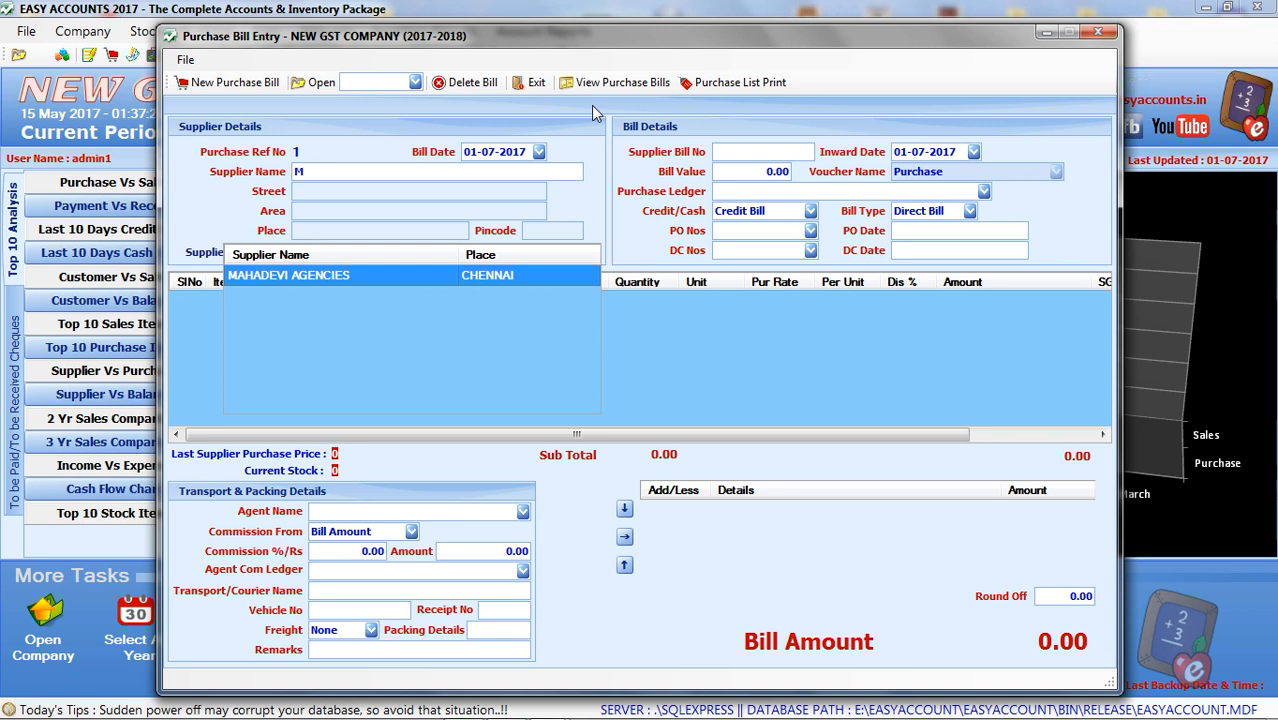
key(Return)
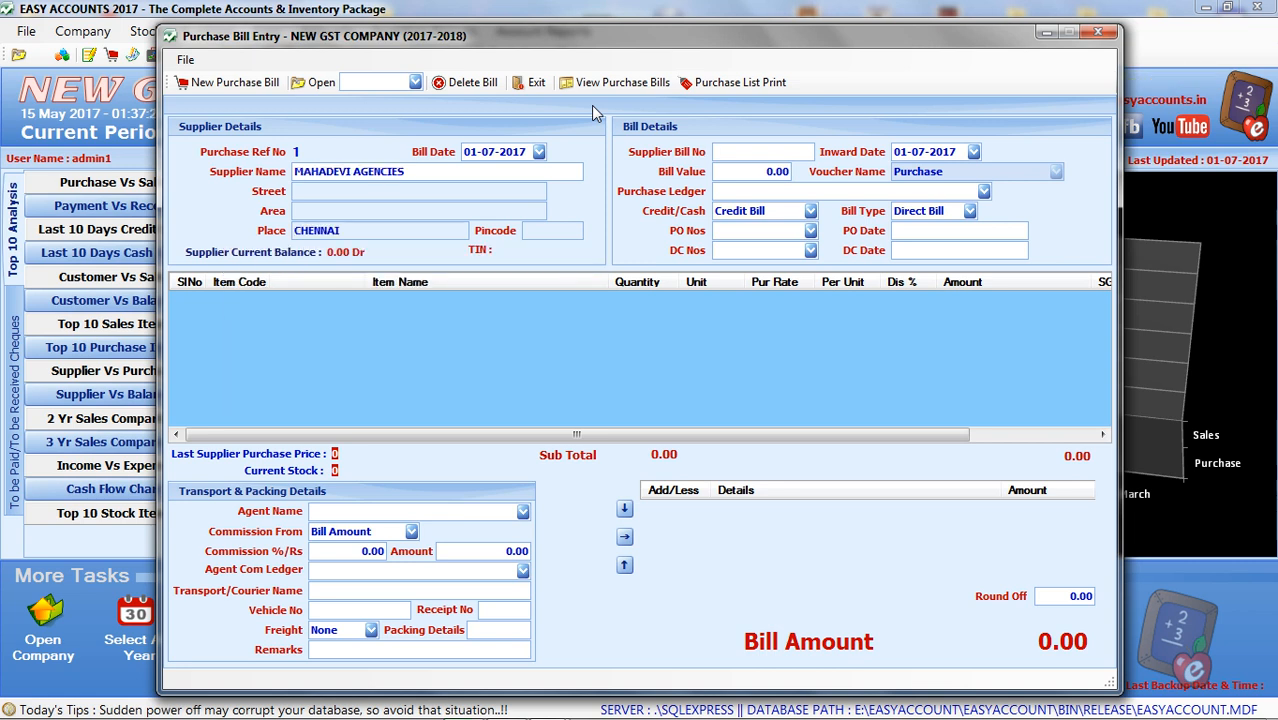
Step: Enter supplier bill number 15 and bill value 5462, keeping the inward date 01-07-2017
text(15)
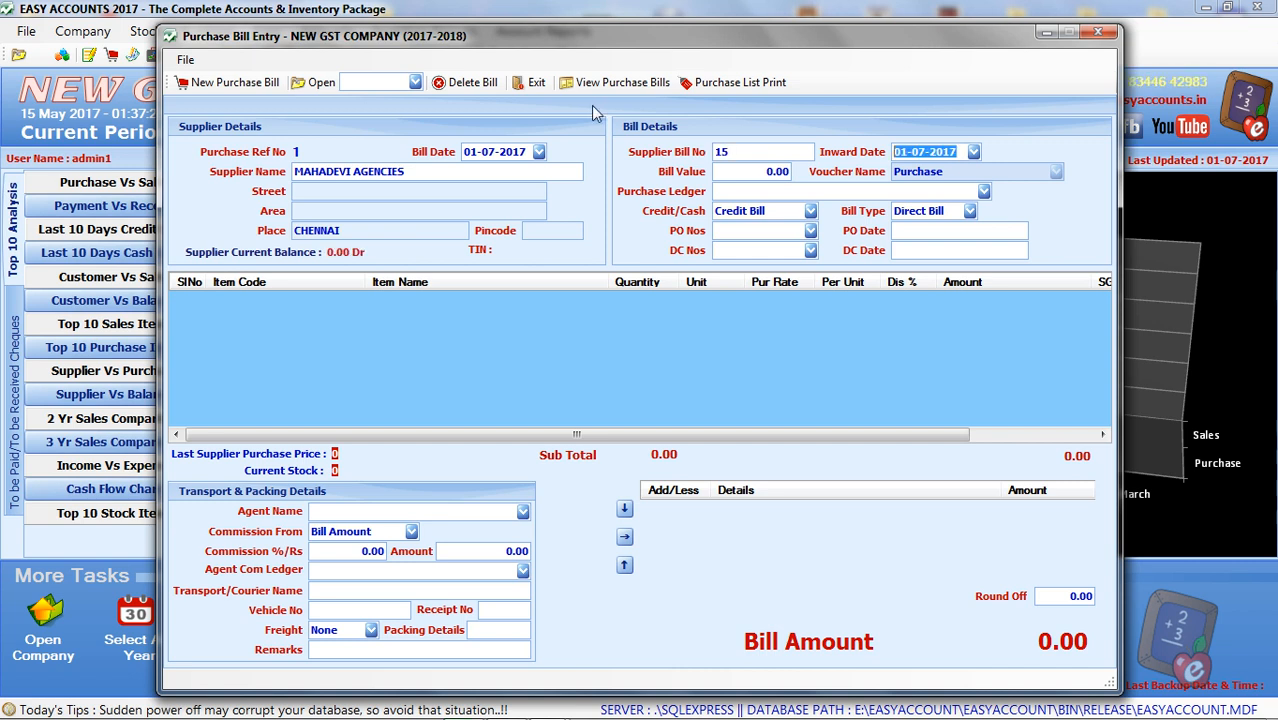
key(Return)
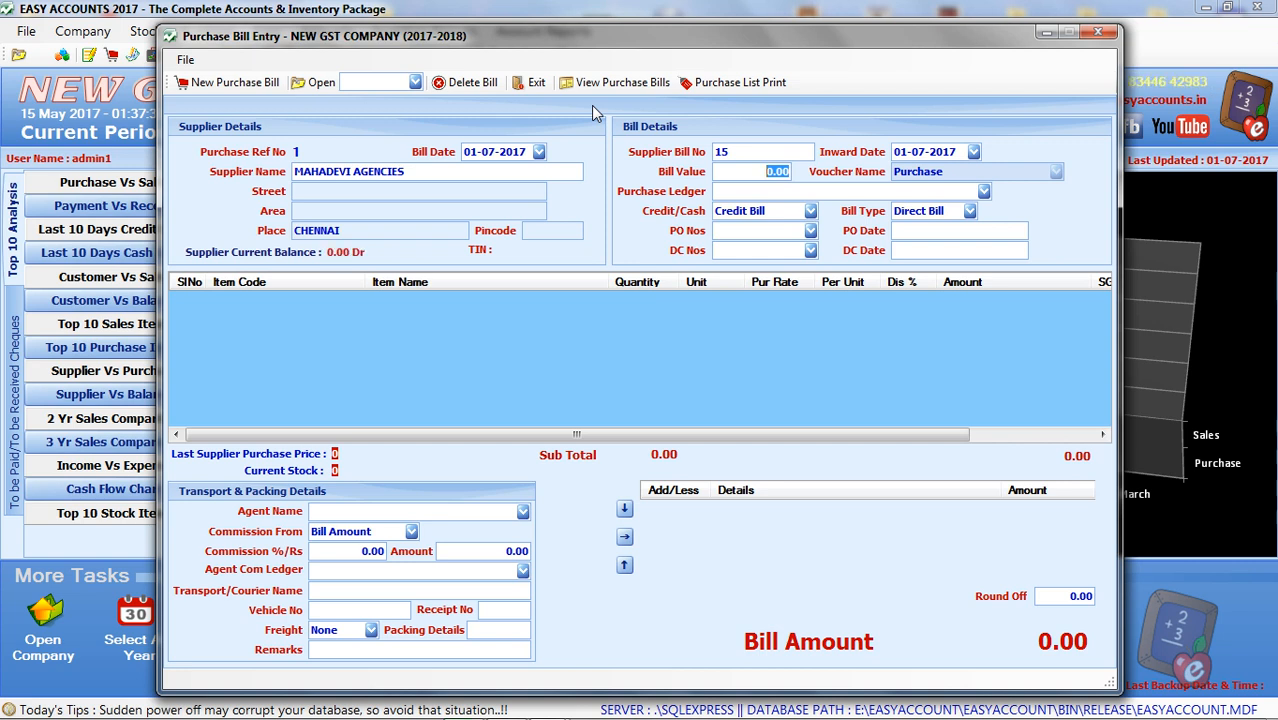
text(5462)
key(Return)
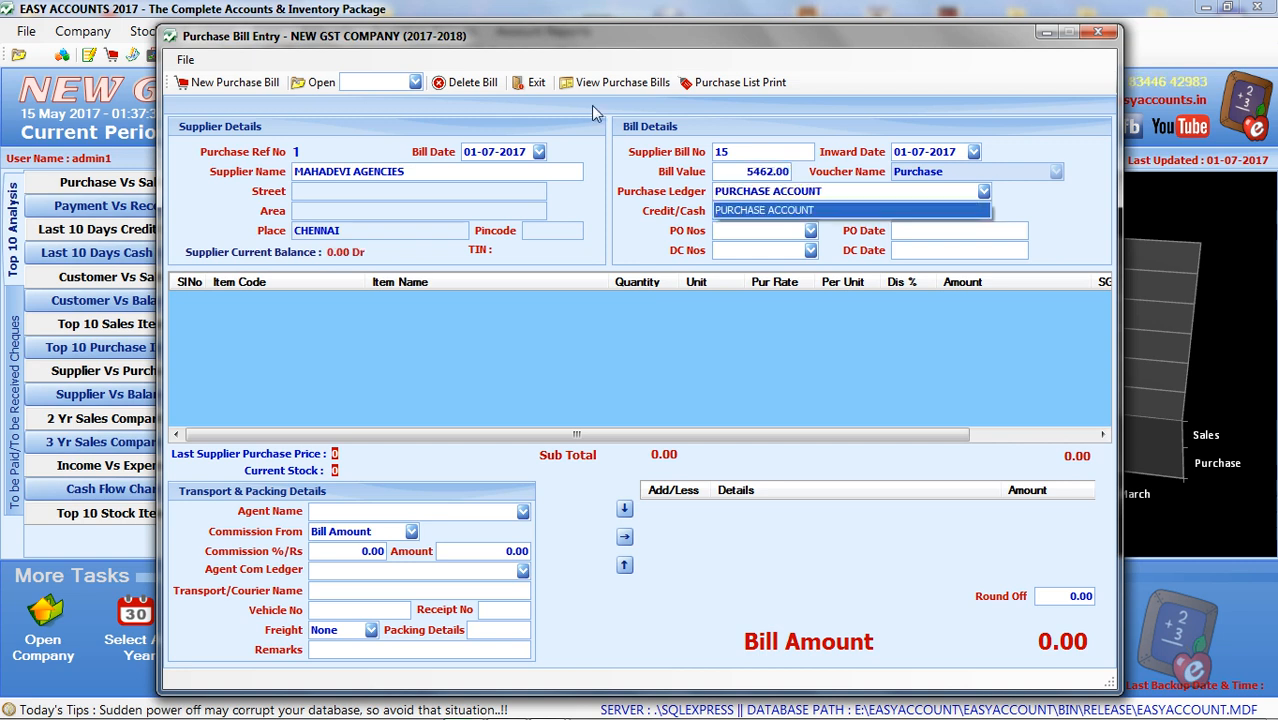
Step: Use PURCHASE ACCOUNT as the purchase ledger, keep Credit Bill and Direct Bill, and leave the PO and DC details blank
key(Return)
key(Return)
key(Return)
key(Return)
key(Return)
key(Return)
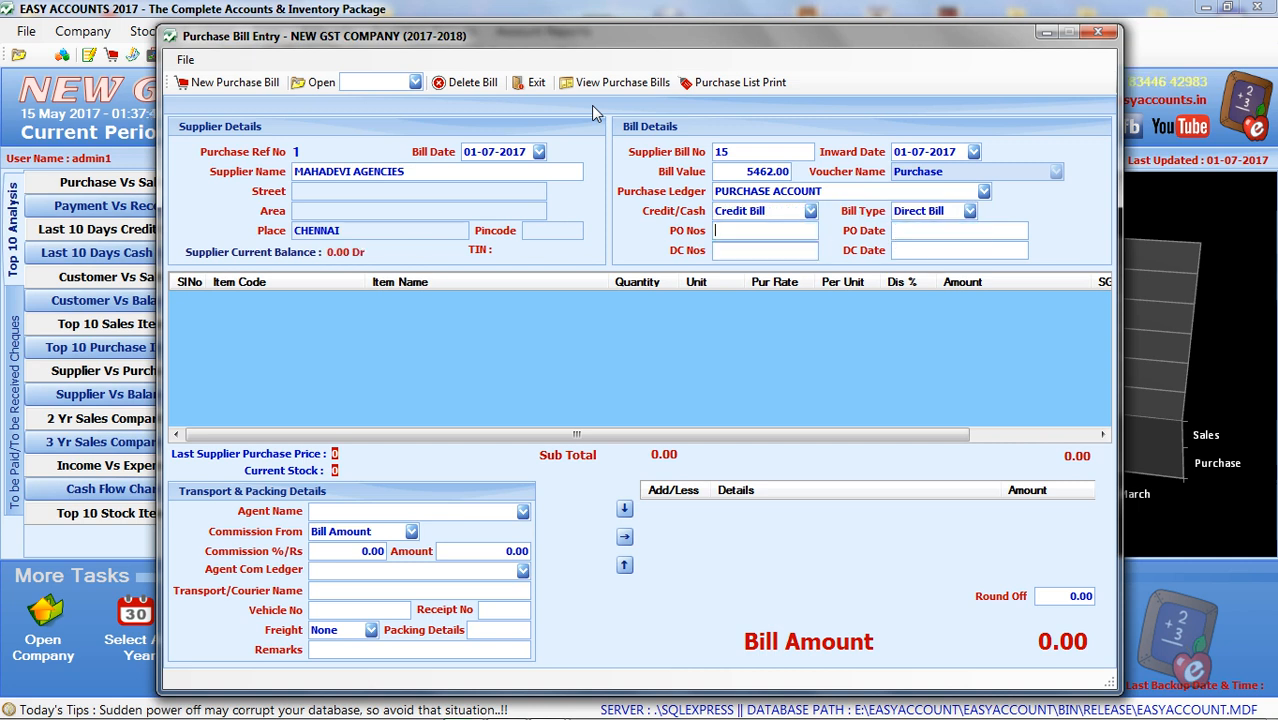
key(Return)
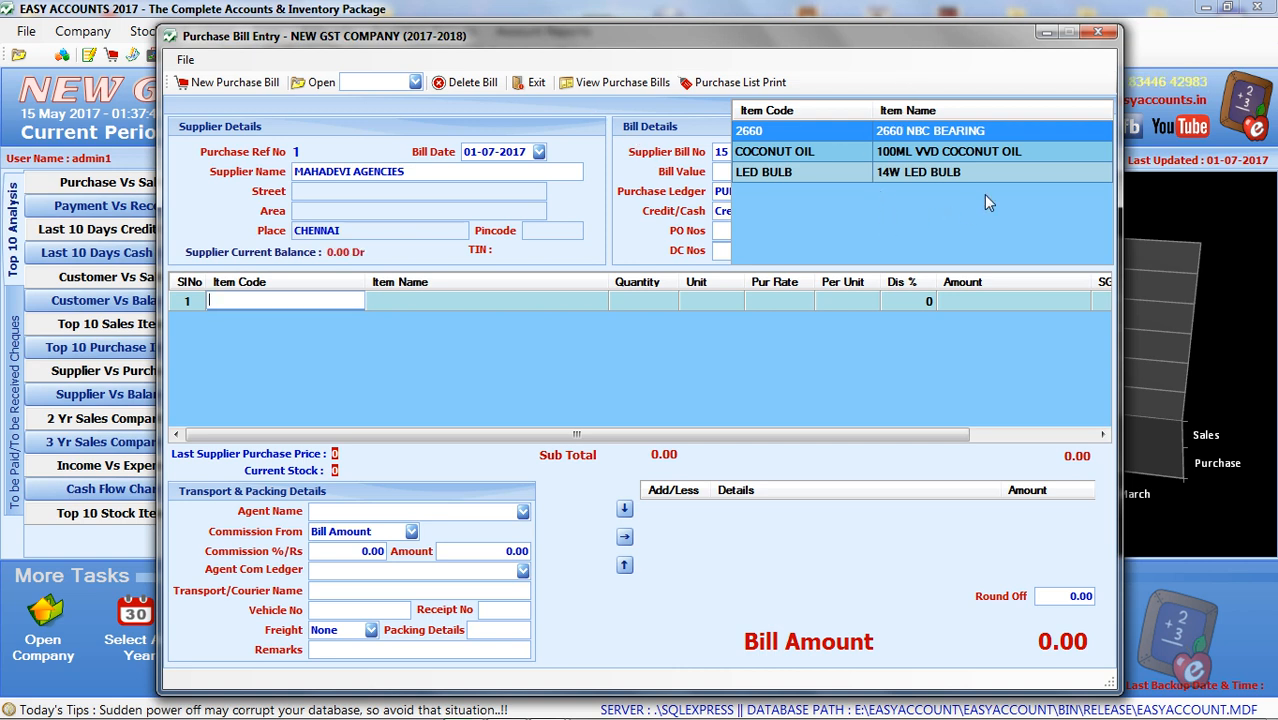
Step: Add 2660 NBC BEARING as the first item with quantity 1, purchase rate 1253.00 and 0.00 discount
key(Return)
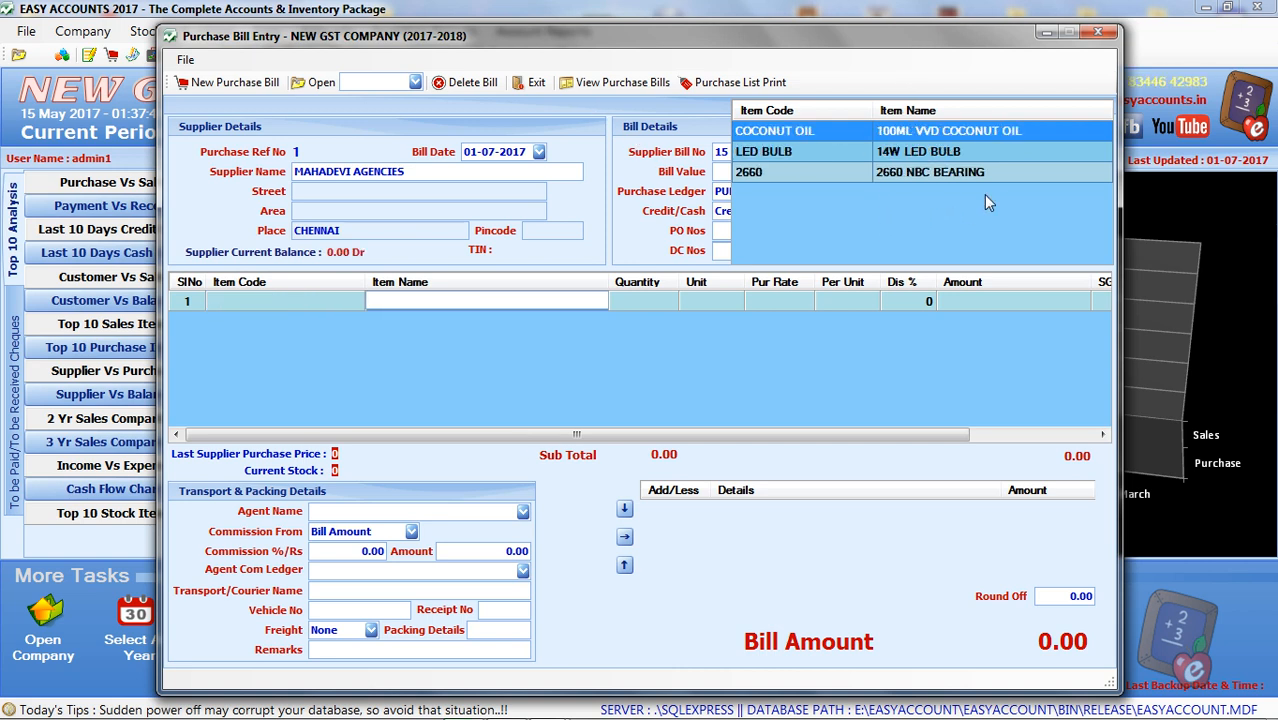
text(2660 NBC BEARING)
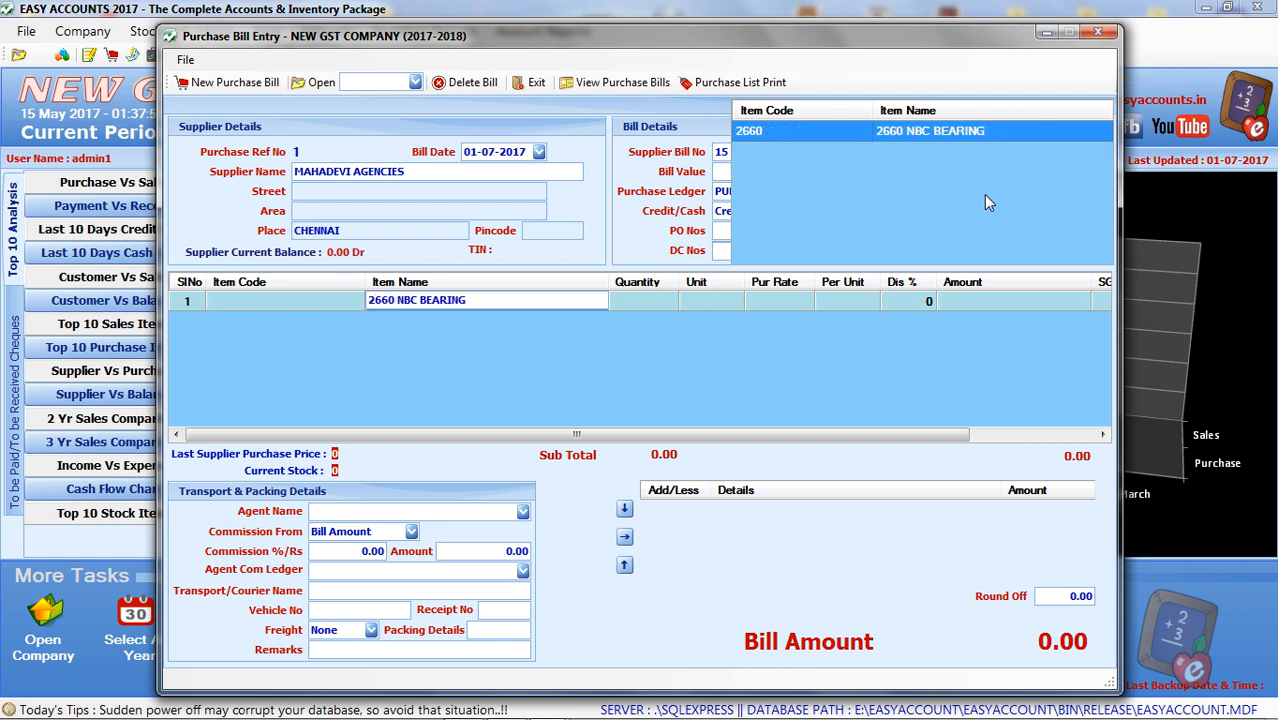
key(Return)
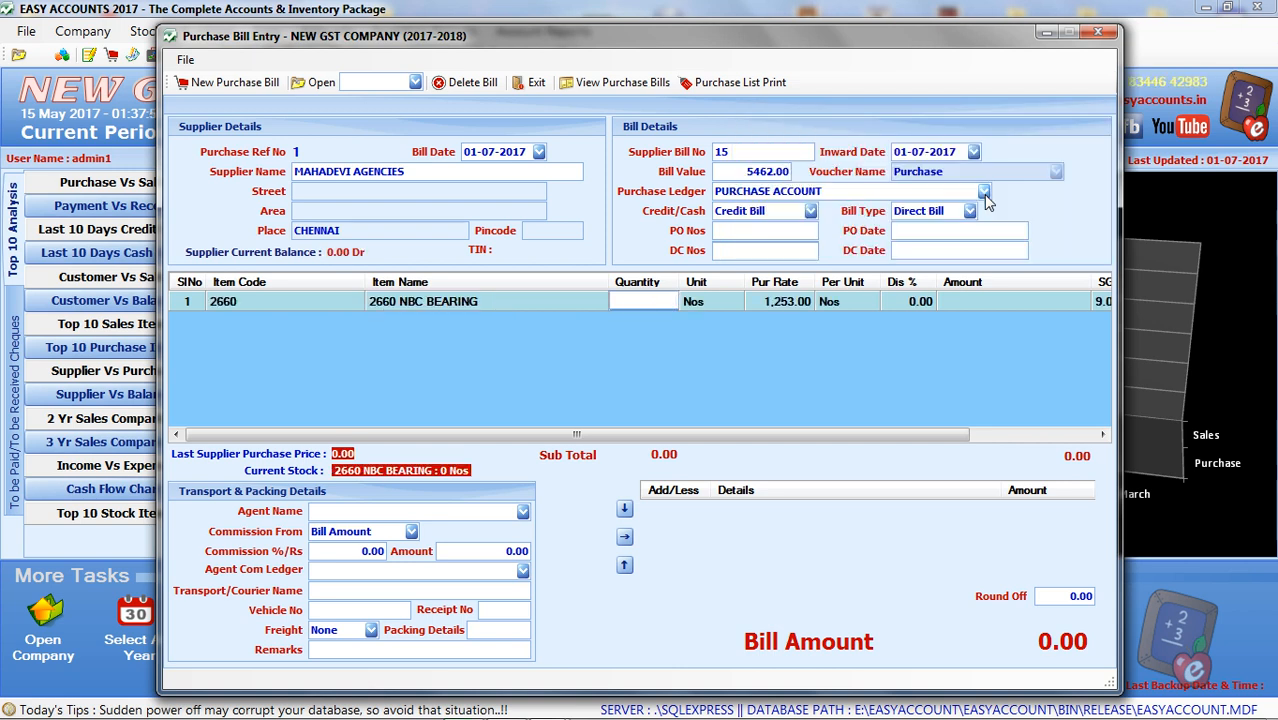
text(1)
key(Return)
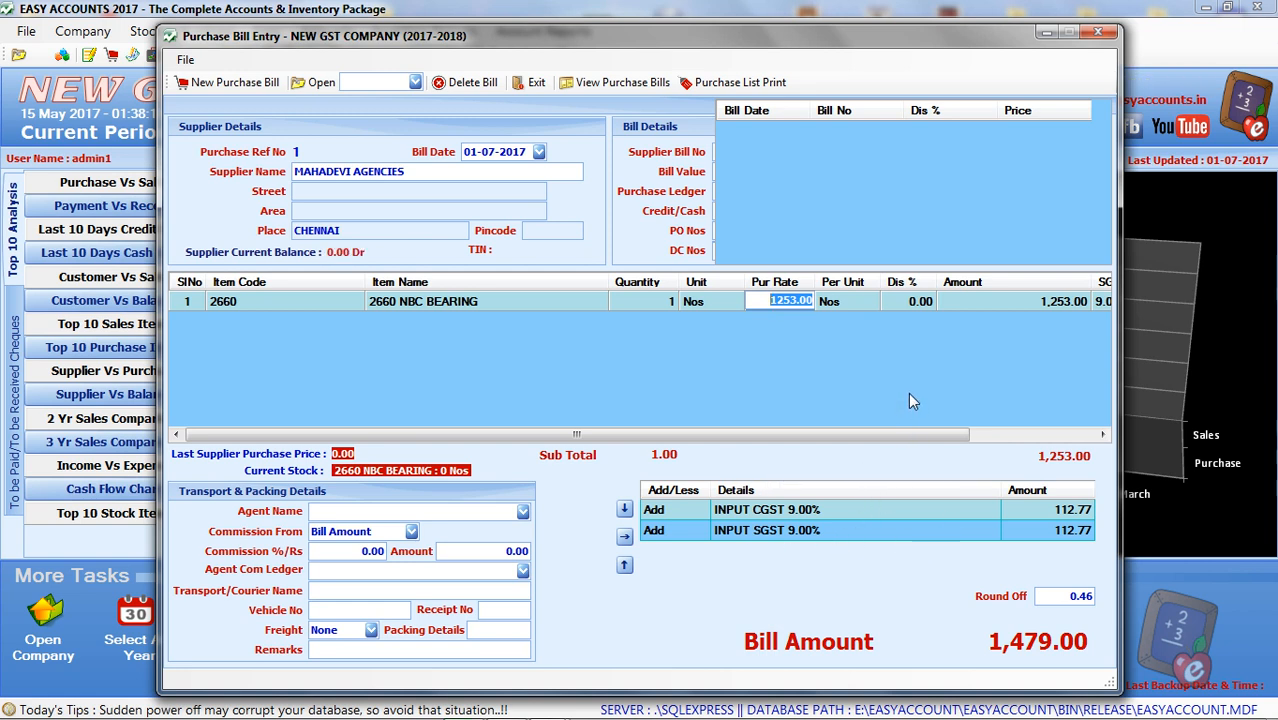
key(Return)
drag(918, 437, 836, 425)
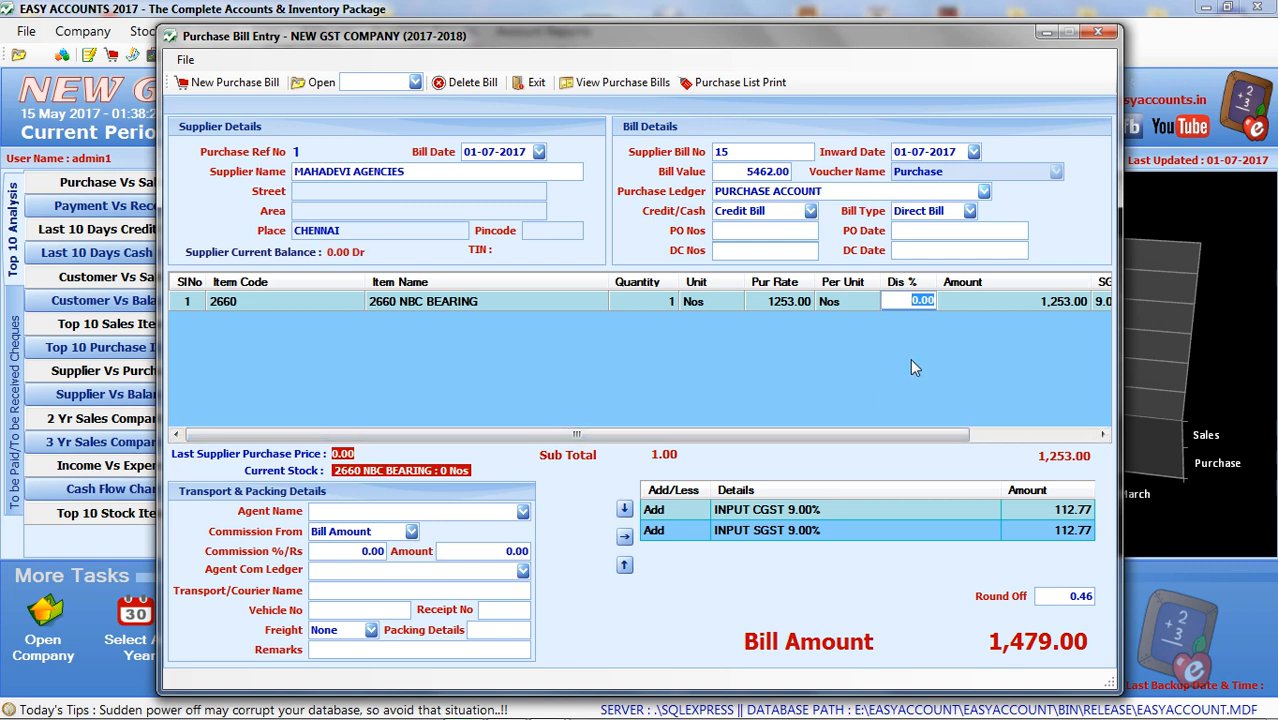
key(Return)
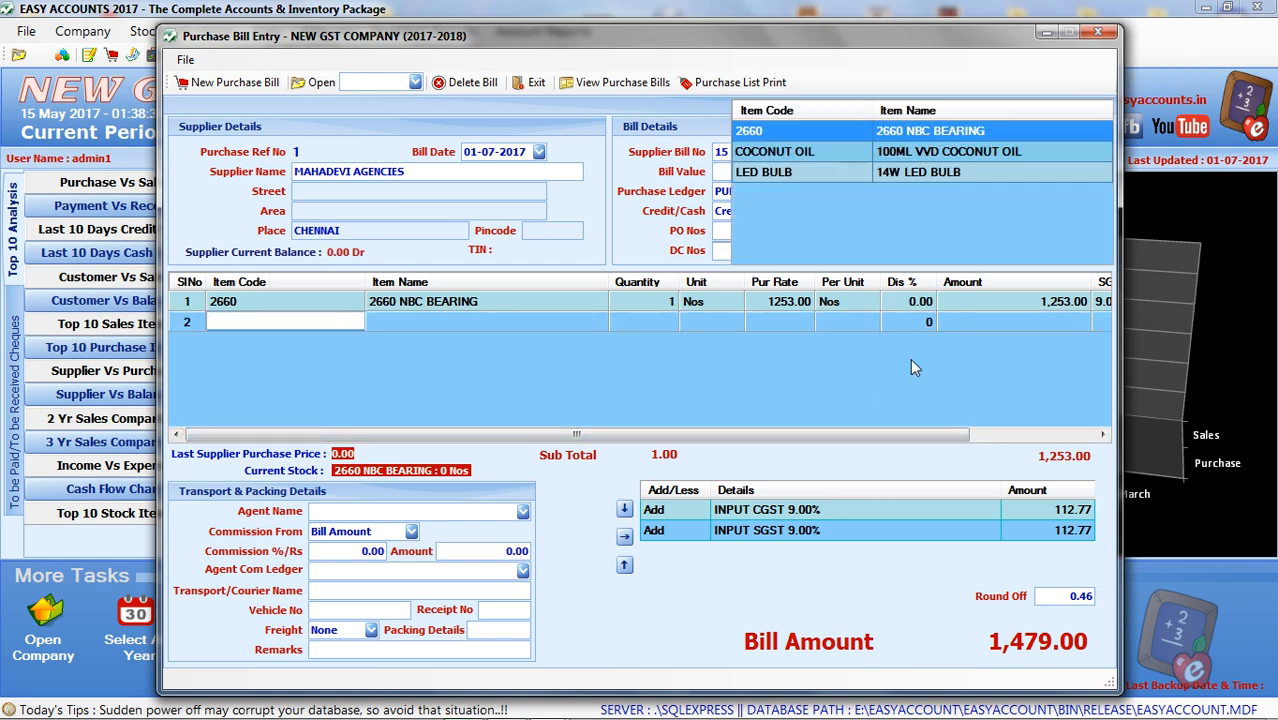
Step: Add 100ML VVD COCONUT OIL as the second item with quantity 1, purchase rate 25.00 and 0.00 discount, checking the tax additions
text(1)
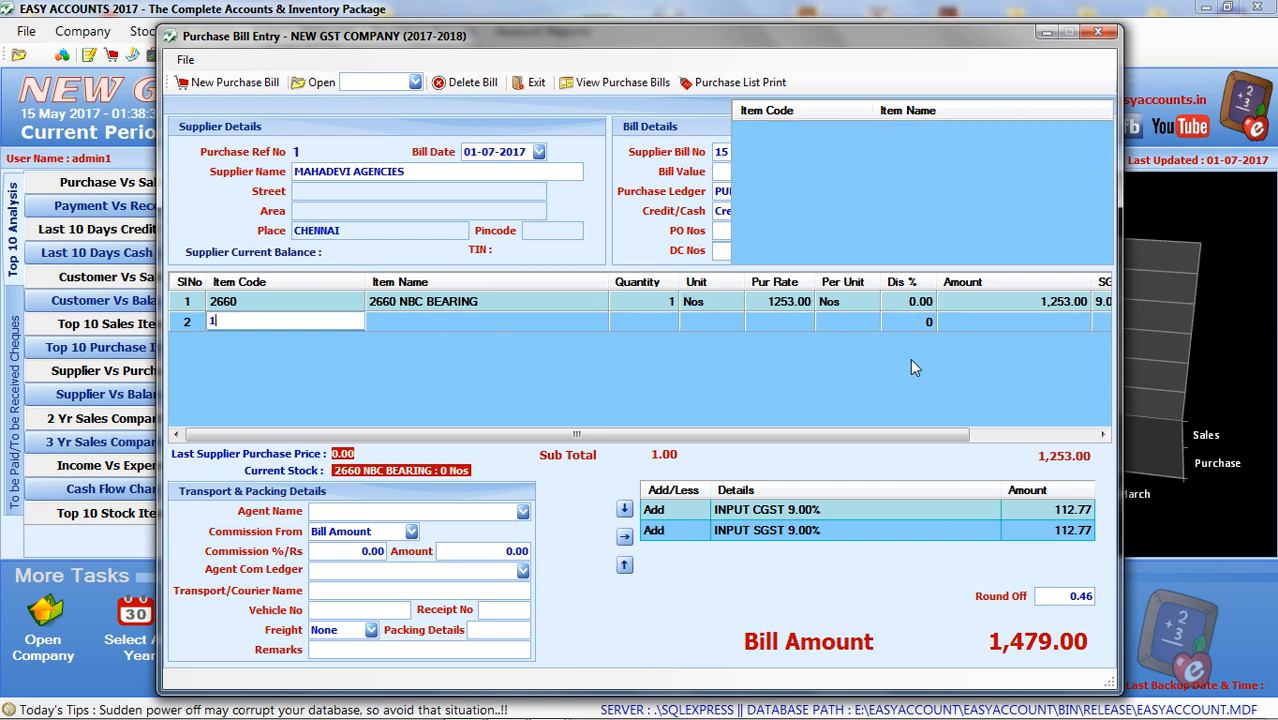
key(BackSpace)
key(Return)
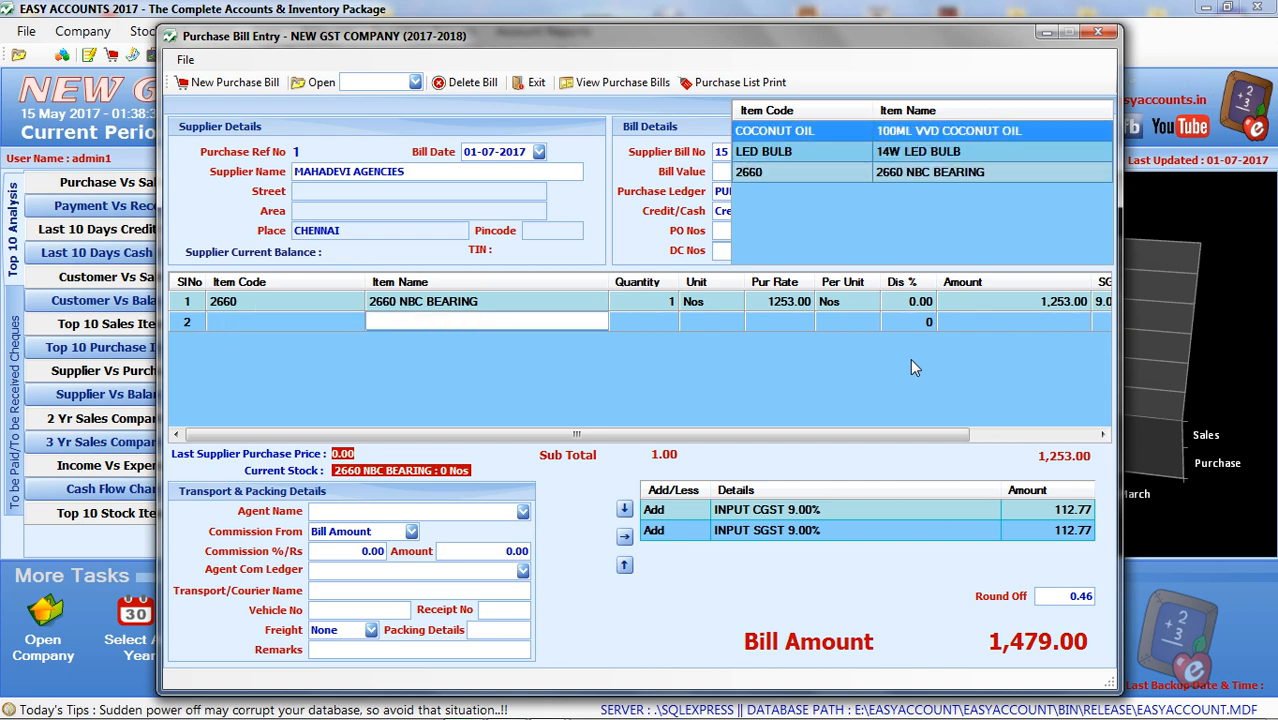
text(10)
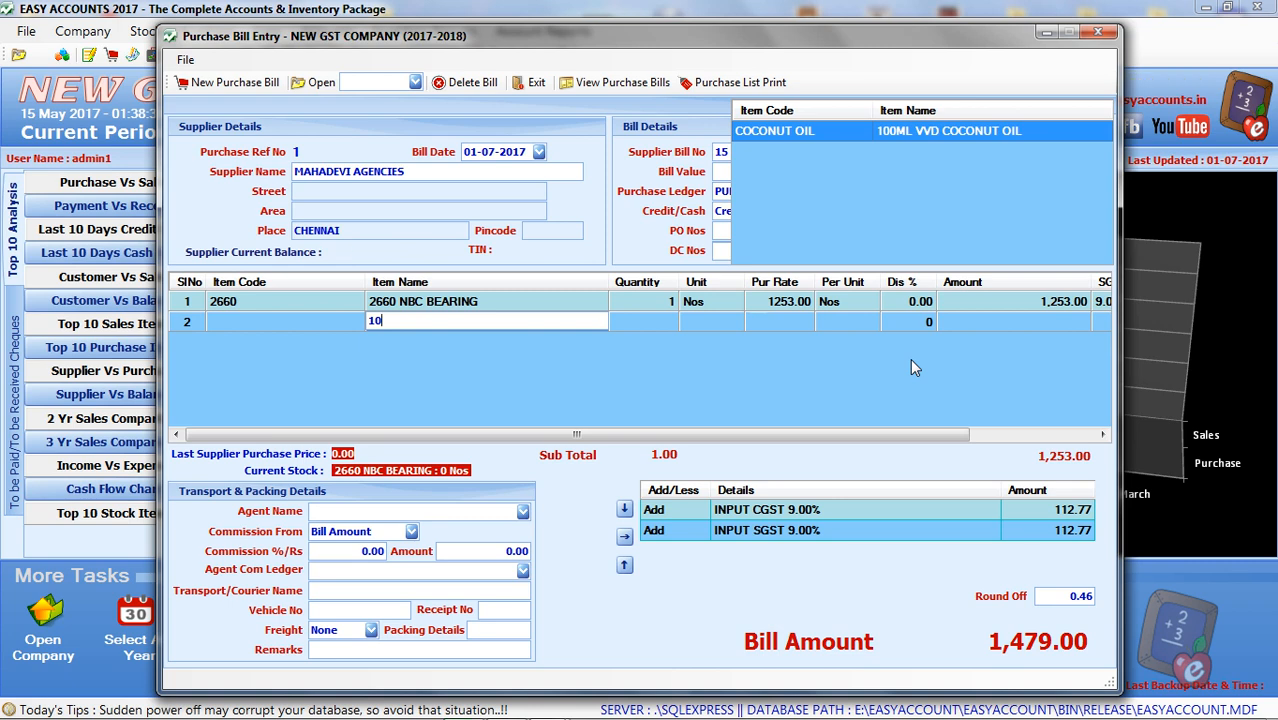
key(Return)
key(Return)
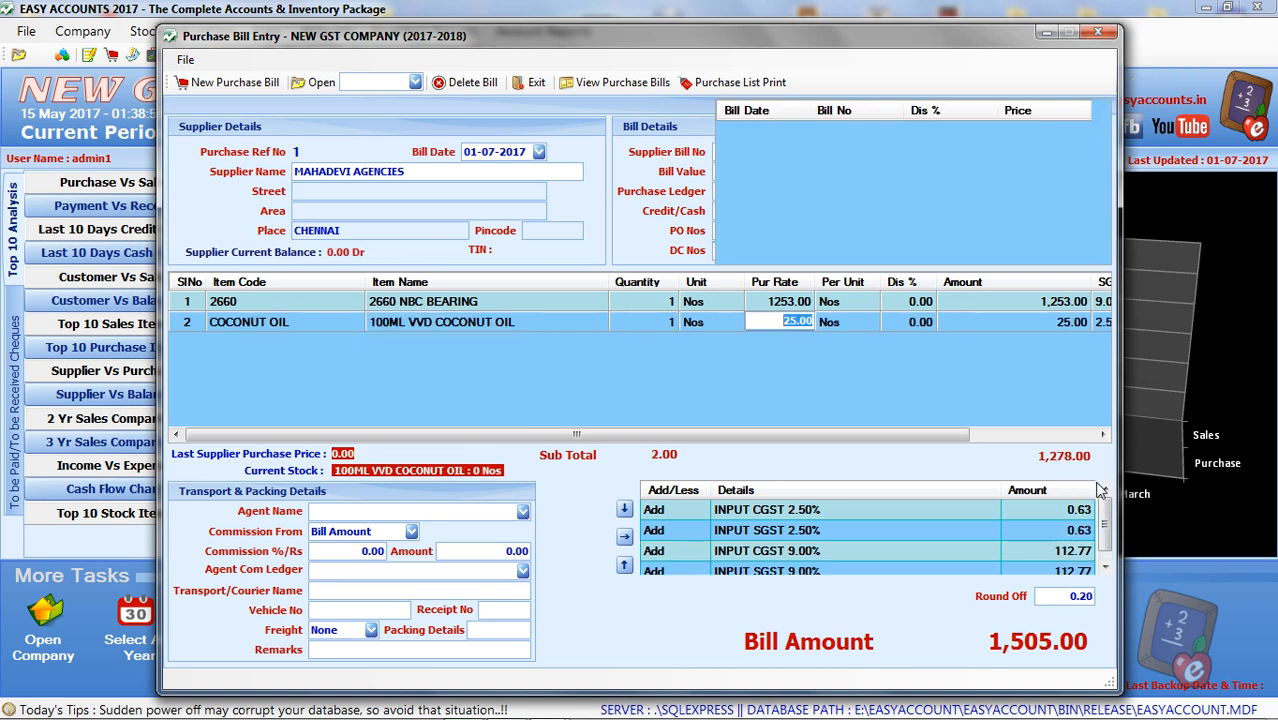
mouse_move(1104, 508)
mouse_down()
mouse_move(1105, 537)
mouse_move(1105, 508)
mouse_up()
scroll(1105, 508, down, 1)
scroll(1107, 511, up, 1)
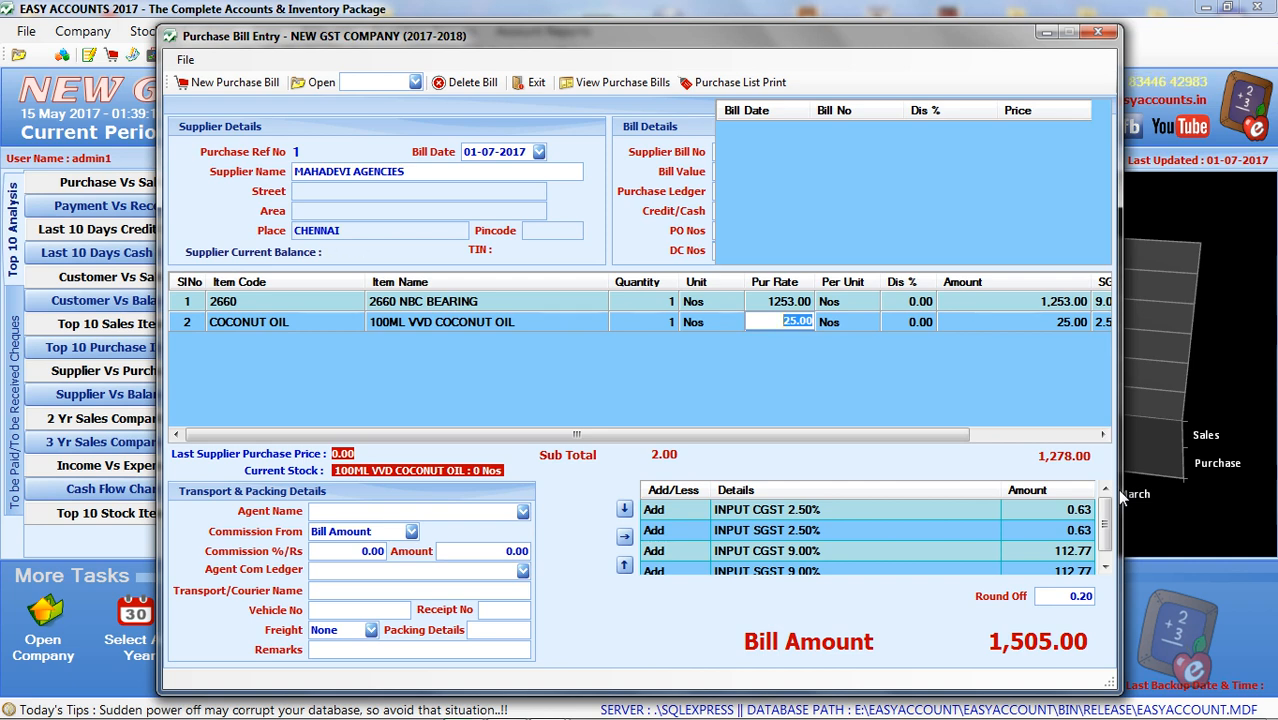
key(Return)
key(Return)
key(Return)
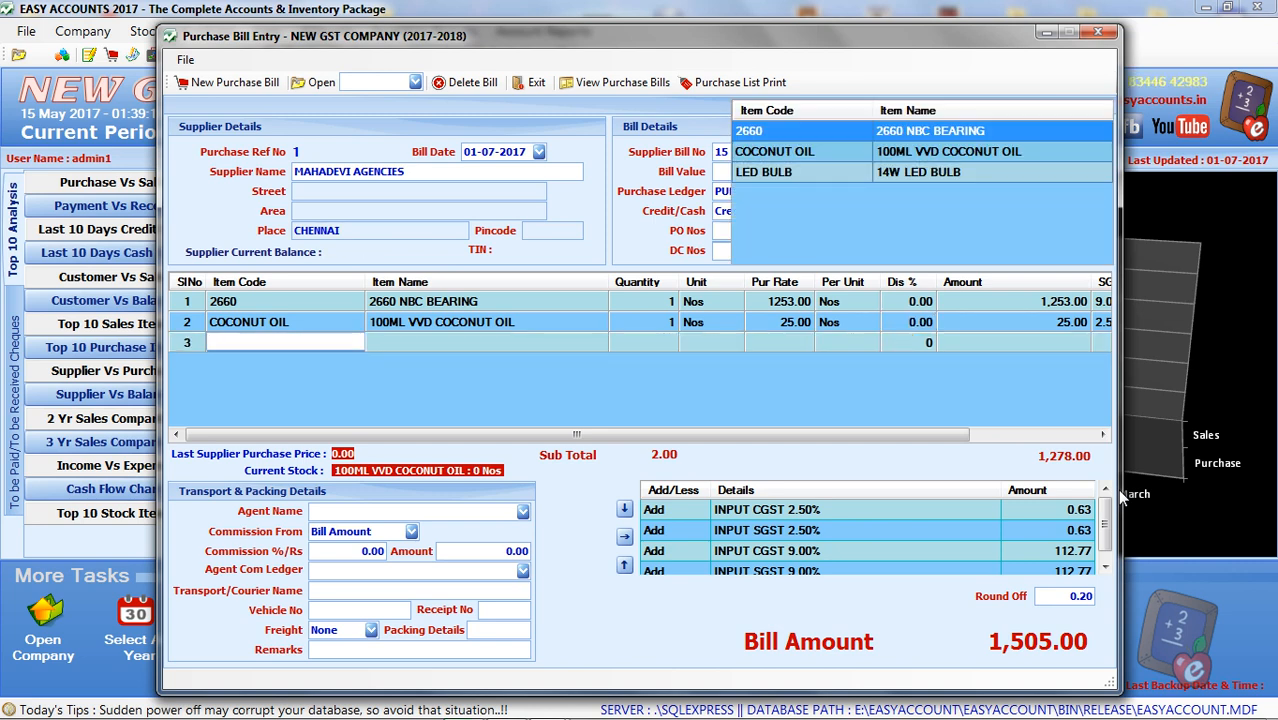
Step: Add 14W LED BULB as the third item with quantity 1 and purchase rate 185.00, and finish the item selection
key(Return)
text(14)
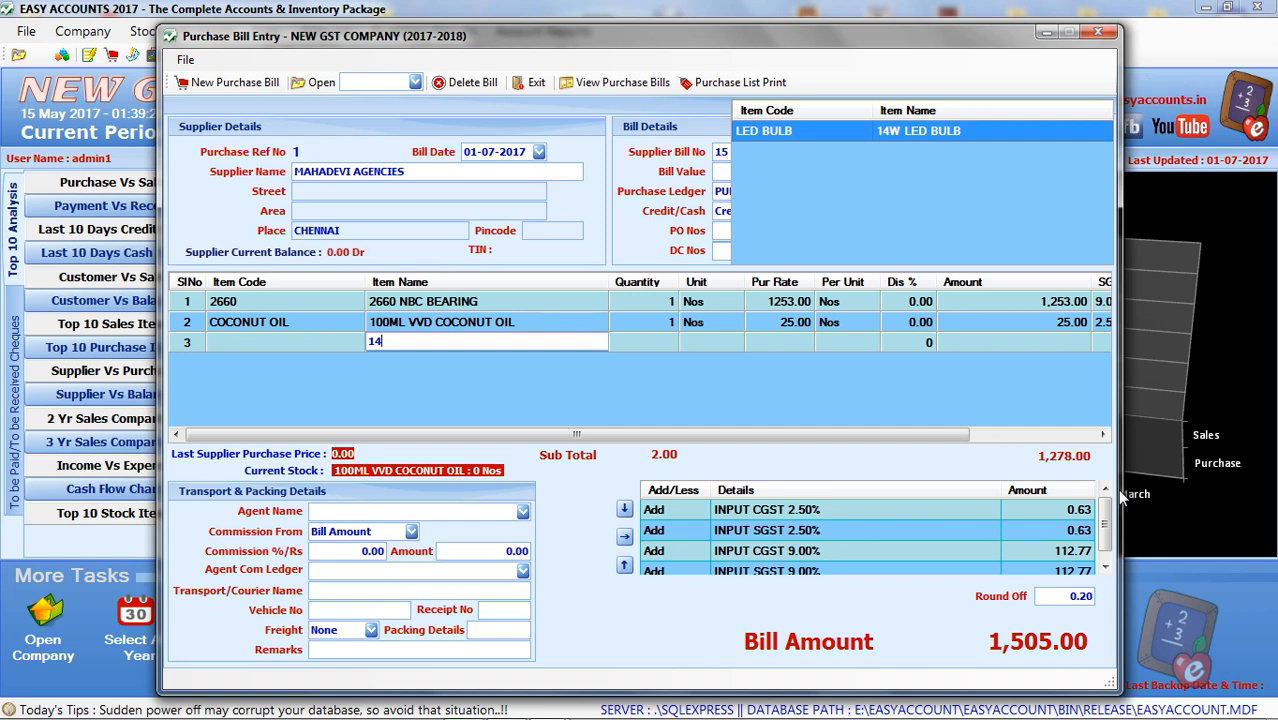
key(Return)
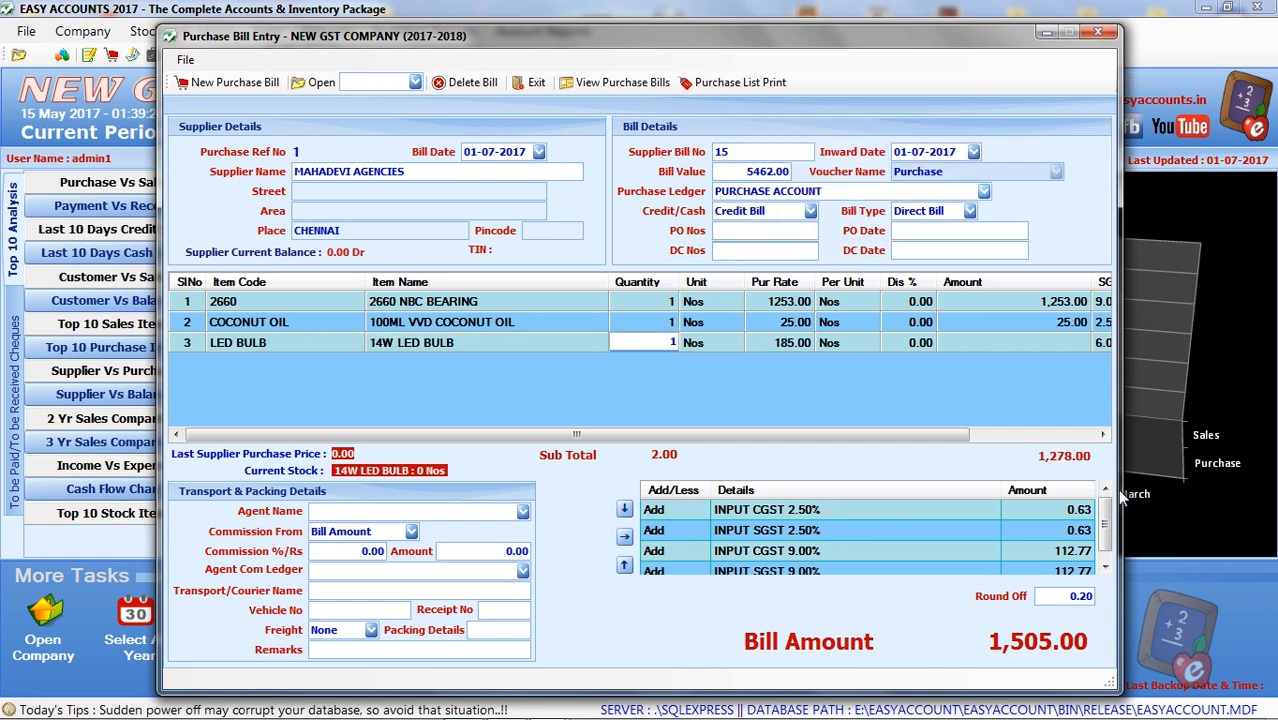
key(Return)
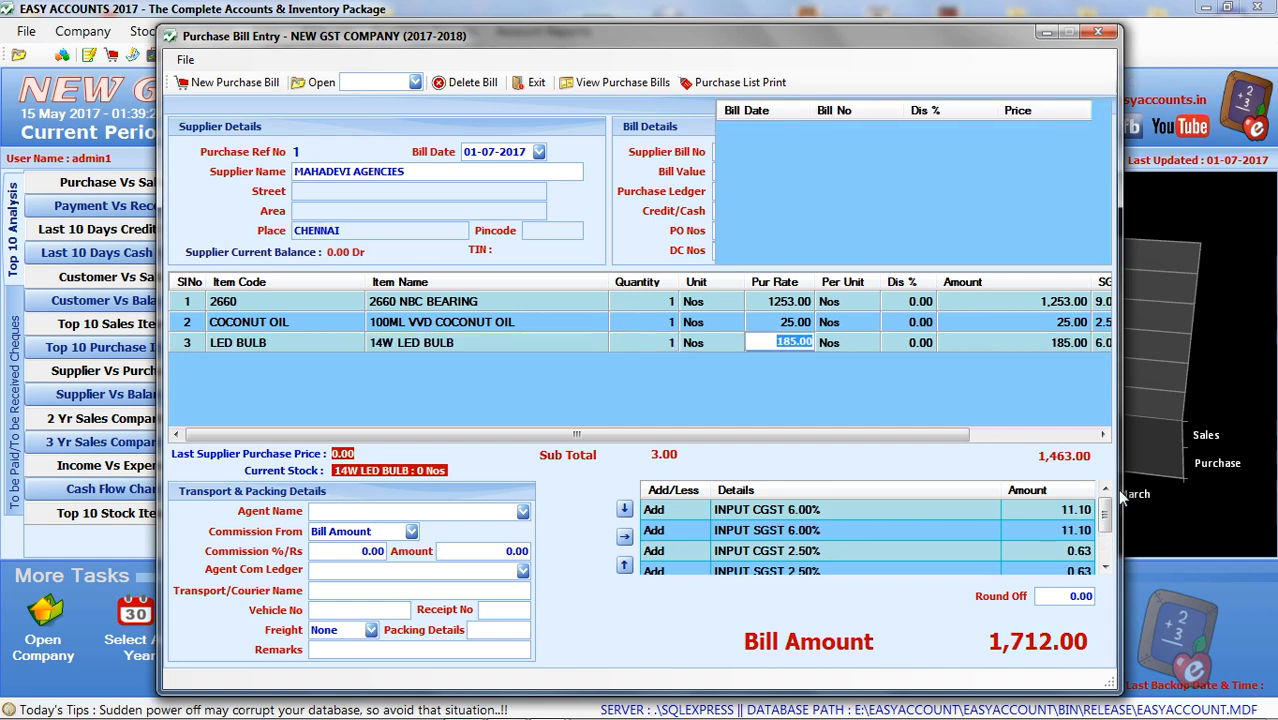
mouse_move(1105, 512)
mouse_down()
mouse_move(1112, 556)
mouse_move(1120, 512)
mouse_up()
key(Return)
key(Return)
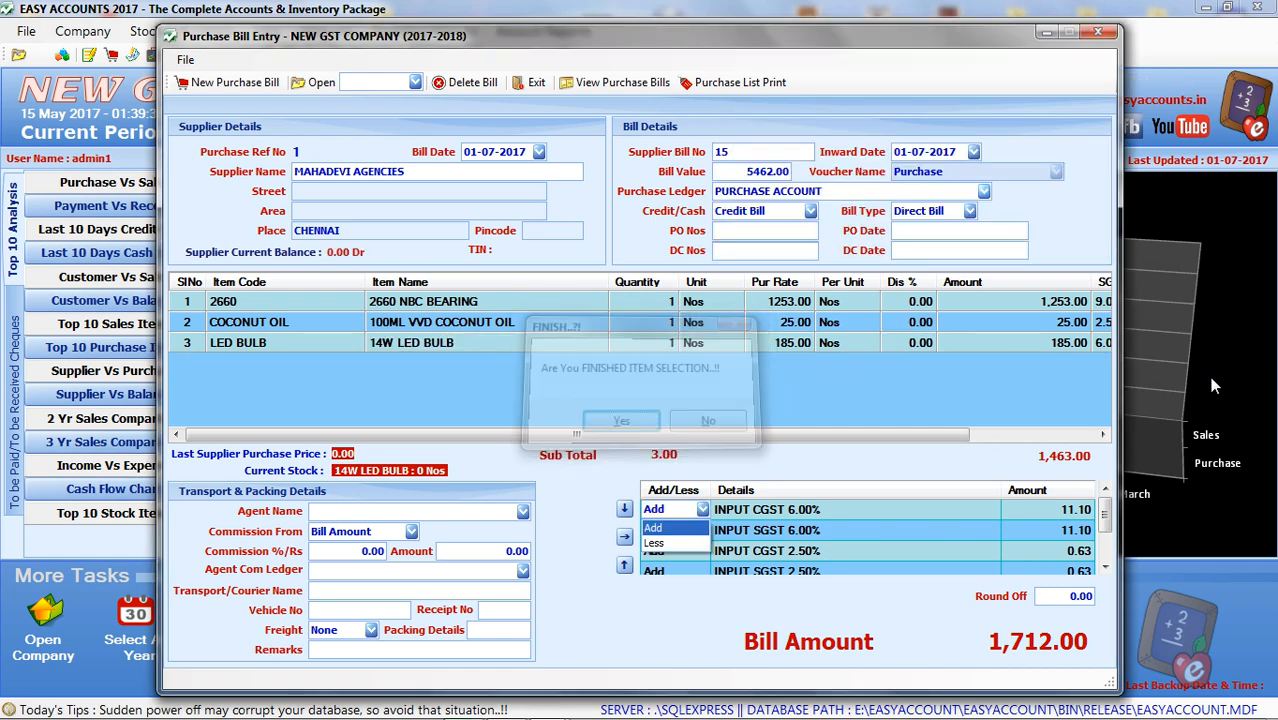
Step: Accept the INPUT CGST and INPUT SGST additions at 6.00%, 2.50% and 9.00%, and leave the last addition row blank
key(Return)
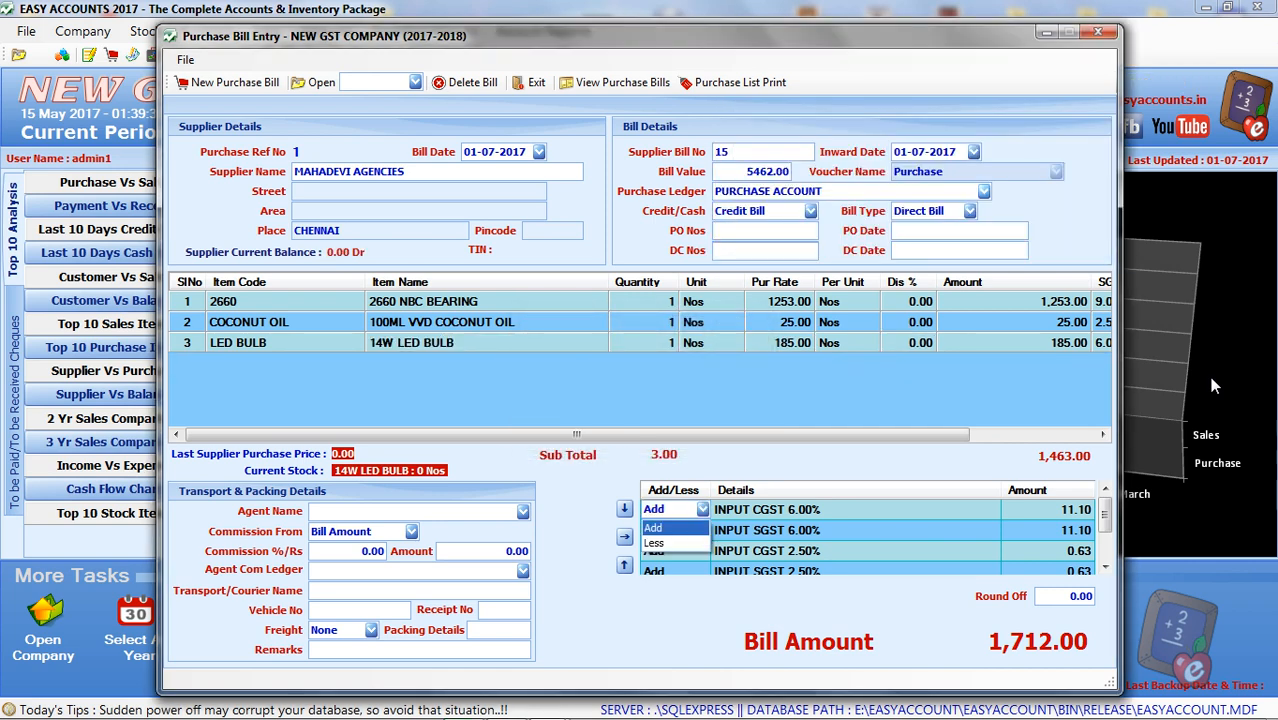
key(Return)
key(Return)
key(Return)
key(Return)
key(Return)
key(Return)
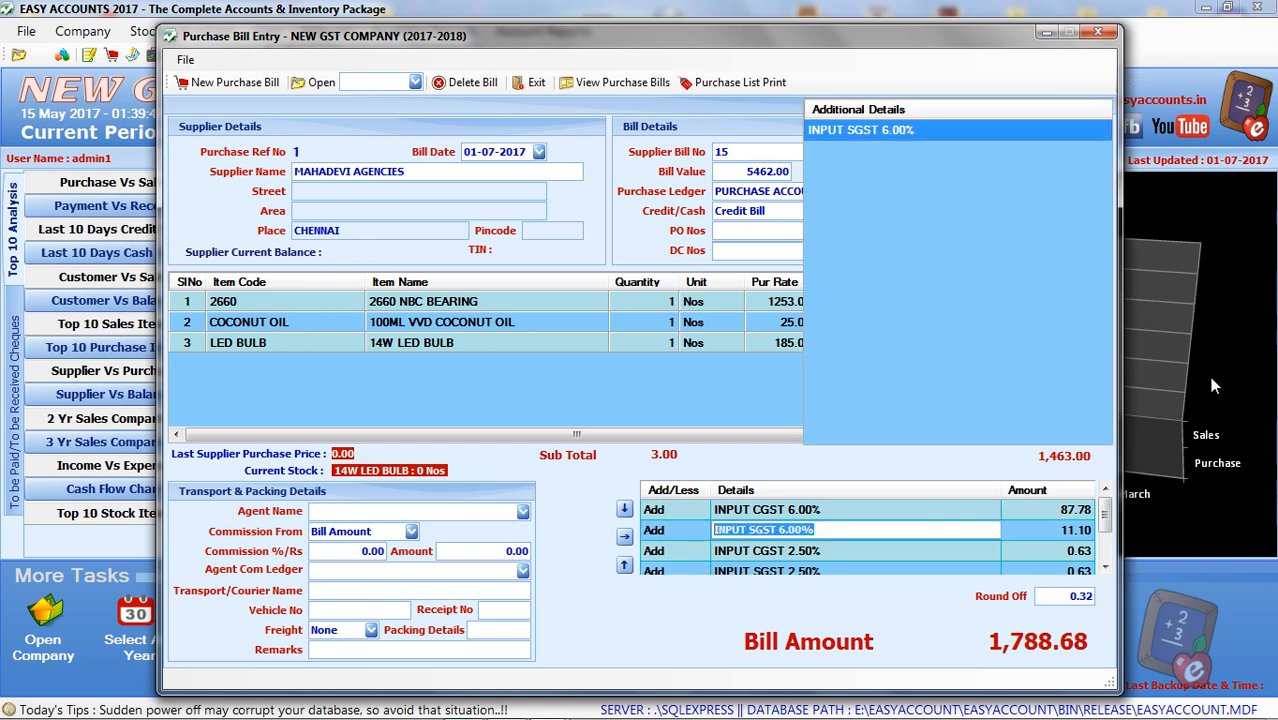
key(Return)
key(Return)
key(Return)
key(Return)
key(Return)
key(Return)
key(Return)
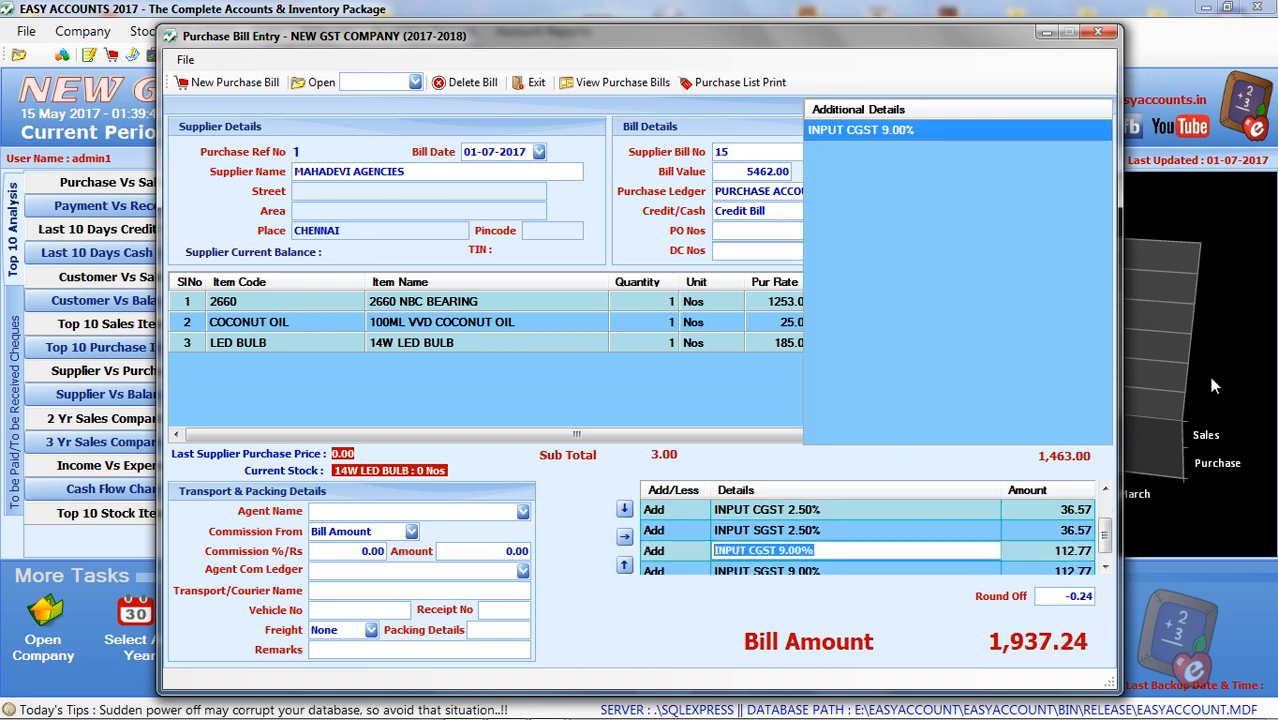
key(Return)
key(Return)
key(Return)
key(Return)
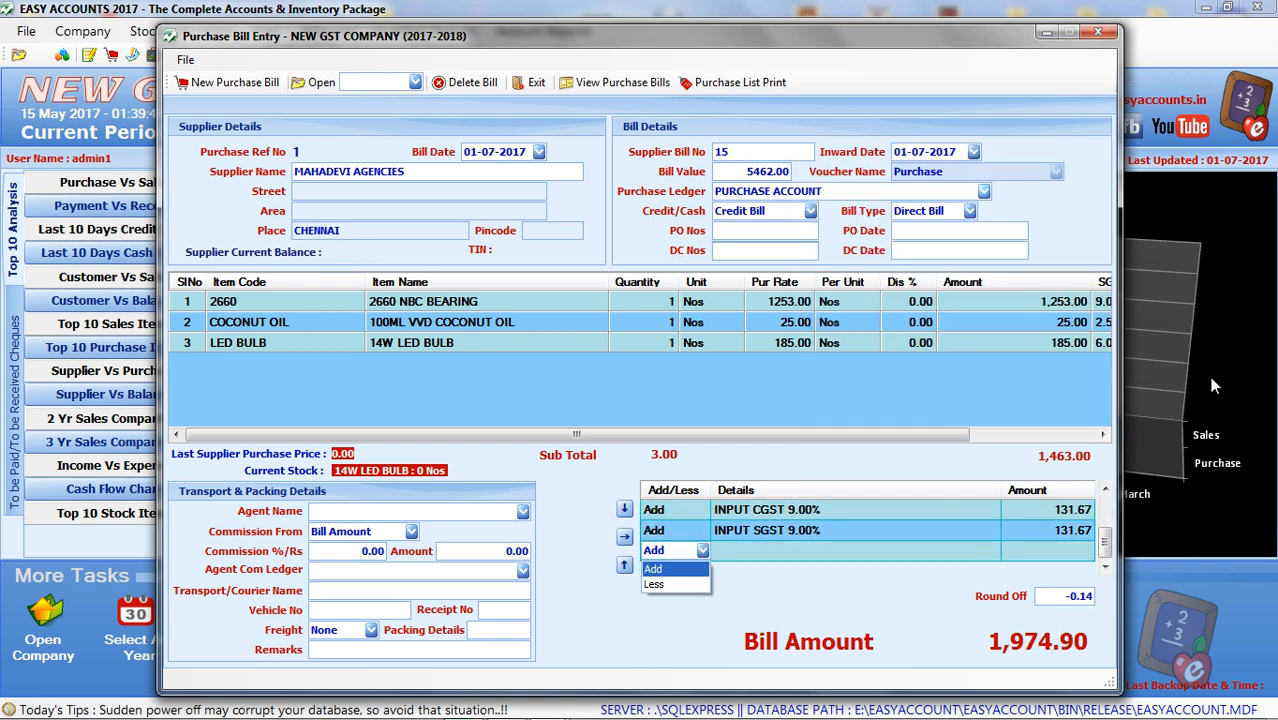
key(Return)
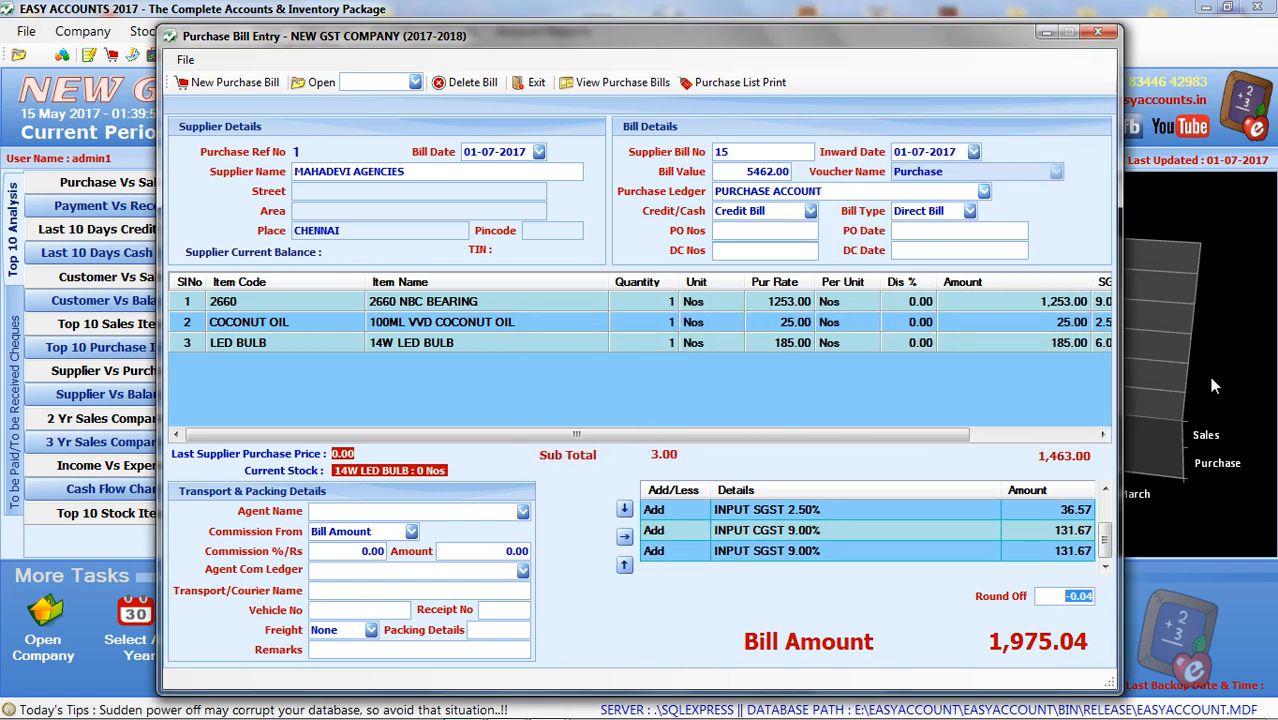
Step: Keep the round off and default transport and packing details, and try to save the three-item bill
key(Return)
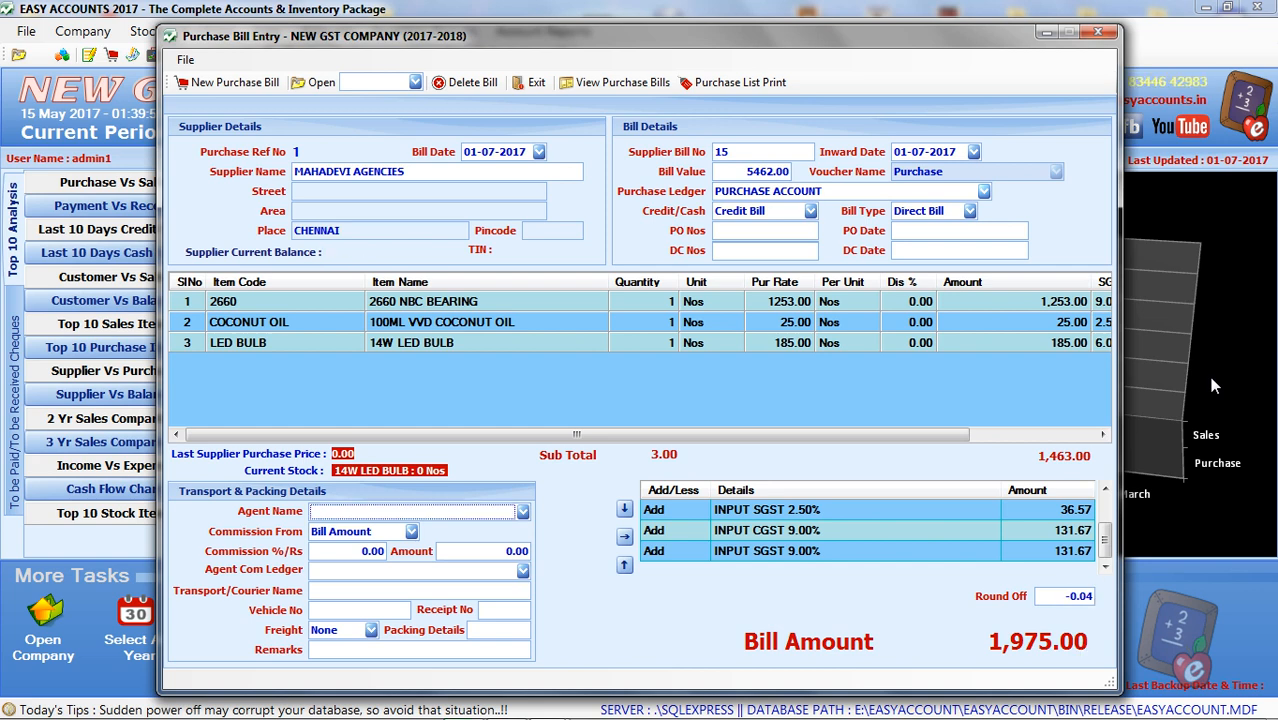
key(Return)
key(Return)
key(Return)
key(Return)
key(Return)
key(Return)
key(Return)
key(Return)
key(Return)
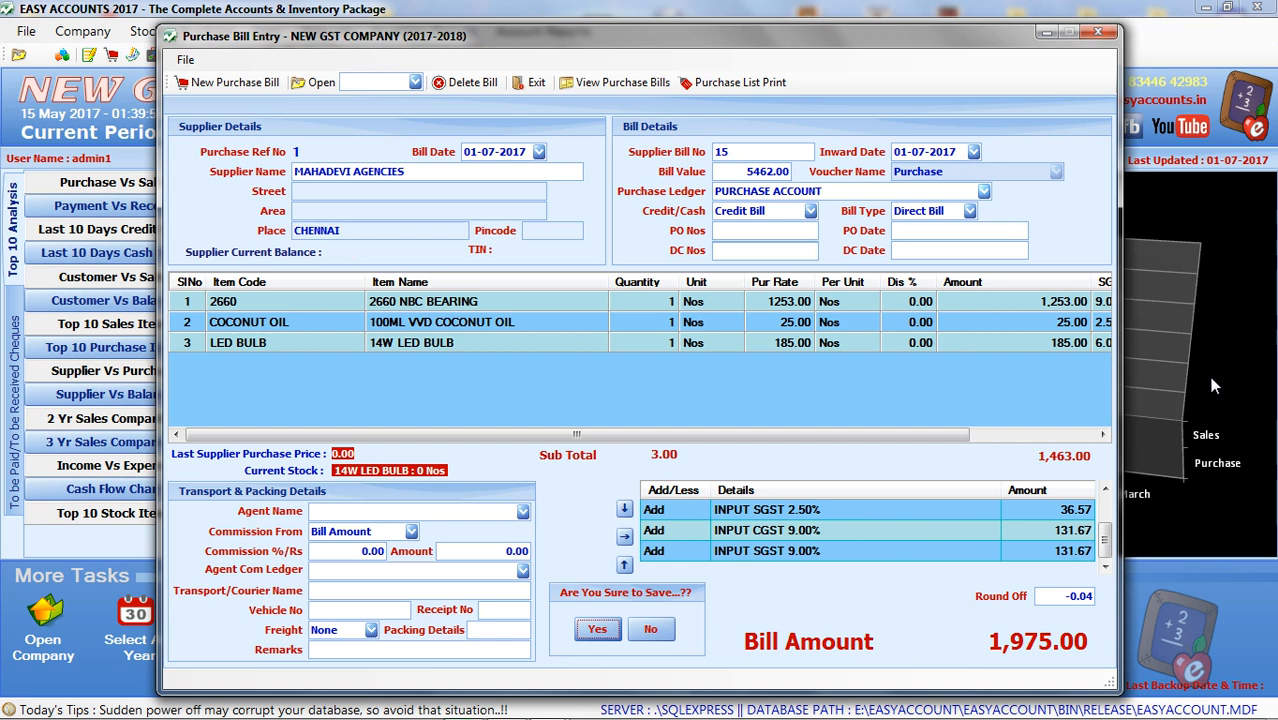
key(Return)
key(Return)
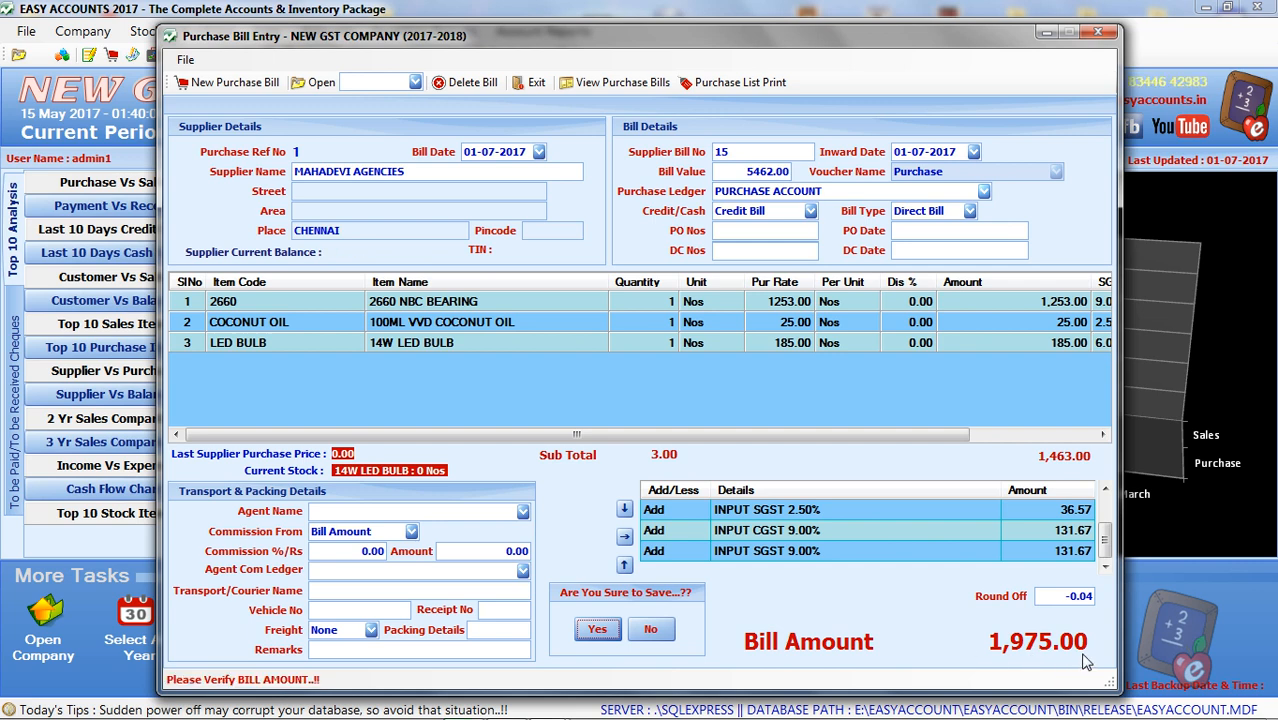
Step: Correct the purchase bill's value to 1975.00 and save the three-item bill
drag(735, 175, 831, 197)
text(1975)
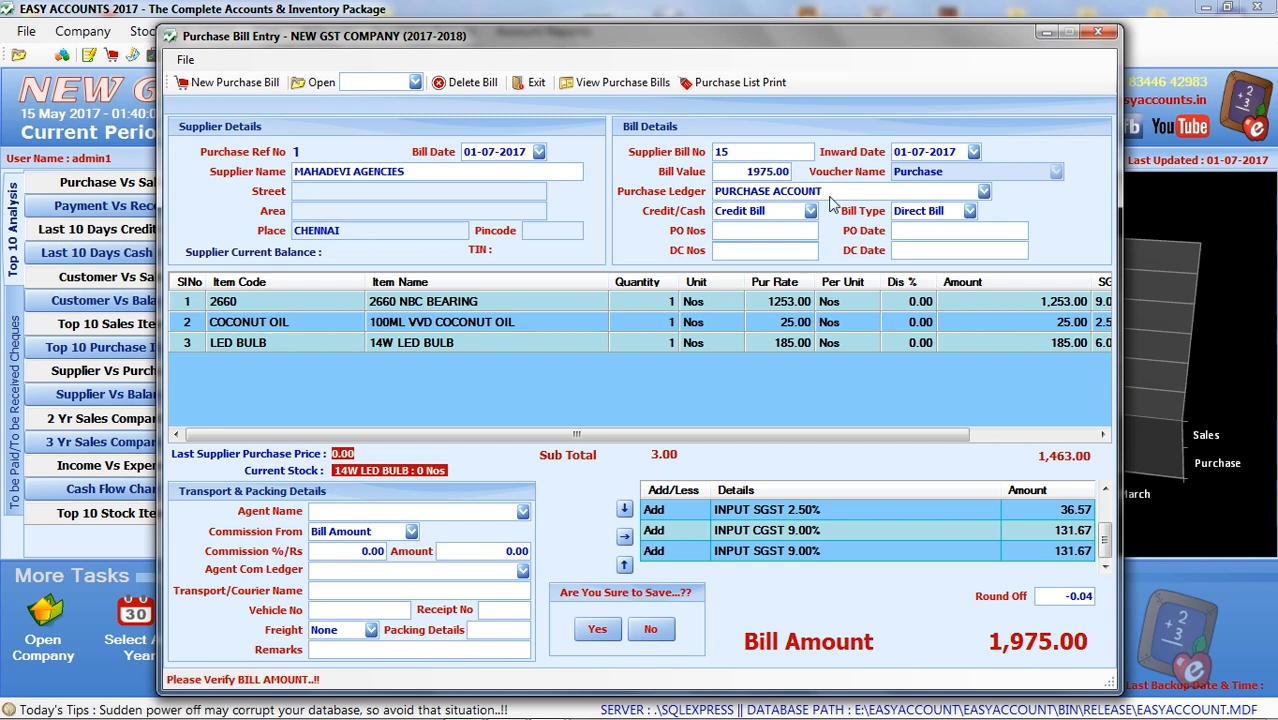
click(598, 630)
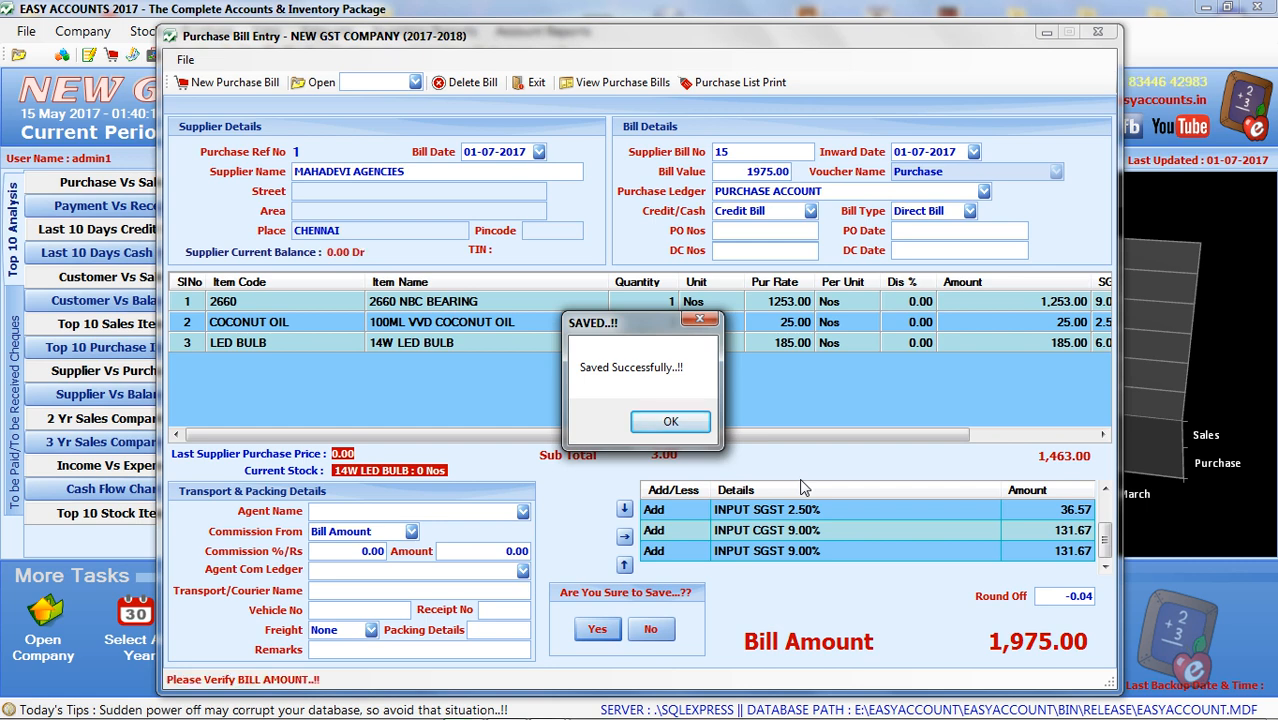
key(Return)
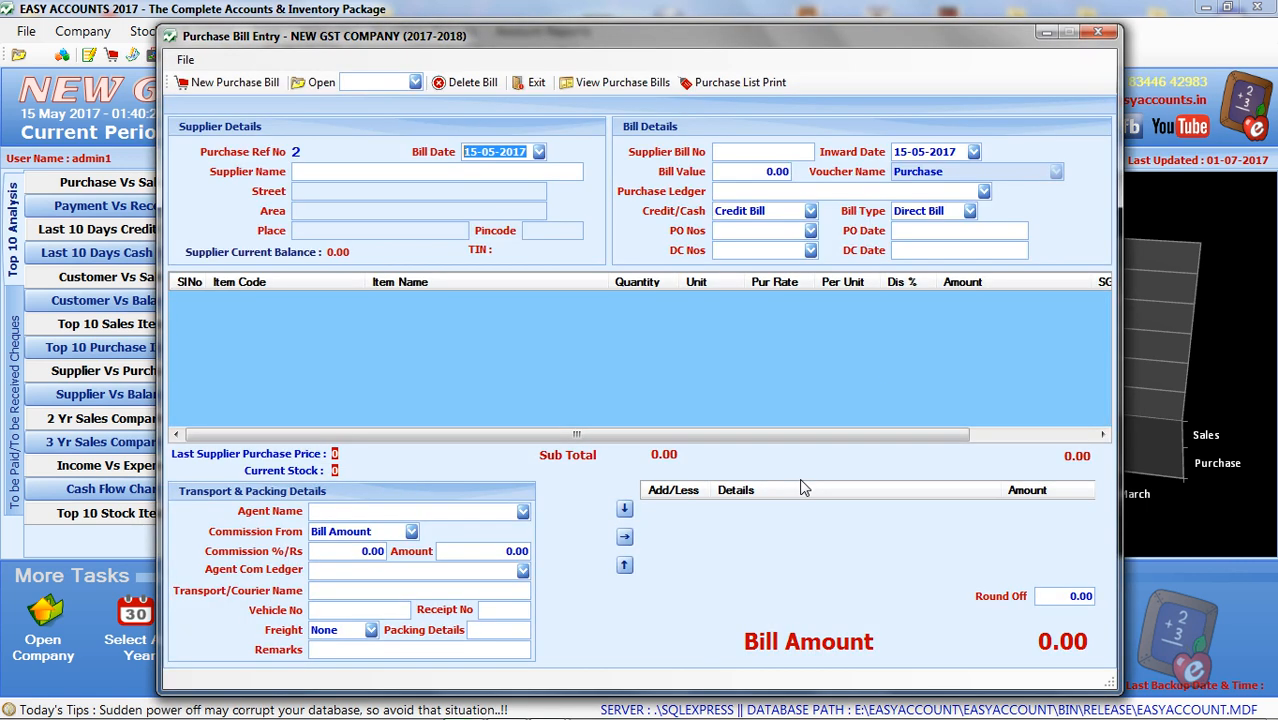
Step: Check the purchase bills list, return to bill entry and reopen the saved bill with purchase reference 1
click(615, 84)
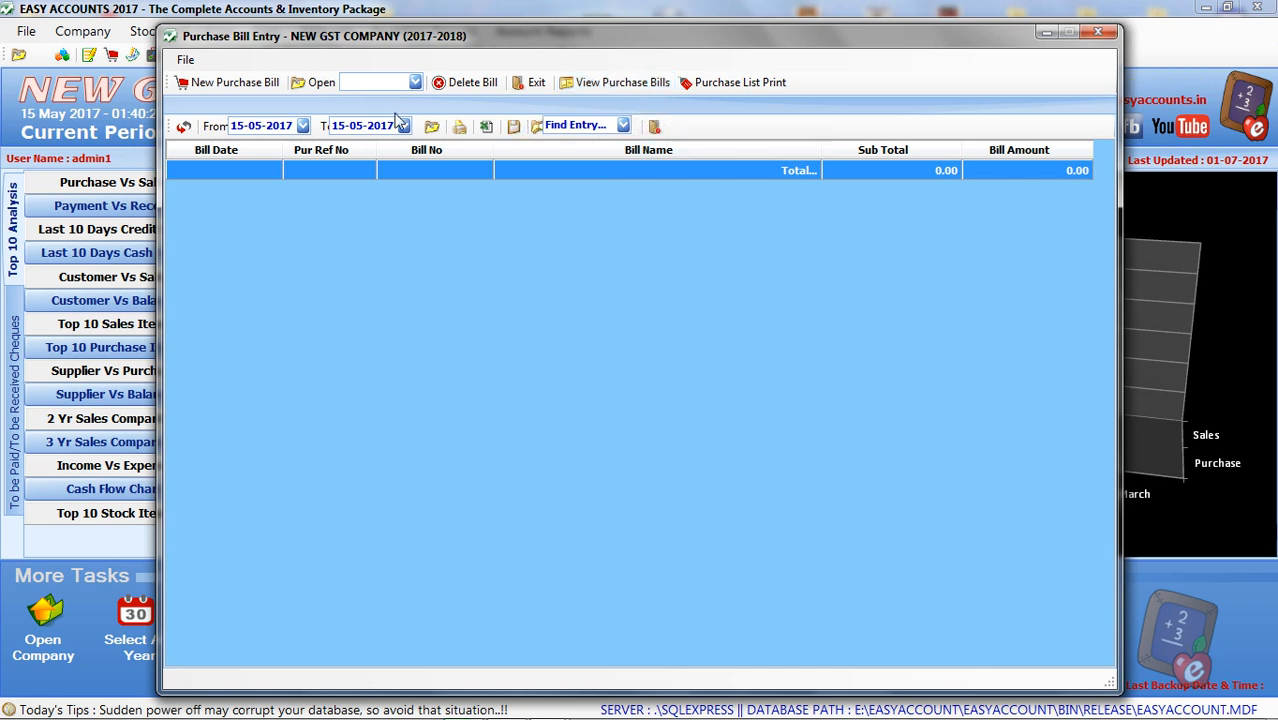
click(272, 83)
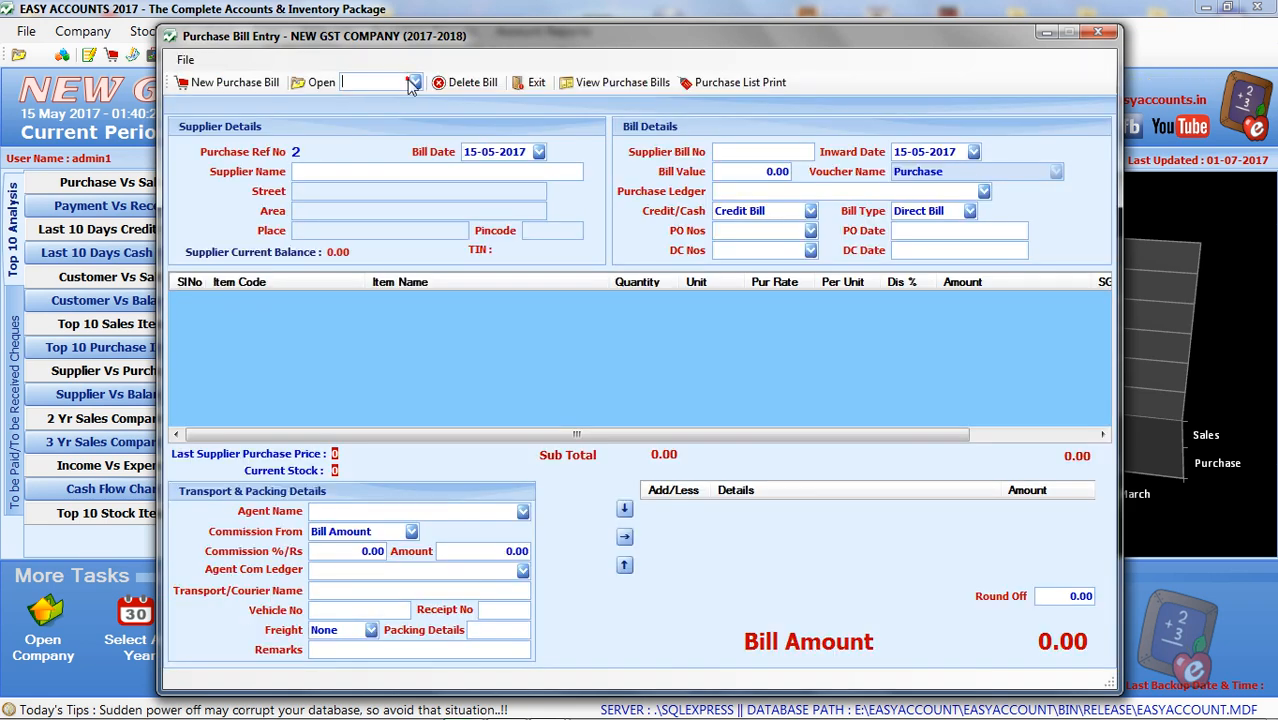
click(410, 84)
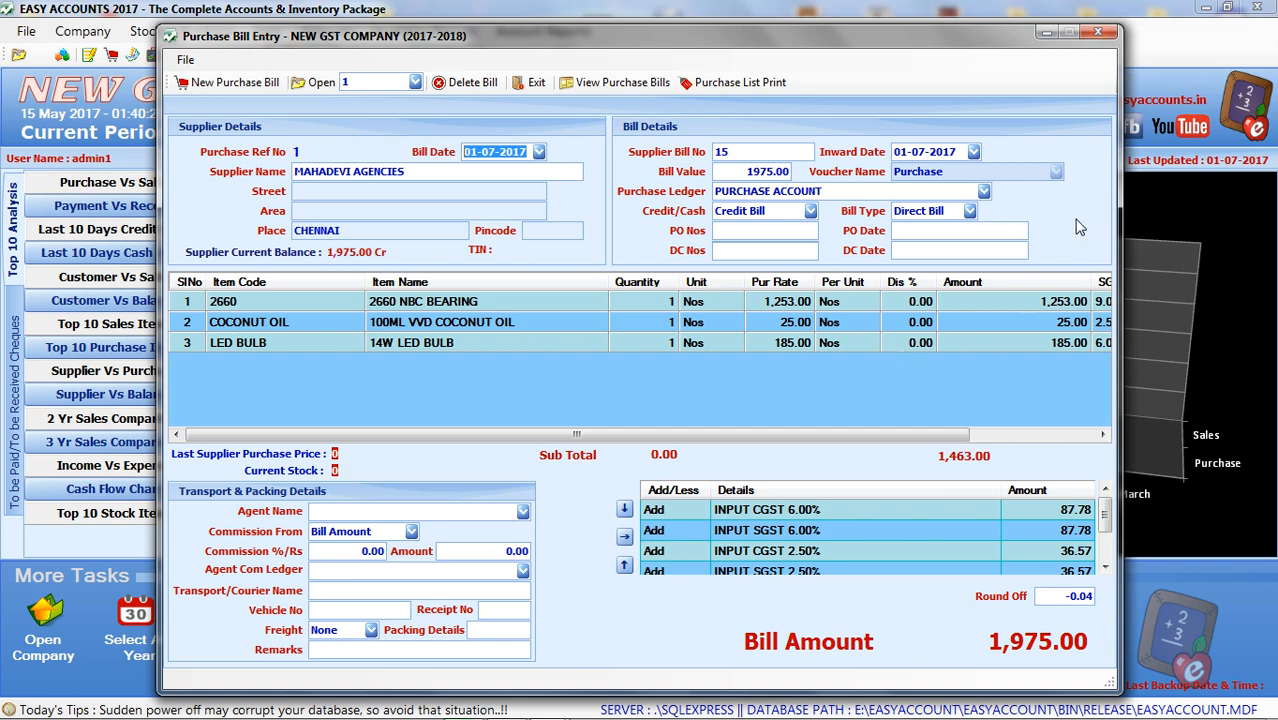